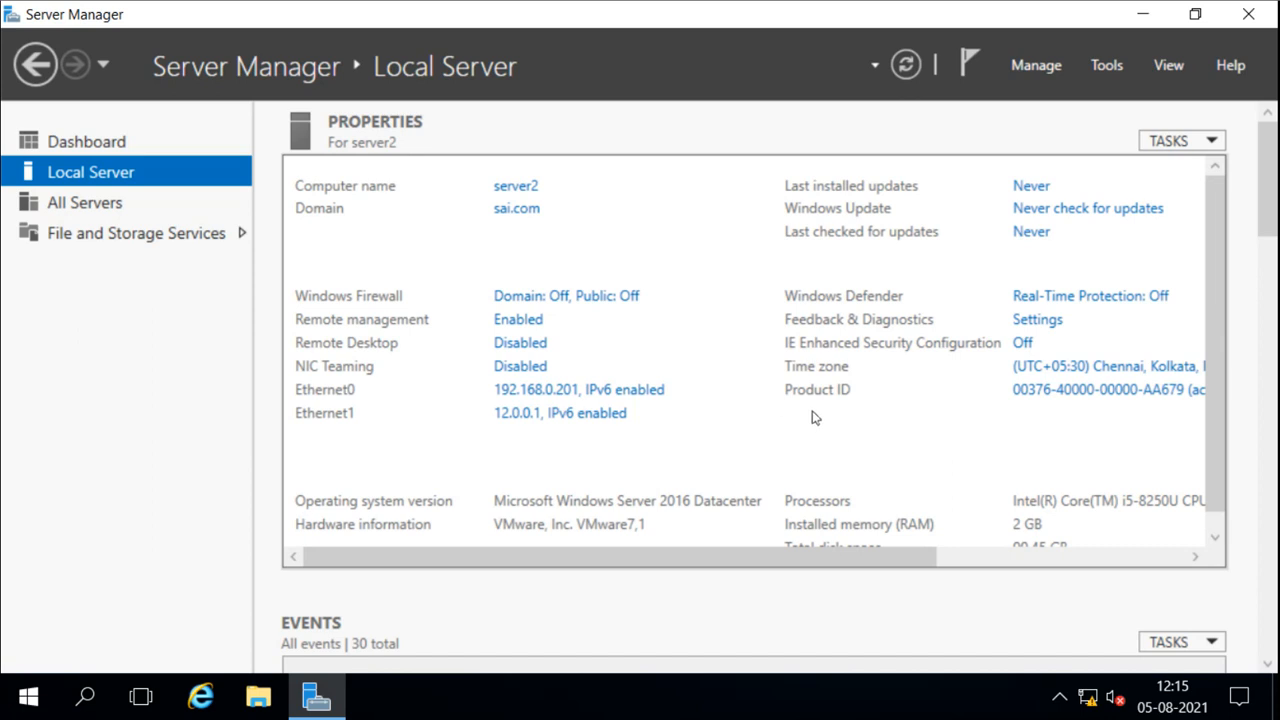
# Step: Start adding roles and features, choosing a role-based or feature-based installation on server2.sai.com
pyautogui.click(1036, 66)
pyautogui.click(1046, 96)
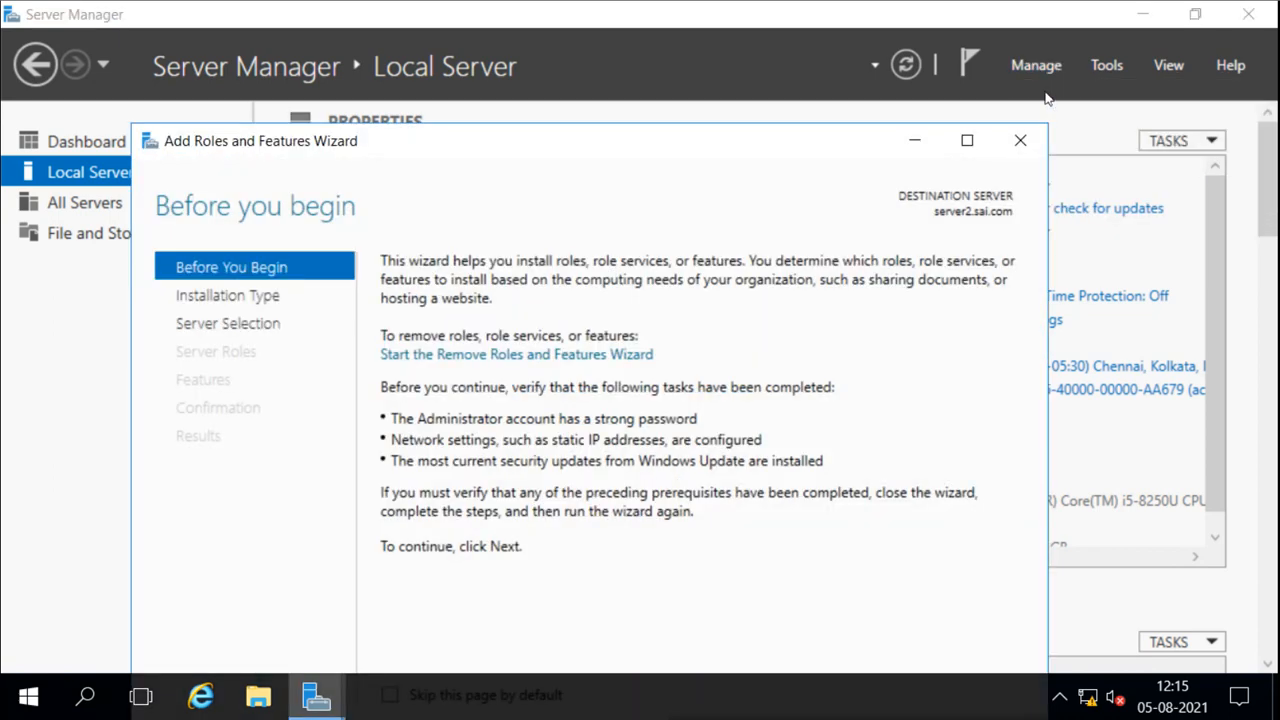
pyautogui.doubleClick(843, 147)
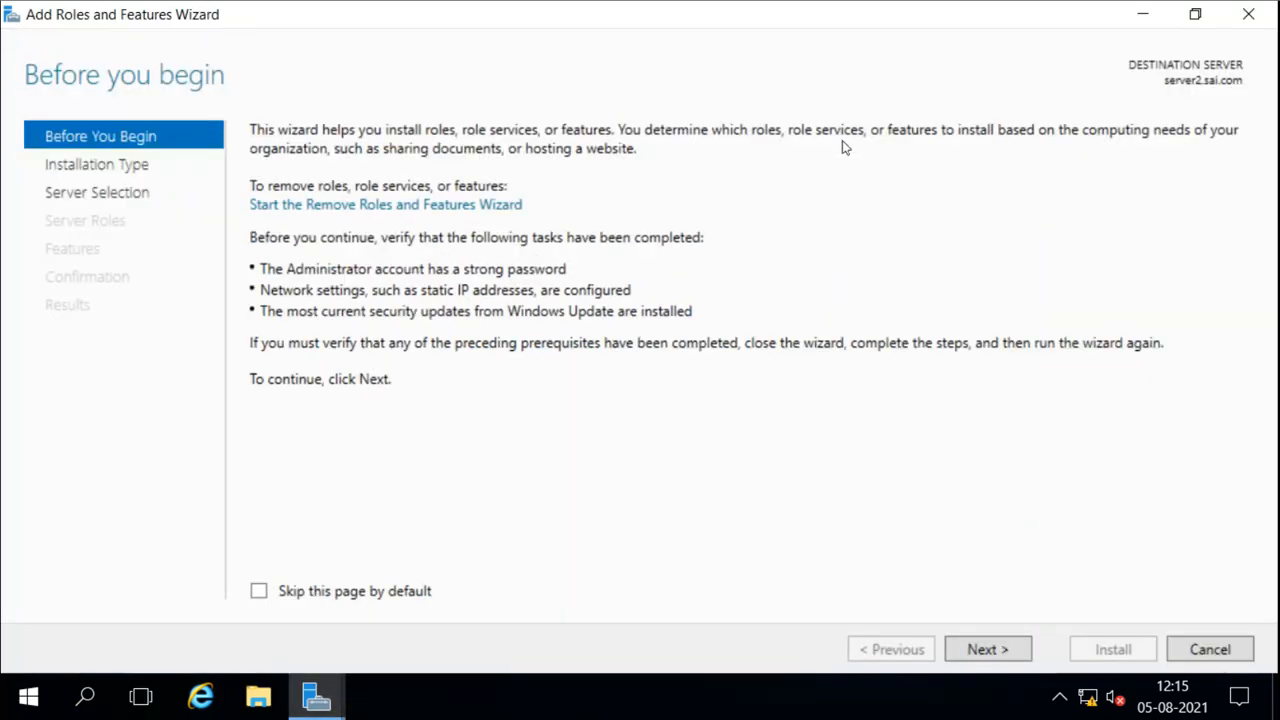
pyautogui.click(993, 647)
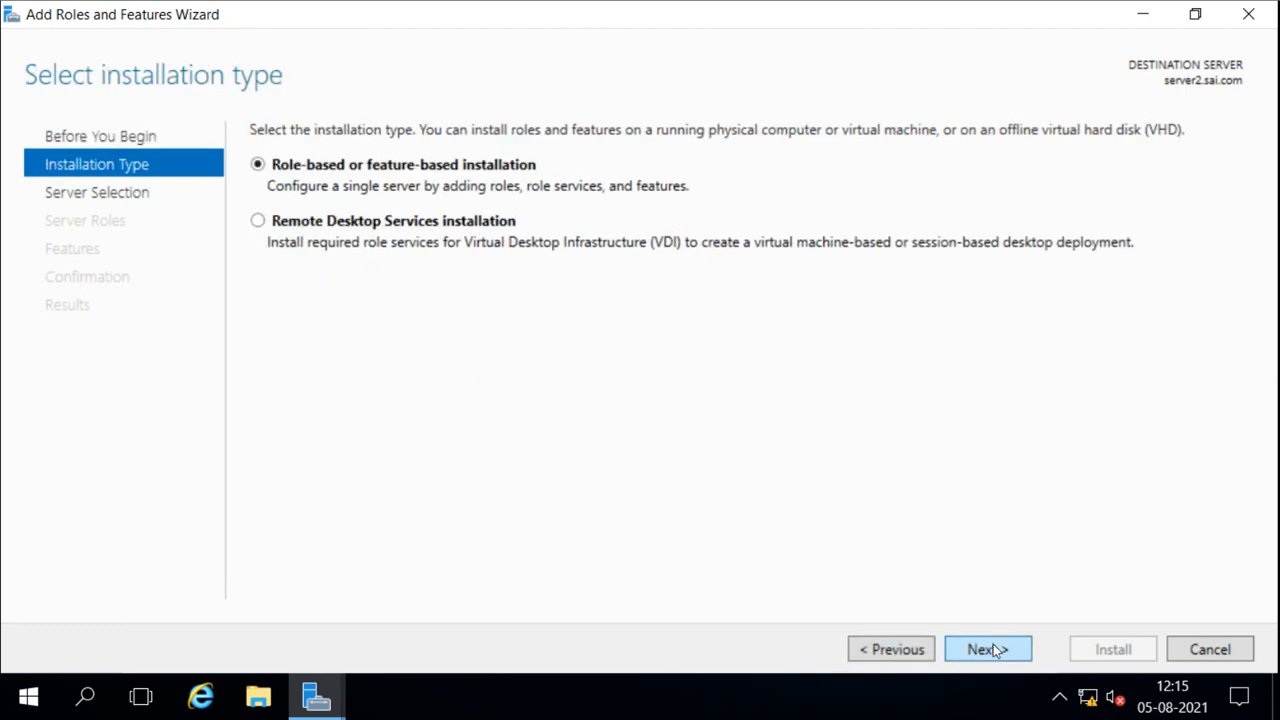
pyautogui.click(993, 649)
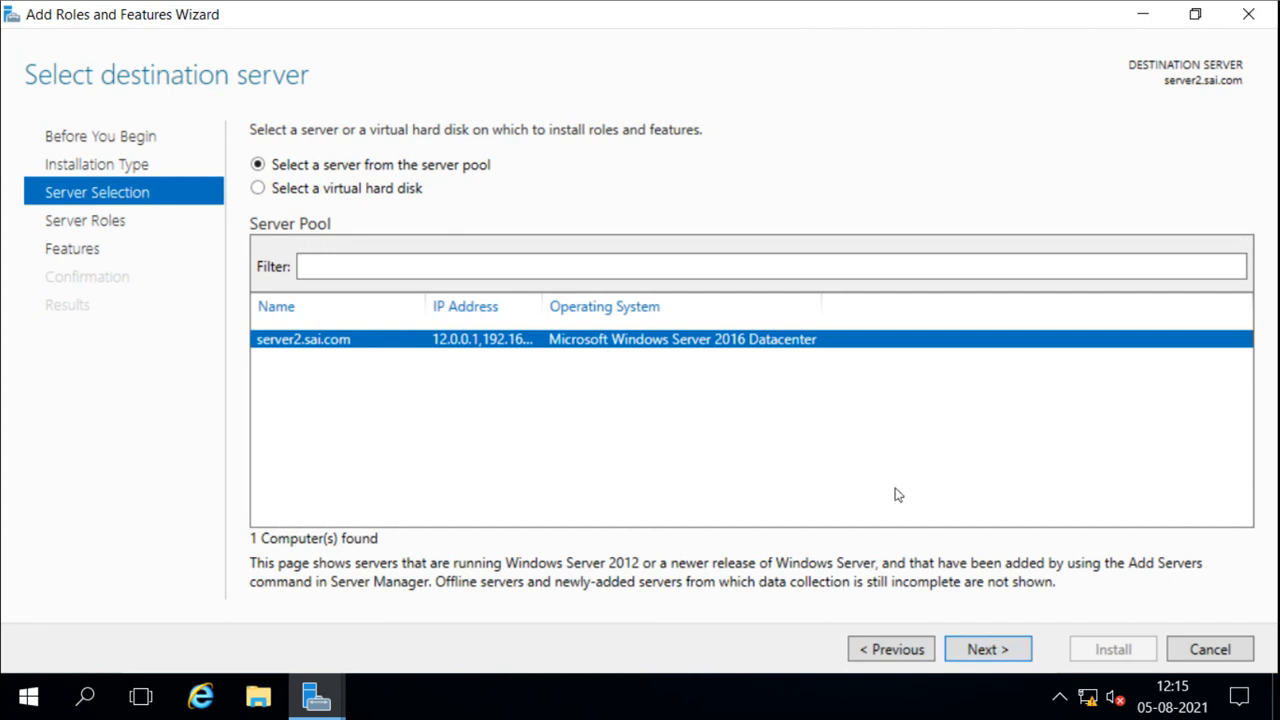
pyautogui.click(983, 648)
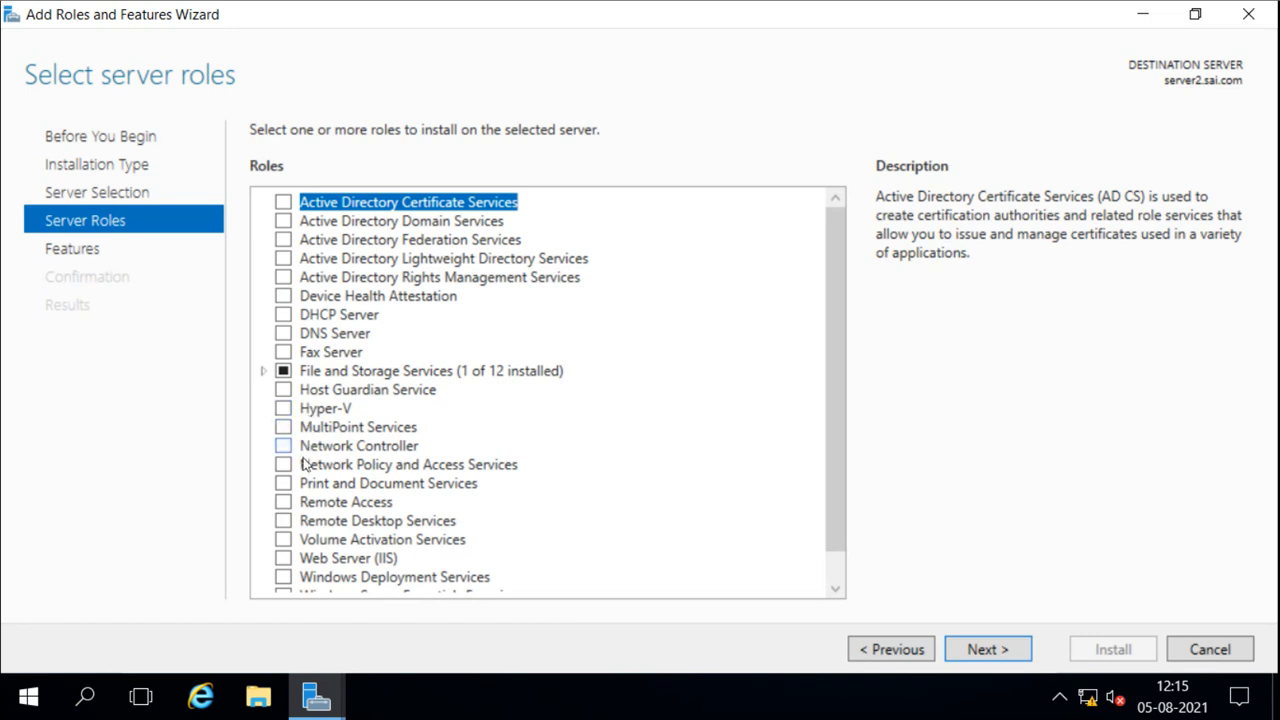
# Step: Select the Remote Access server role, keep the default features, and proceed to the Remote Access role services
pyautogui.click(316, 506)
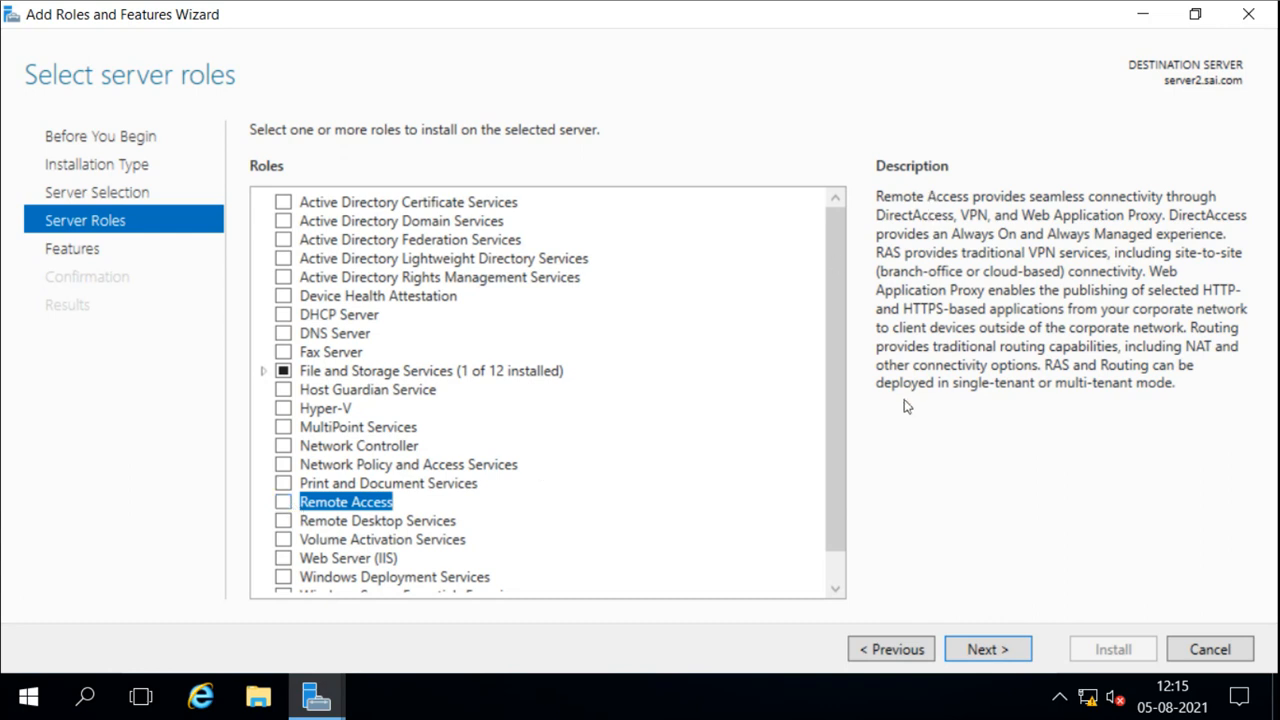
pyautogui.click(284, 507)
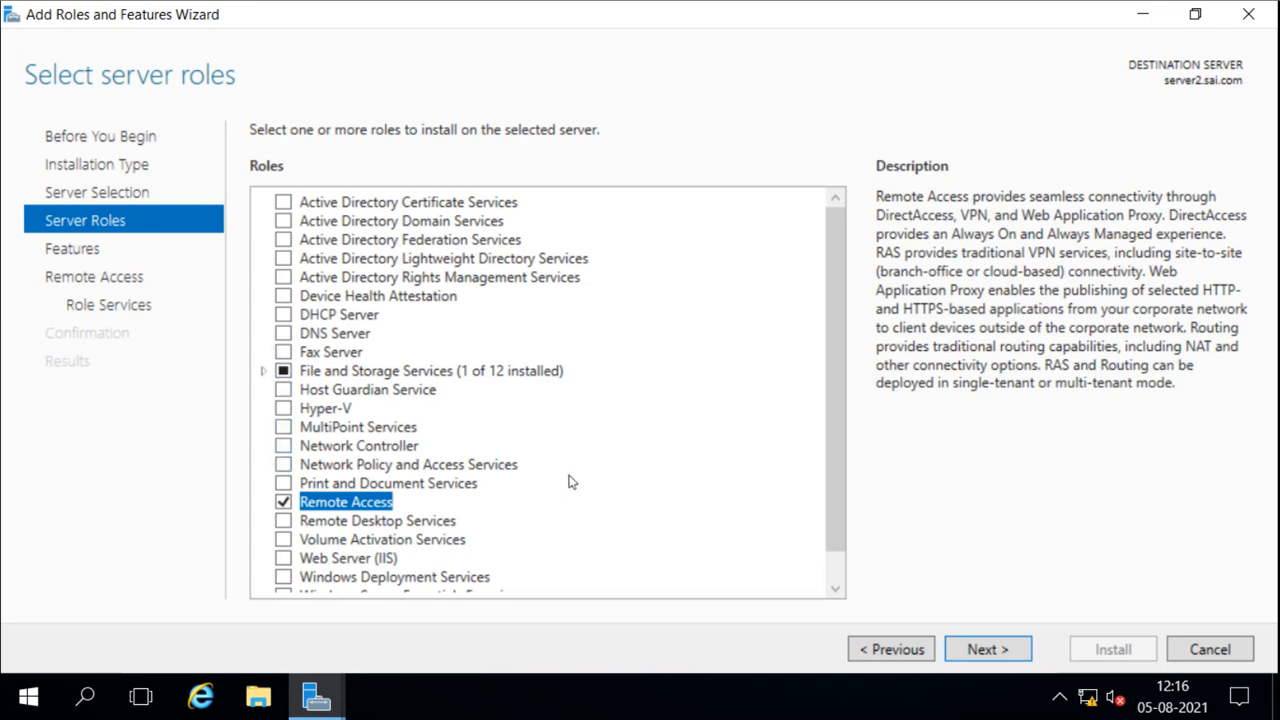
pyautogui.click(985, 649)
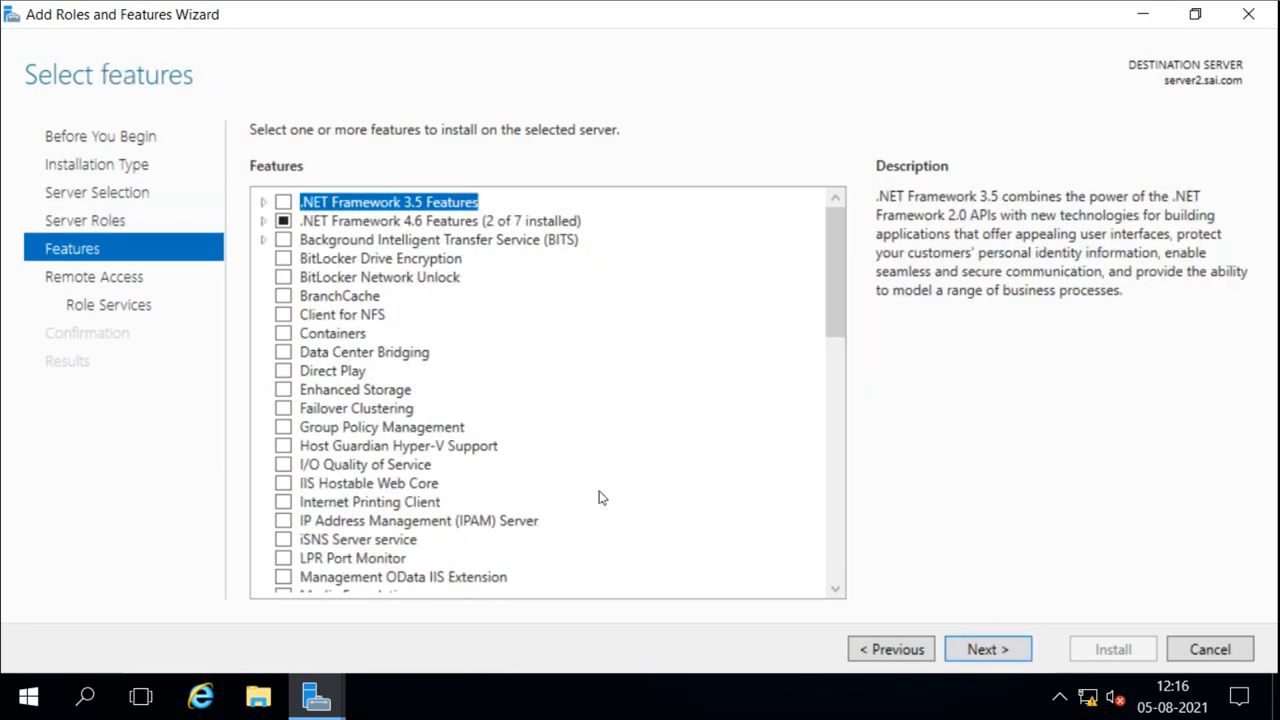
pyautogui.click(988, 649)
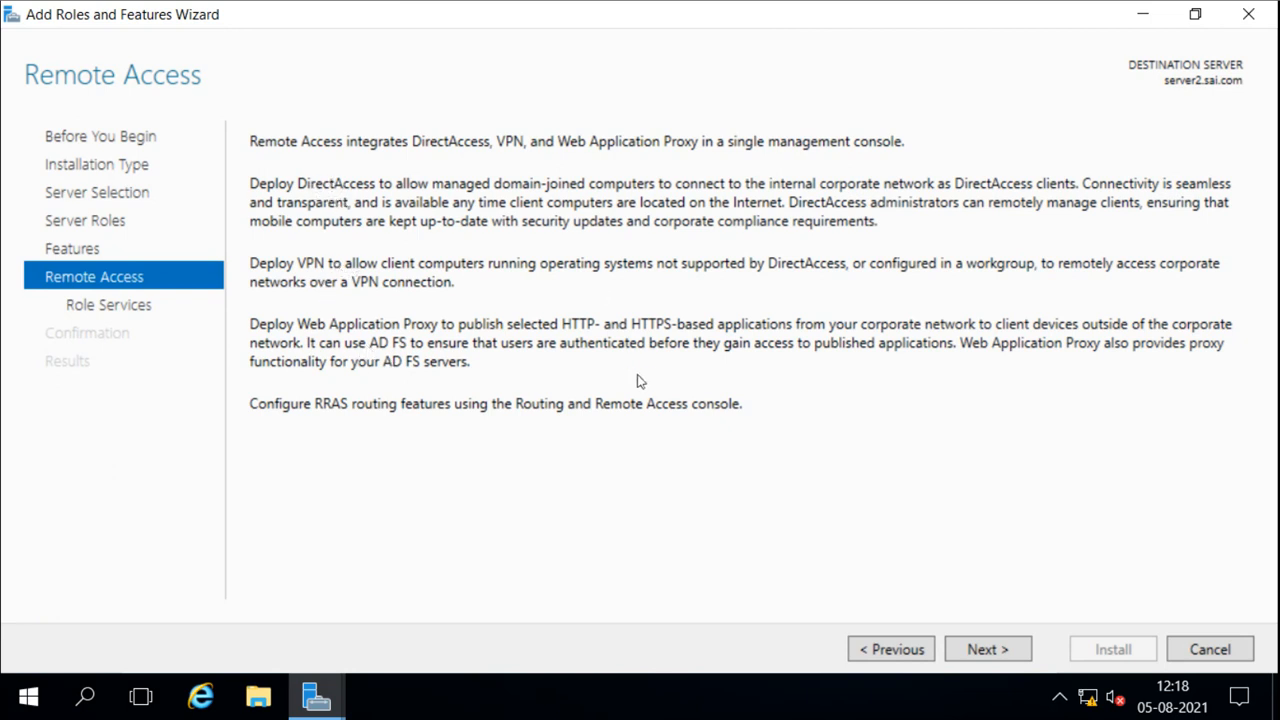
pyautogui.click(1001, 652)
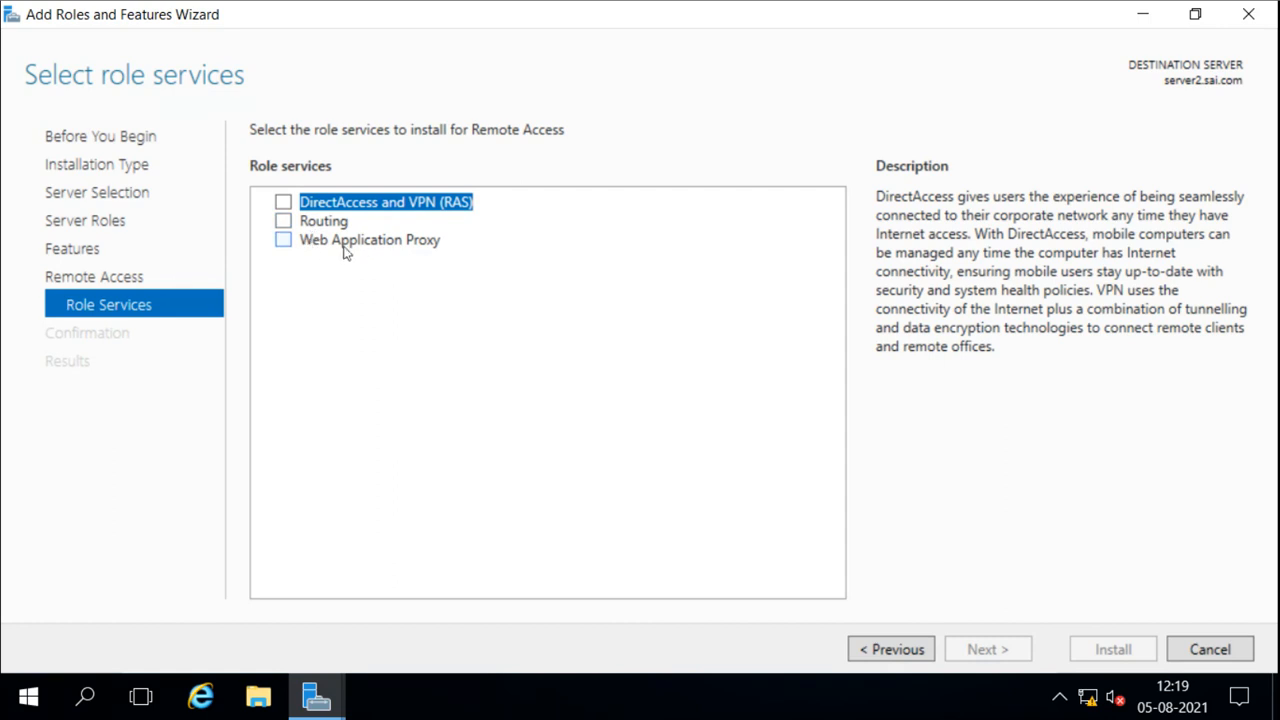
# Step: Include the DirectAccess and VPN (RAS) role service with its required features, plus Routing and Web Application Proxy
pyautogui.click(283, 204)
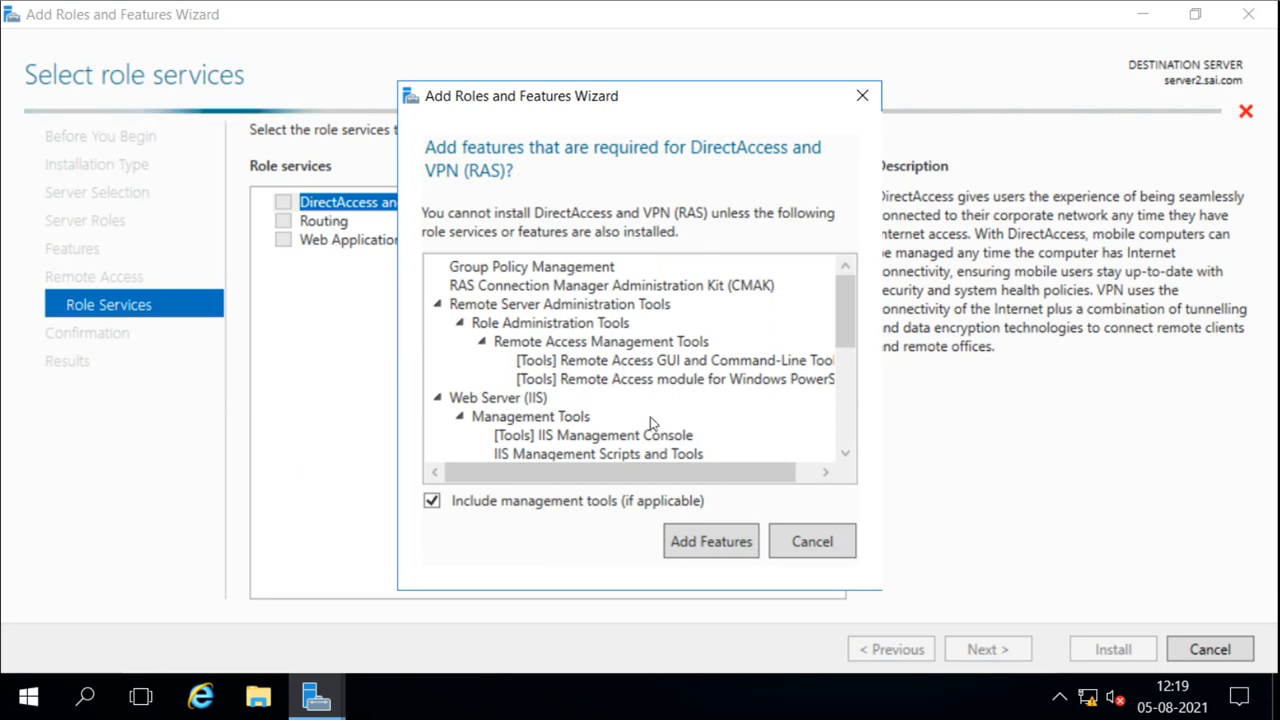
pyautogui.scroll(-5, 651, 423)
pyautogui.scroll(5, 651, 423)
pyautogui.click(714, 545)
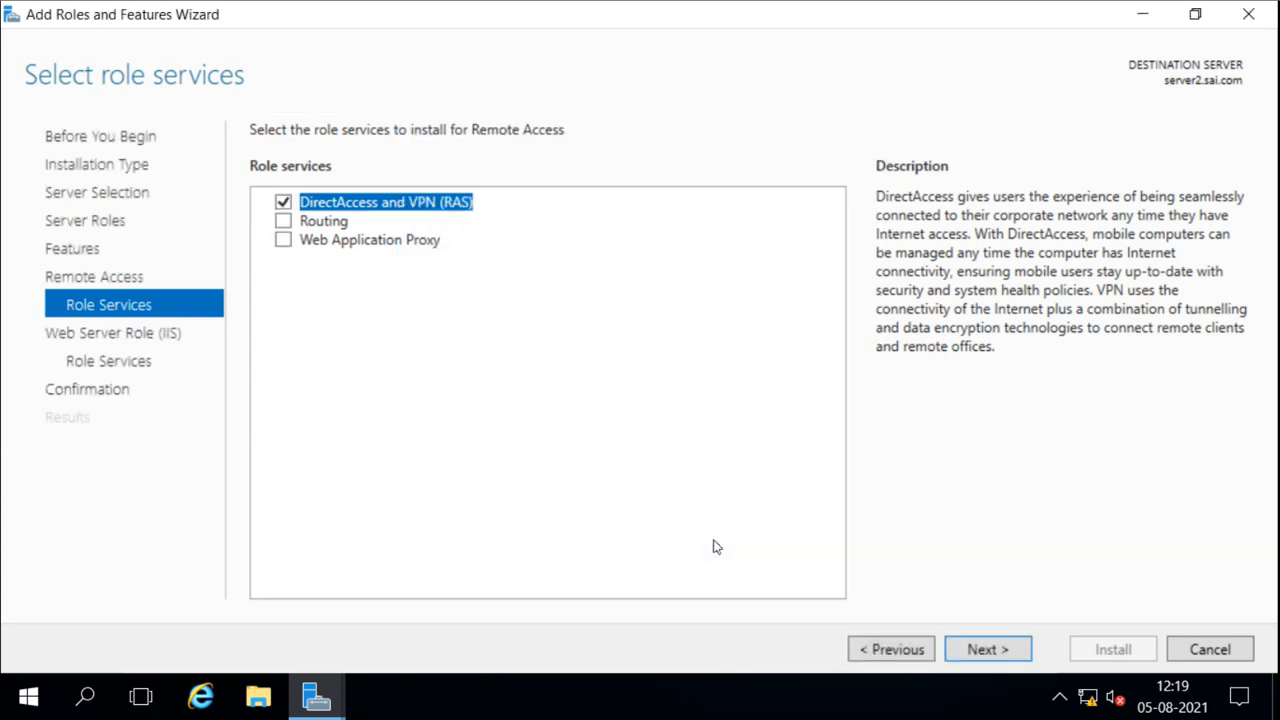
pyautogui.click(284, 223)
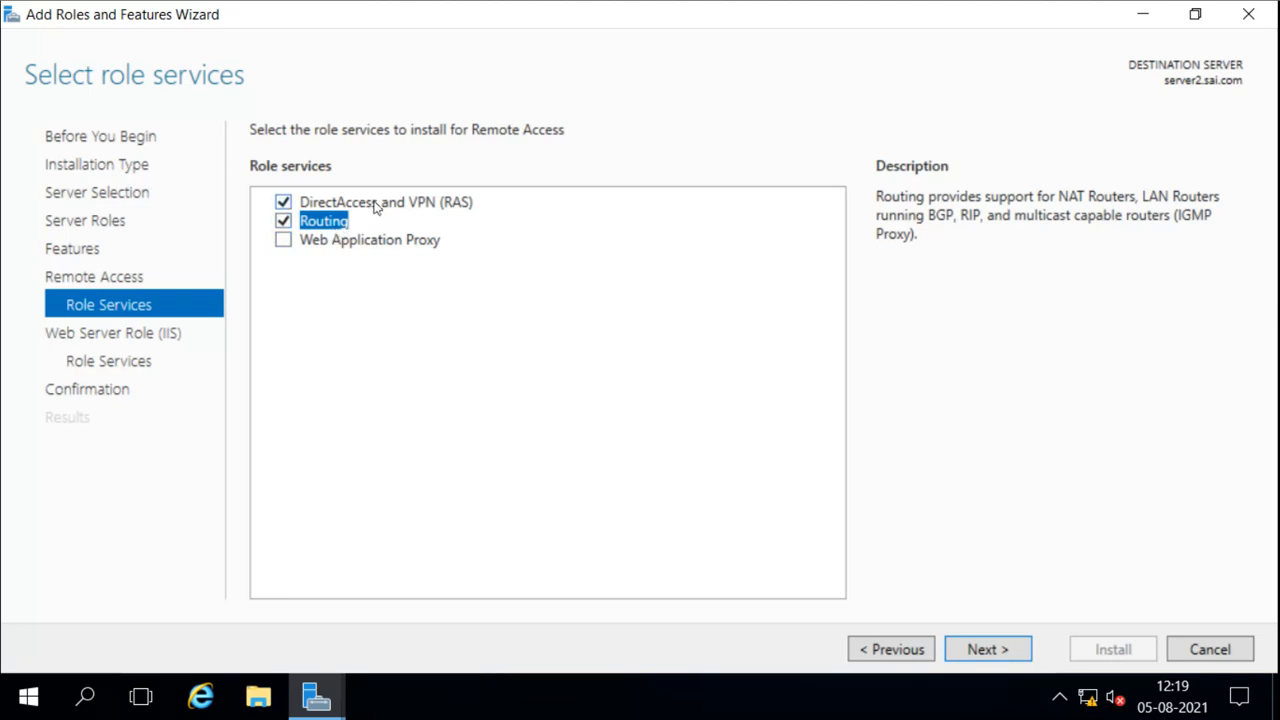
pyautogui.click(284, 245)
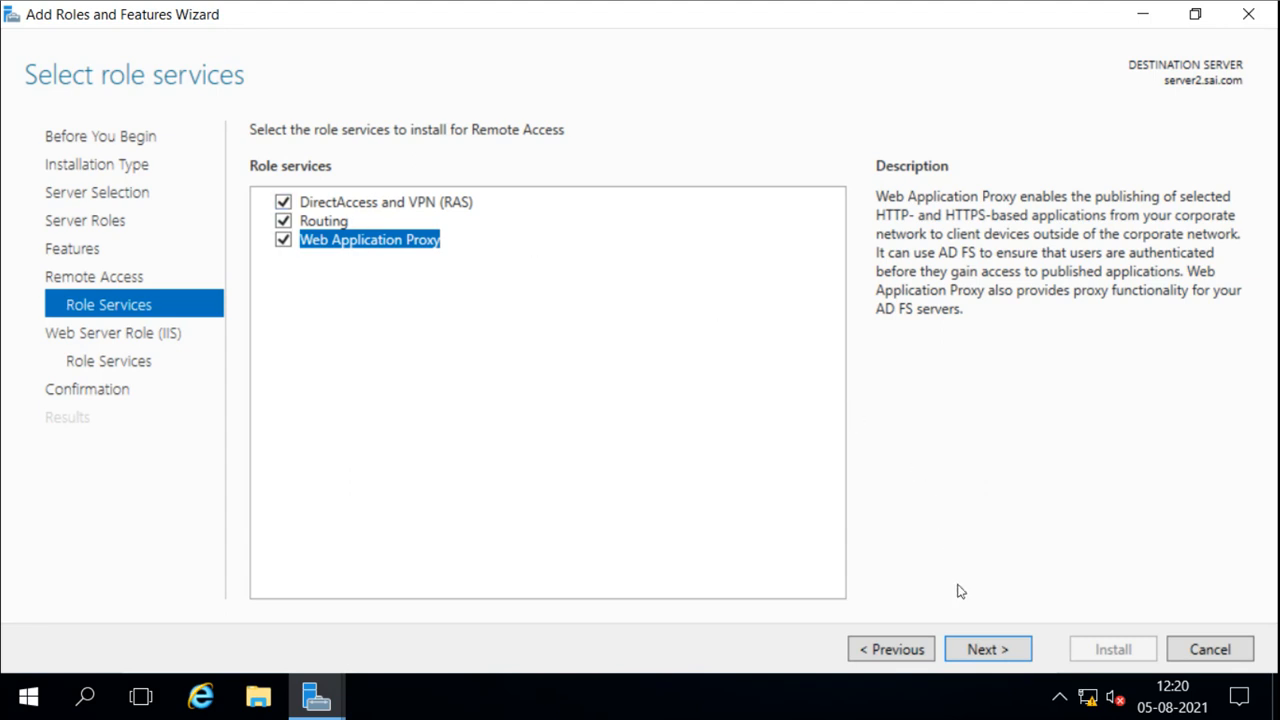
pyautogui.click(972, 651)
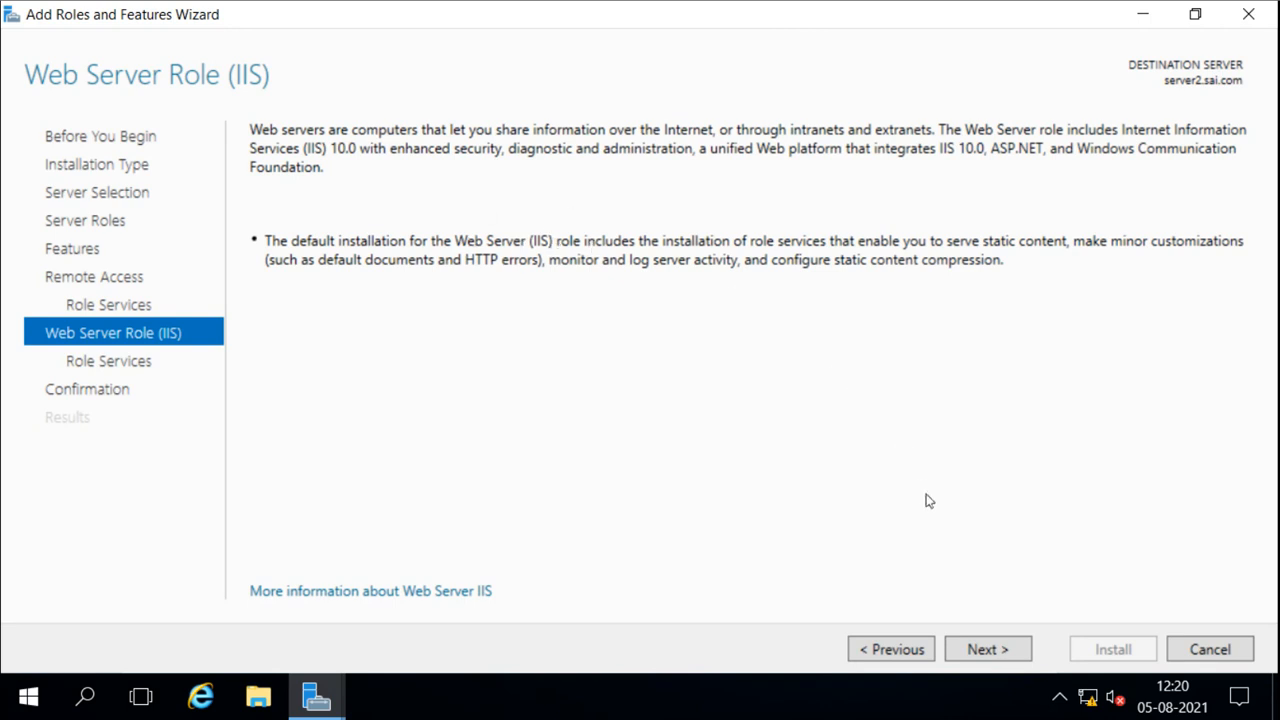
# Step: Review the Web Server (IIS) role services and accept the default selection
pyautogui.click(987, 649)
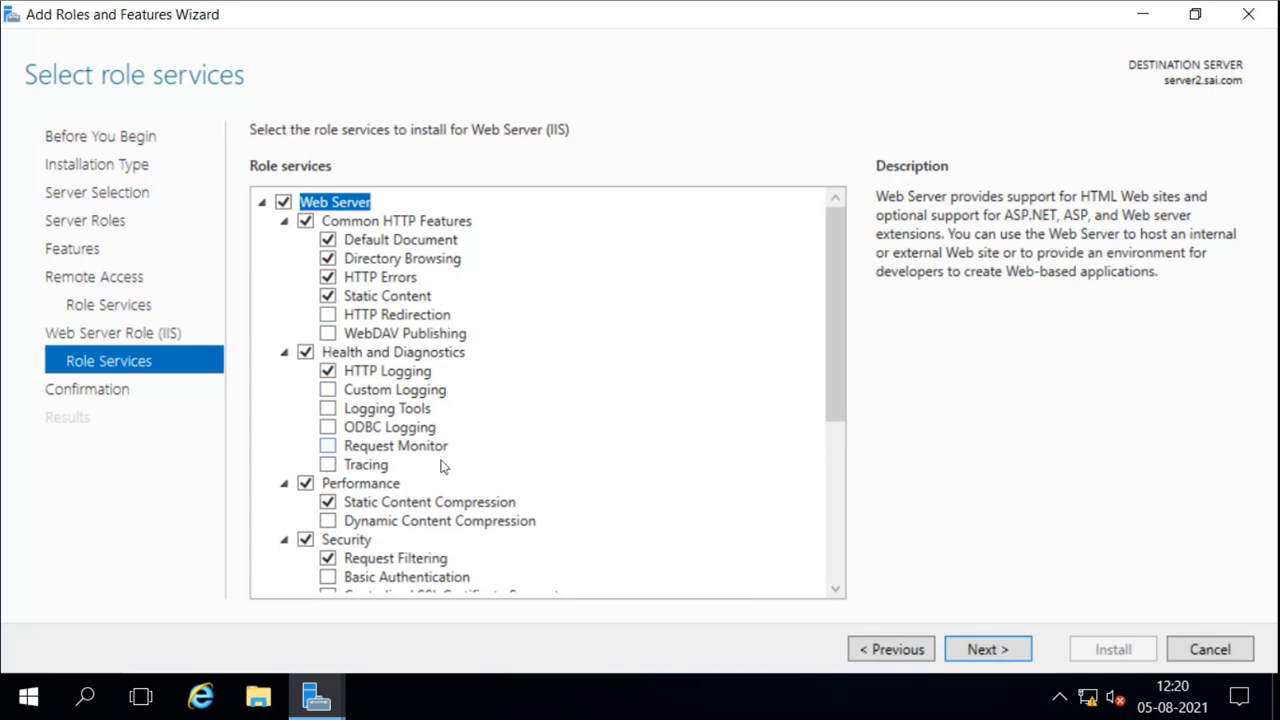
pyautogui.scroll(-5, 617, 477)
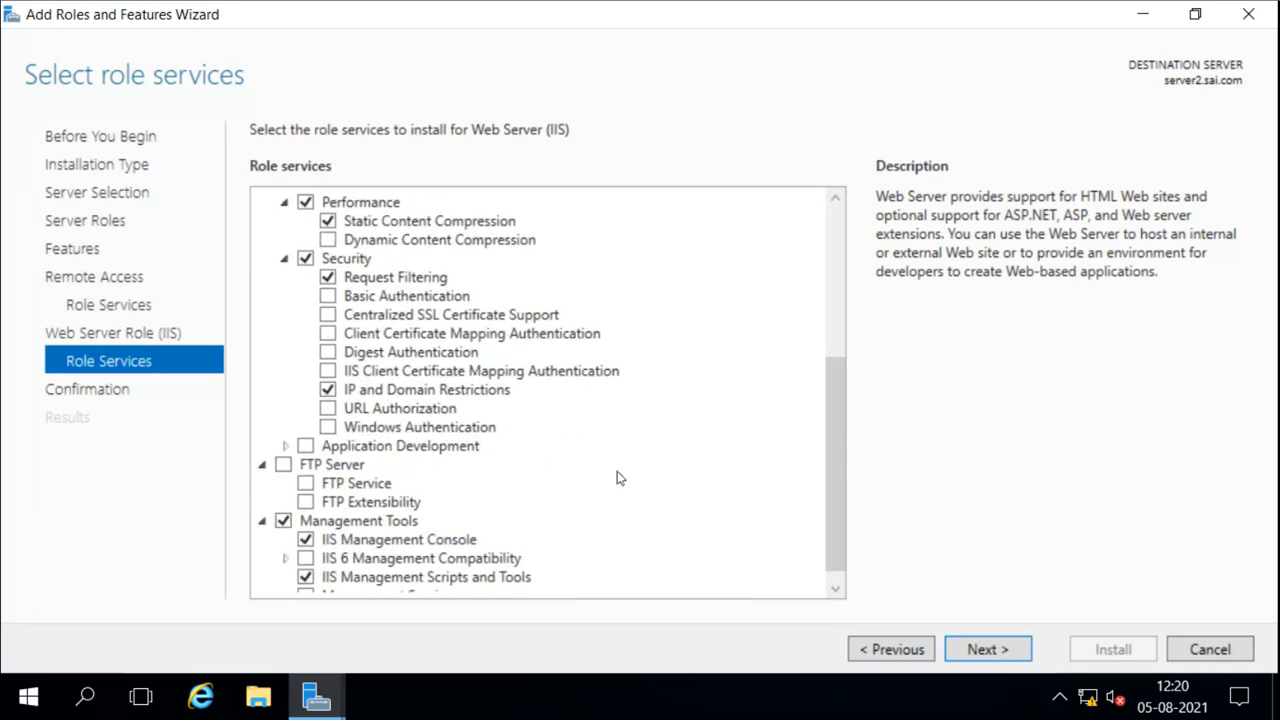
pyautogui.scroll(5, 617, 477)
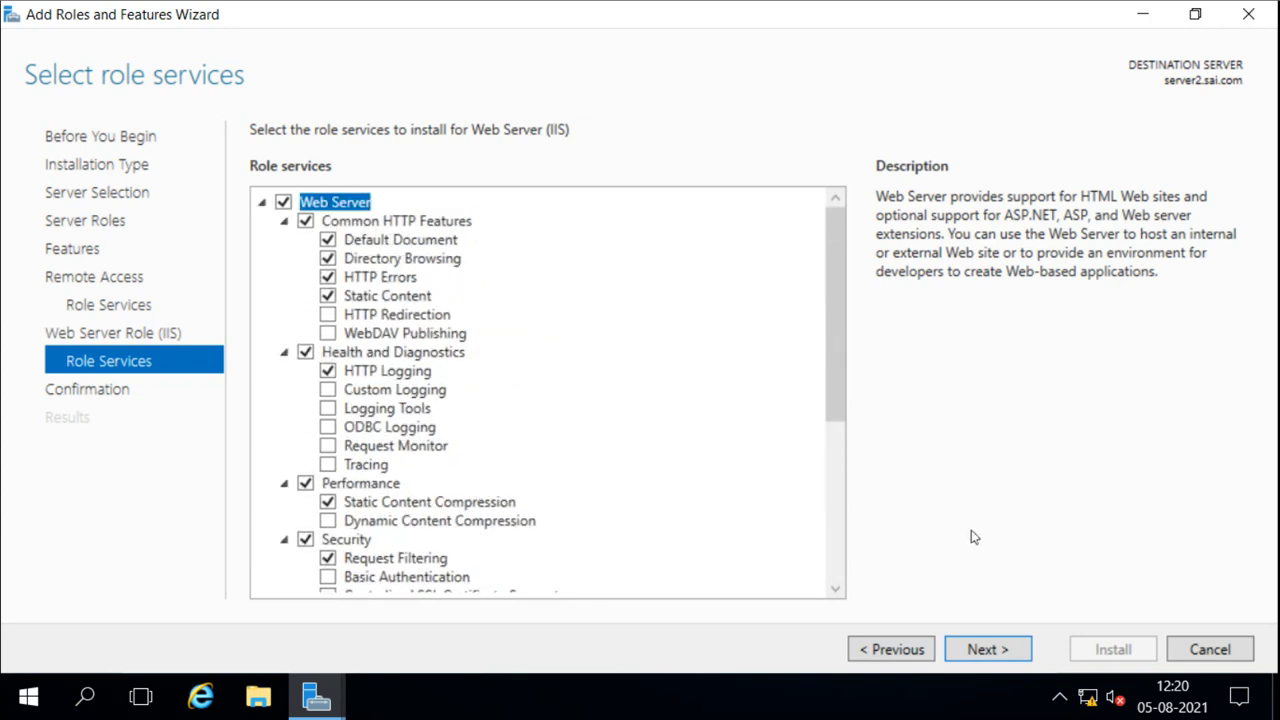
pyautogui.click(983, 646)
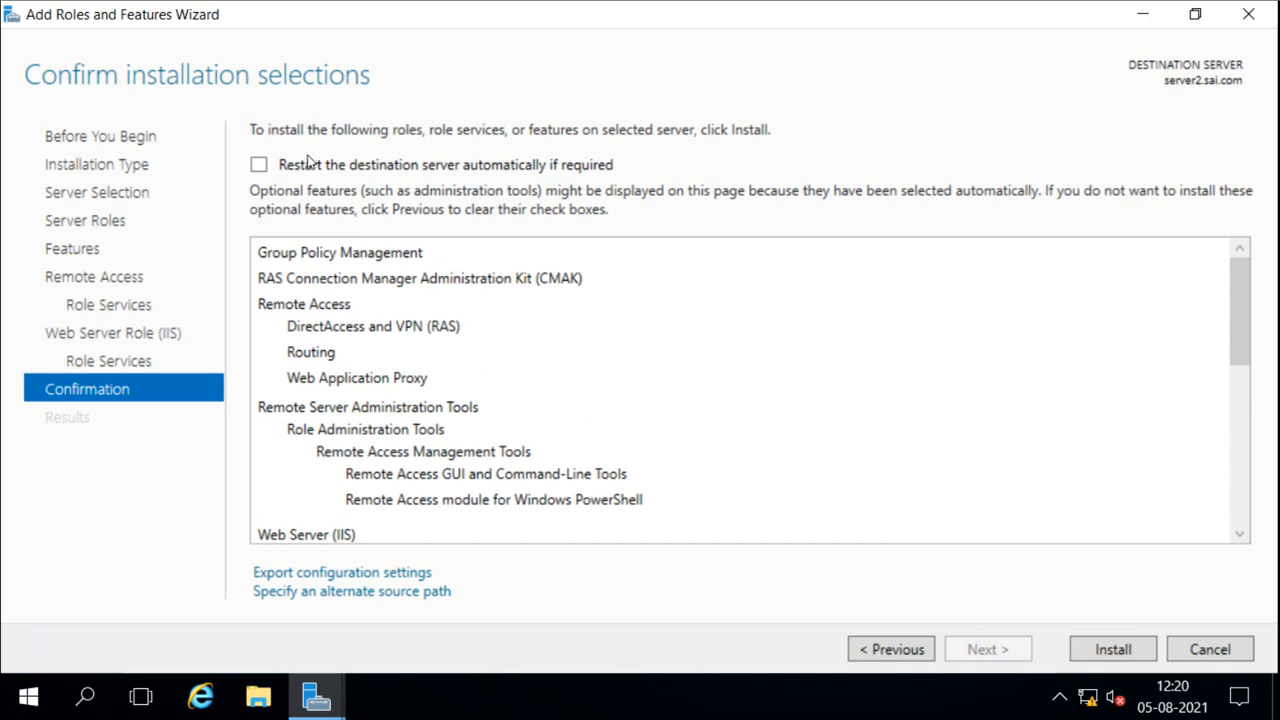
# Step: Allow the destination server to restart automatically if required, install the selected roles, and close the wizard when installation finishes
pyautogui.click(258, 166)
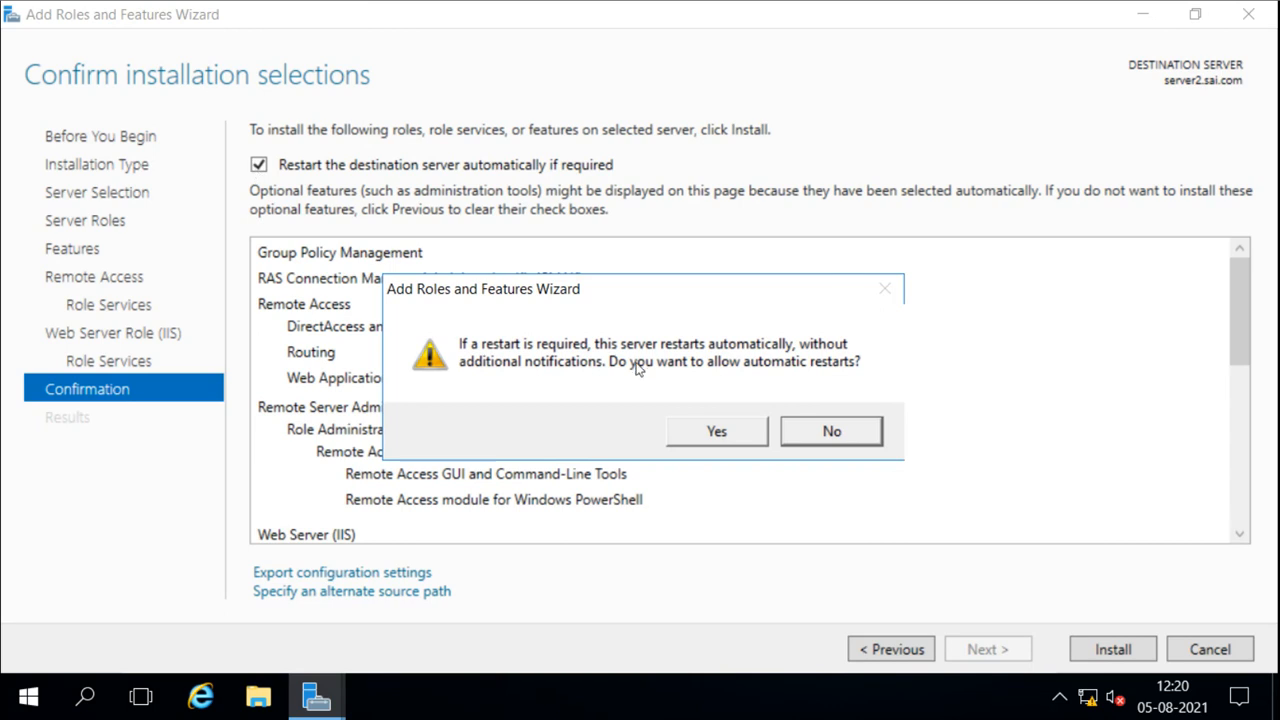
pyautogui.click(701, 432)
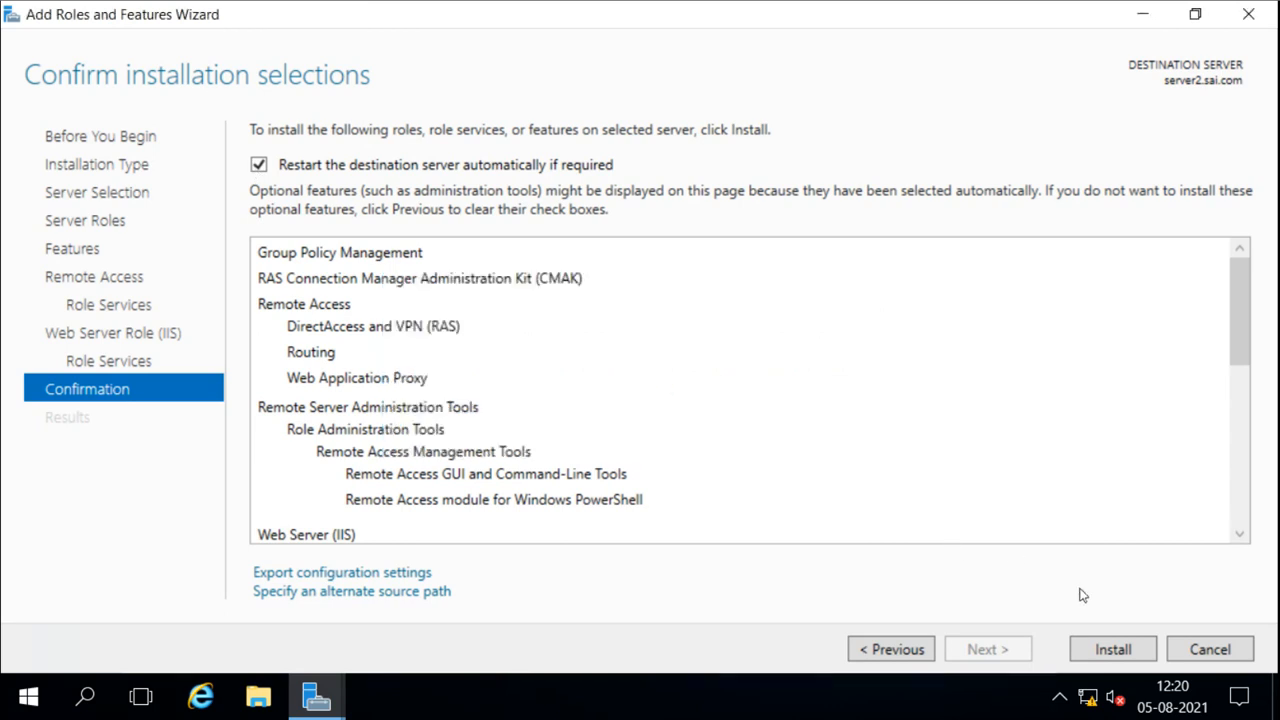
pyautogui.click(1111, 648)
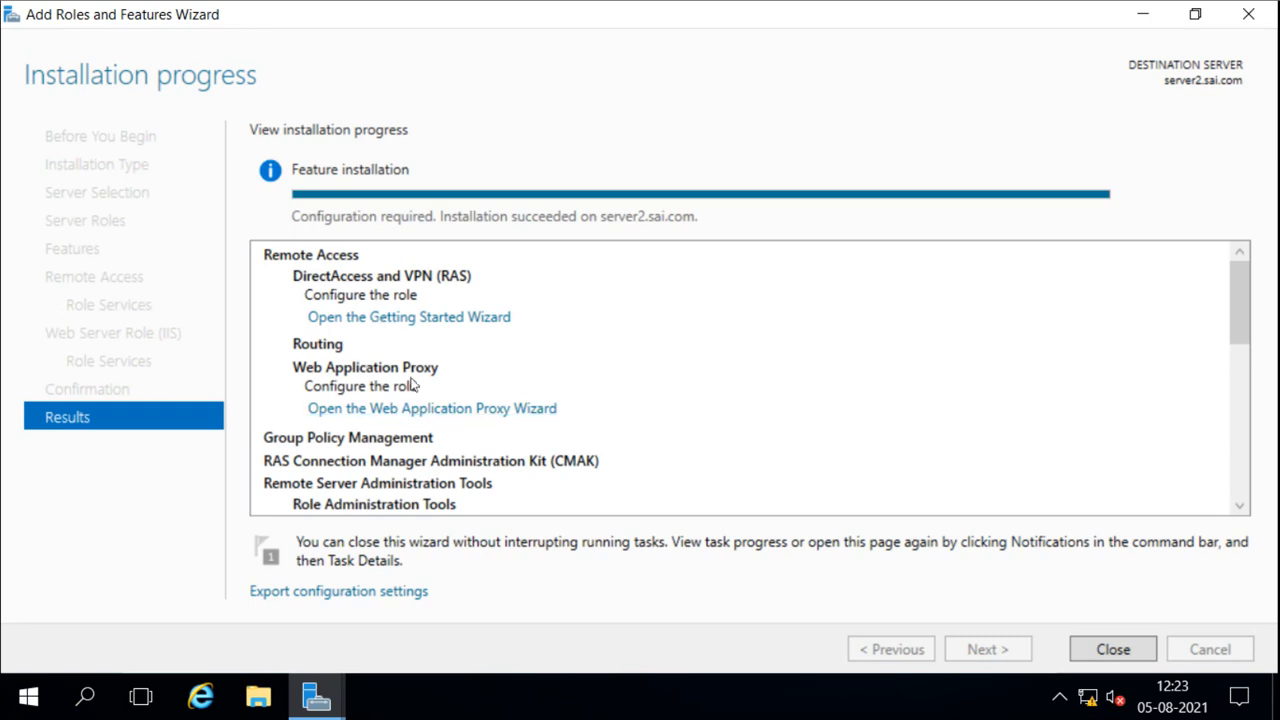
pyautogui.click(1110, 650)
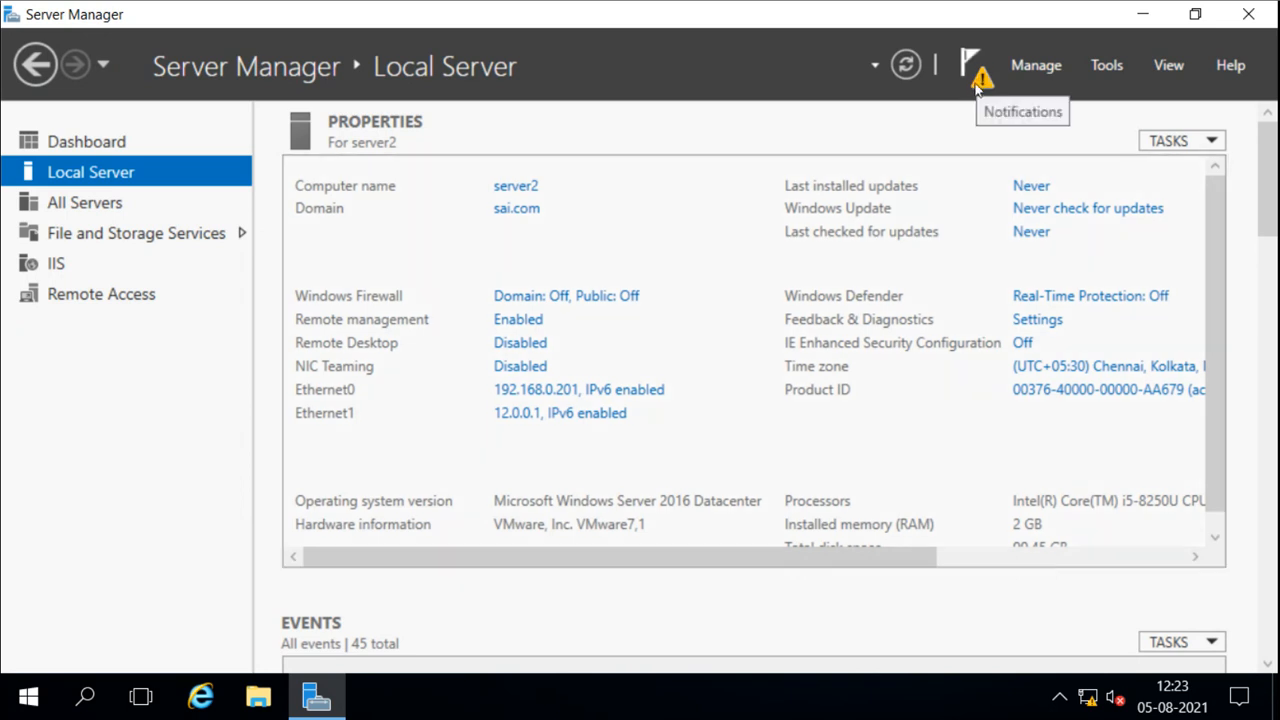
# Step: View the deployment options in the Getting Started Wizard for DirectAccess and VPN (RAS), then cancel the wizard
pyautogui.click(968, 78)
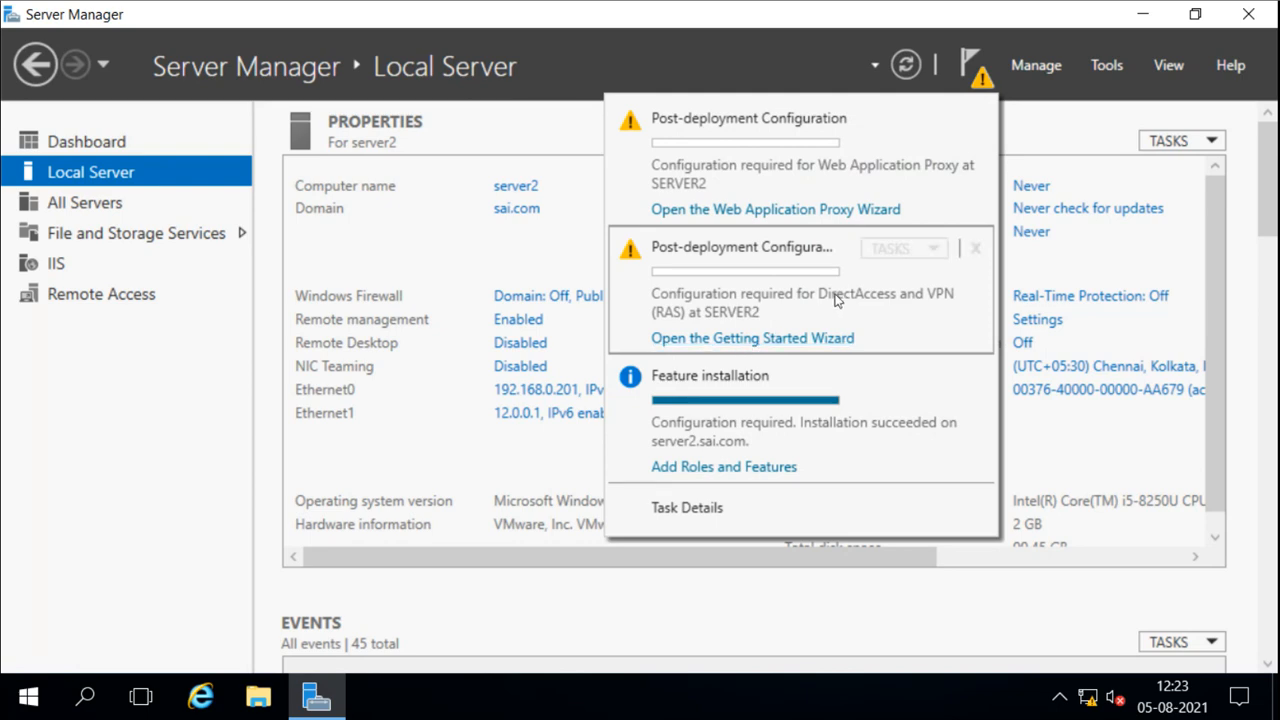
pyautogui.click(767, 339)
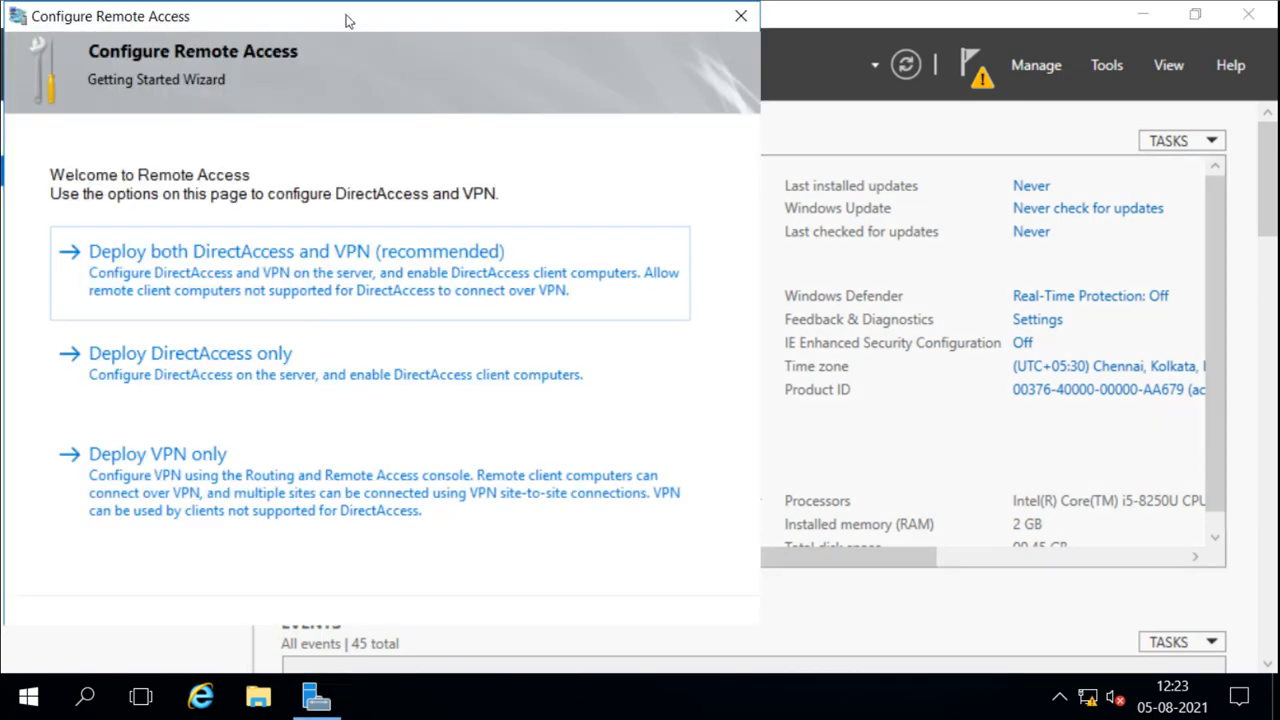
pyautogui.moveTo(349, 17); pyautogui.dragTo(488, 11)
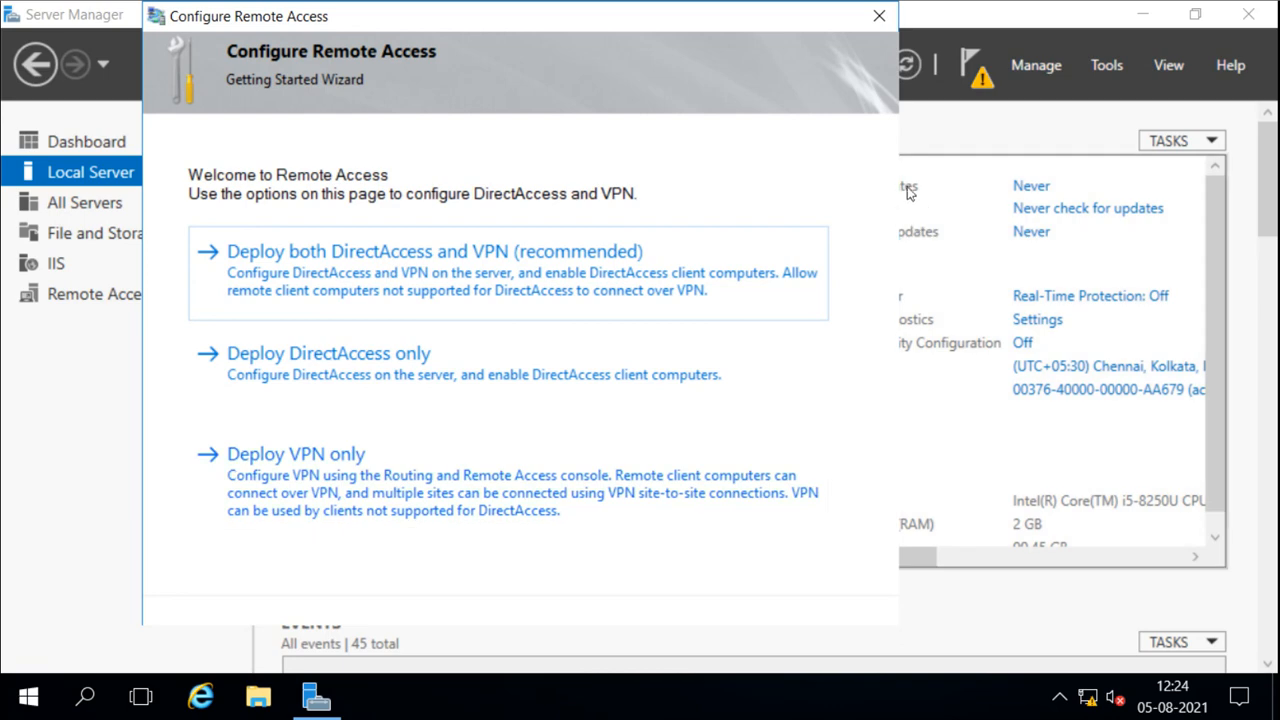
pyautogui.click(880, 18)
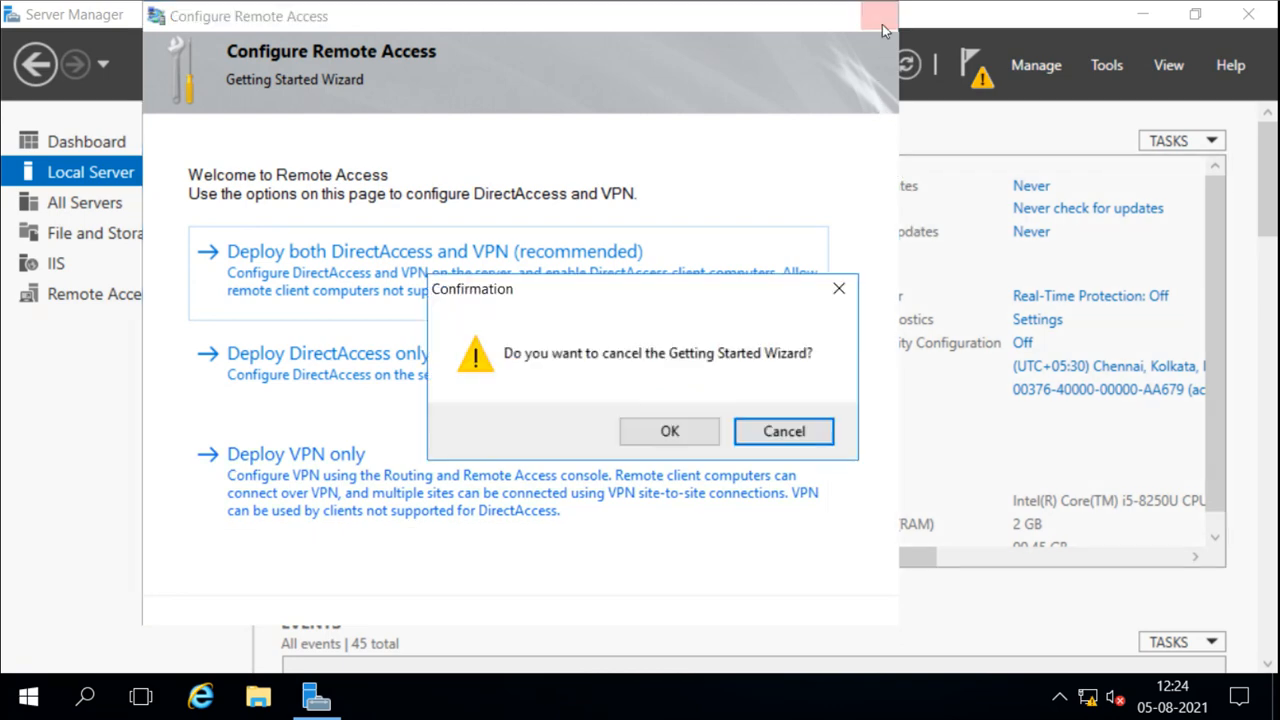
pyautogui.click(678, 440)
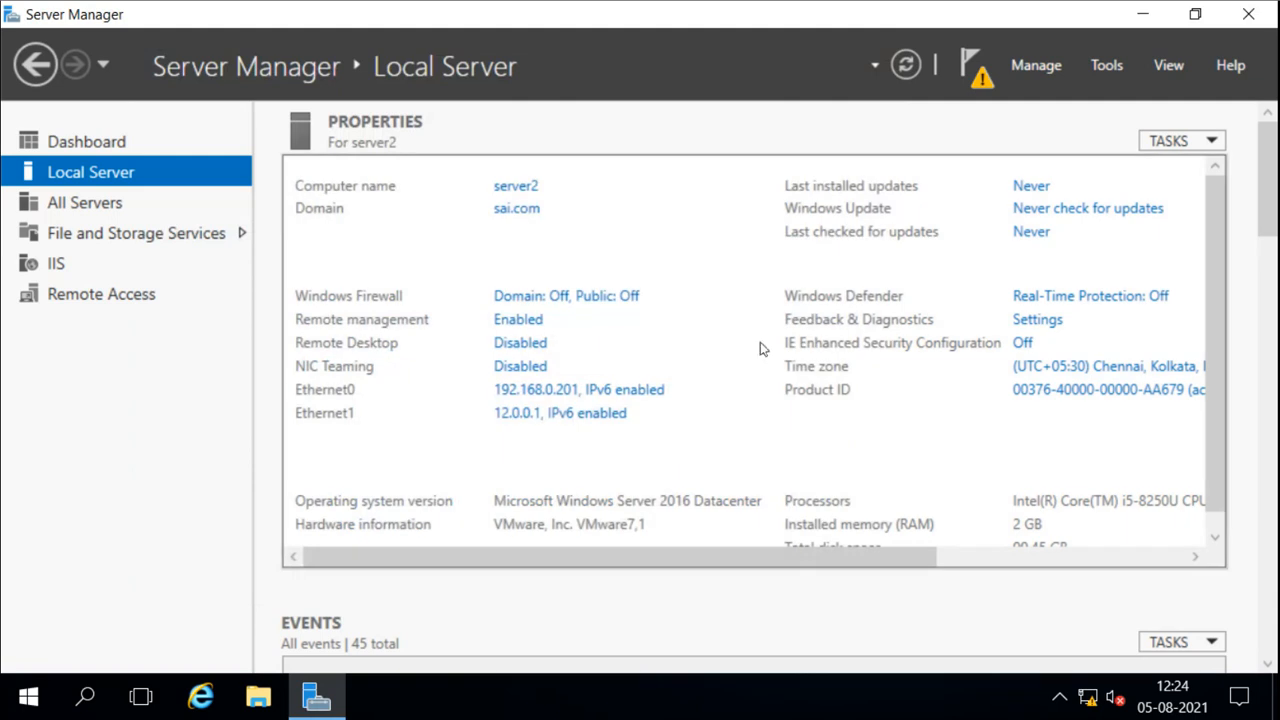
pyautogui.click(1100, 66)
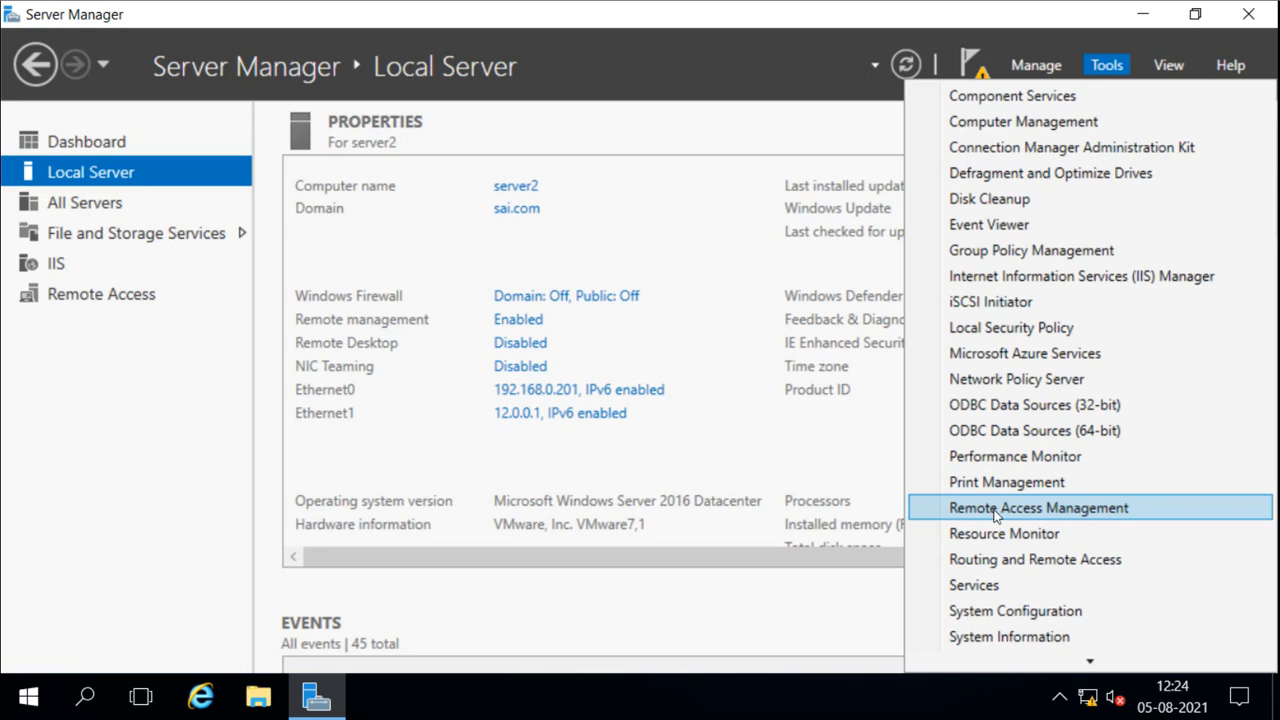
pyautogui.click(787, 450)
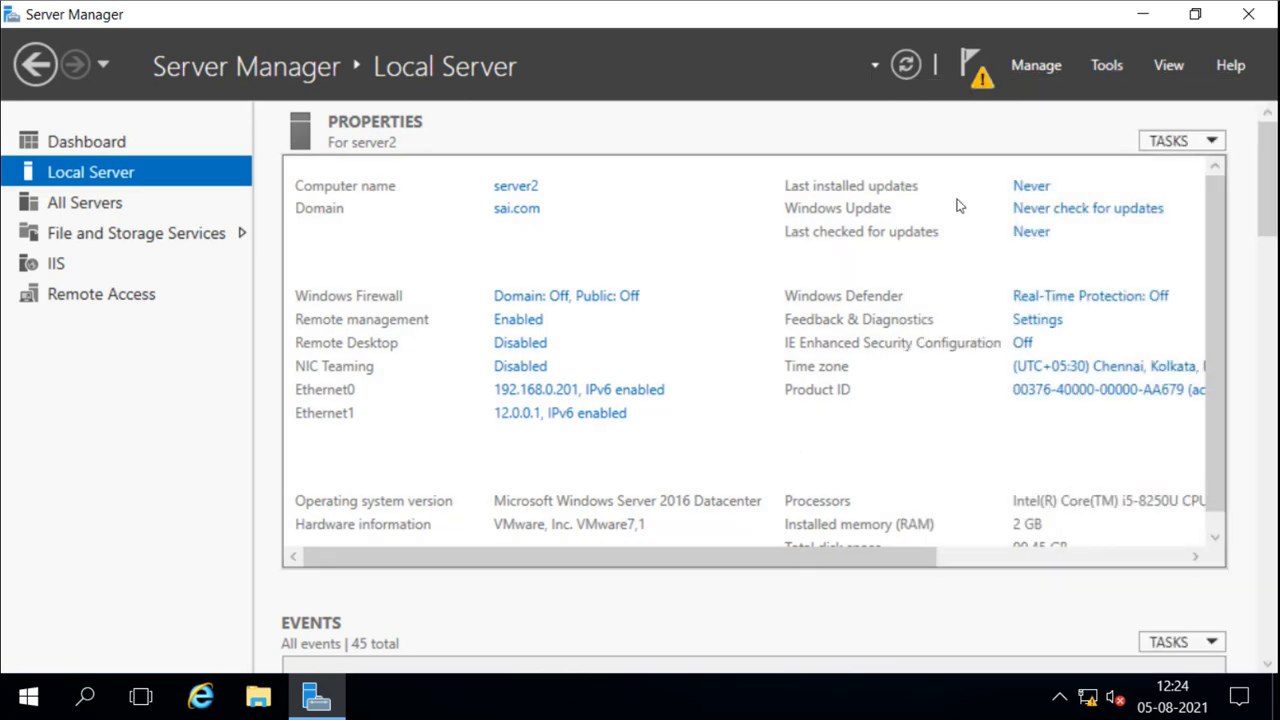
# Step: View the welcome page of the Web Application Proxy Configuration Wizard from the post-deployment notification, then cancel the wizard
pyautogui.click(968, 66)
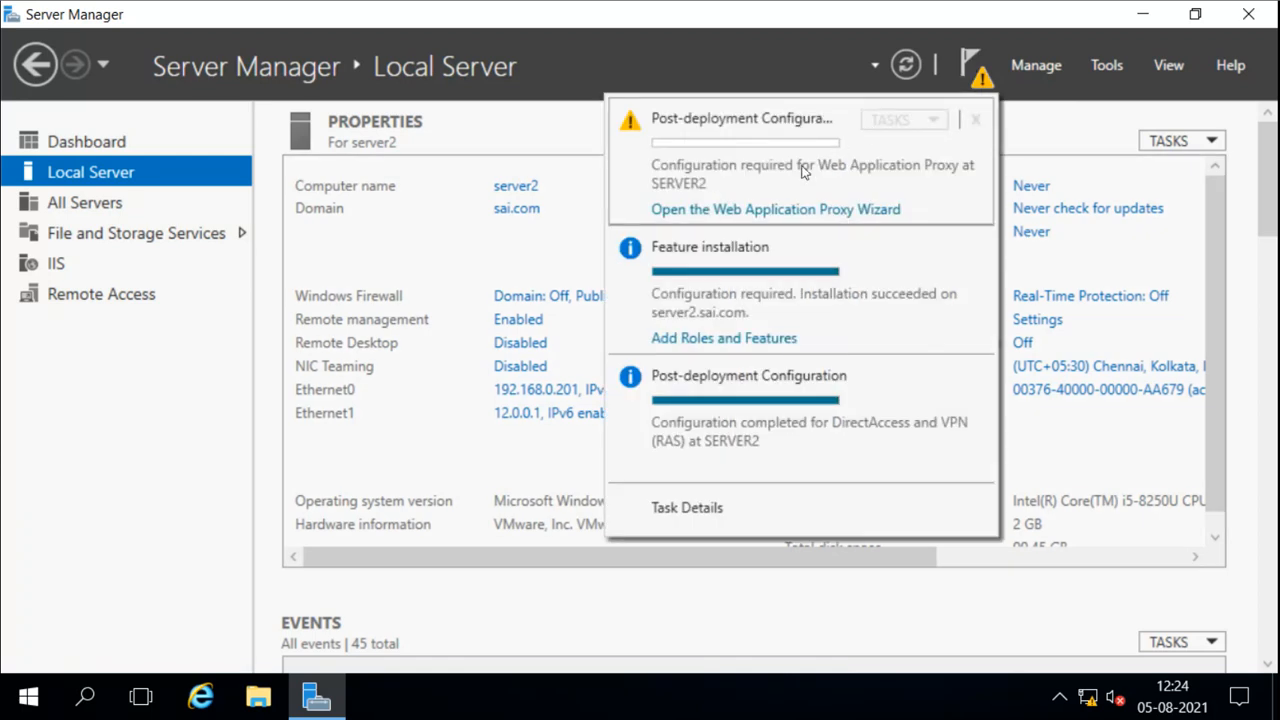
pyautogui.click(746, 212)
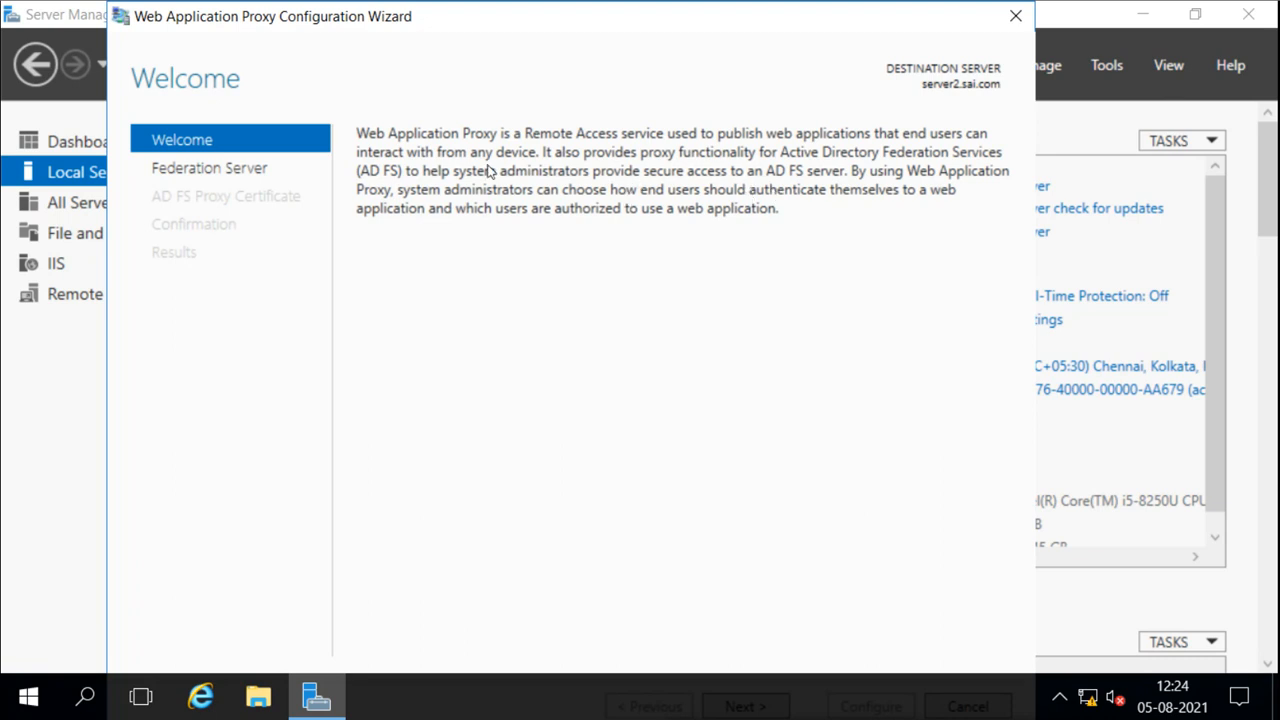
pyautogui.click(1015, 16)
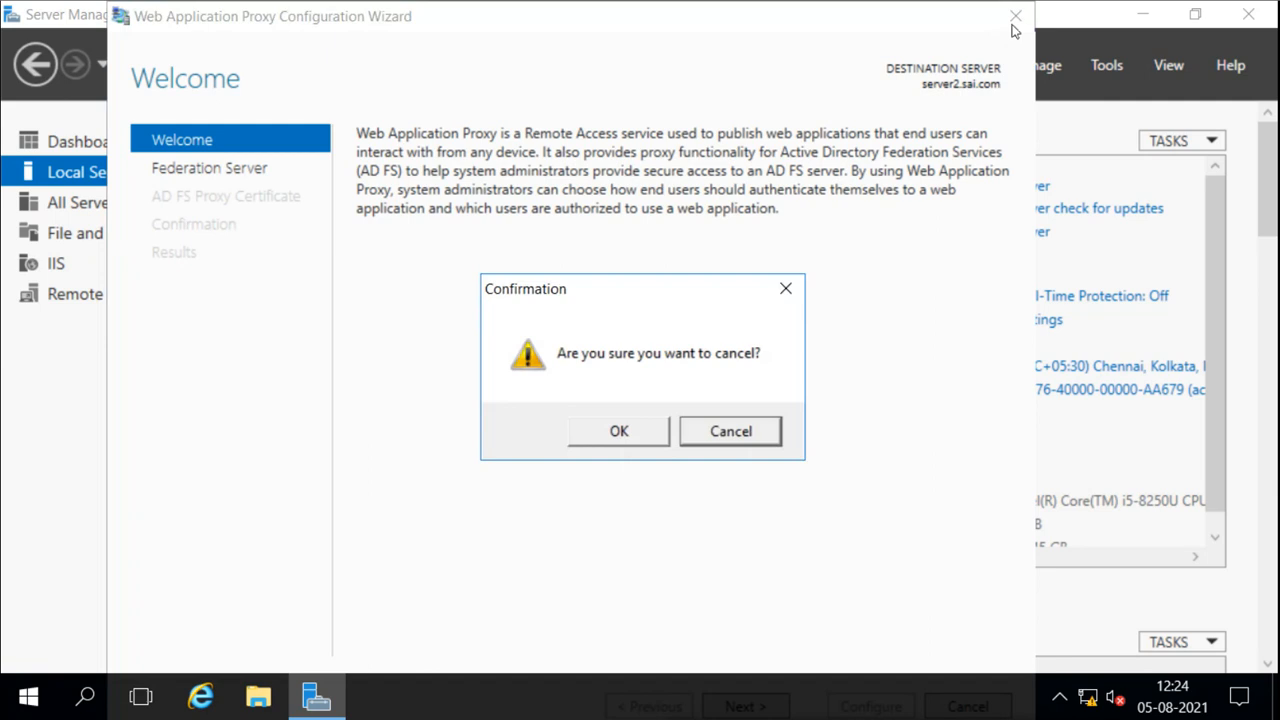
pyautogui.click(632, 437)
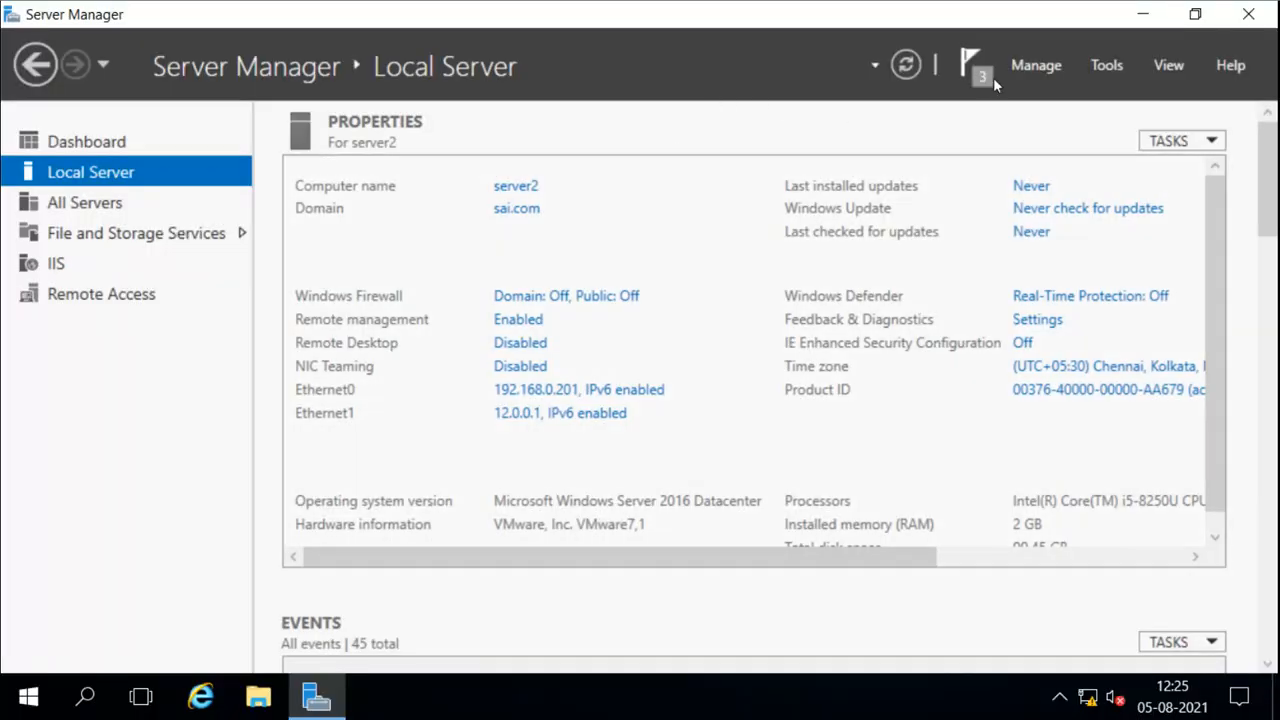
# Step: Start adding roles and features on server2.sai.com with the default installation type, and review the server roles list without selecting any additional role
pyautogui.click(1034, 68)
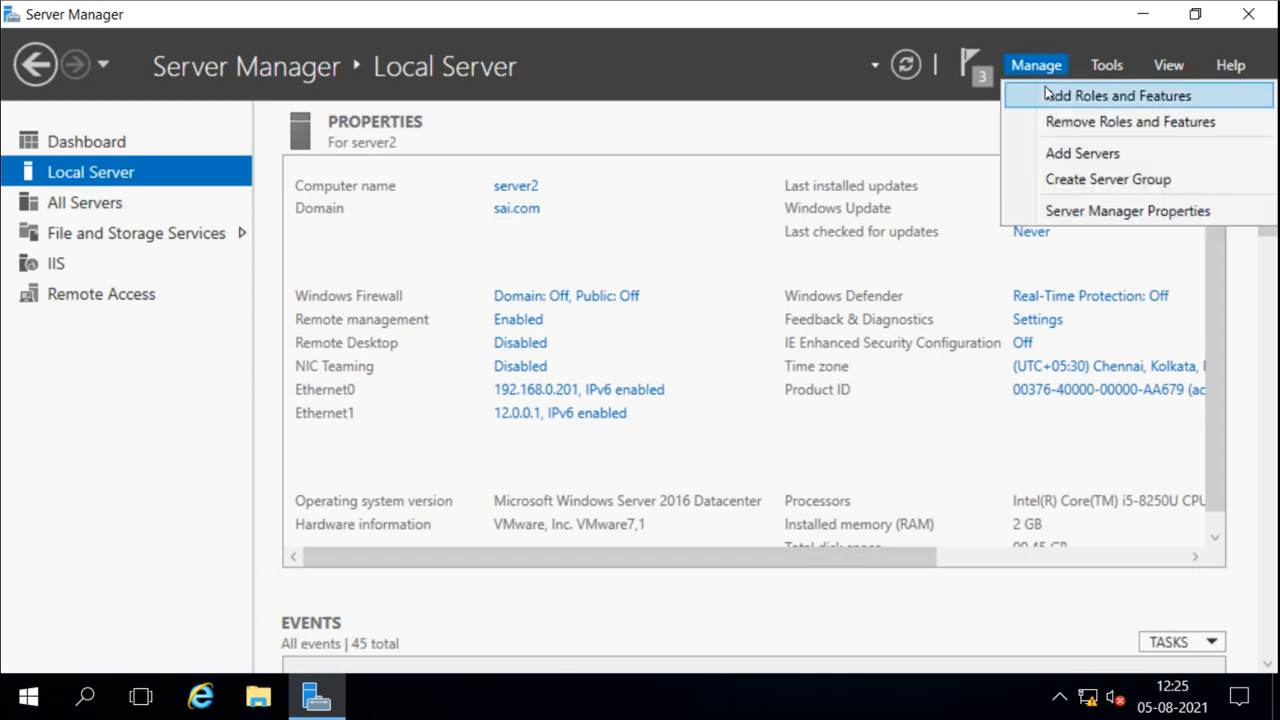
pyautogui.click(1048, 98)
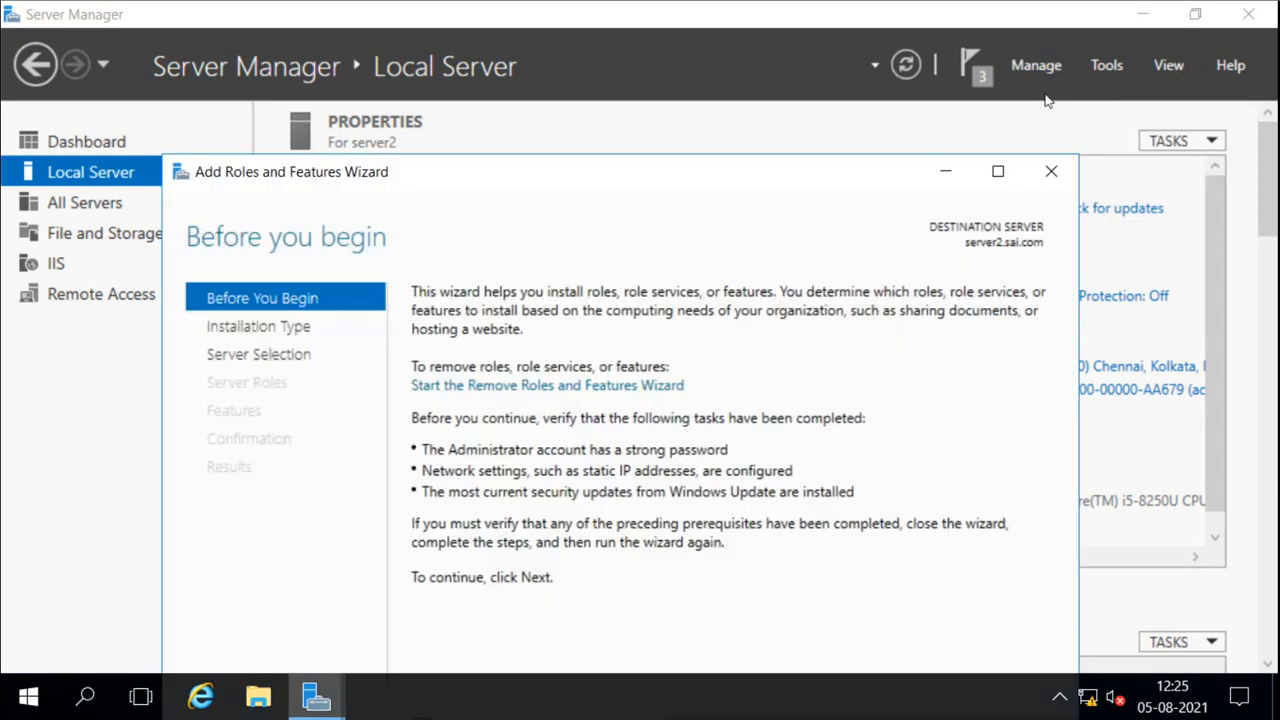
pyautogui.doubleClick(714, 176)
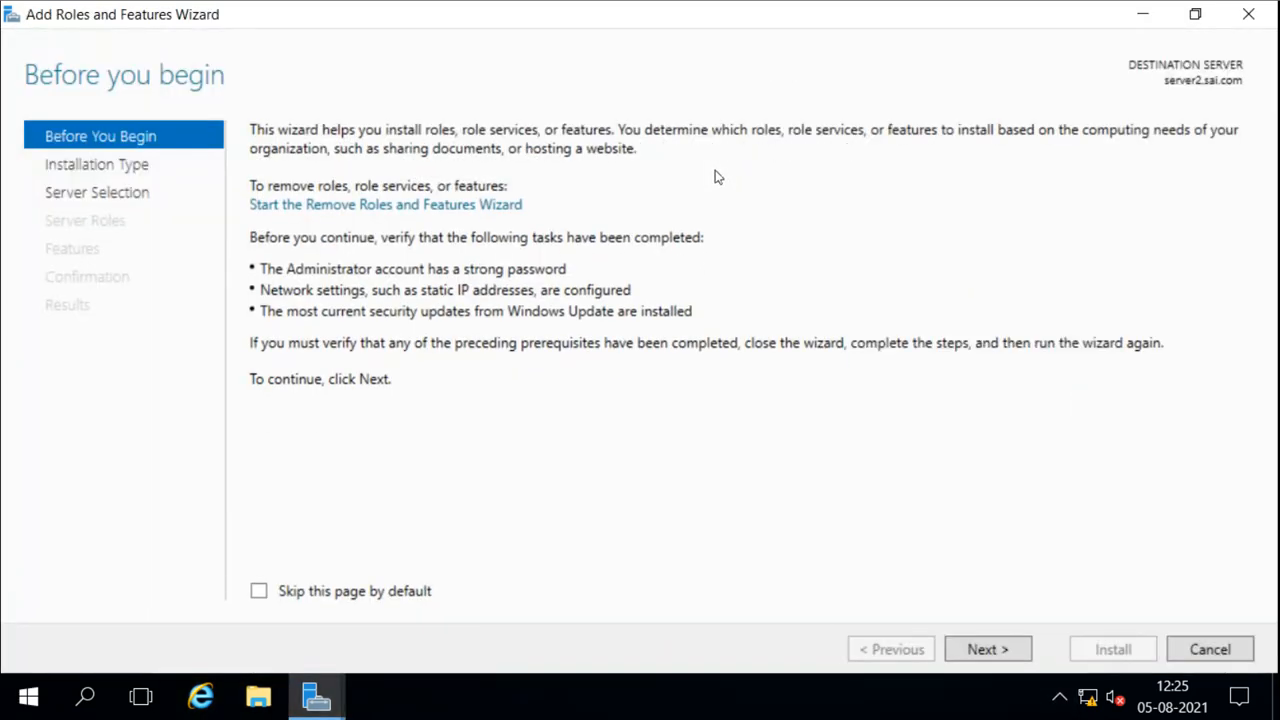
pyautogui.click(987, 650)
pyautogui.click(987, 650)
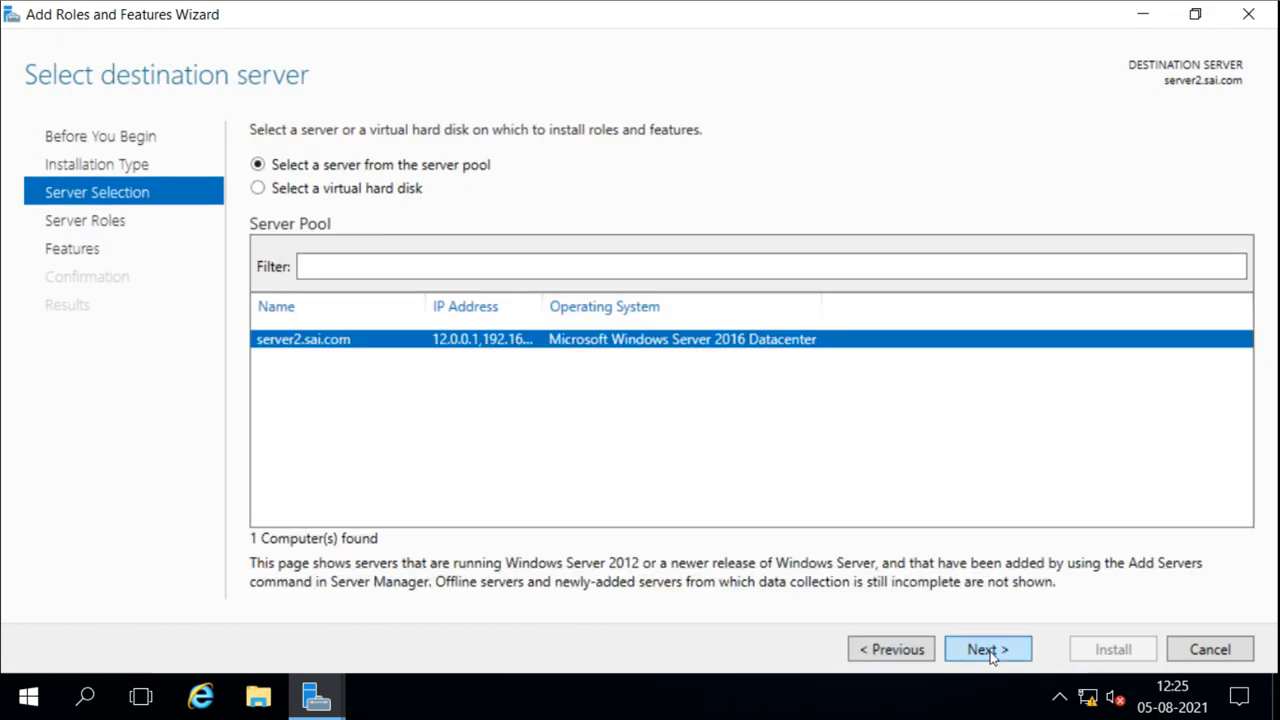
pyautogui.click(987, 650)
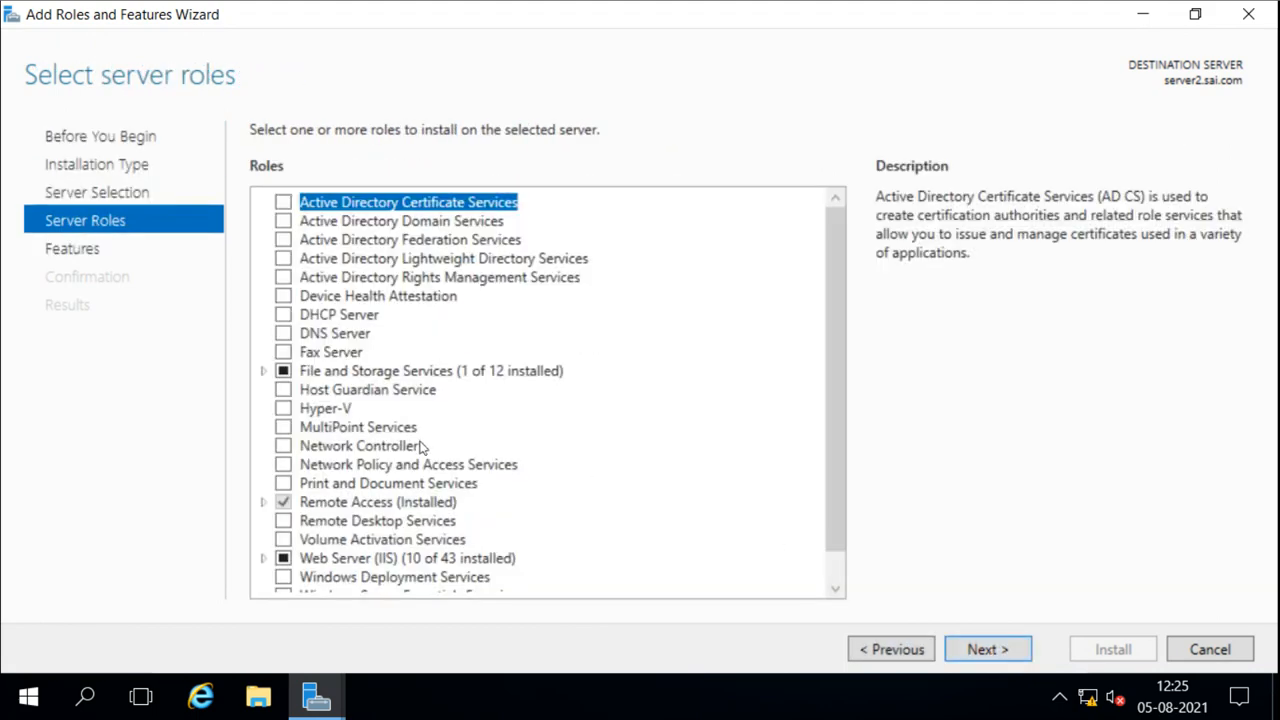
pyautogui.scroll(-1, 420, 447)
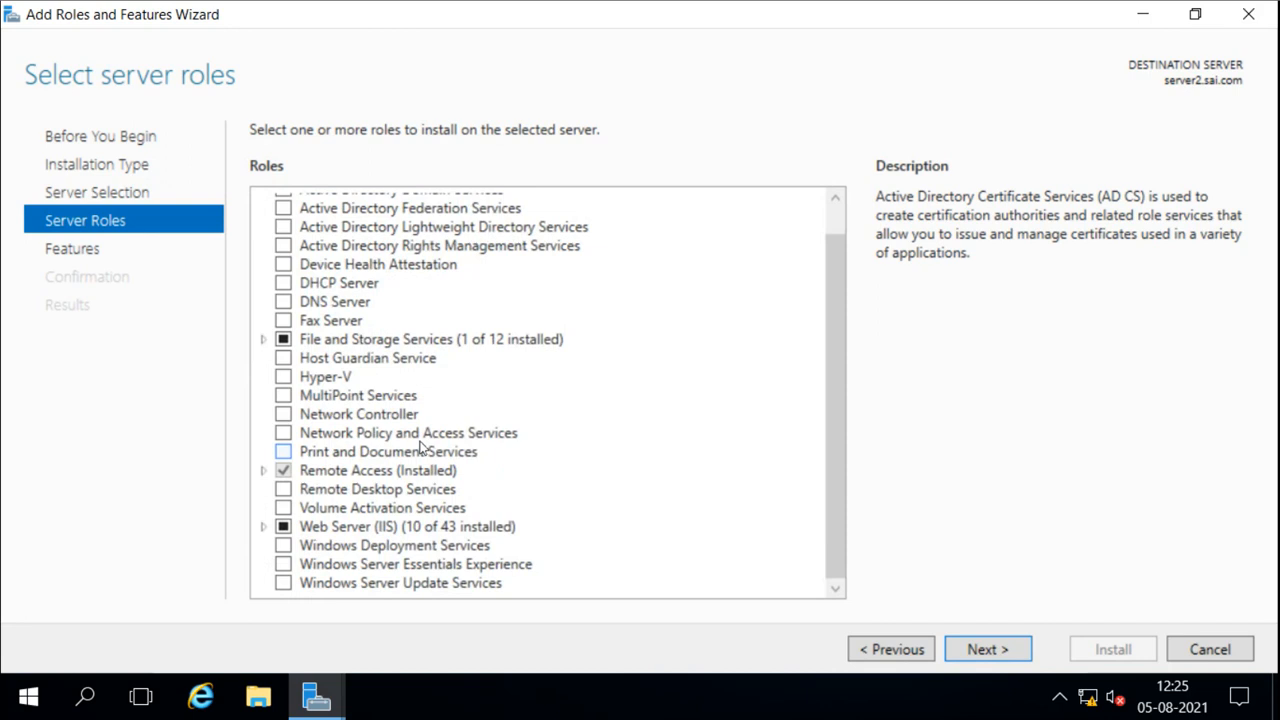
pyautogui.click(969, 650)
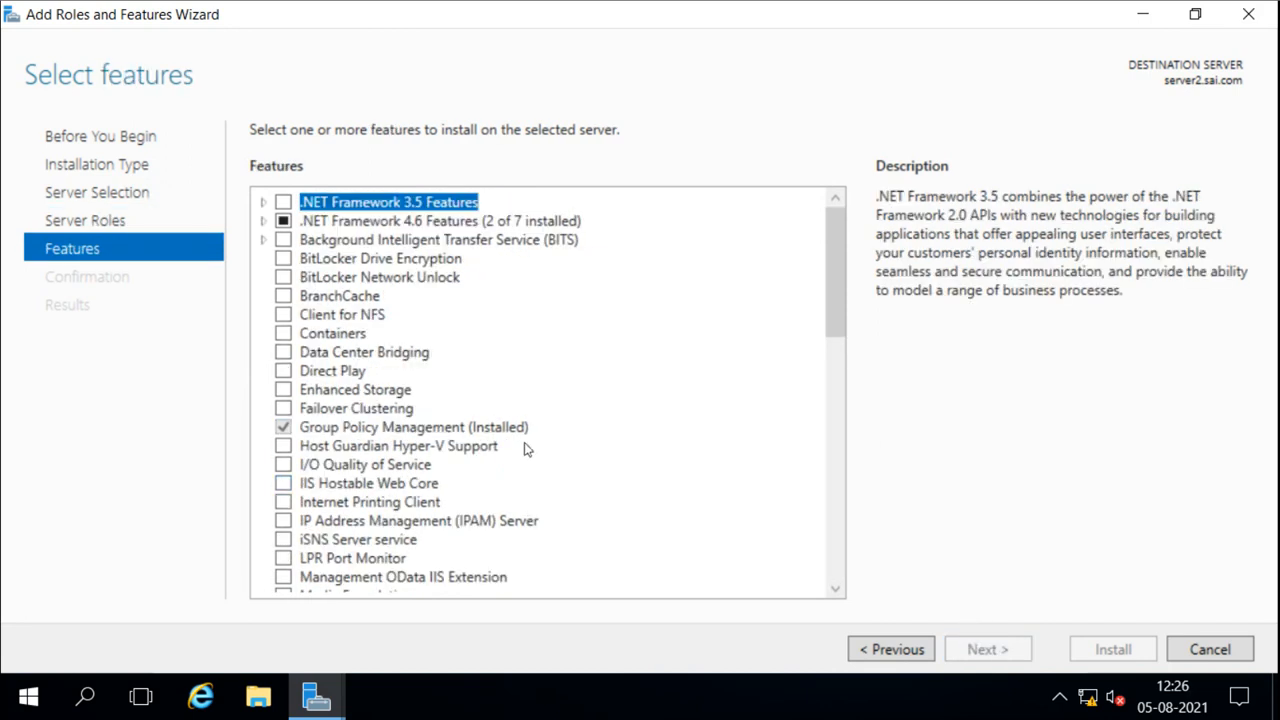
# Step: Examine the full list of installable features for server2, including which ones are already installed
pyautogui.scroll(-3, 527, 449)
pyautogui.scroll(-6, 527, 449)
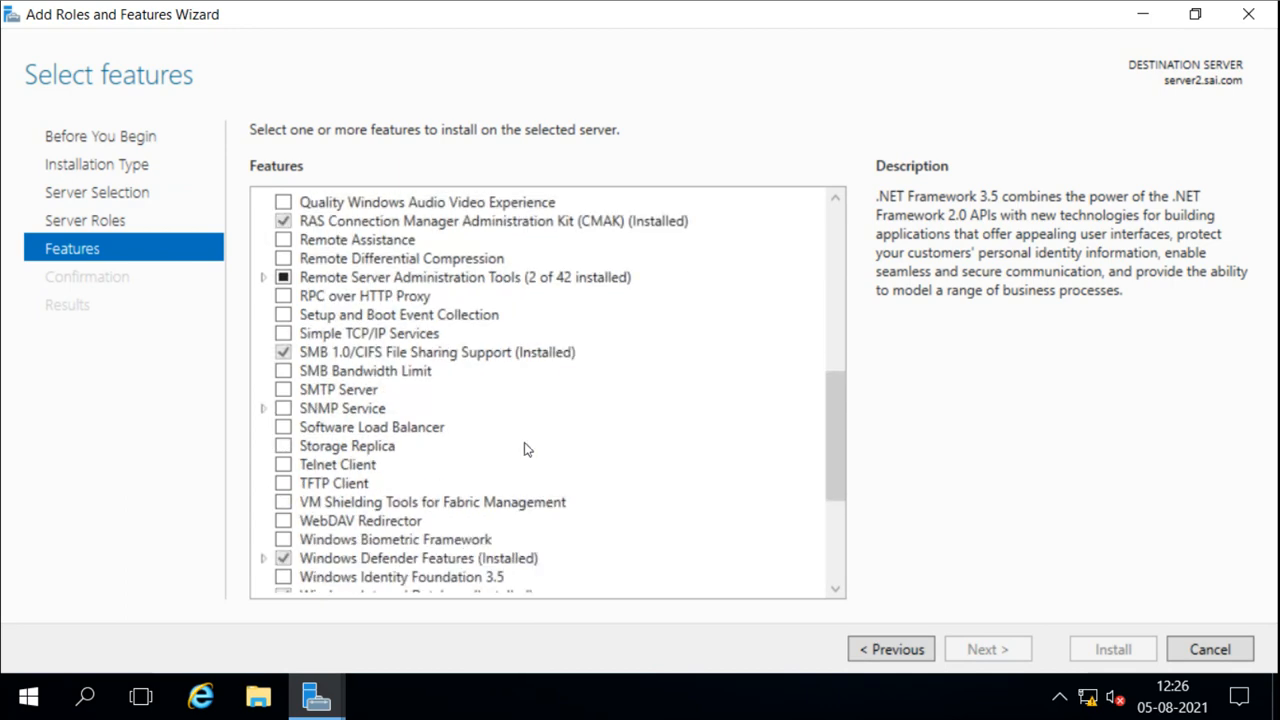
pyautogui.scroll(-4, 527, 449)
pyautogui.scroll(12, 527, 449)
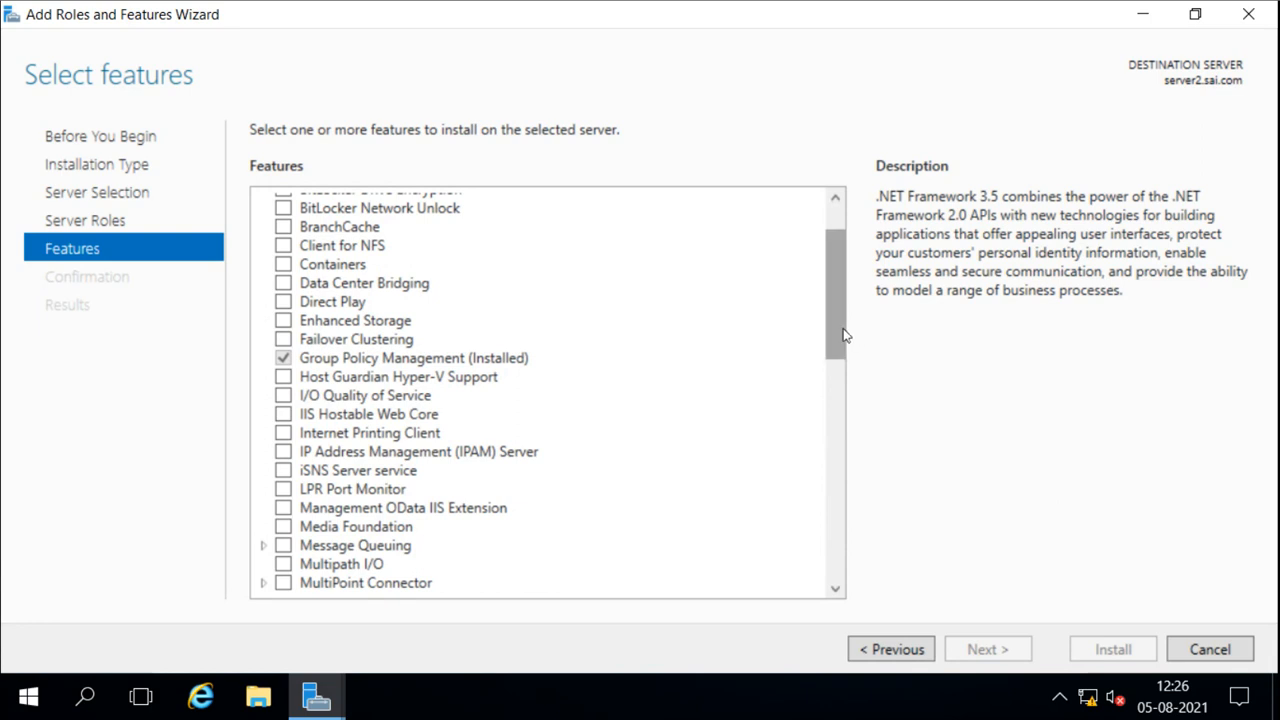
pyautogui.moveTo(837, 337); pyautogui.dragTo(843, 281)
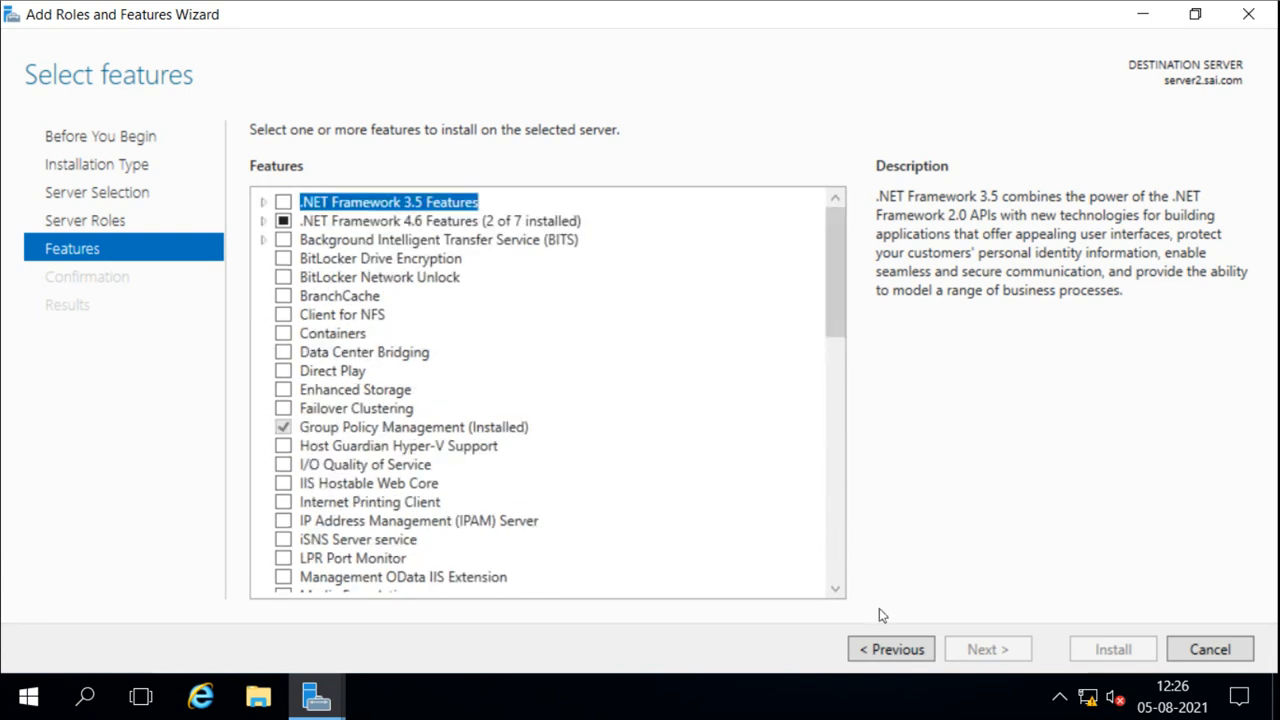
pyautogui.click(836, 590)
pyautogui.click(836, 590)
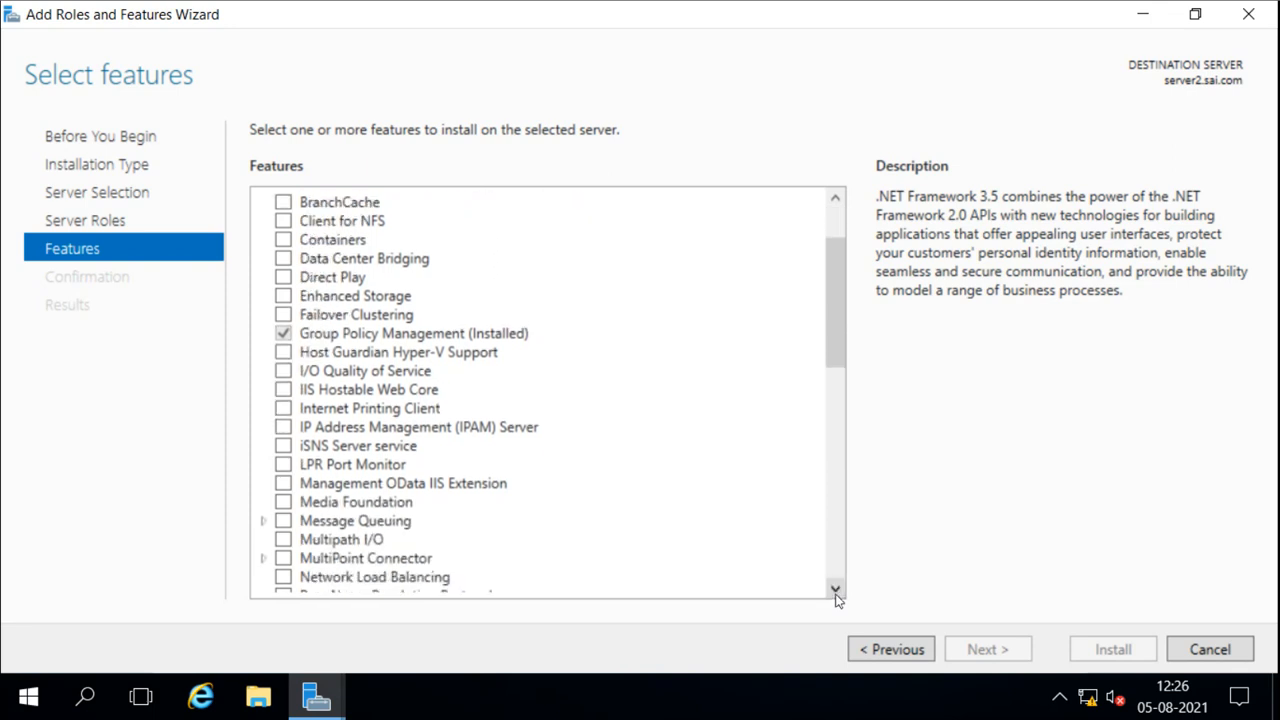
pyautogui.click(836, 590)
pyautogui.click(836, 590)
pyautogui.click(836, 590)
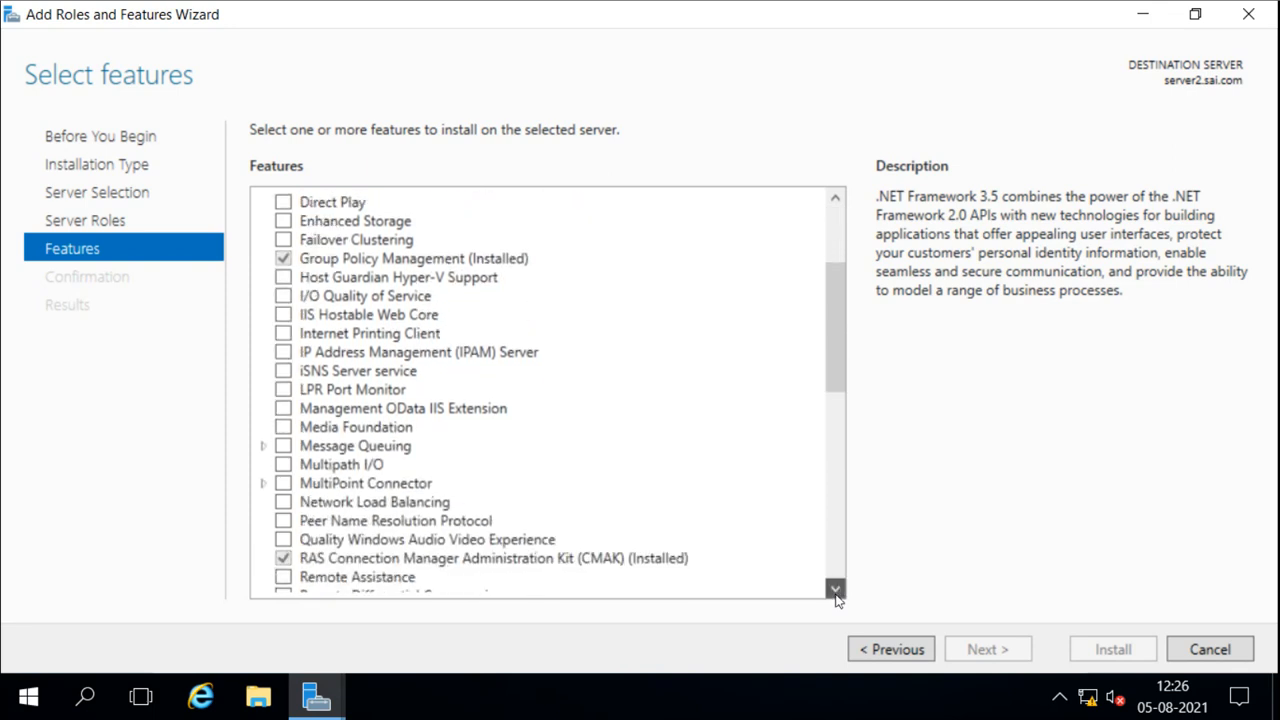
pyautogui.click(836, 590)
# Step: Return to the server roles, view the description of Network Policy and Access Services, and cancel the wizard
pyautogui.click(885, 650)
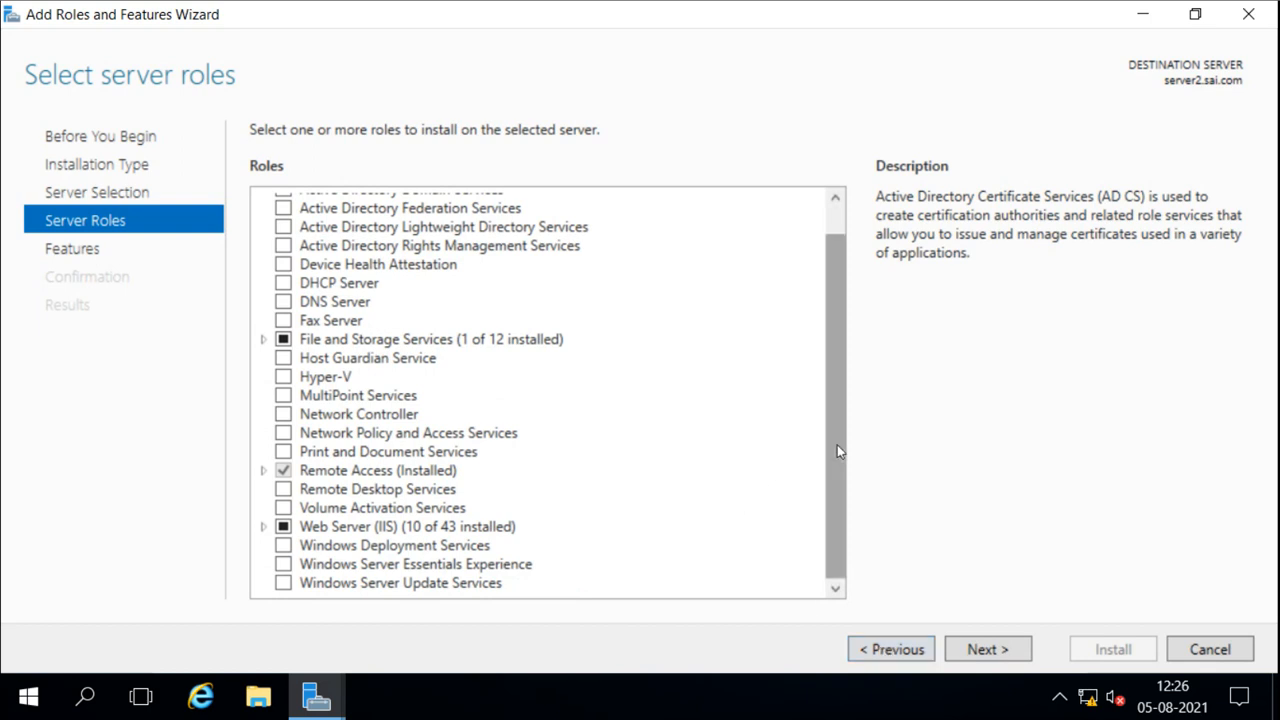
pyautogui.moveTo(837, 449); pyautogui.dragTo(591, 555)
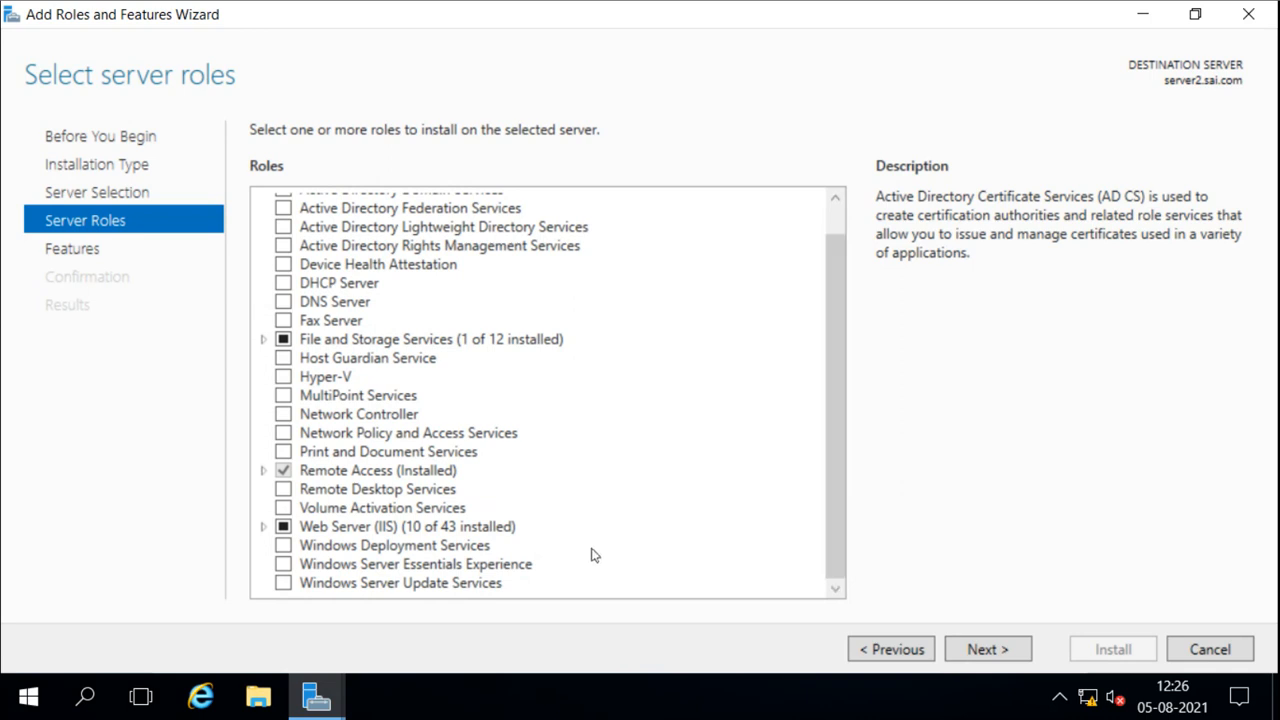
pyautogui.click(392, 437)
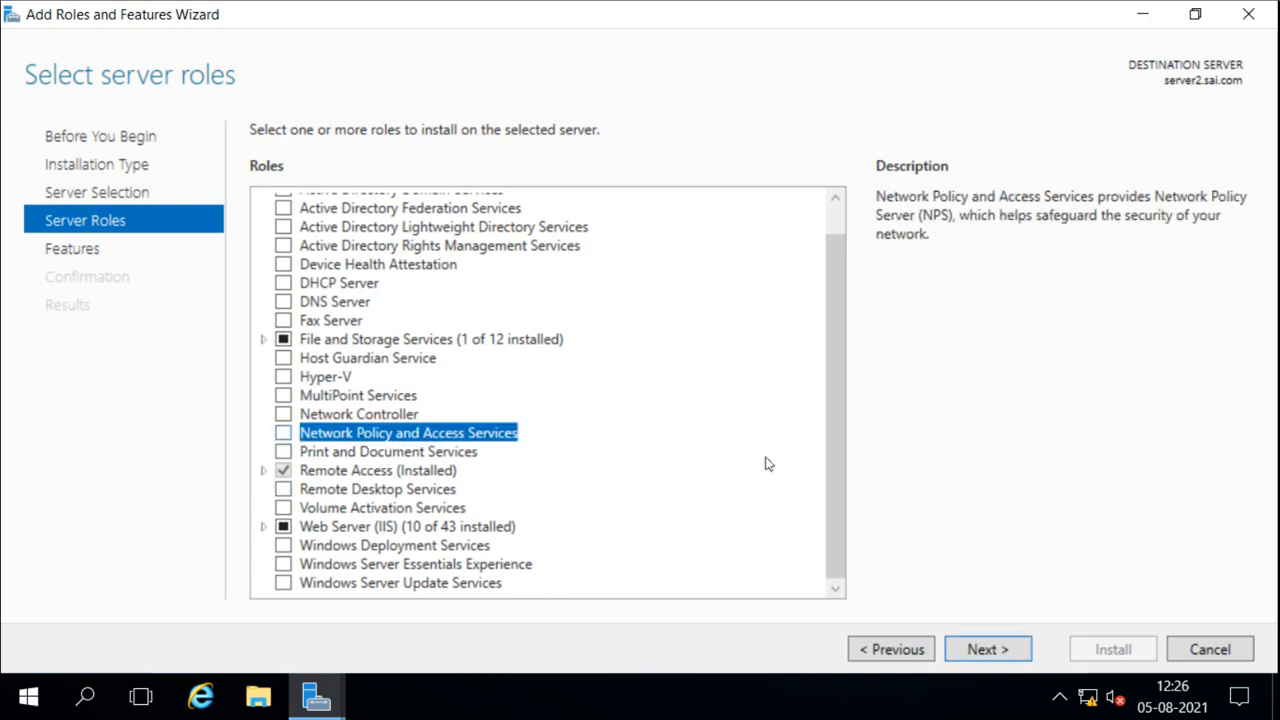
pyautogui.click(1205, 655)
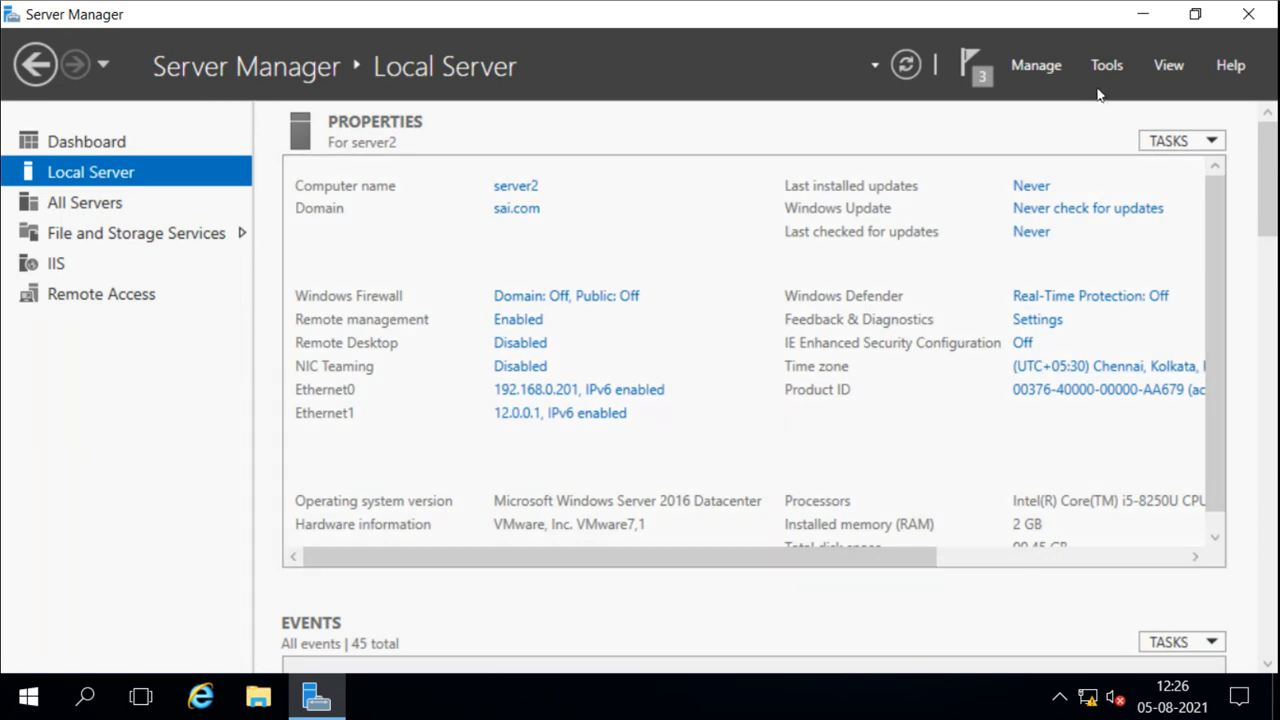
# Step: Open the Network Policy Server console from the server's administrative tools and maximize its window
pyautogui.click(1115, 66)
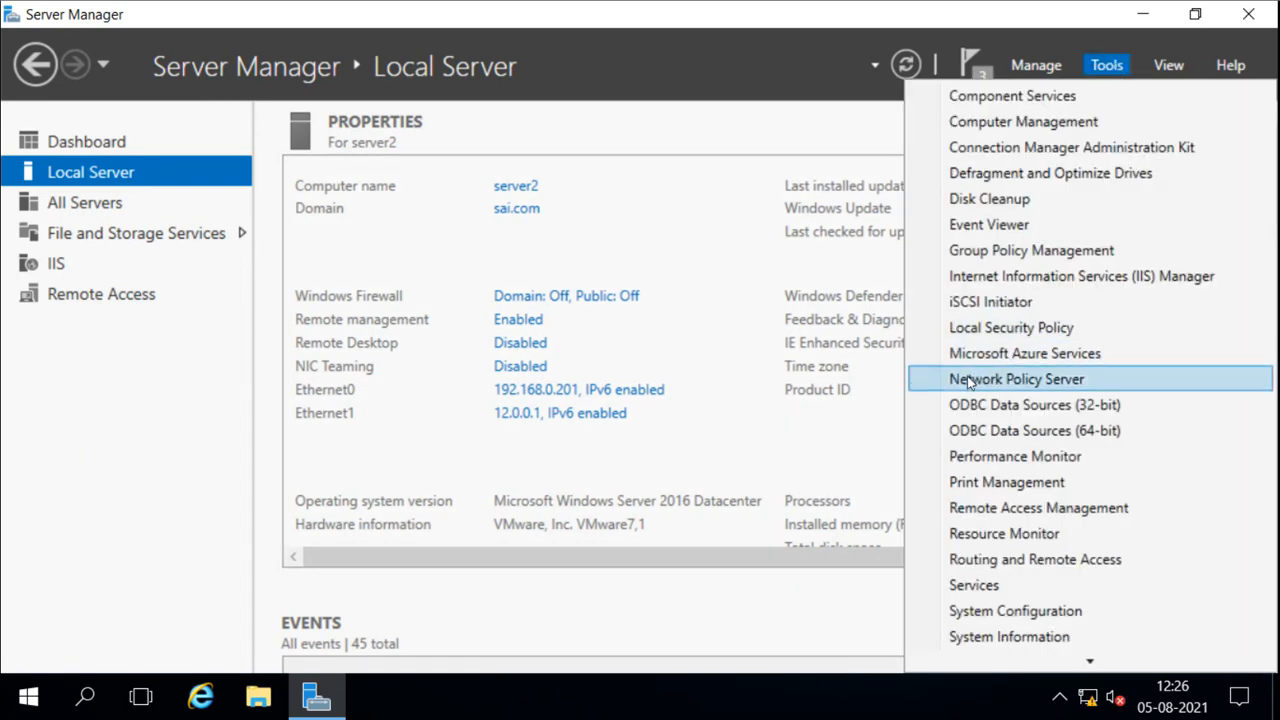
pyautogui.click(1043, 386)
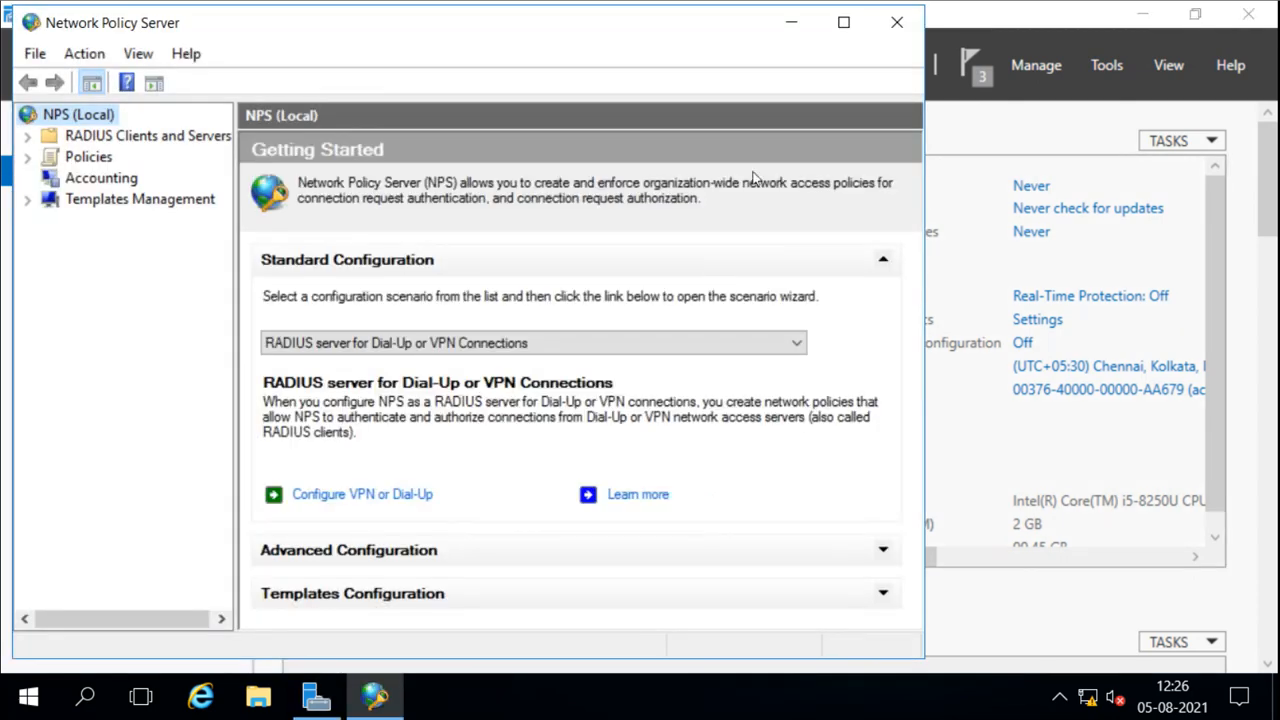
pyautogui.click(843, 22)
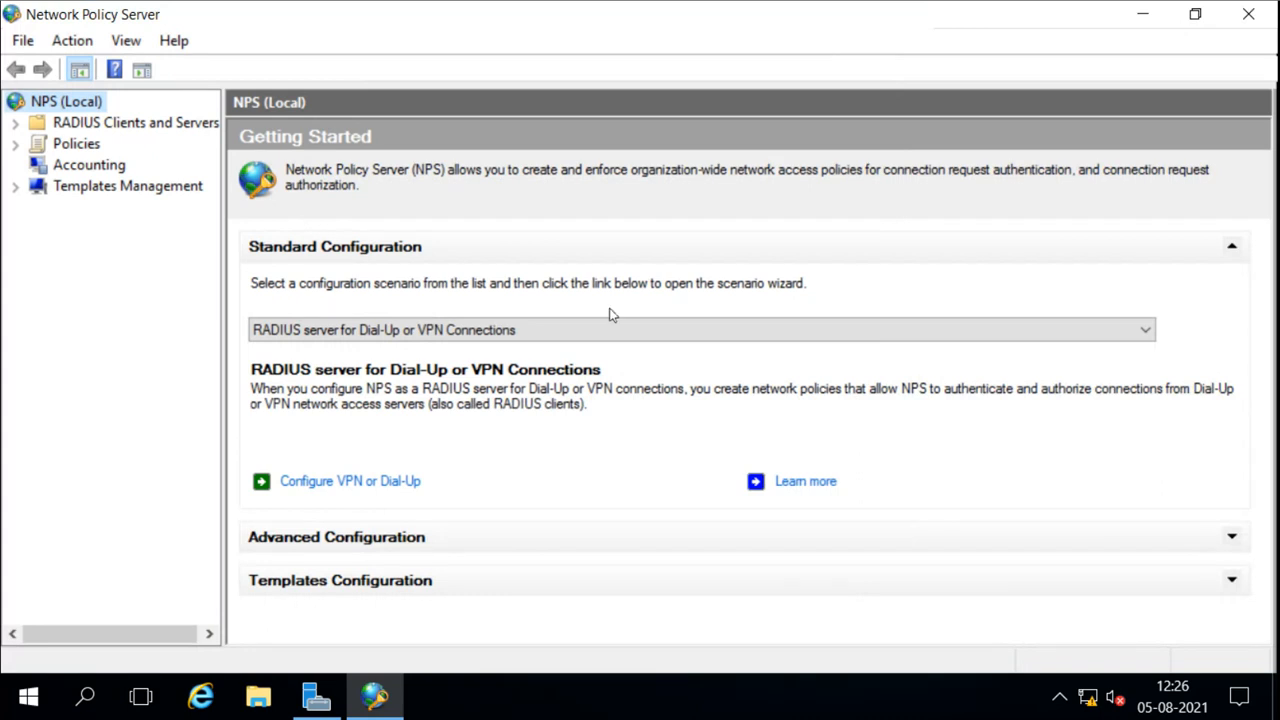
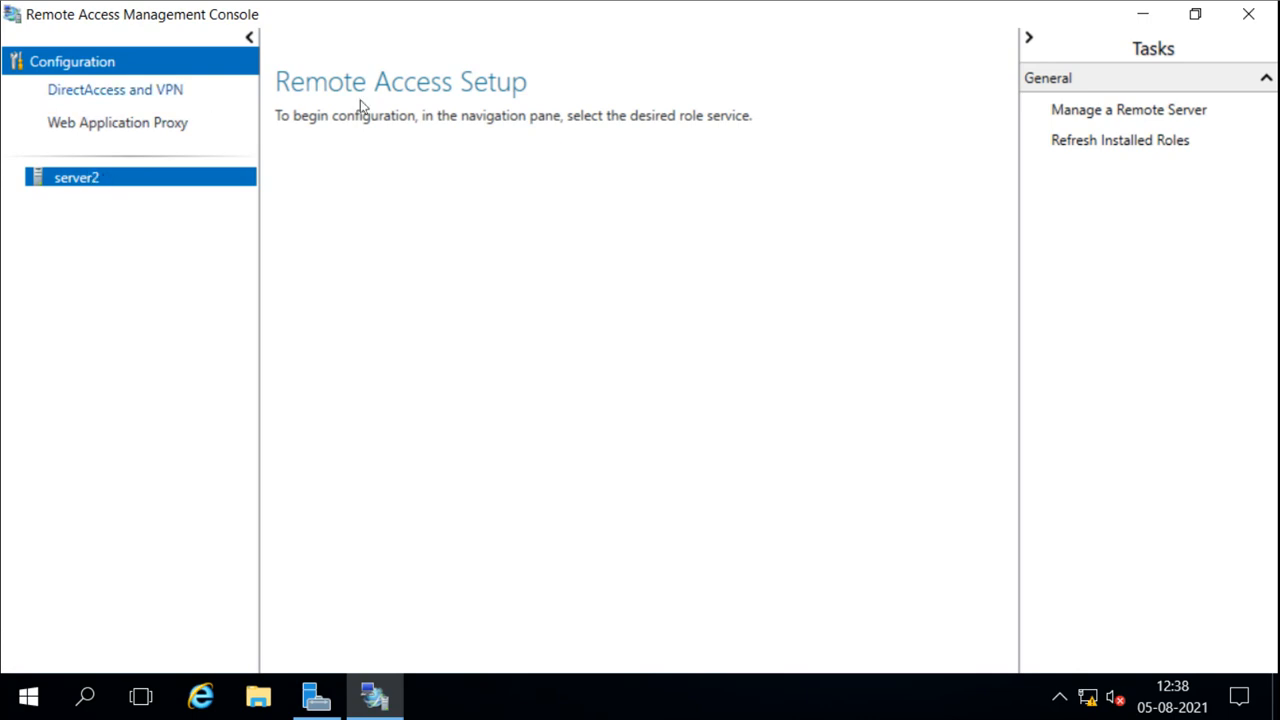
# Step: View the Getting Started Wizard's deployment options for DirectAccess and VPN, cancel the wizard, and close the Remote Access Management Console
pyautogui.click(115, 88)
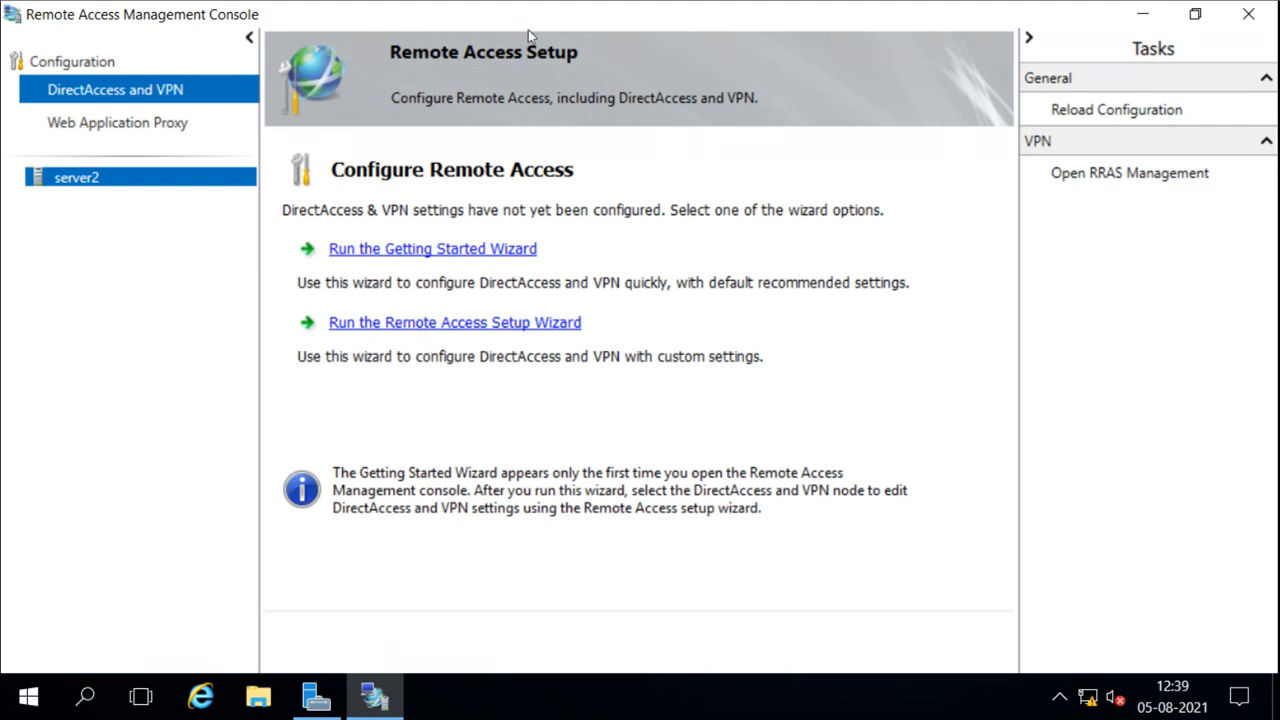
pyautogui.click(455, 250)
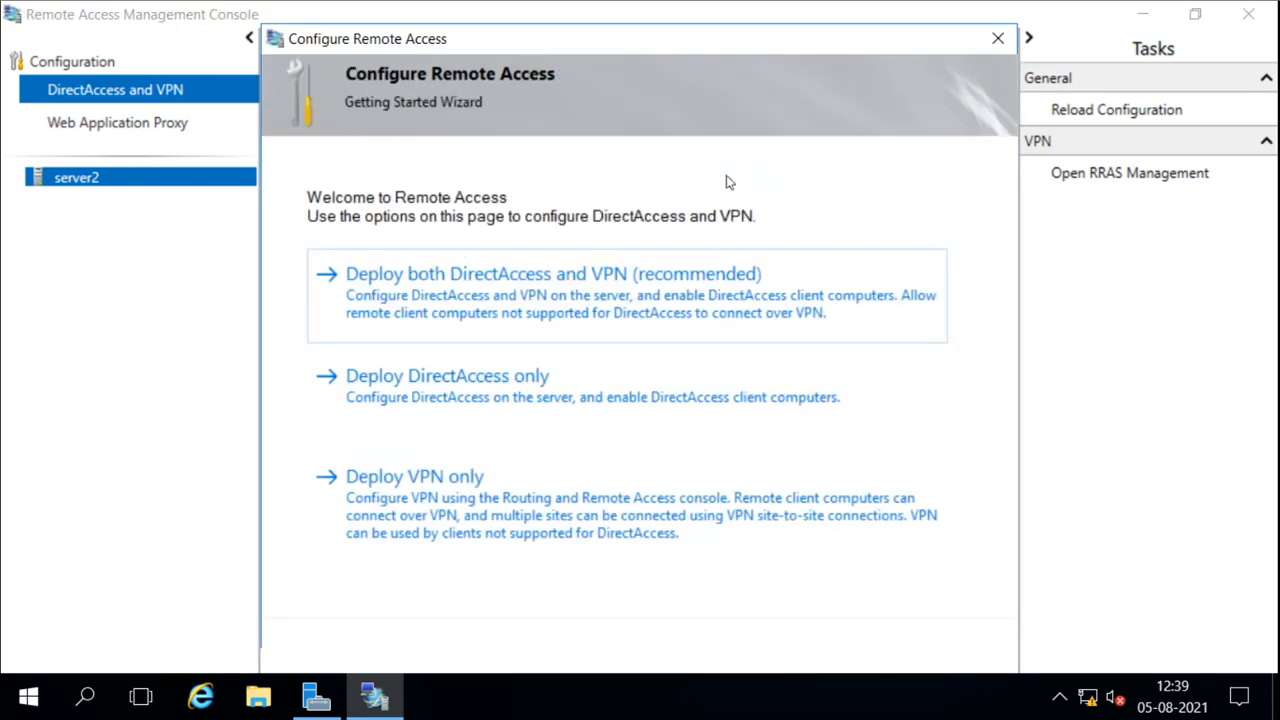
pyautogui.moveTo(682, 47); pyautogui.dragTo(686, 37)
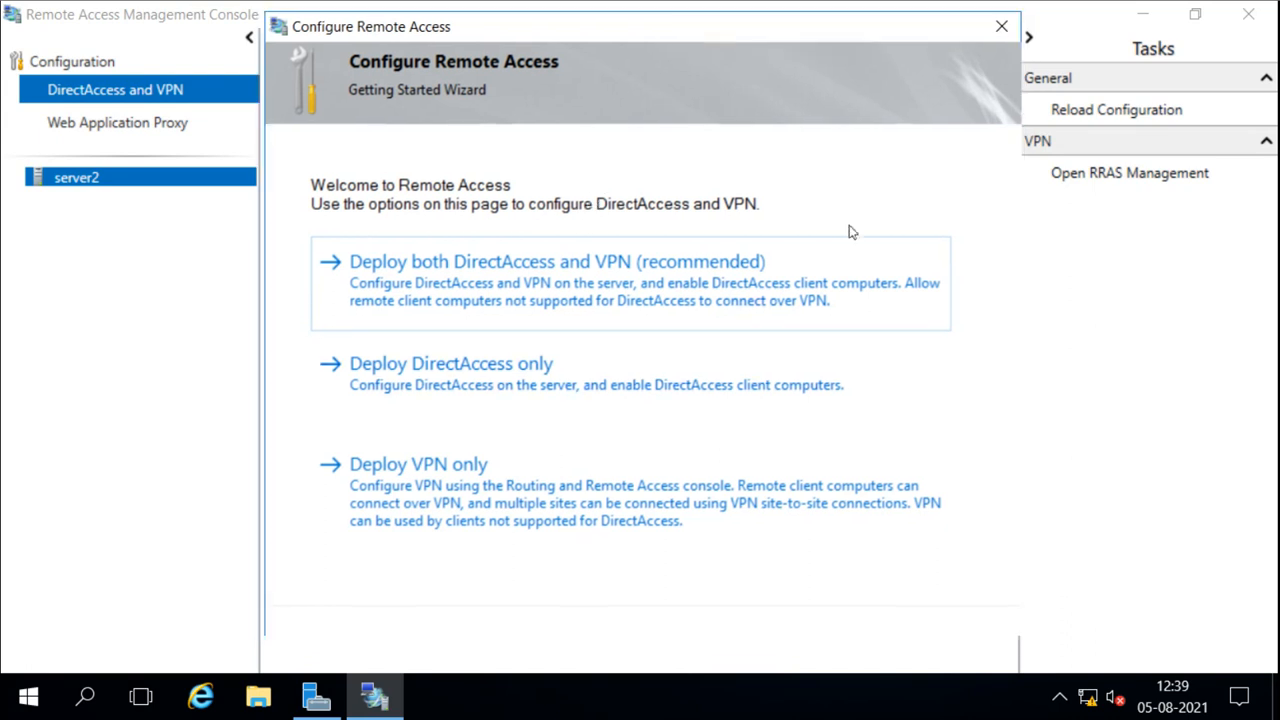
pyautogui.click(999, 37)
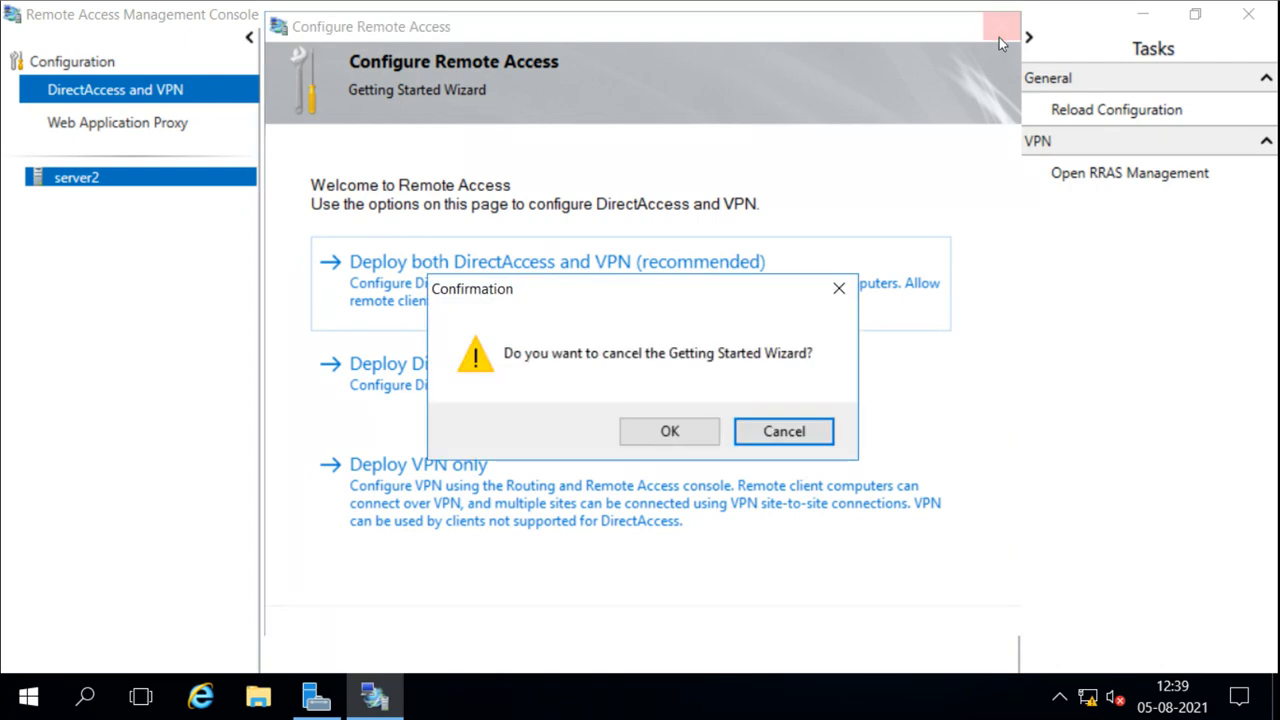
pyautogui.click(686, 433)
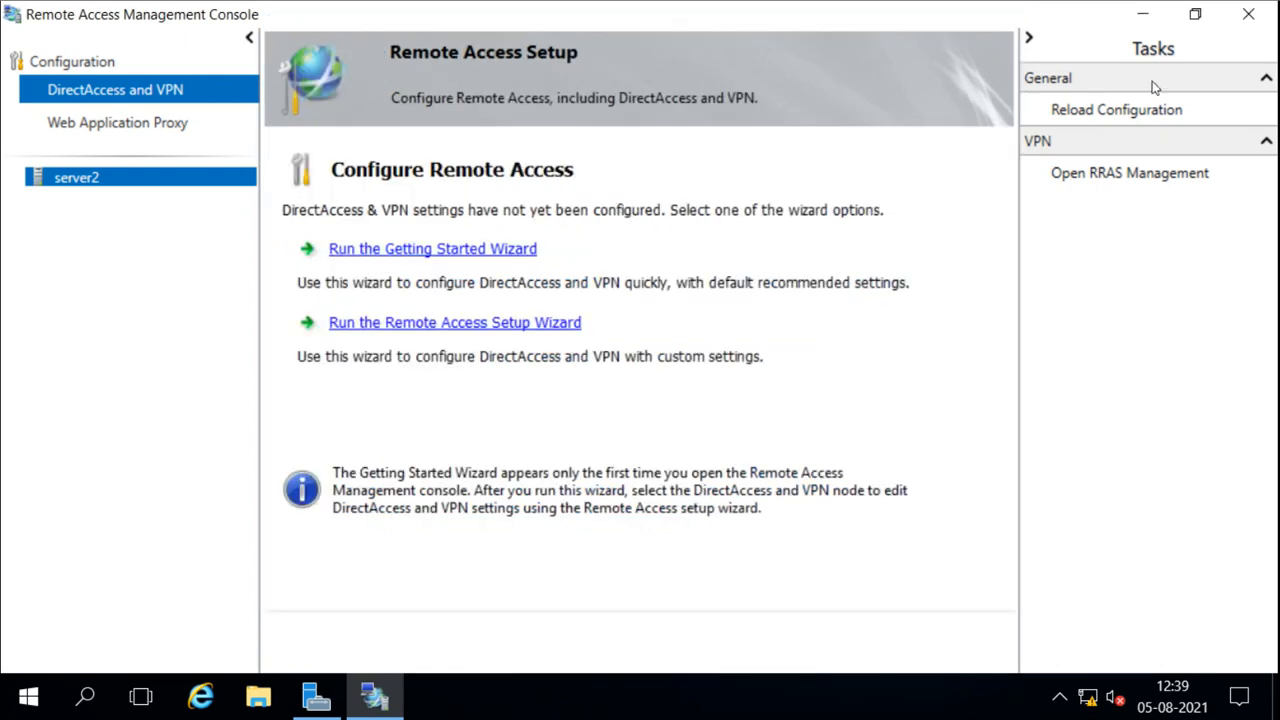
pyautogui.click(1247, 17)
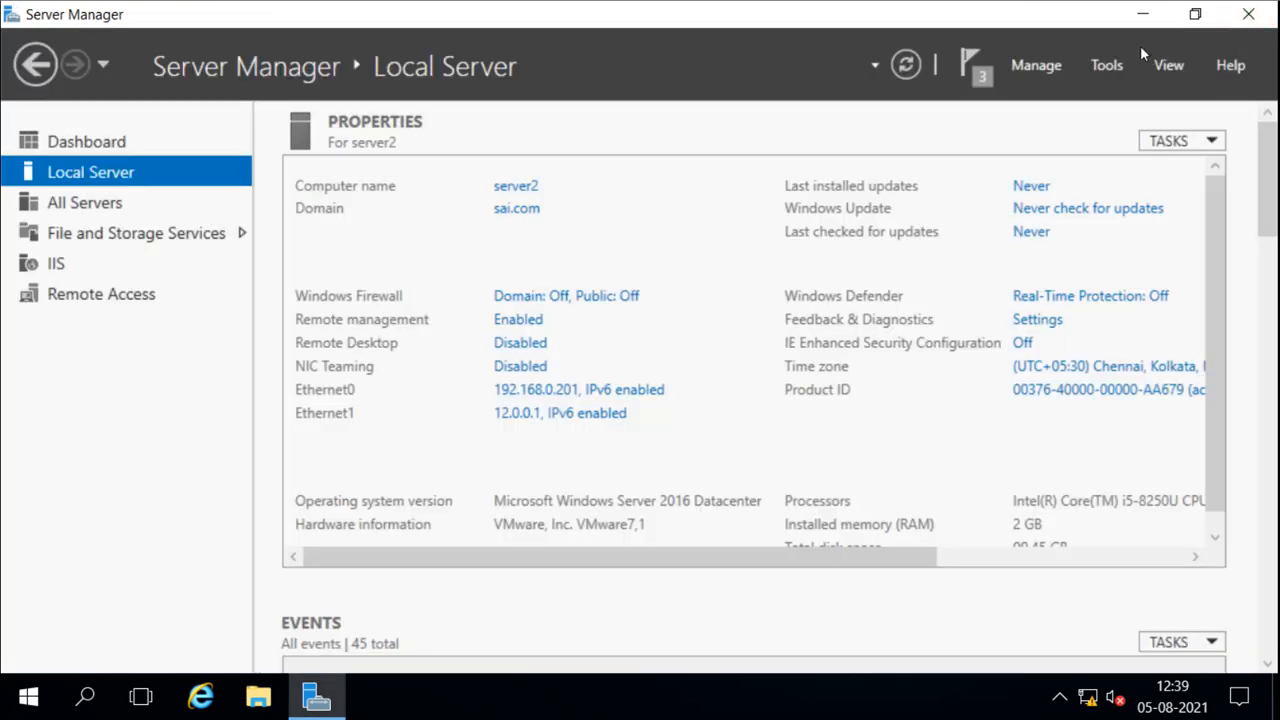
# Step: Open the Routing and Remote Access console, maximize it, and view the commands available for SERVER2 (local) without running any
pyautogui.click(1105, 68)
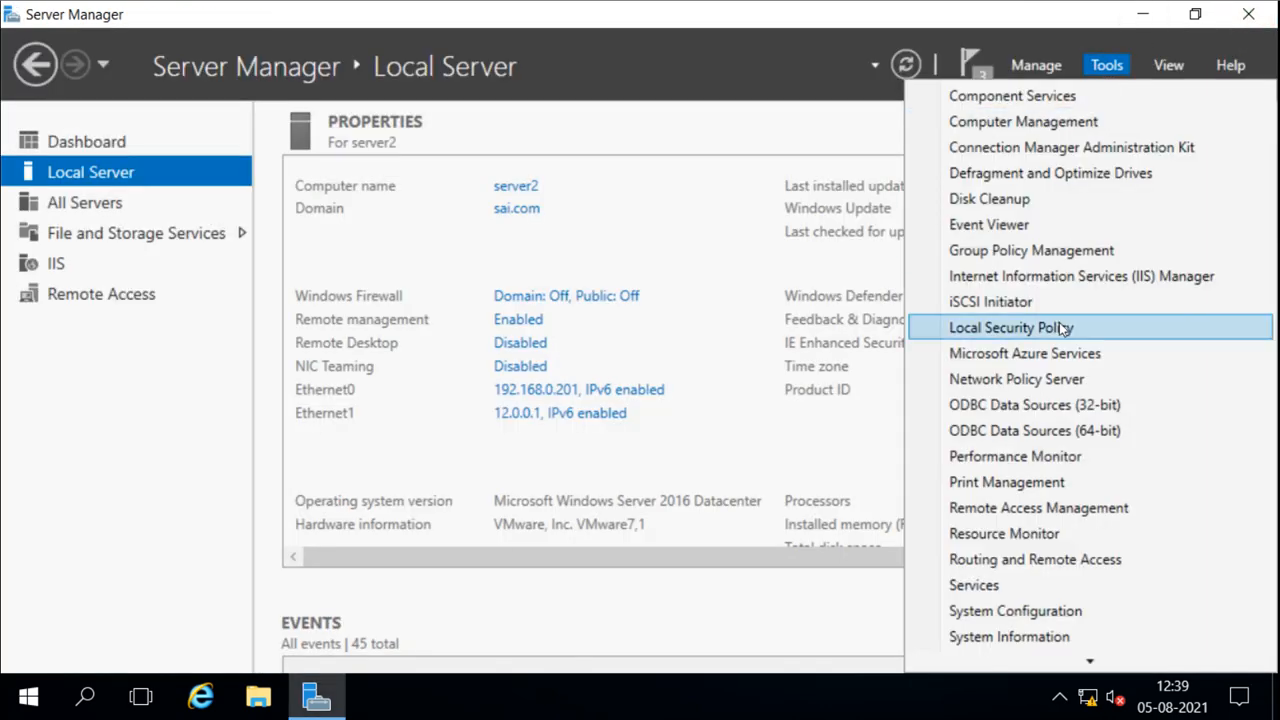
pyautogui.click(1035, 562)
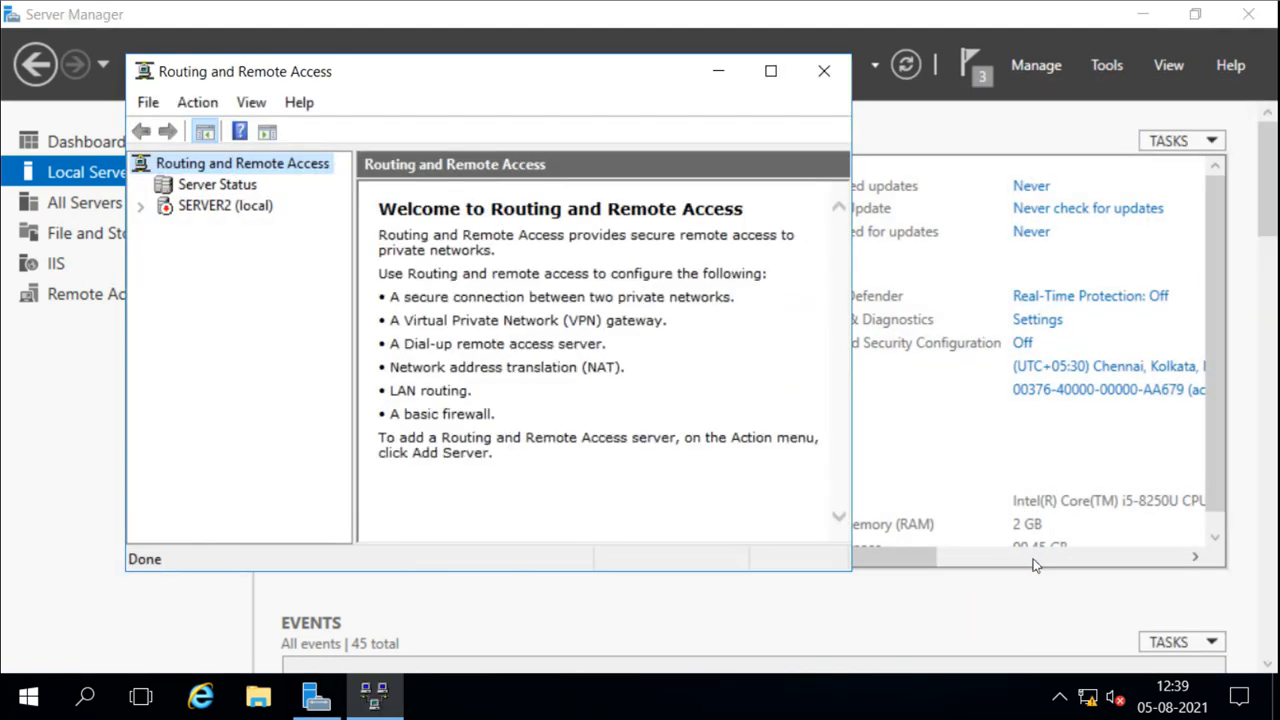
pyautogui.click(770, 71)
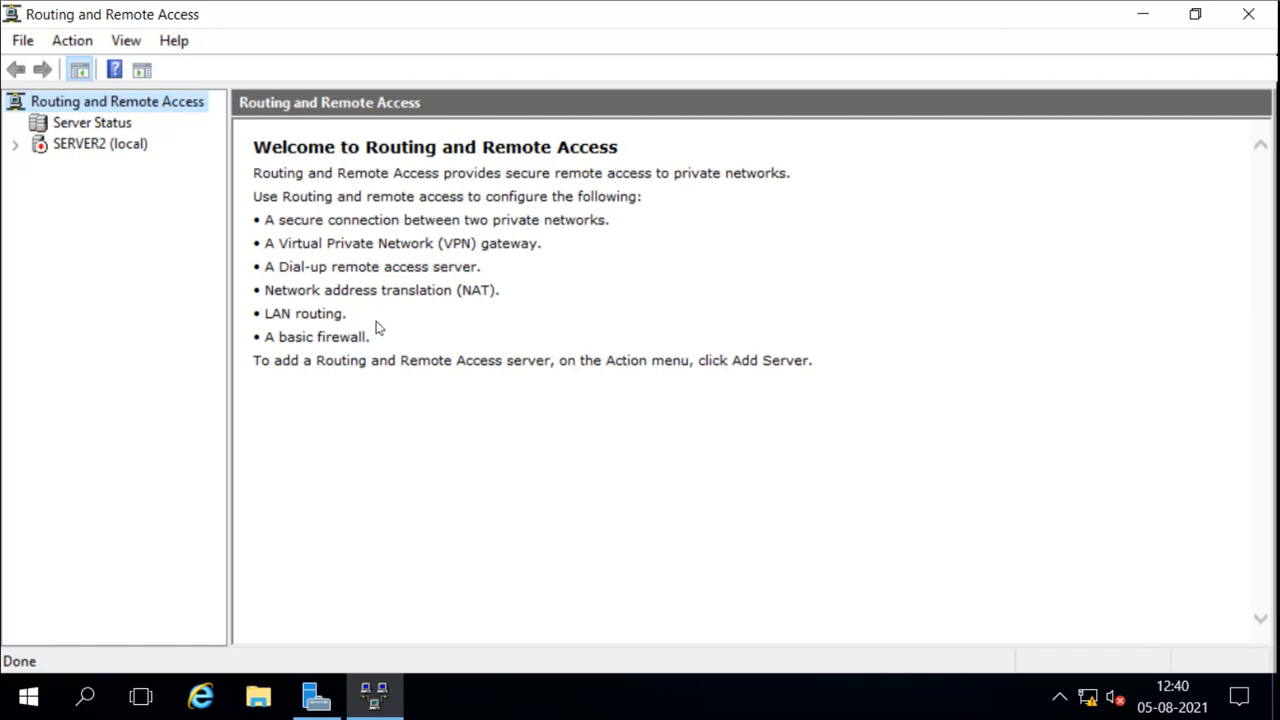
pyautogui.rightClick(71, 150)
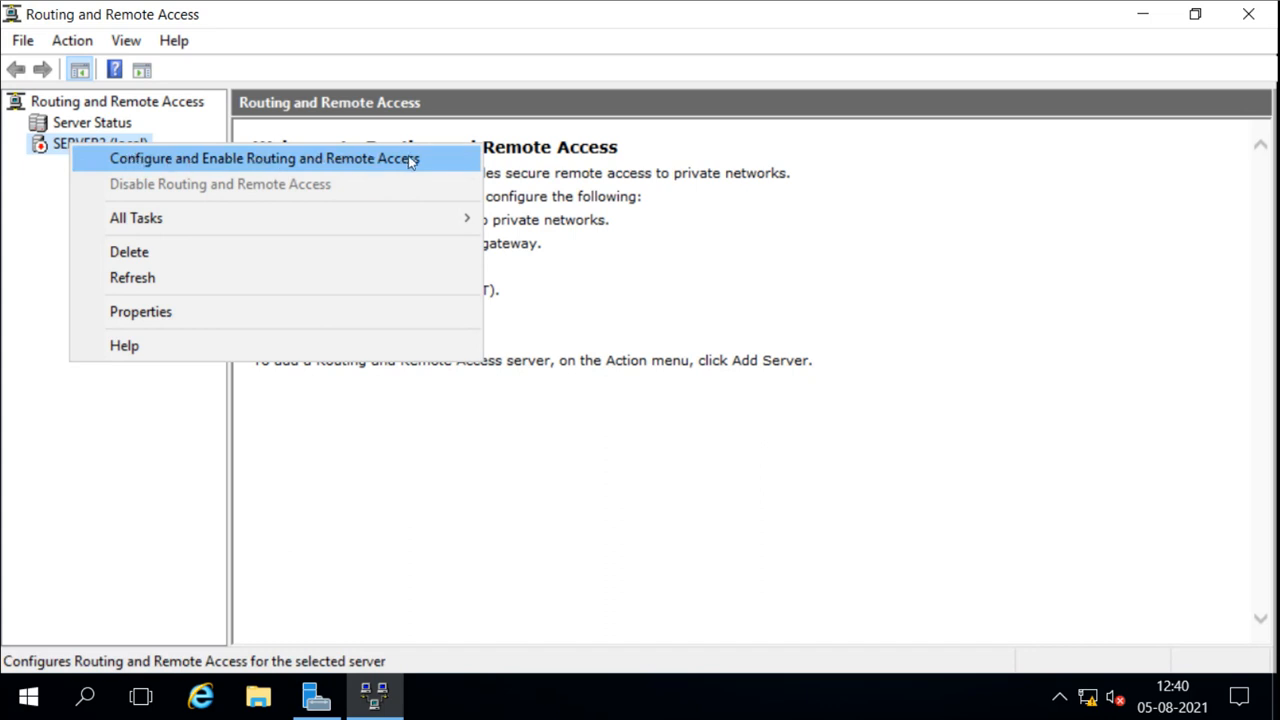
pyautogui.click(652, 376)
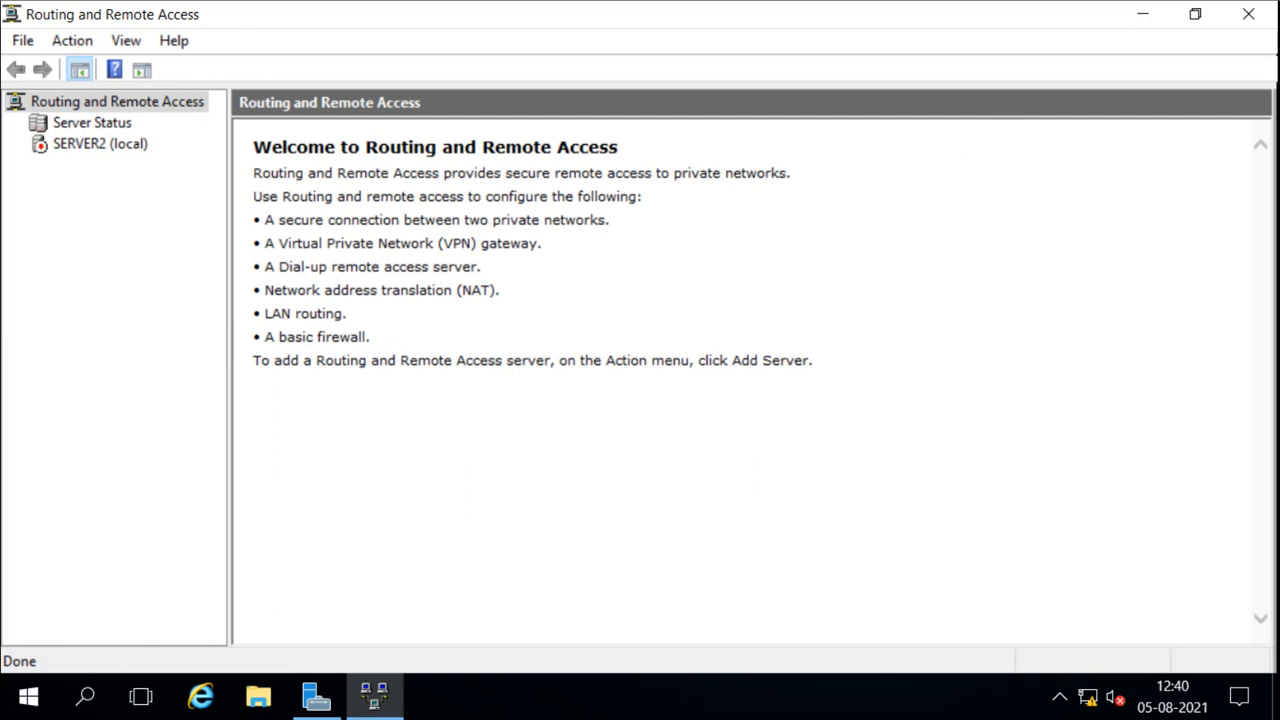
# Step: Minimize the Routing and Remote Access console and open the Network Policy Server console from Server Manager
pyautogui.click(1138, 15)
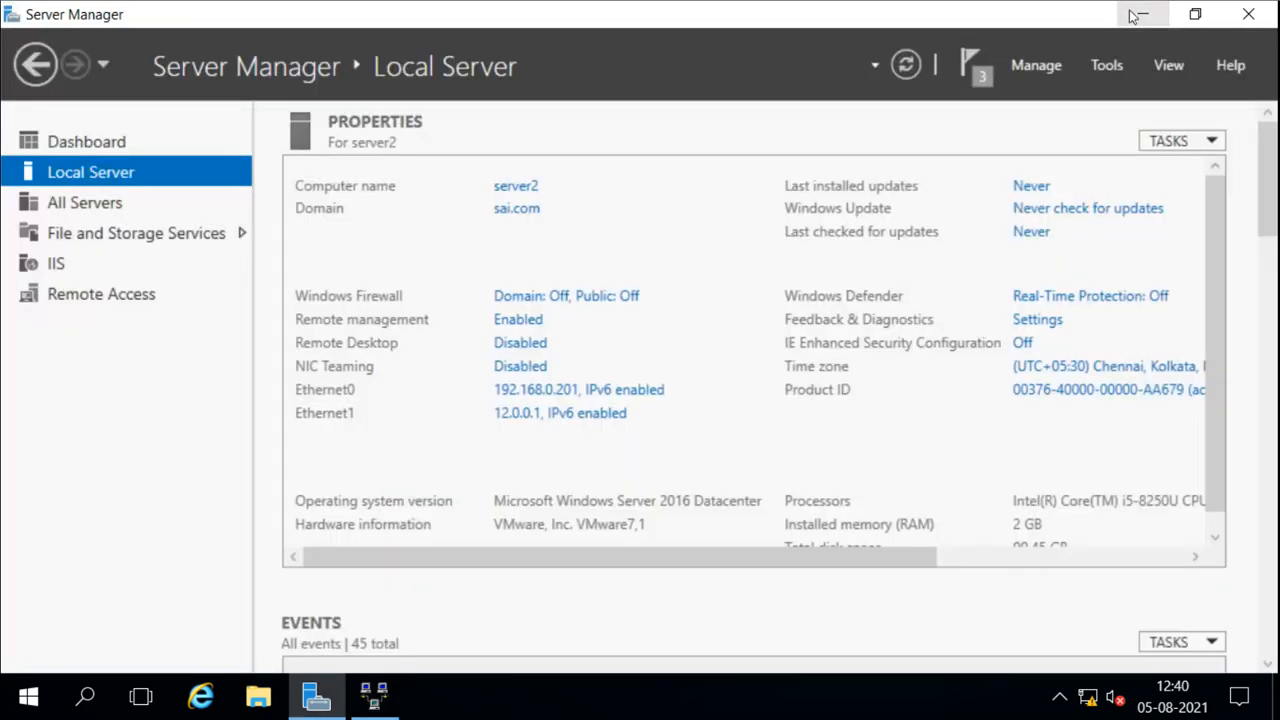
pyautogui.click(1107, 66)
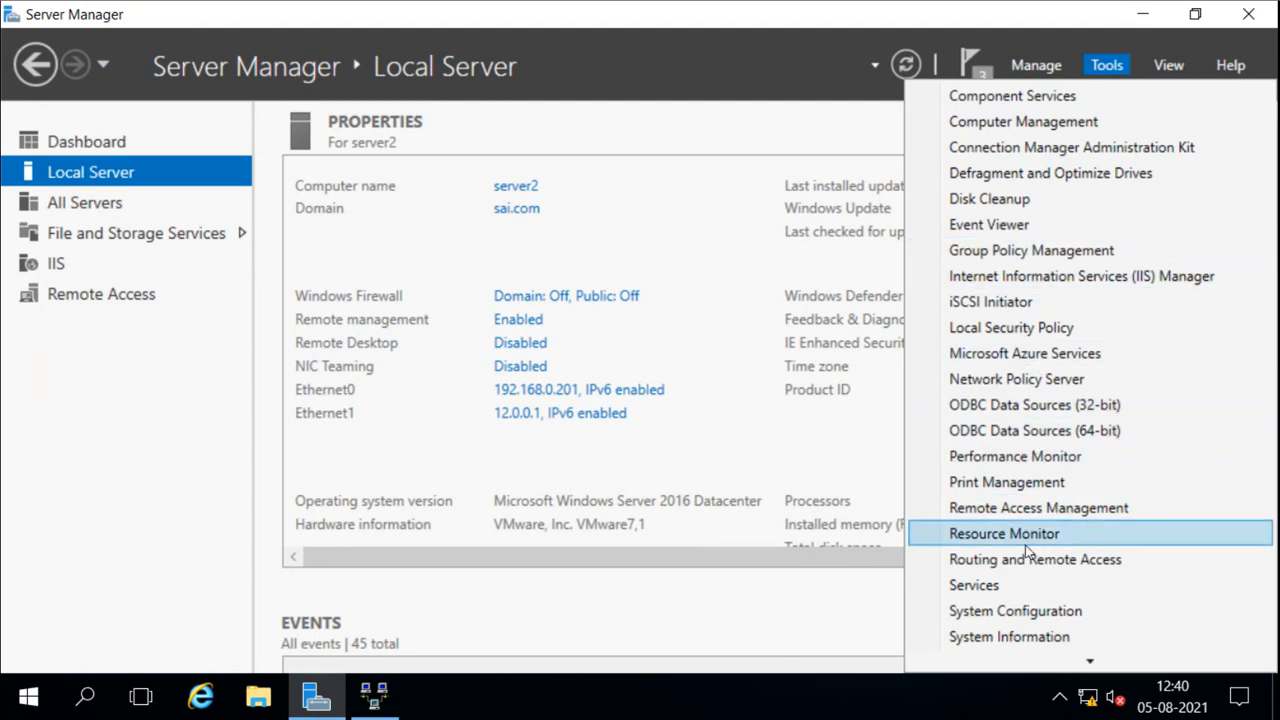
pyautogui.scroll(-3, 1030, 548)
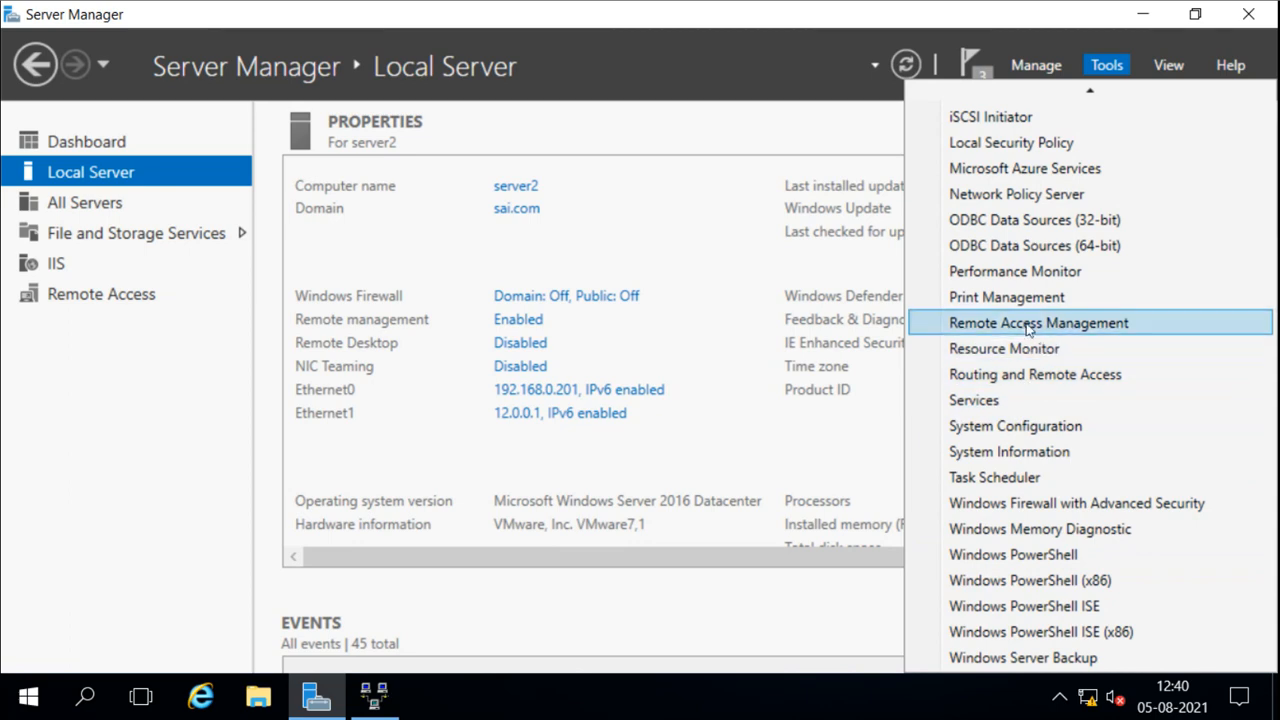
pyautogui.click(1035, 208)
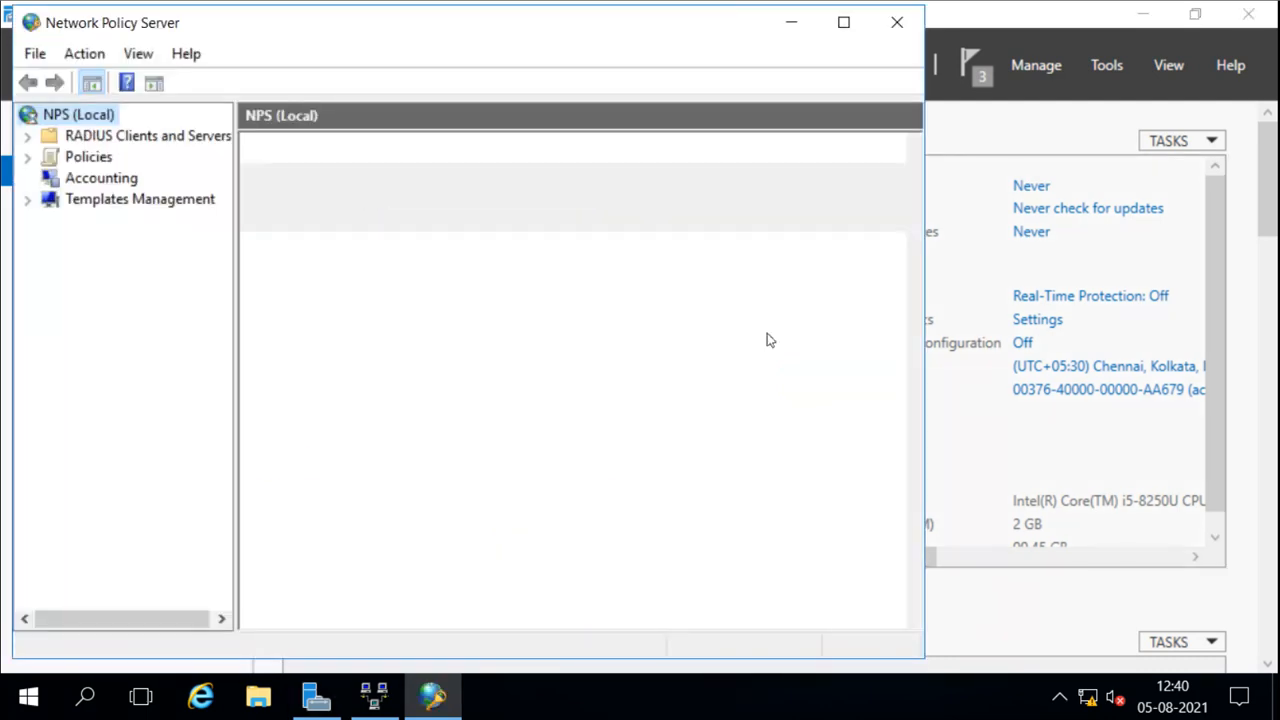
# Step: Maximize the Network Policy Server console and view the 802.1X Wireless or Wired scenario, returning to RADIUS server for Dial-Up or VPN Connections
pyautogui.click(844, 26)
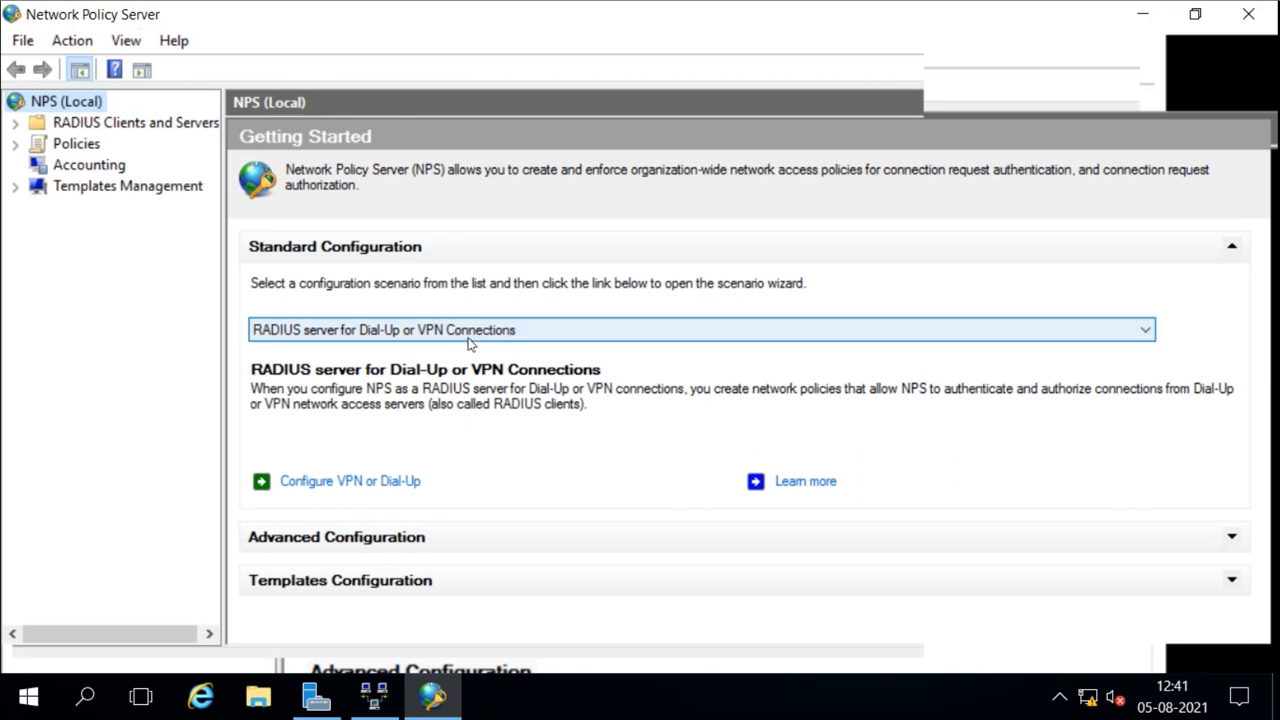
pyautogui.click(498, 335)
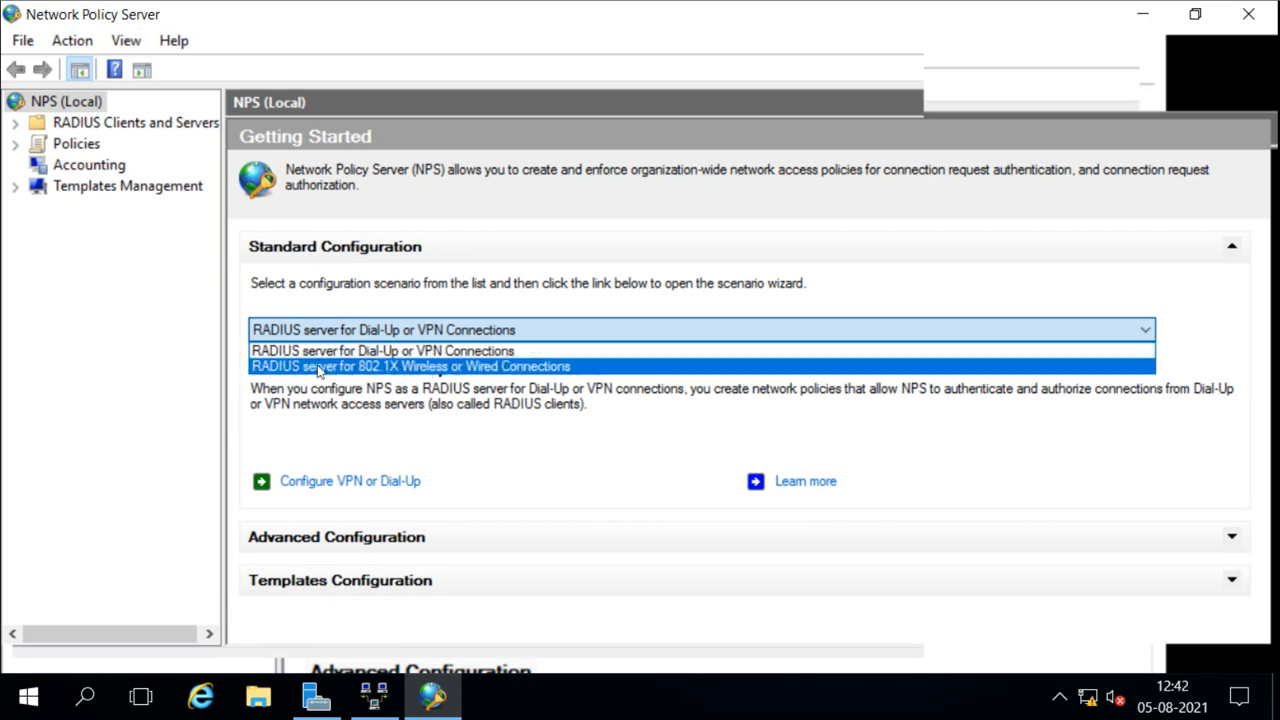
pyautogui.click(392, 367)
pyautogui.click(403, 331)
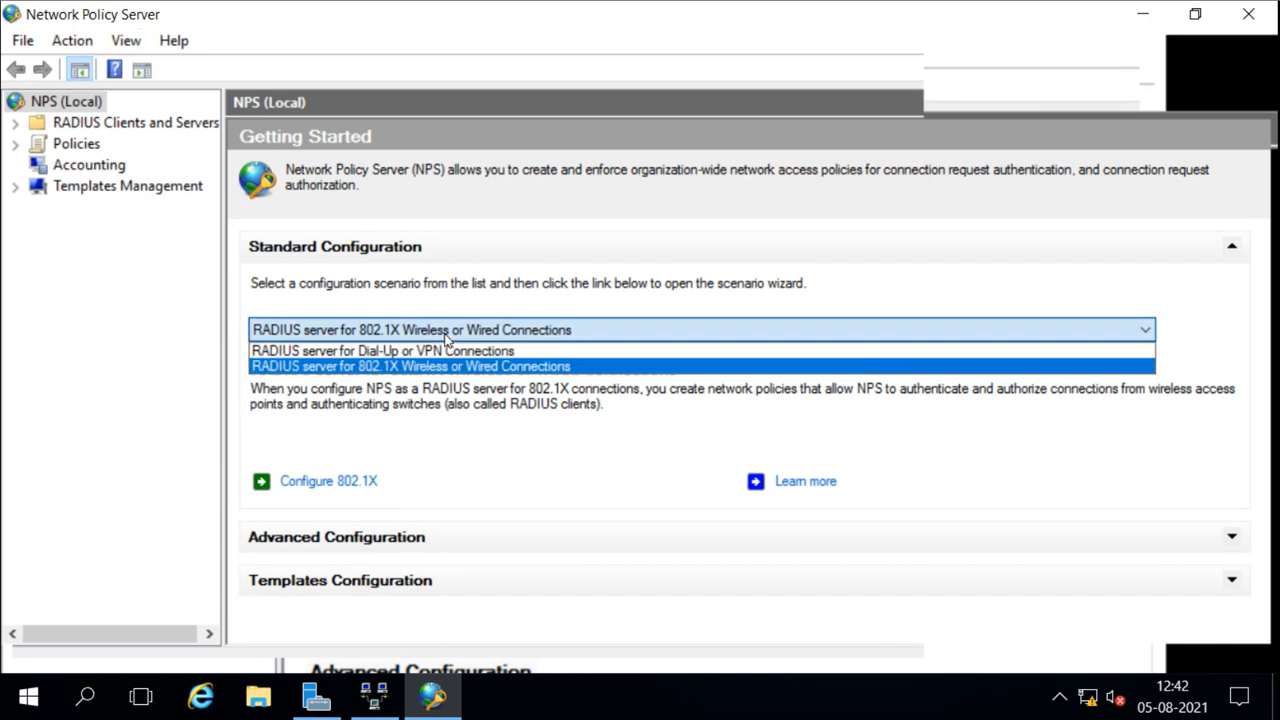
pyautogui.click(412, 352)
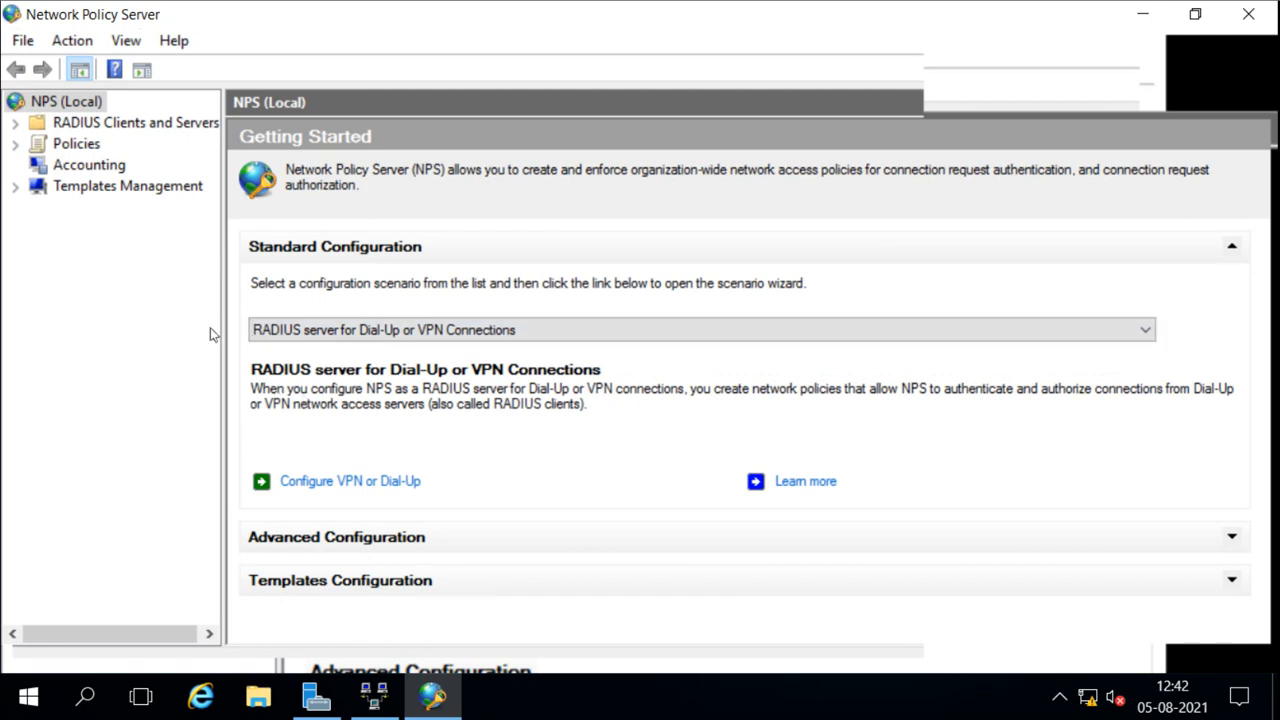
# Step: View the Remote RADIUS Server Groups and RADIUS Clients, widening the console tree to fit the full node names
pyautogui.click(15, 123)
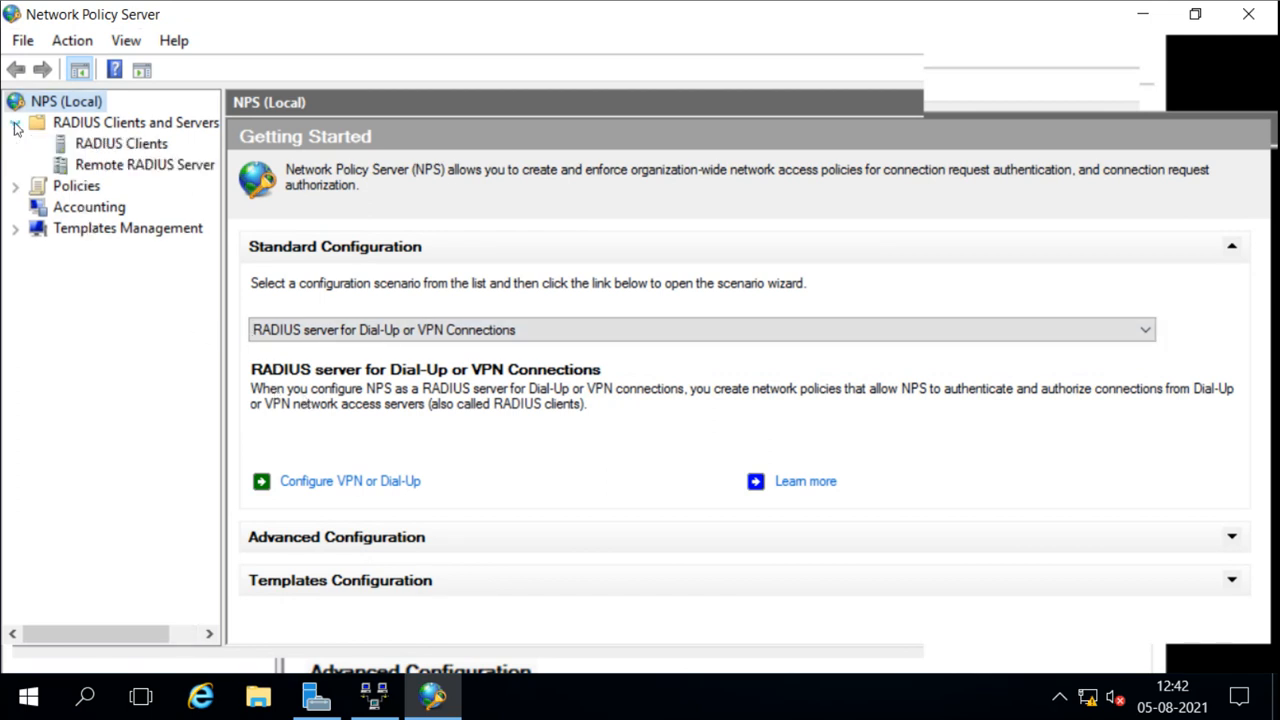
pyautogui.click(94, 168)
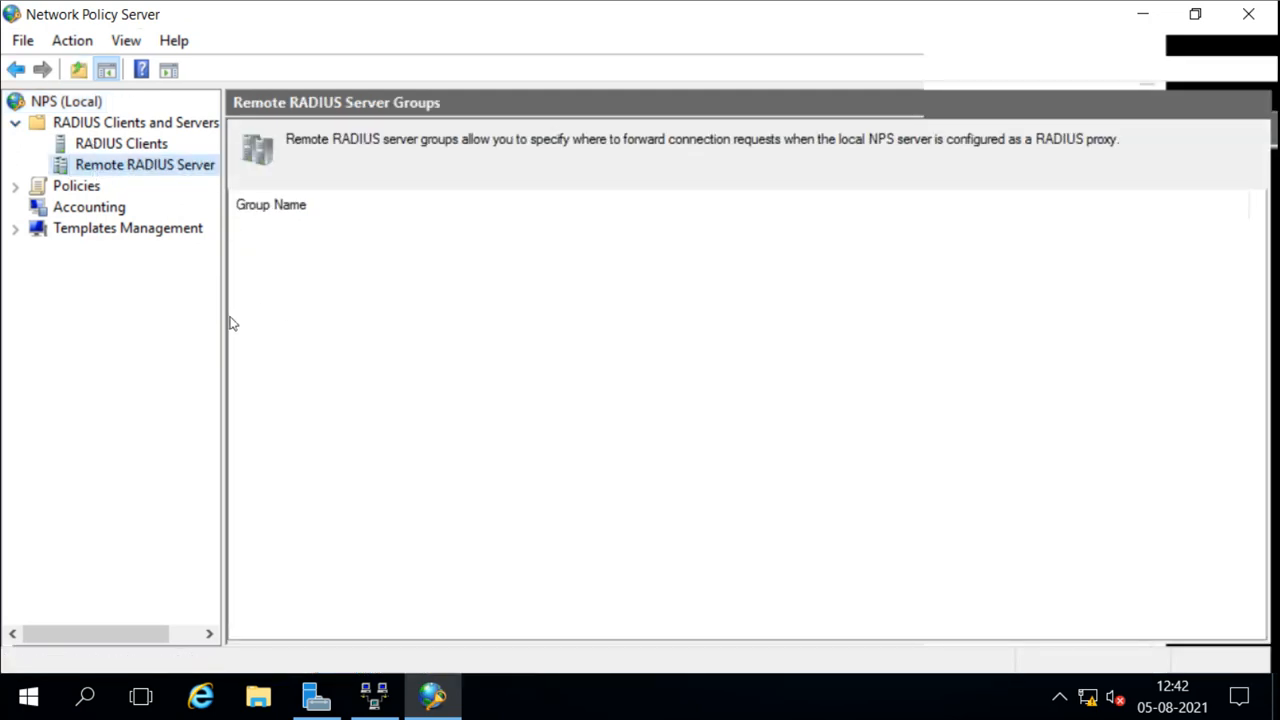
pyautogui.moveTo(222, 316); pyautogui.dragTo(288, 322)
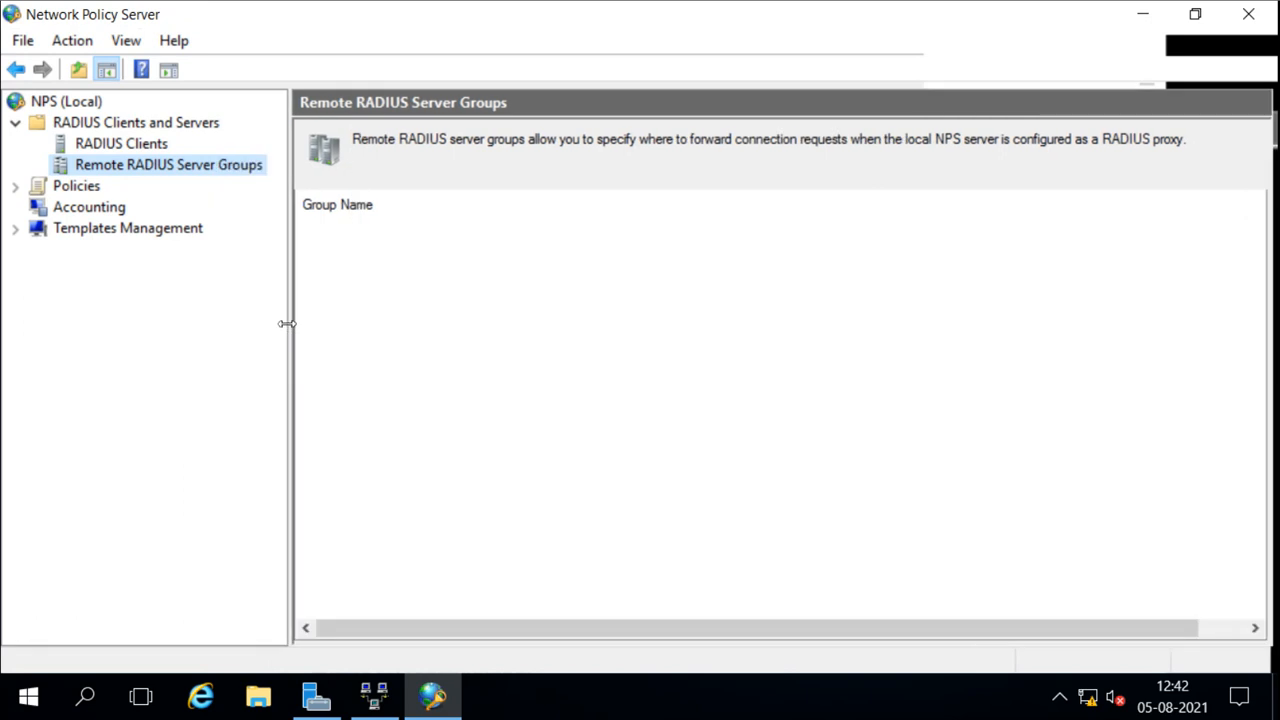
pyautogui.click(118, 150)
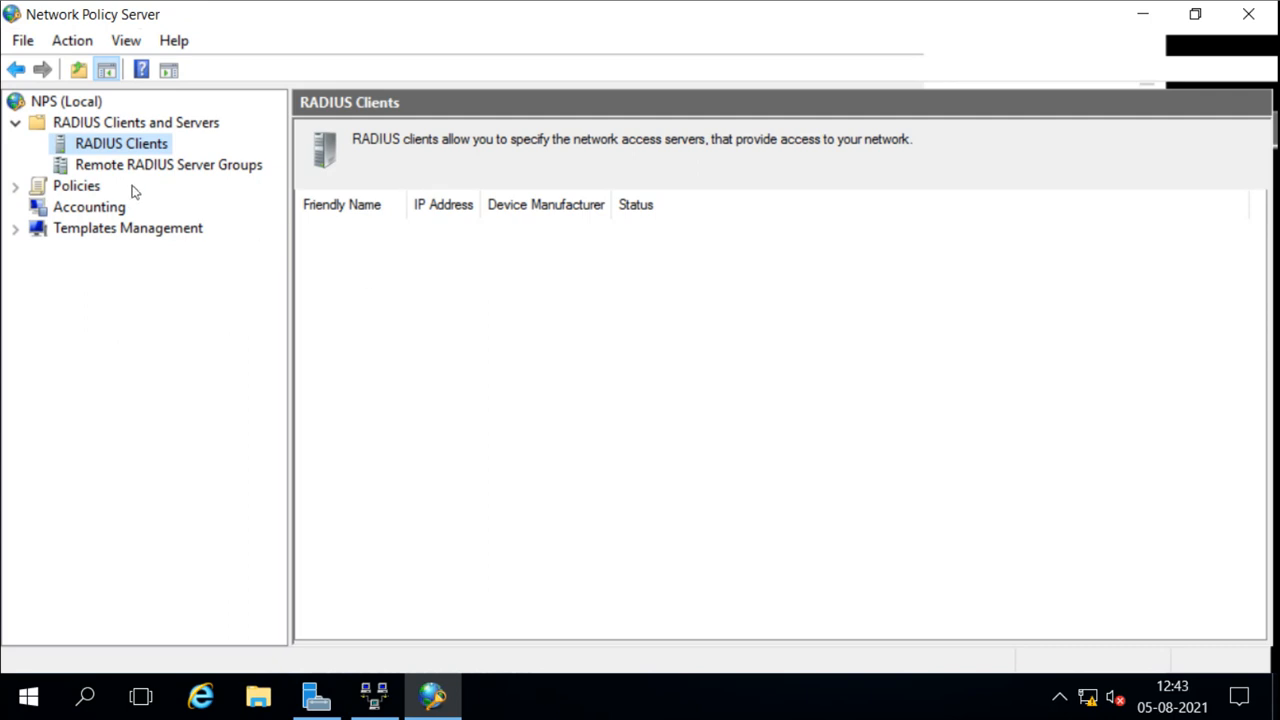
# Step: Expand Policies and view the Network Policies and Connection Request Policies lists
pyautogui.click(44, 190)
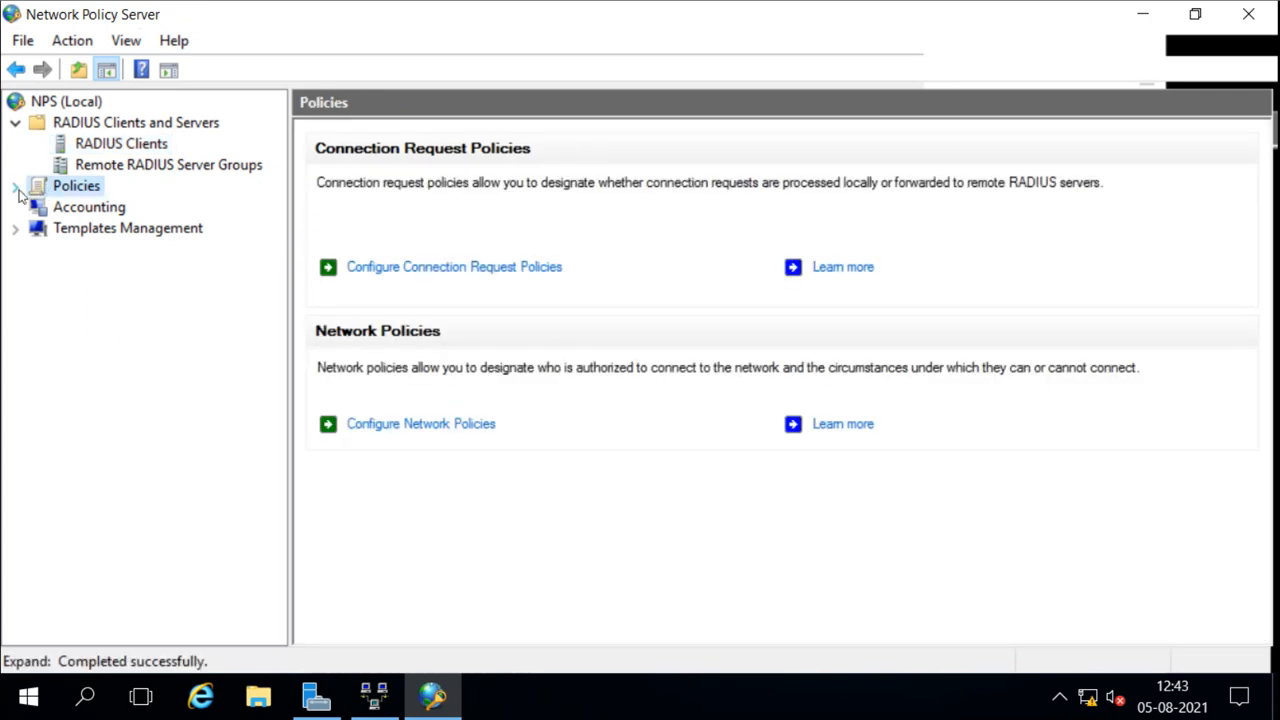
pyautogui.click(15, 189)
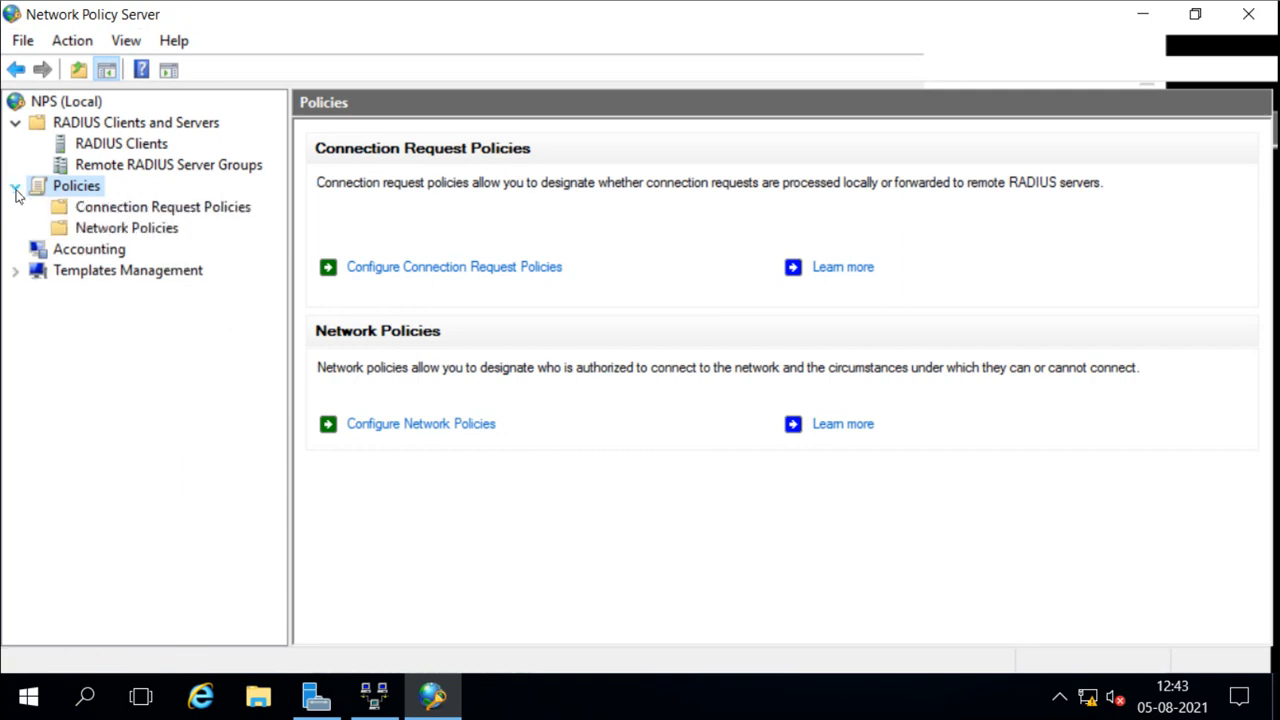
pyautogui.click(114, 207)
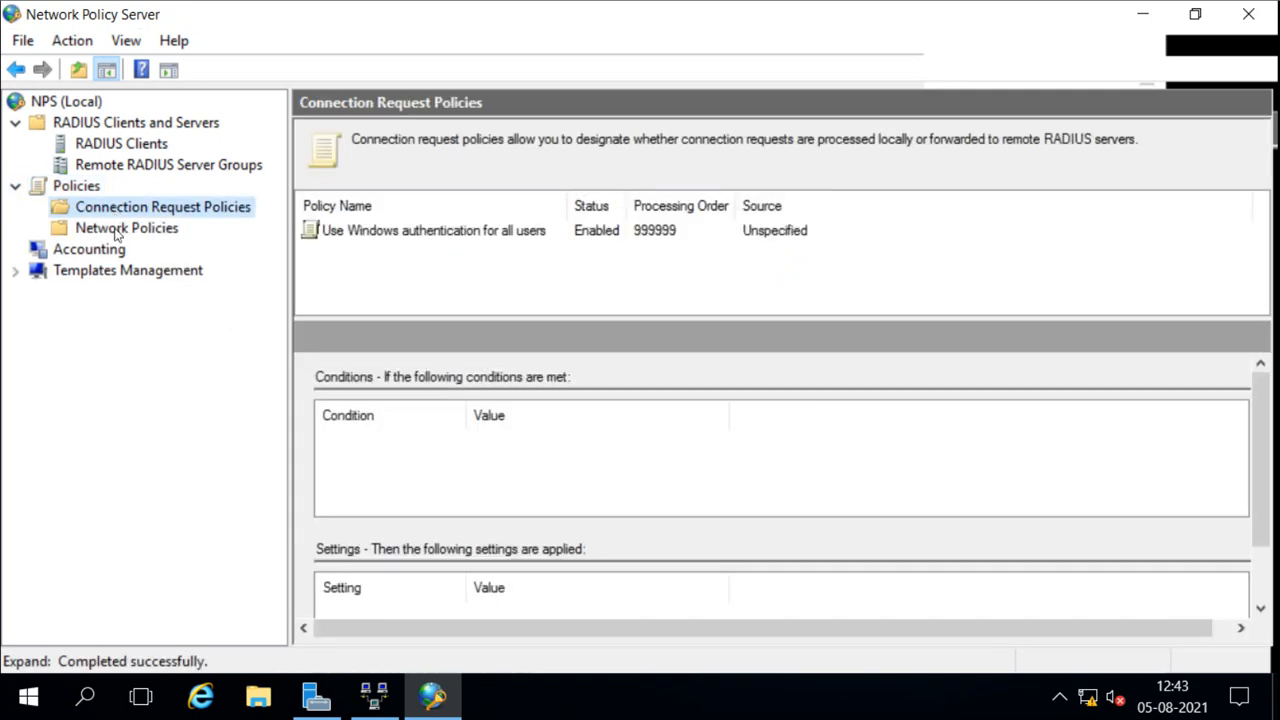
pyautogui.click(118, 230)
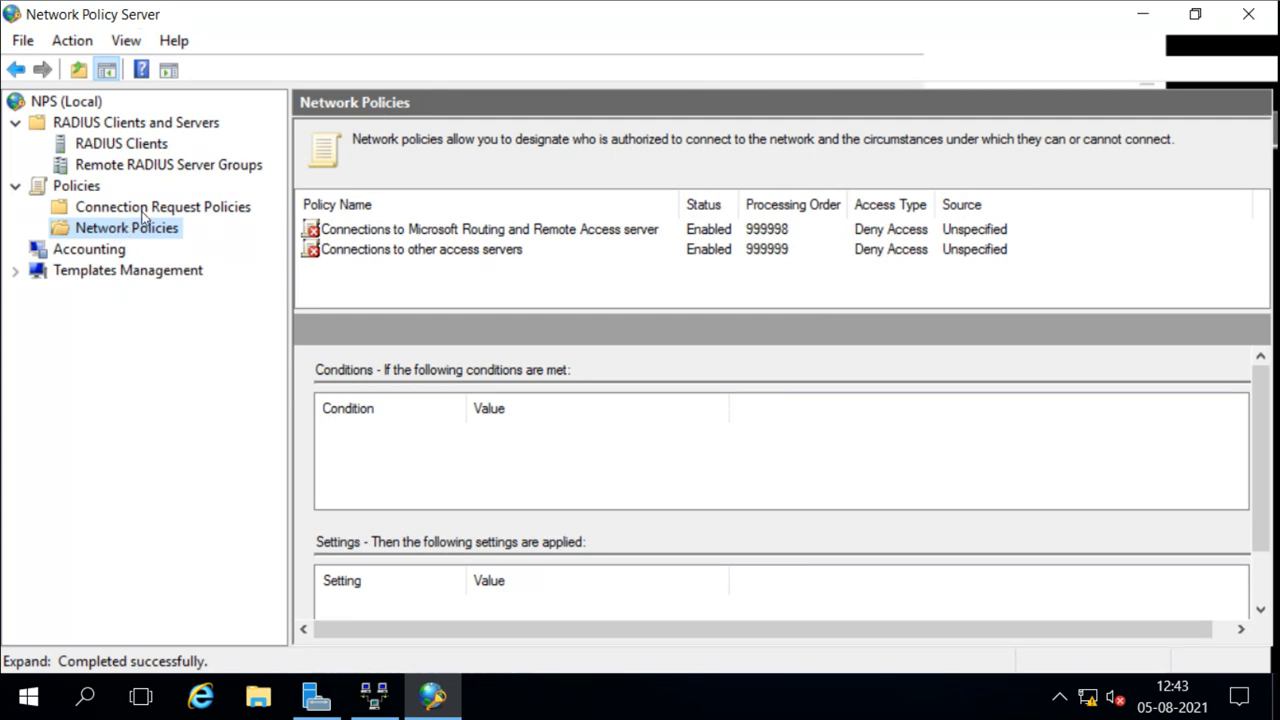
pyautogui.click(141, 210)
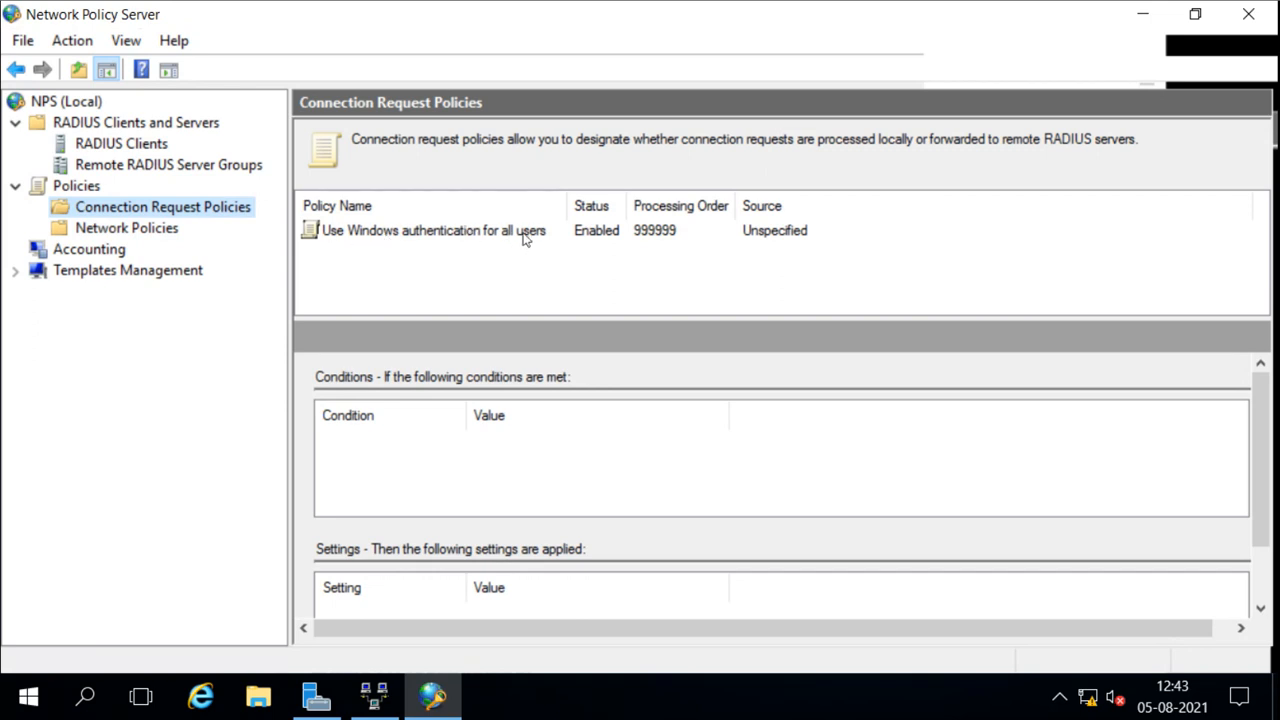
# Step: Open the properties of the Use Windows authentication for all users policy and view the network access server types without changing the selection
pyautogui.doubleClick(405, 240)
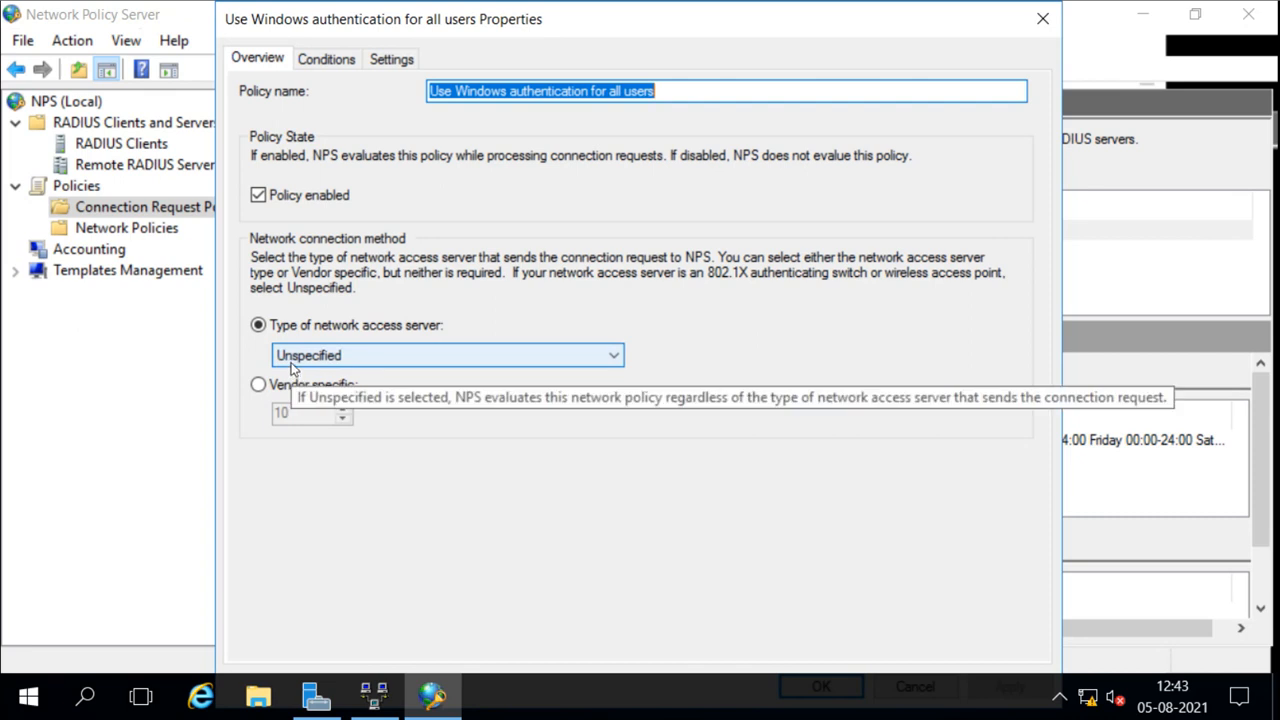
pyautogui.click(415, 356)
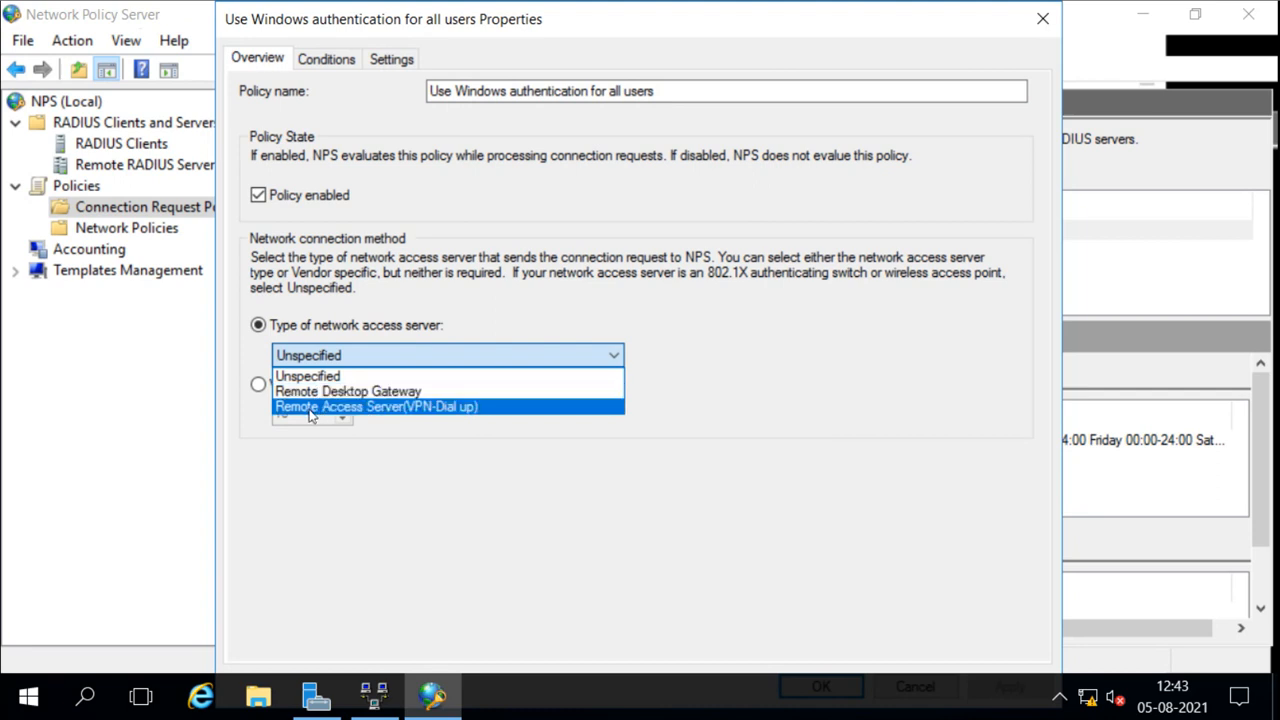
pyautogui.click(431, 450)
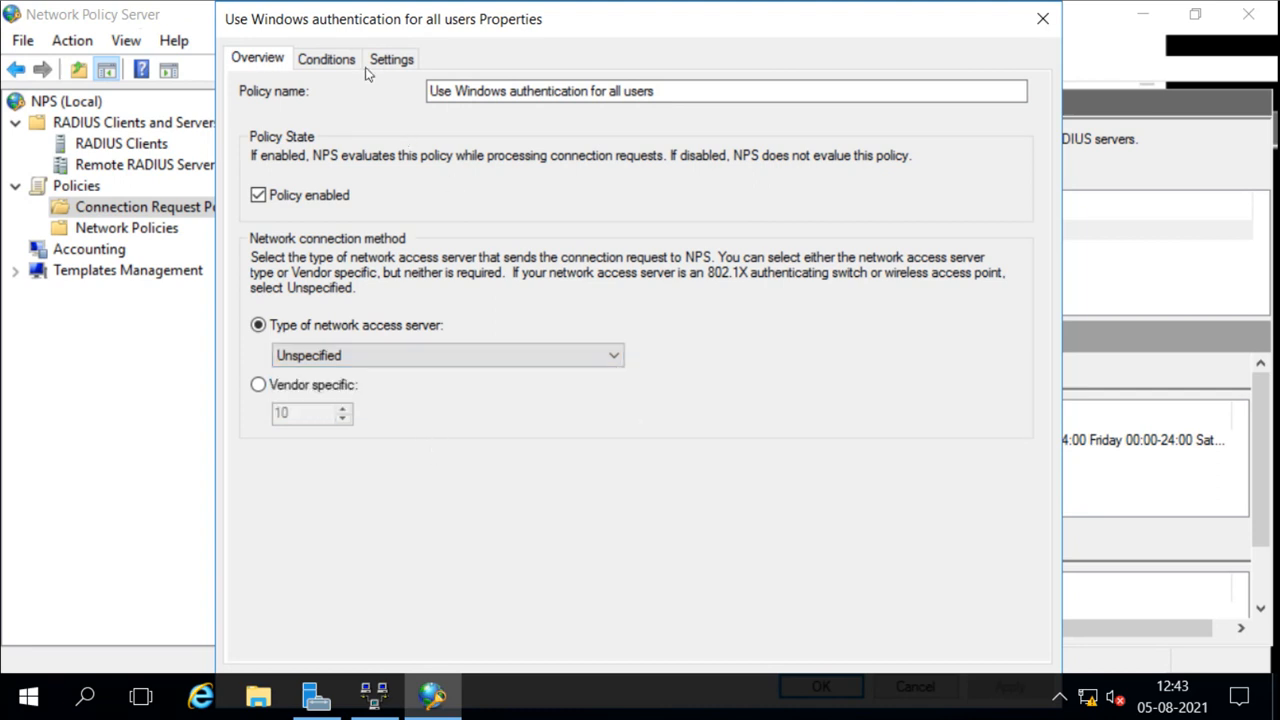
# Step: Review the policy's conditions and its settings for authentication methods, authentication forwarding and accounting
pyautogui.click(341, 59)
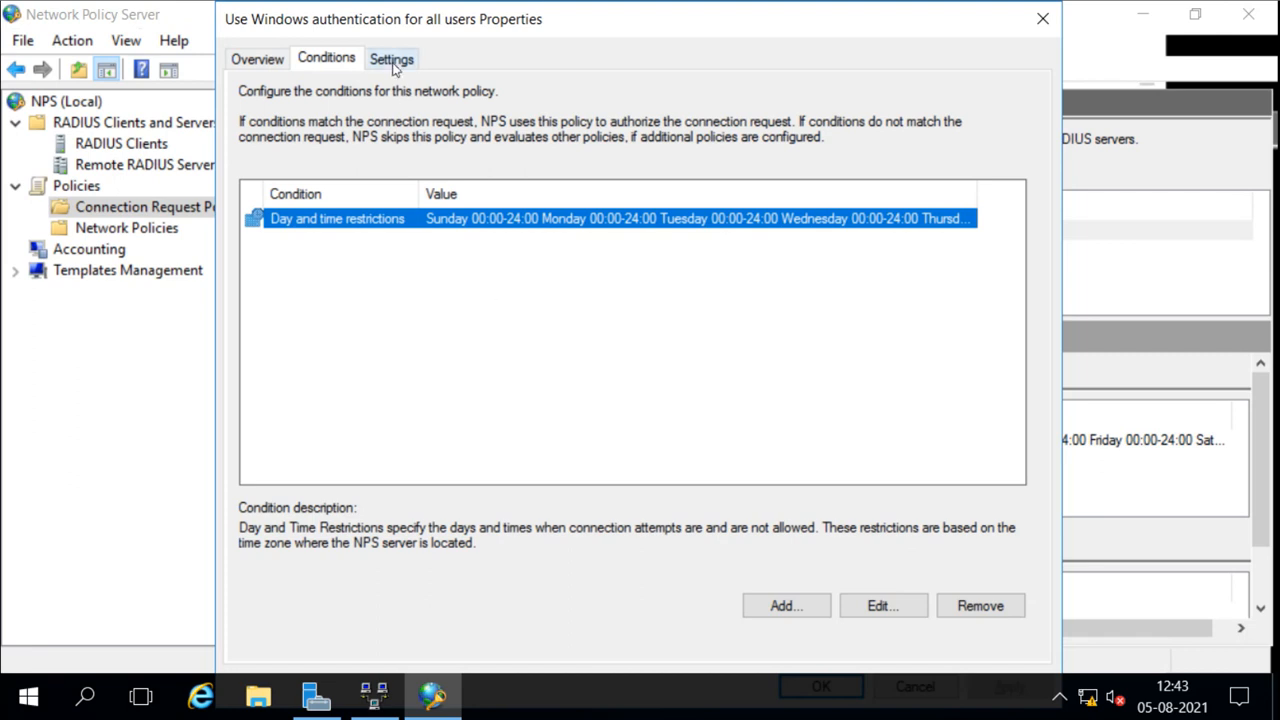
pyautogui.click(274, 67)
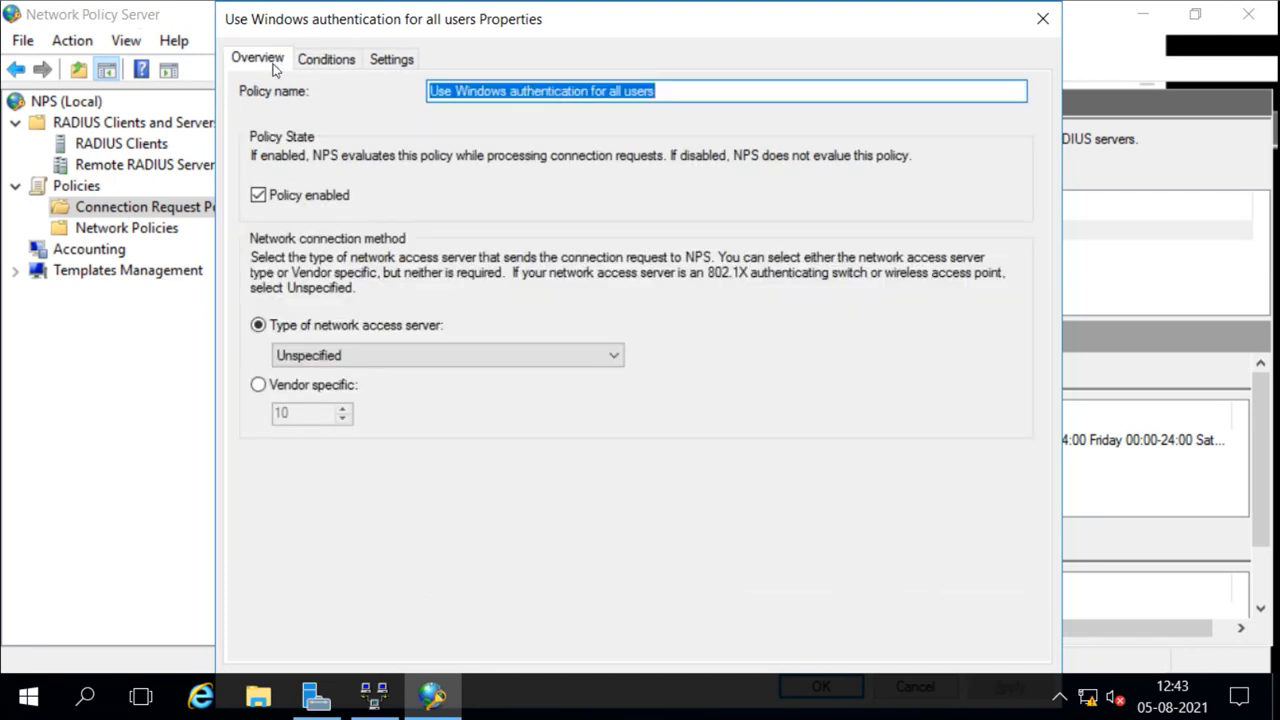
pyautogui.click(397, 58)
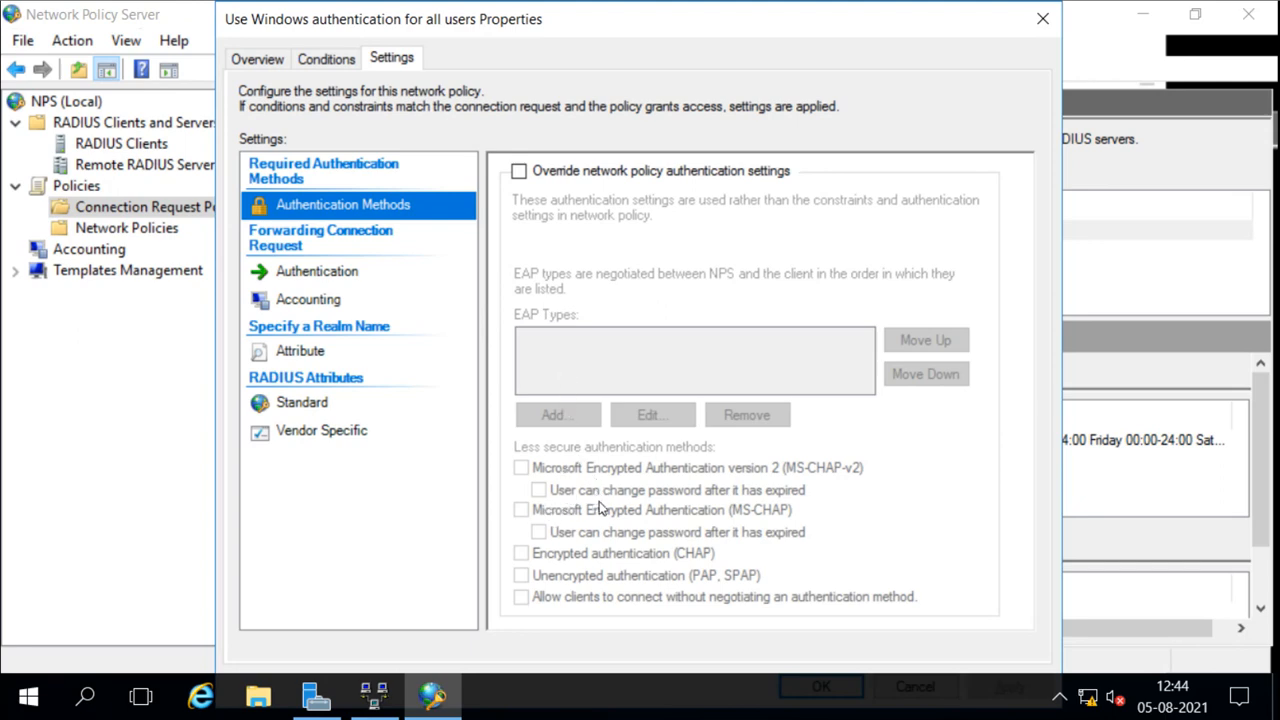
pyautogui.click(327, 278)
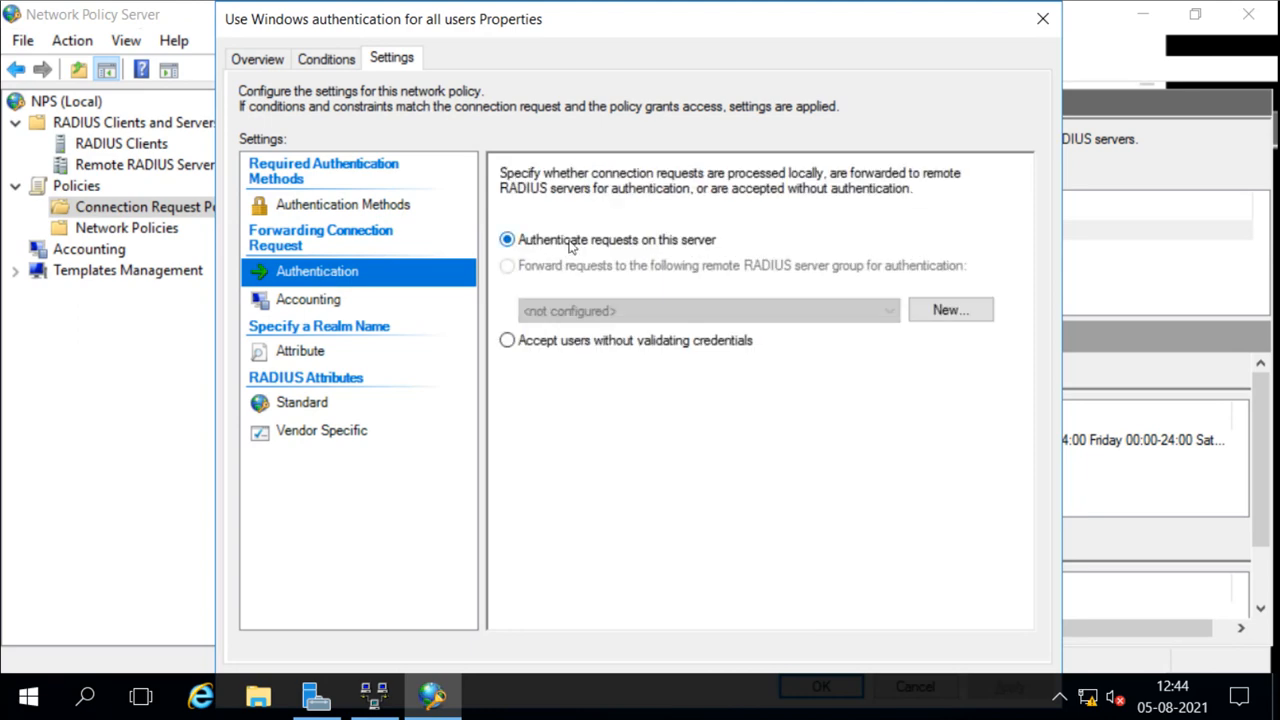
pyautogui.click(284, 305)
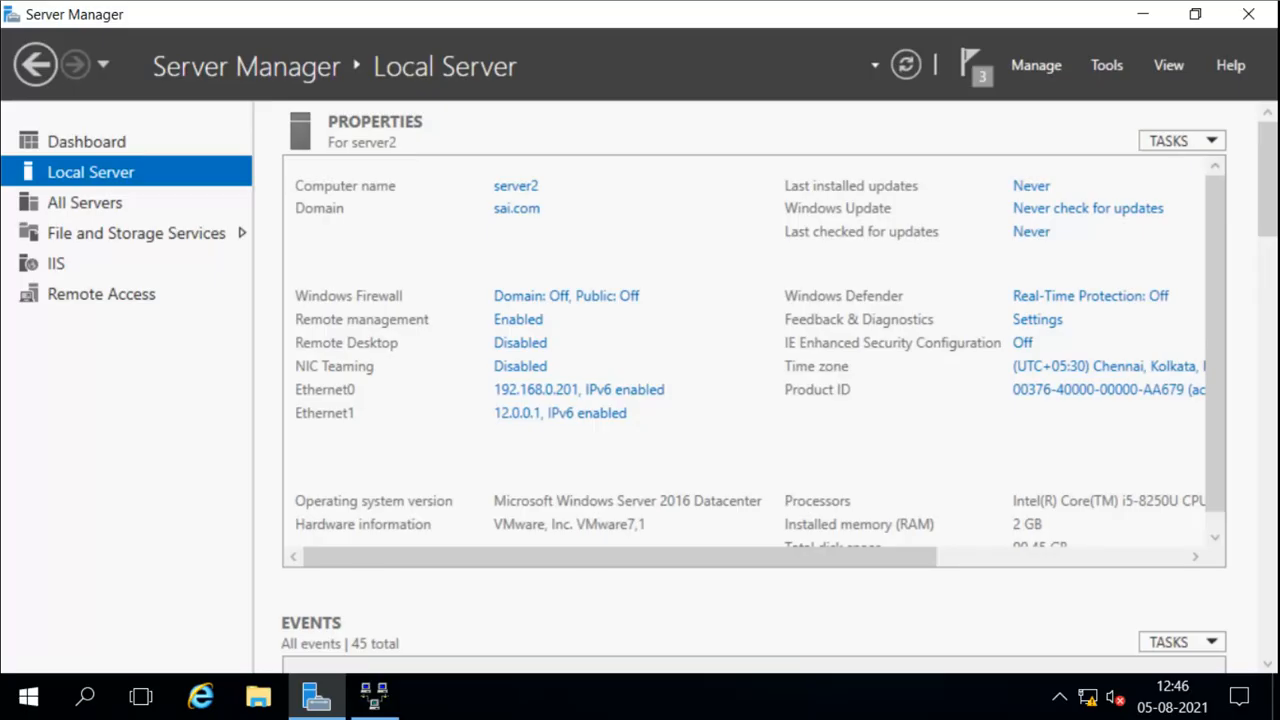
pyautogui.hotkey('alt', 'Tab')
pyautogui.hotkey('alt', 'Tab')
pyautogui.hotkey('alt', 'Tab')
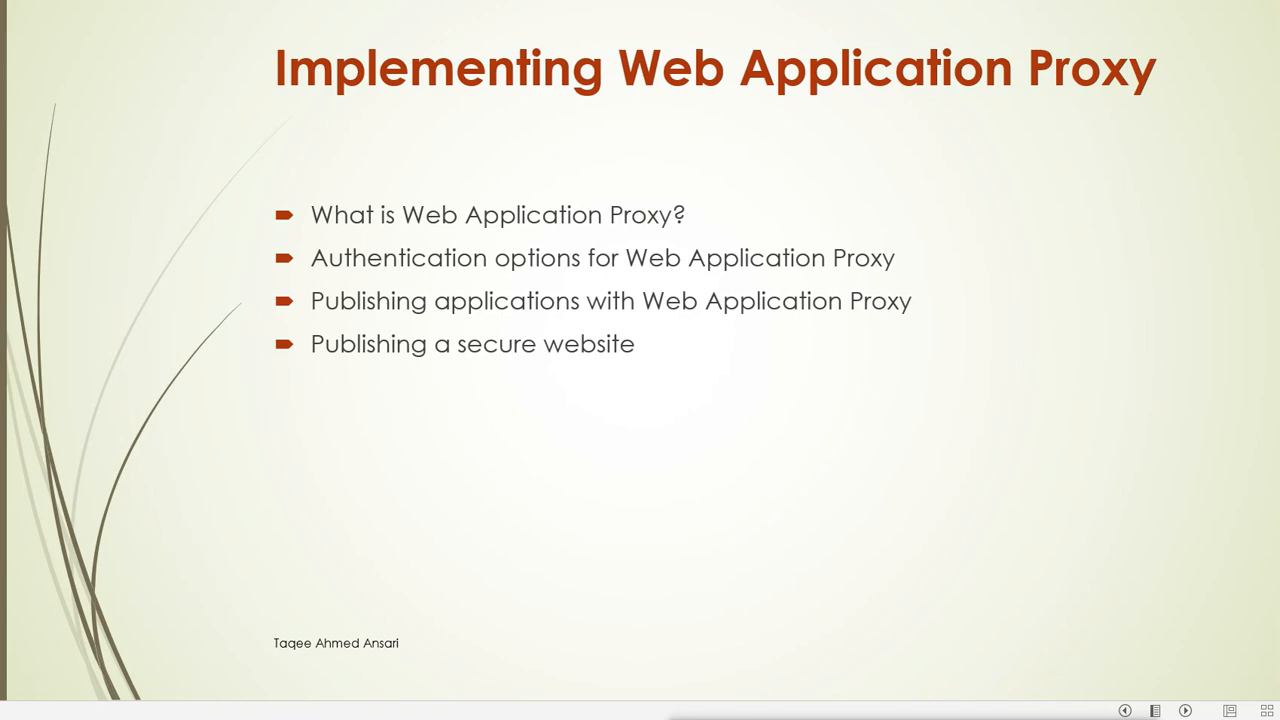
pyautogui.press('Left')
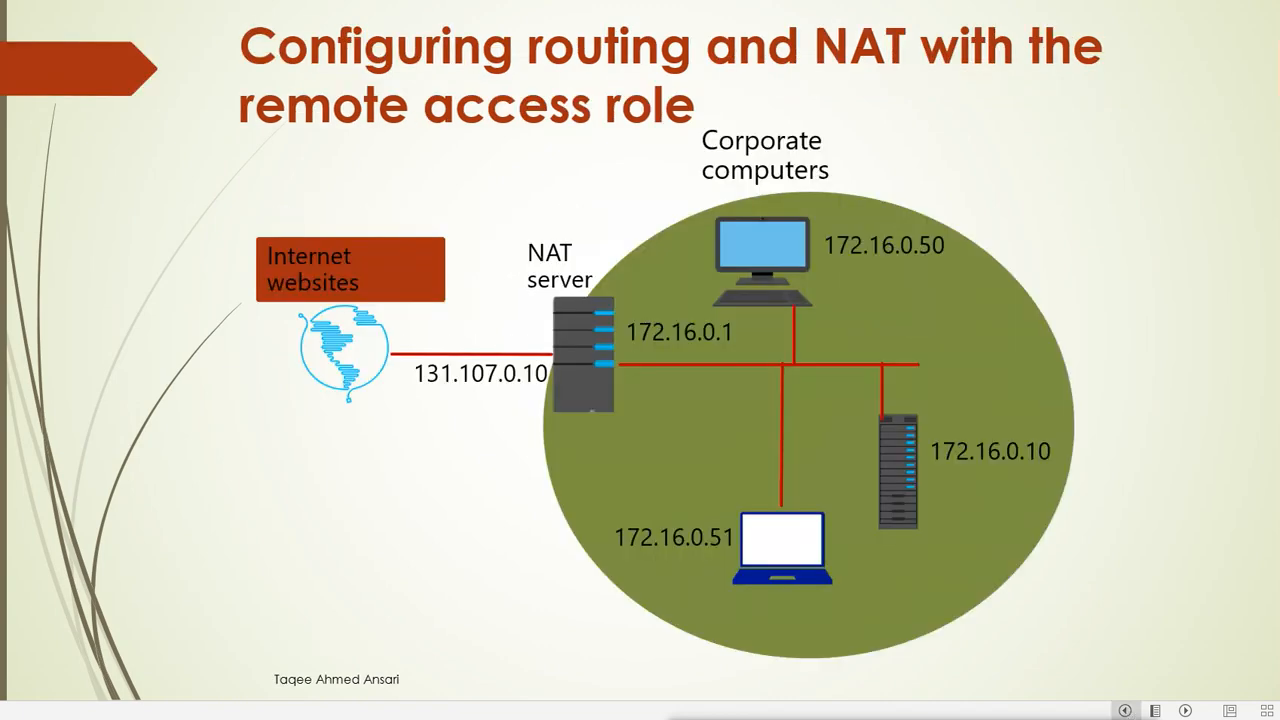
pyautogui.click(1167, 533)
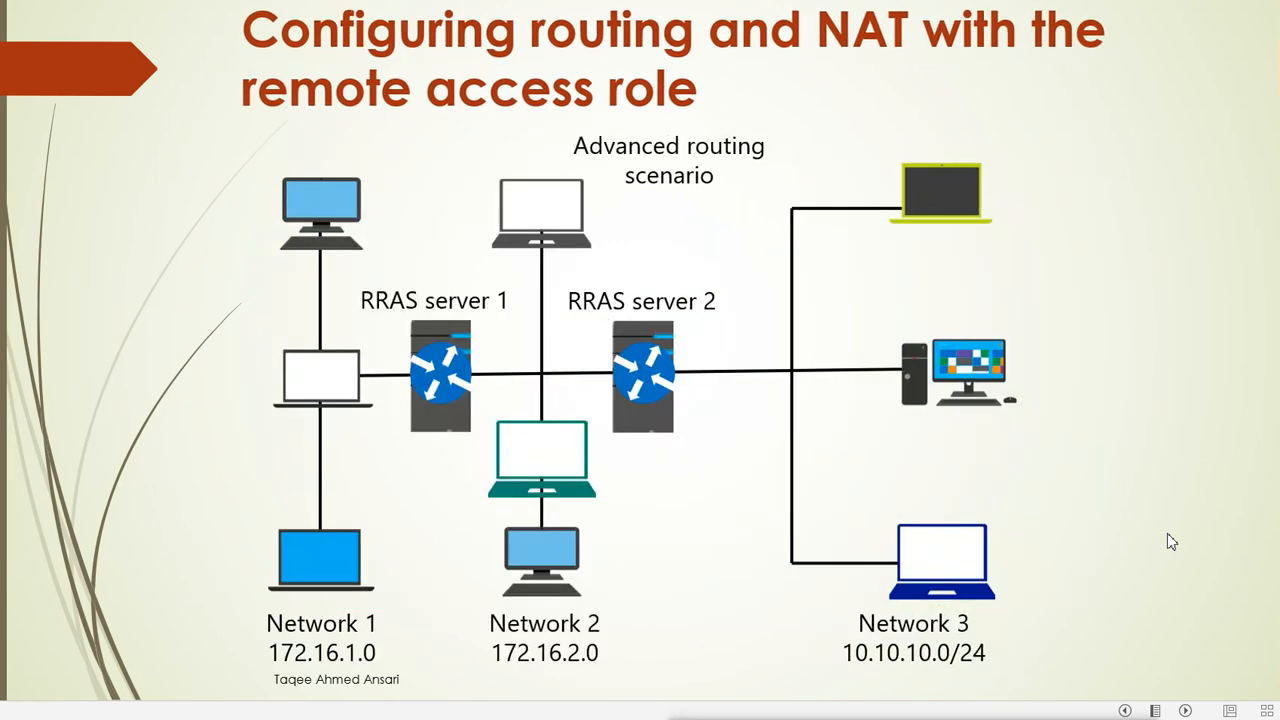
pyautogui.click(1167, 533)
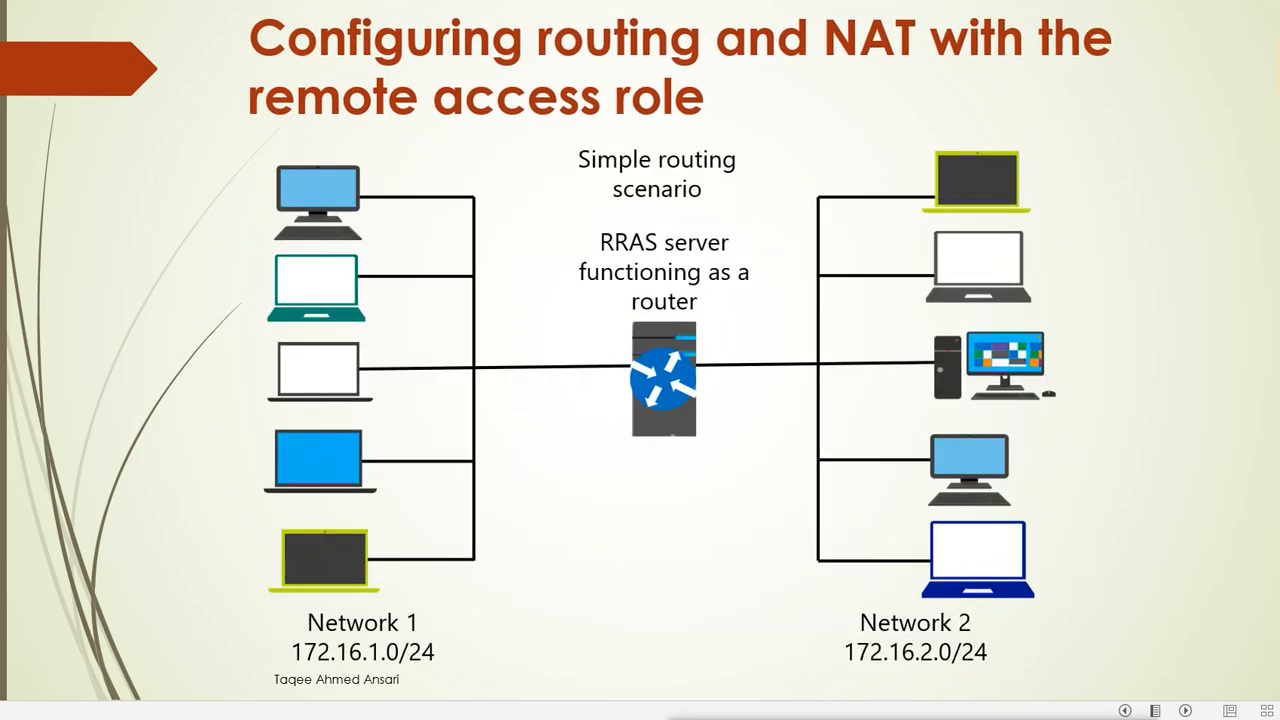
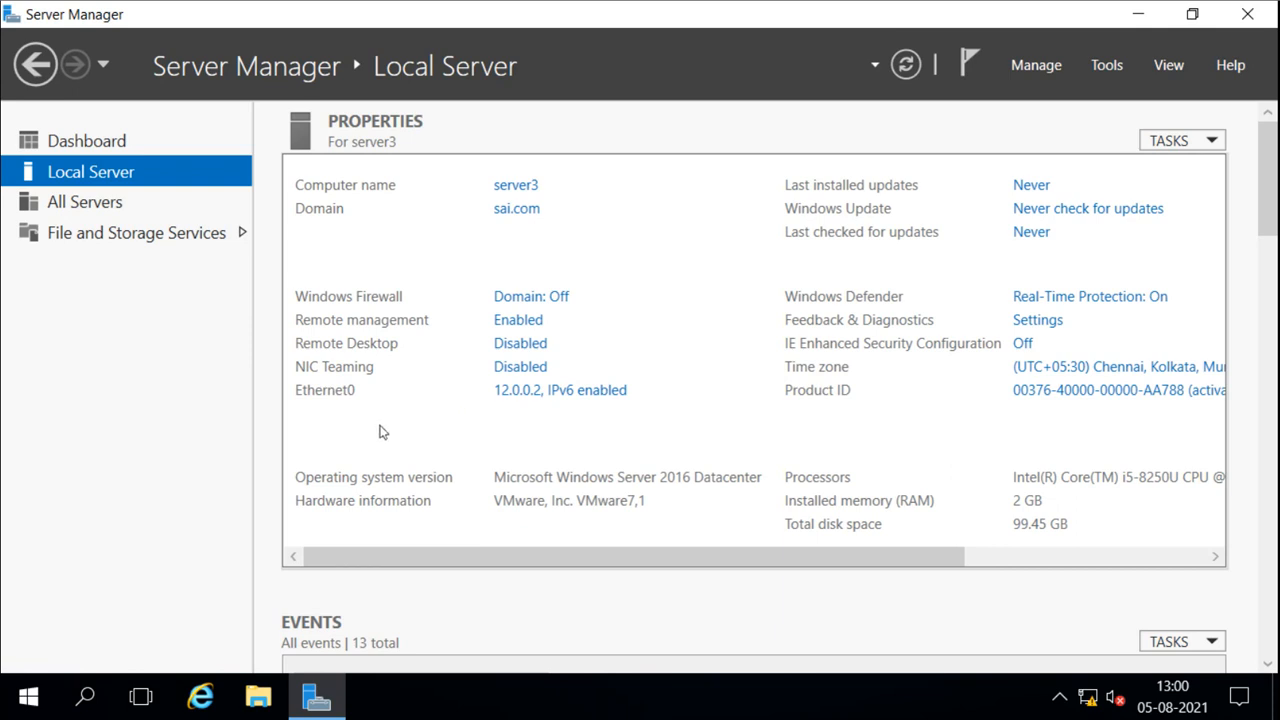
# Step: Open a Command Prompt on server3 and ping 12.0.0.1 to test the connection
pyautogui.press('super+r')
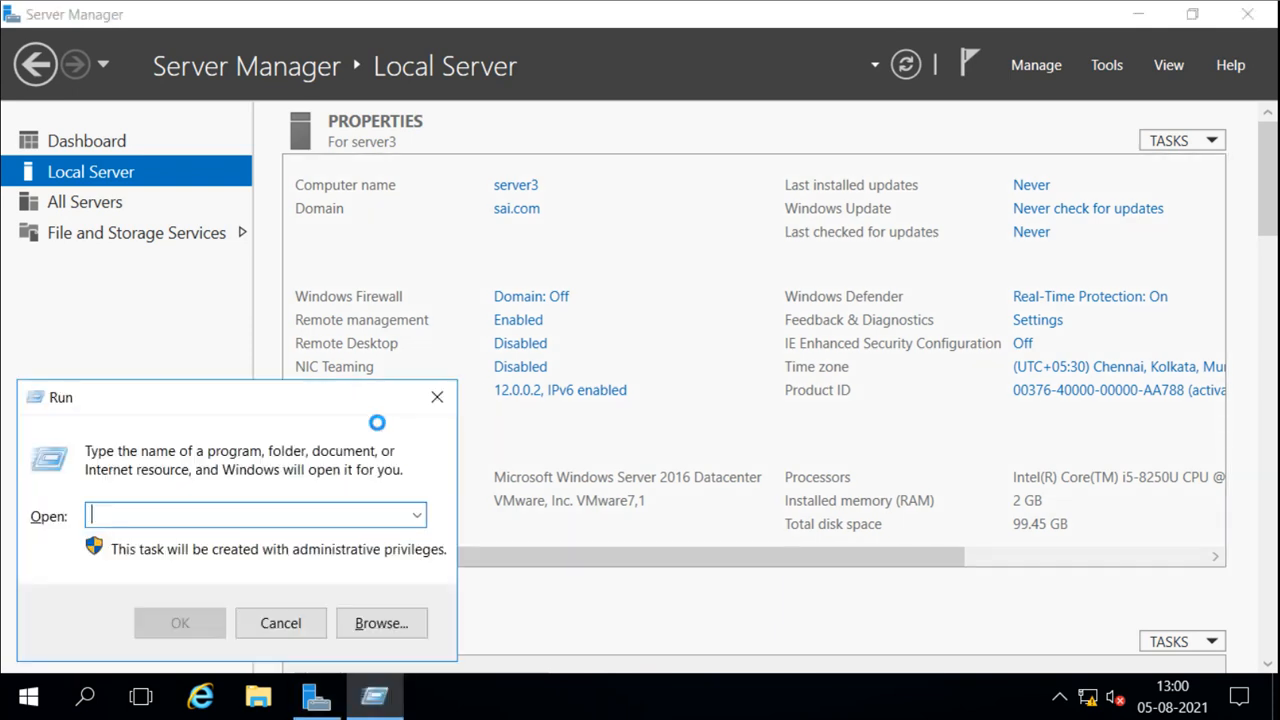
pyautogui.write('cmd')
pyautogui.press('Return')
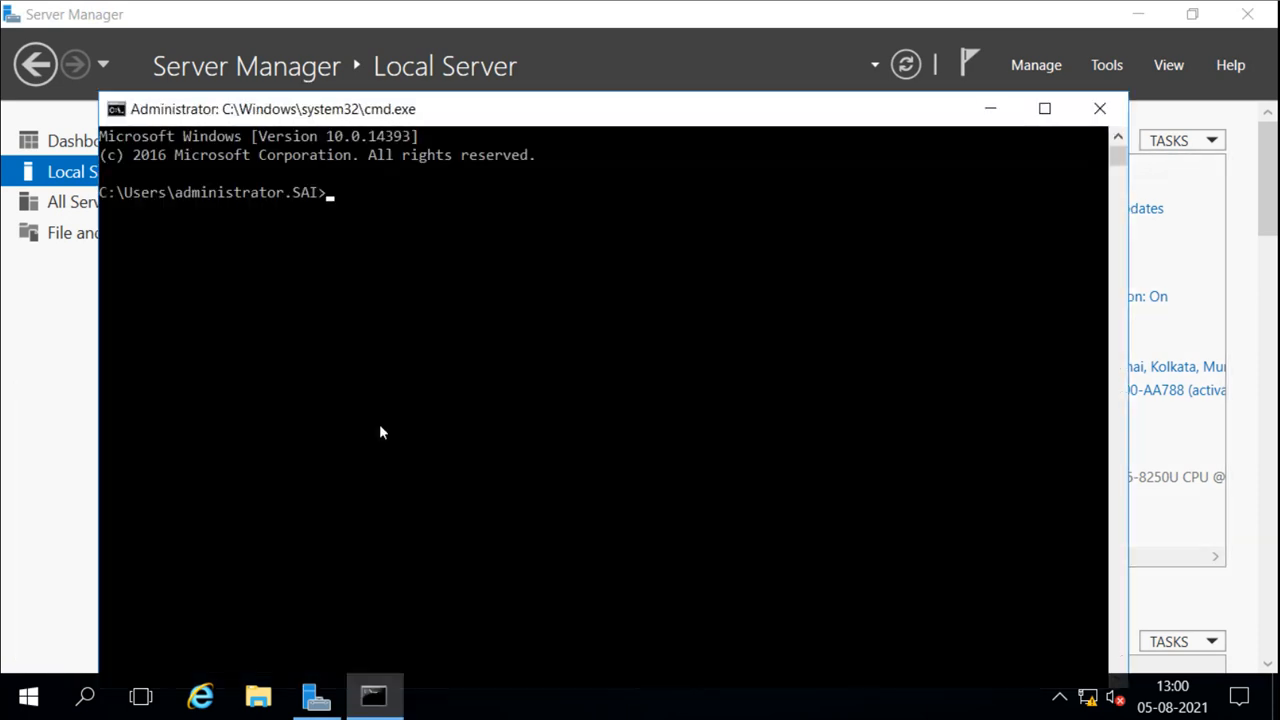
pyautogui.write('ping 12.0.0.1')
pyautogui.press('Return')
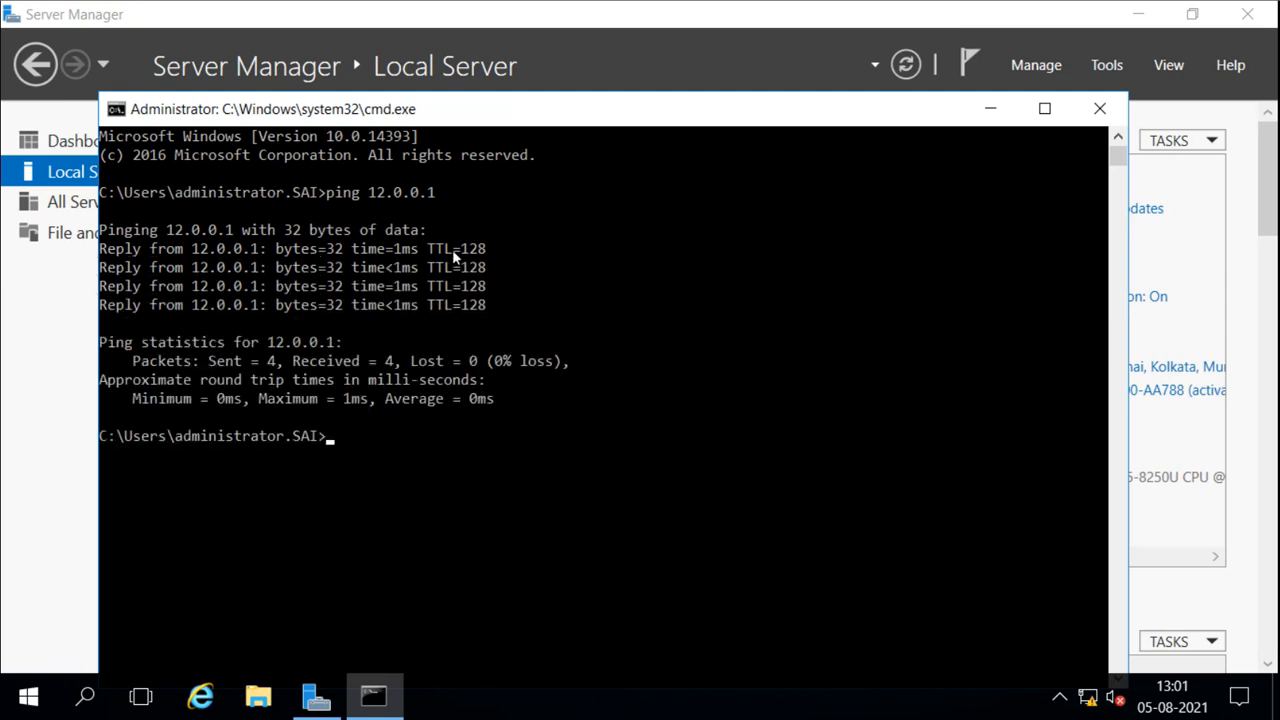
# Step: Move the Command Prompt window aside, clear its output, and ping 192.168.0.200
pyautogui.moveTo(597, 116); pyautogui.dragTo(780, 252)
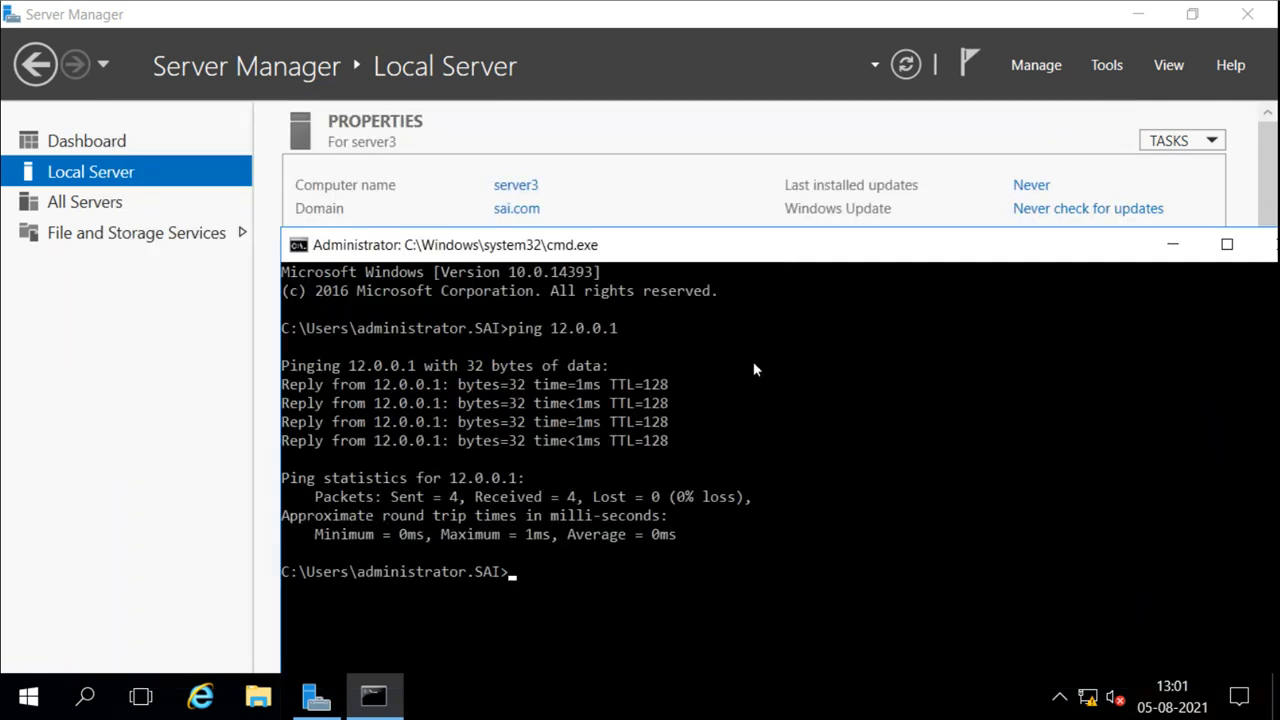
pyautogui.write('cls')
pyautogui.press('Return')
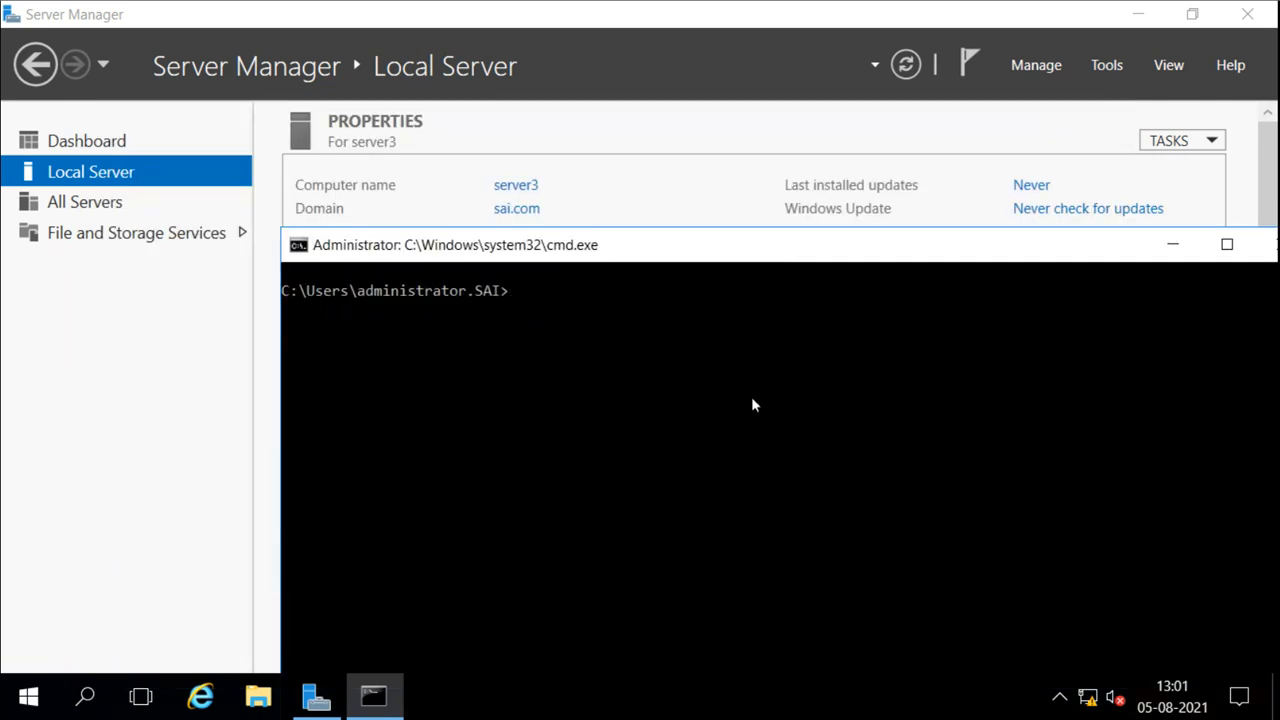
pyautogui.write('ping 192.168.0.200')
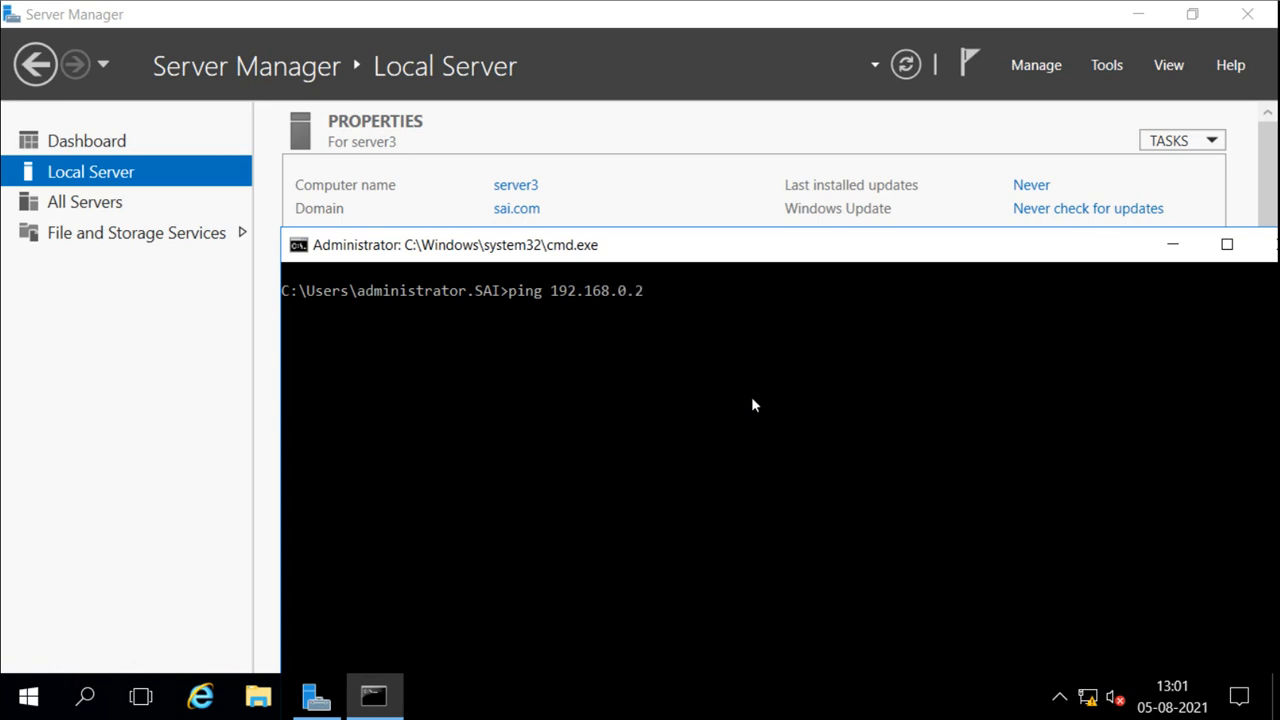
pyautogui.press('Return')
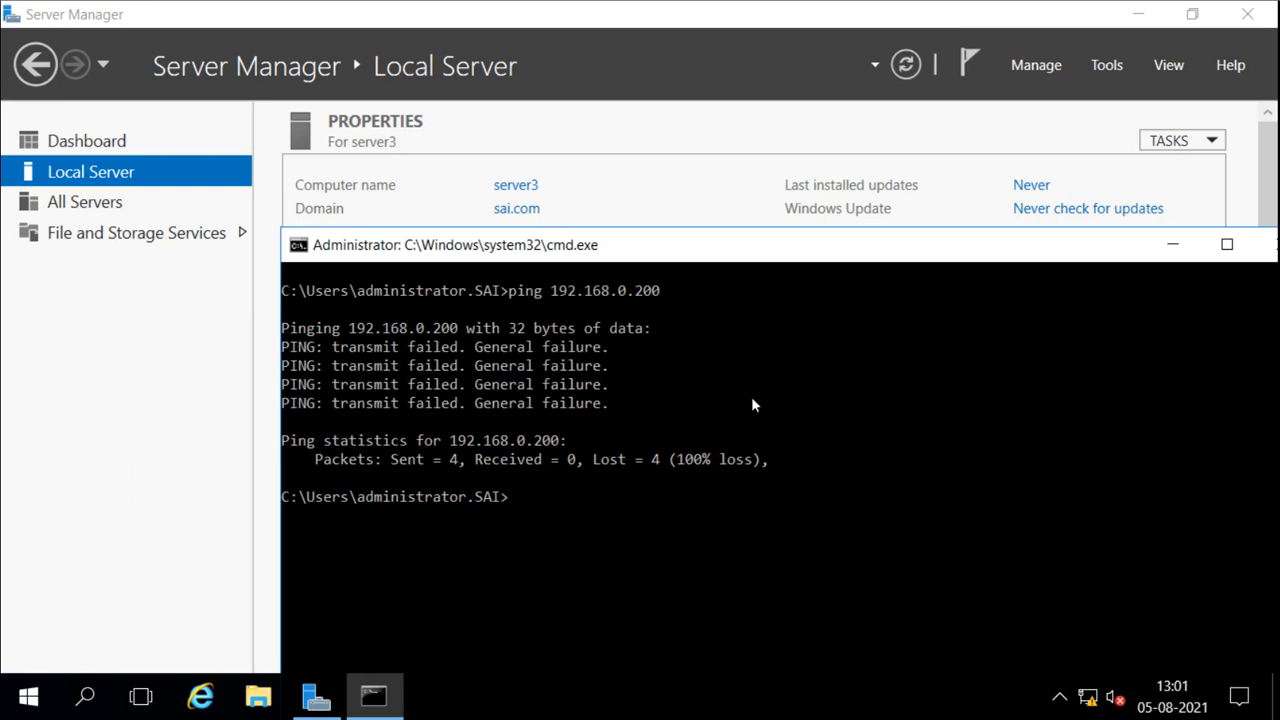
# Step: Move the Command Prompt window fully into view and repeat the ping to 12.0.0.1
pyautogui.moveTo(690, 258); pyautogui.dragTo(535, 259)
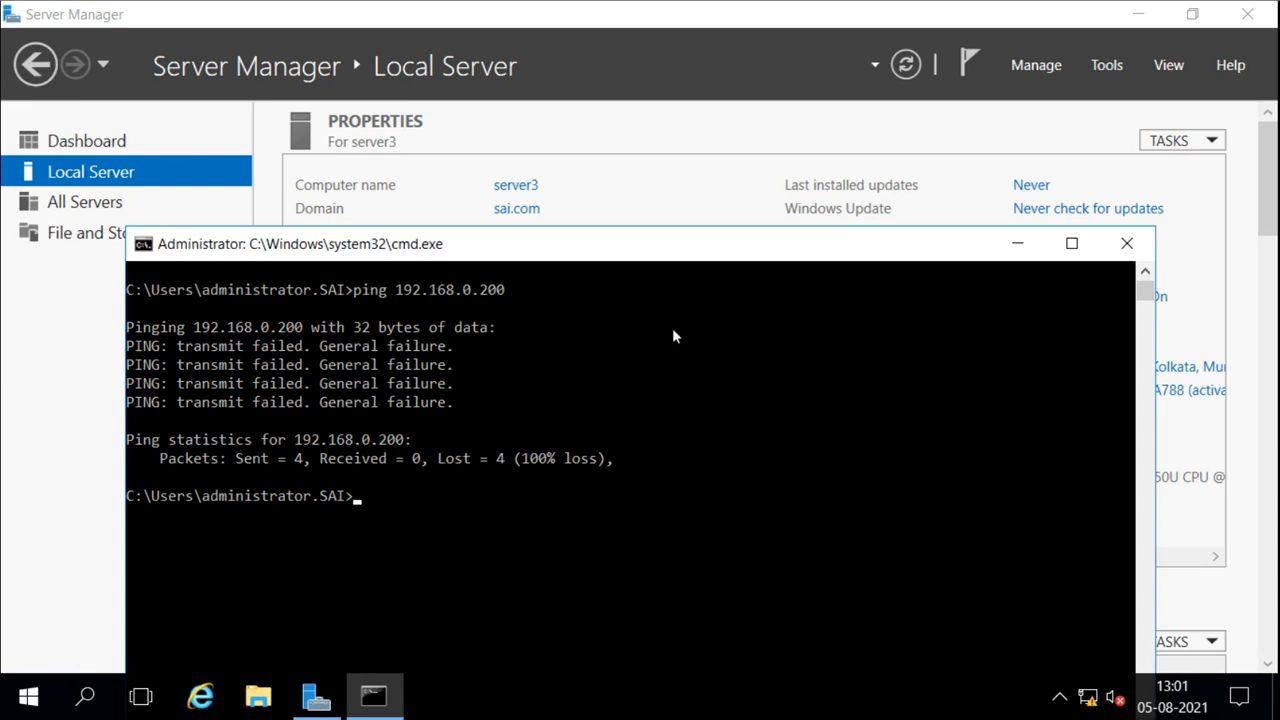
pyautogui.press('Up')
pyautogui.press('Escape')
pyautogui.write('cls')
pyautogui.press('Up')
pyautogui.press('Return')
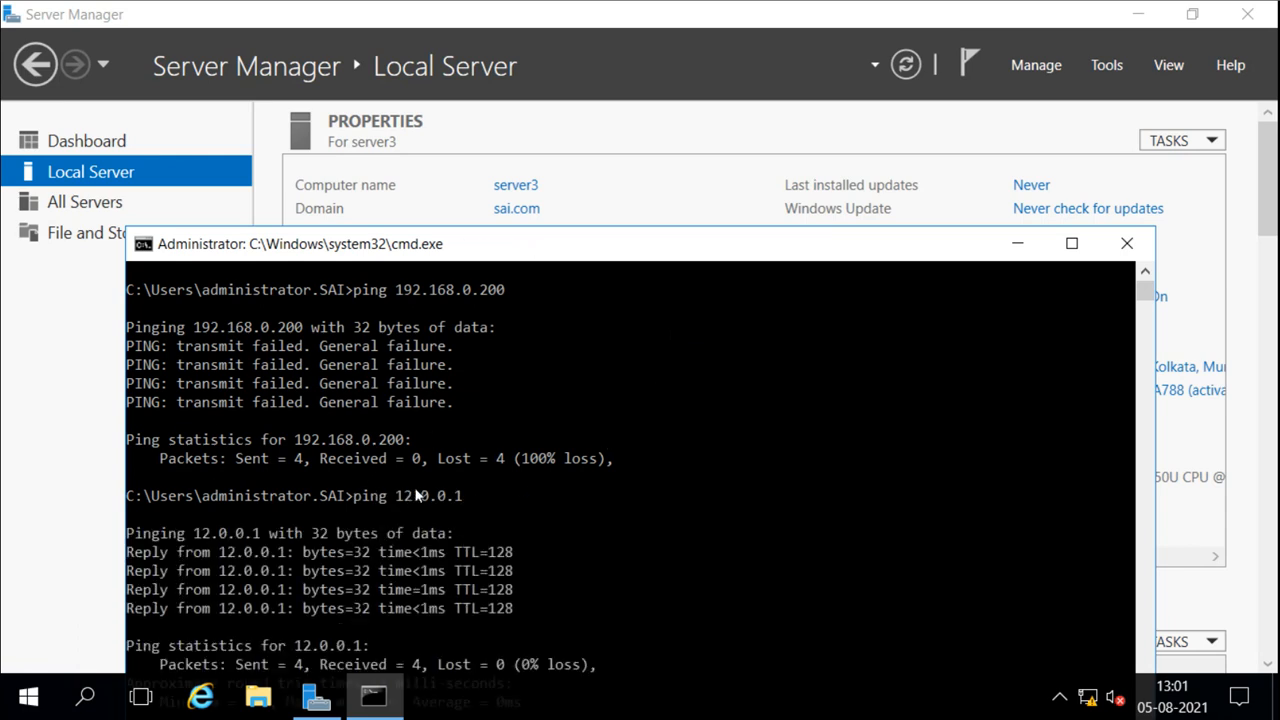
# Step: Close the Command Prompt and set the default gateway of server3's Ethernet0 IPv4 settings to 12.0.0.1
pyautogui.click(1127, 249)
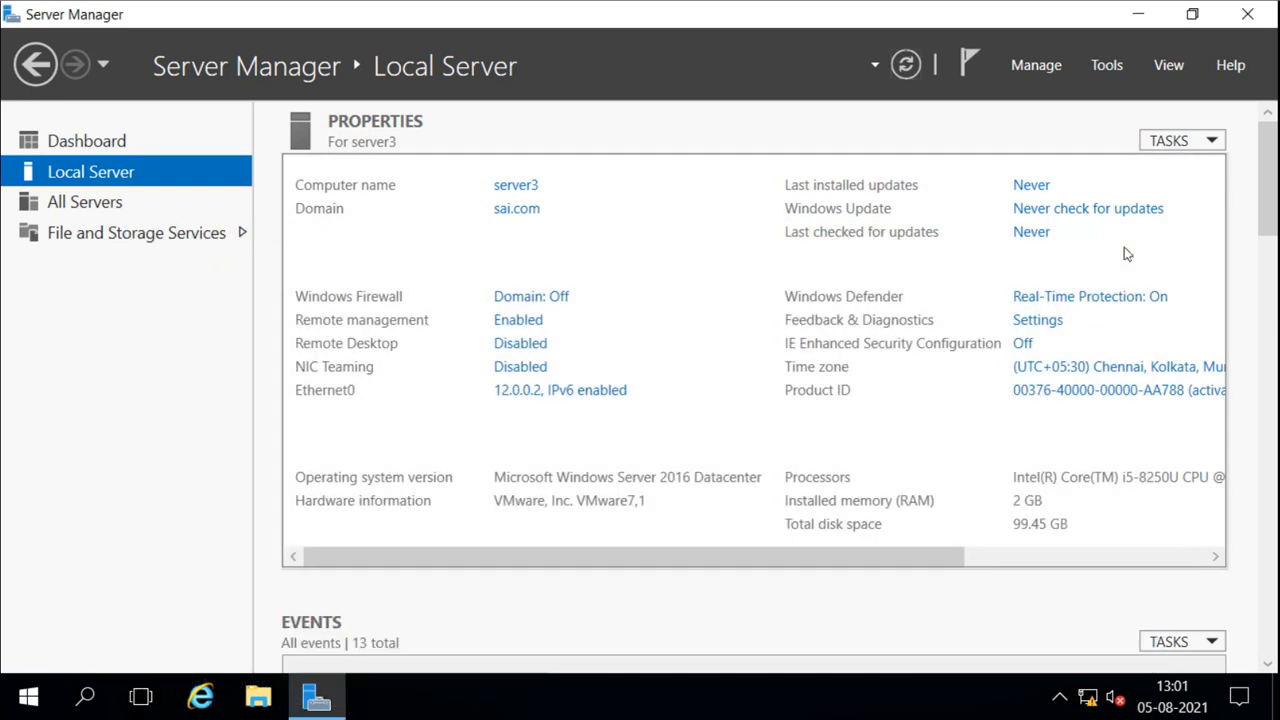
pyautogui.click(546, 401)
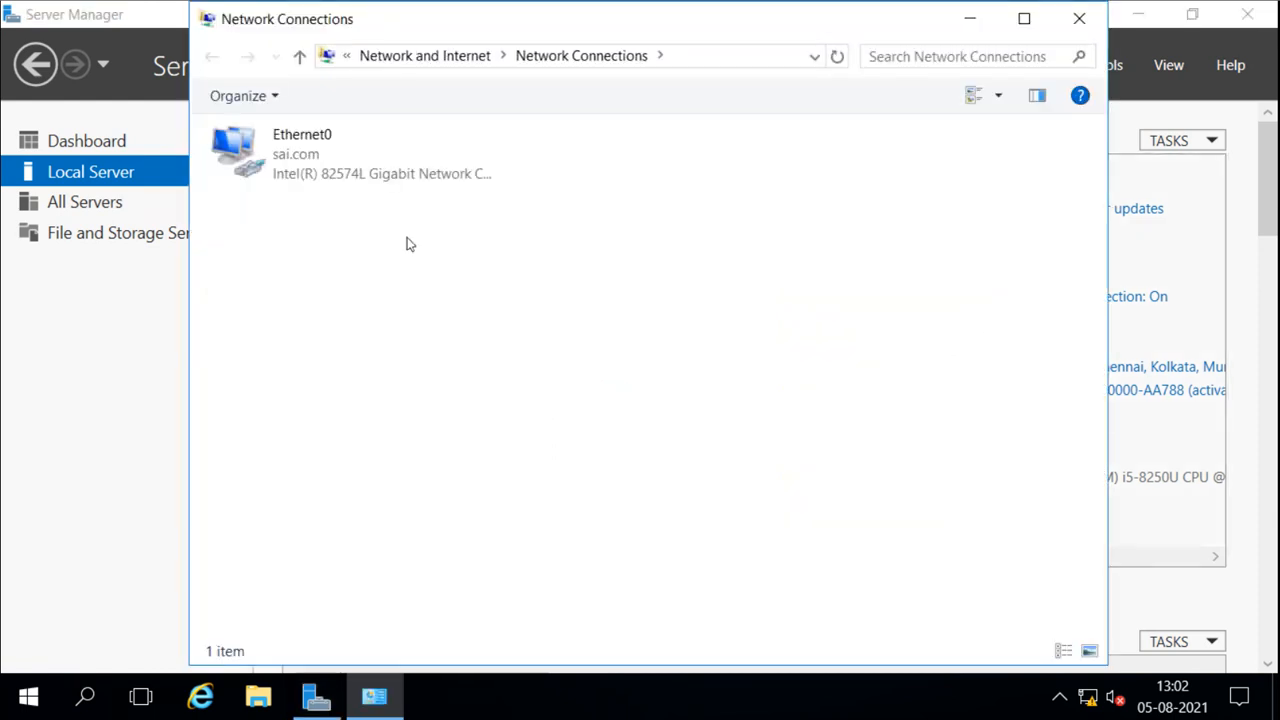
pyautogui.click(307, 160)
pyautogui.rightClick(307, 166)
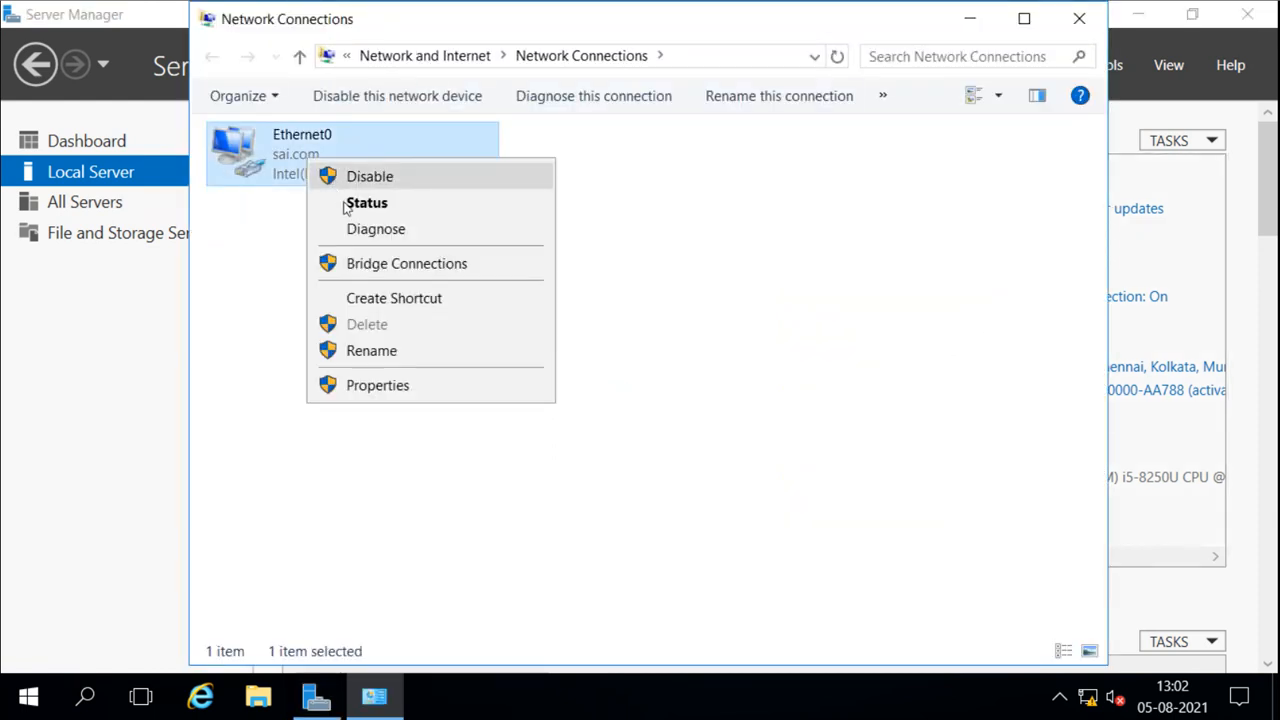
pyautogui.click(387, 387)
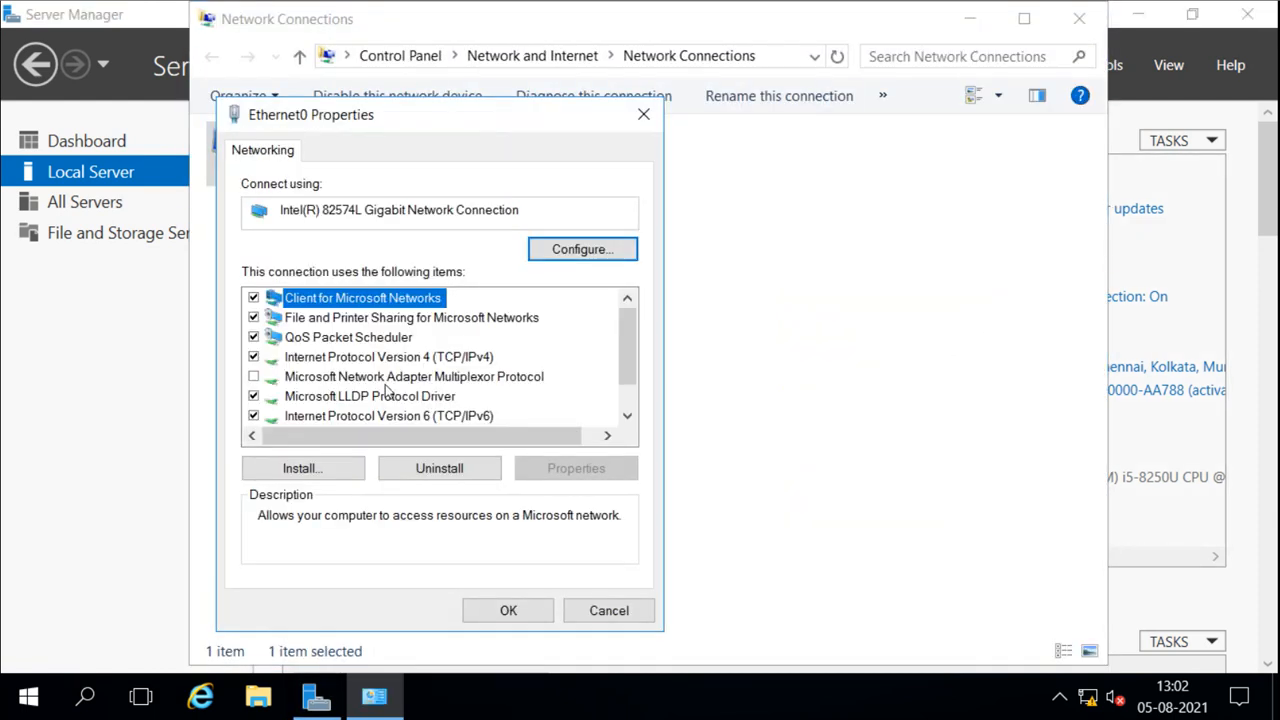
pyautogui.doubleClick(385, 360)
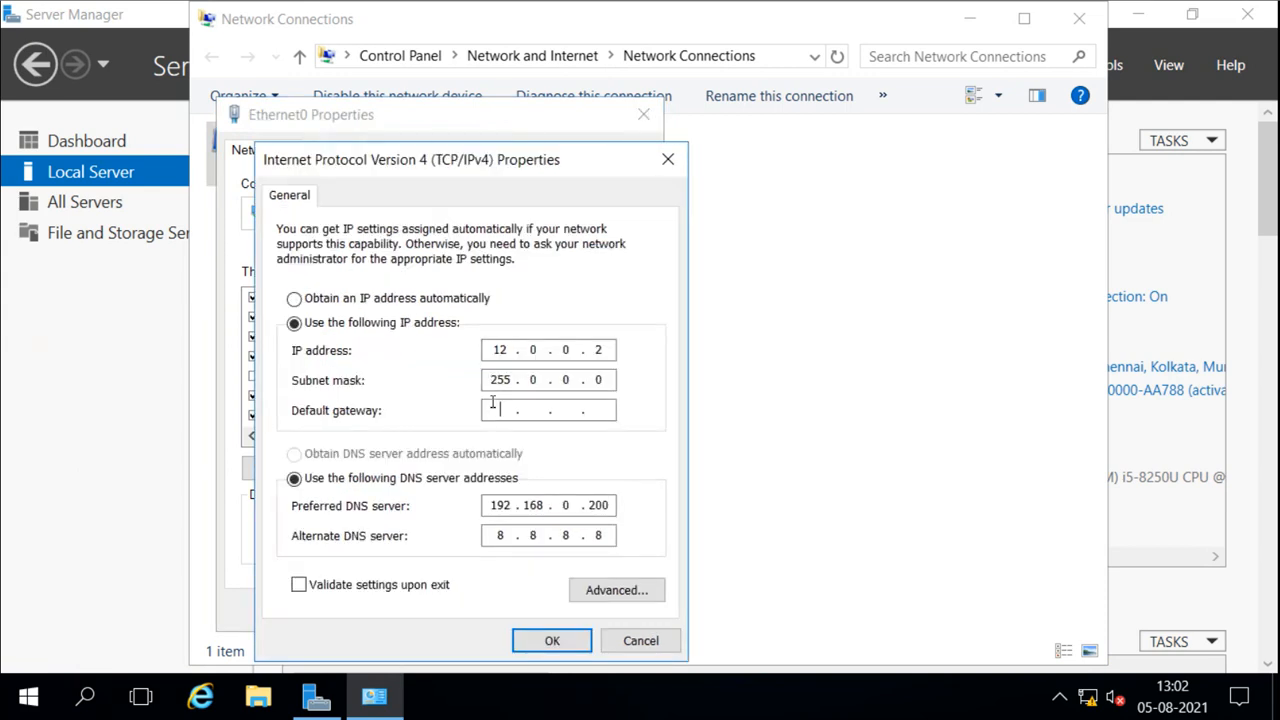
pyautogui.write('12.0.0.1')
pyautogui.click(549, 640)
pyautogui.click(510, 612)
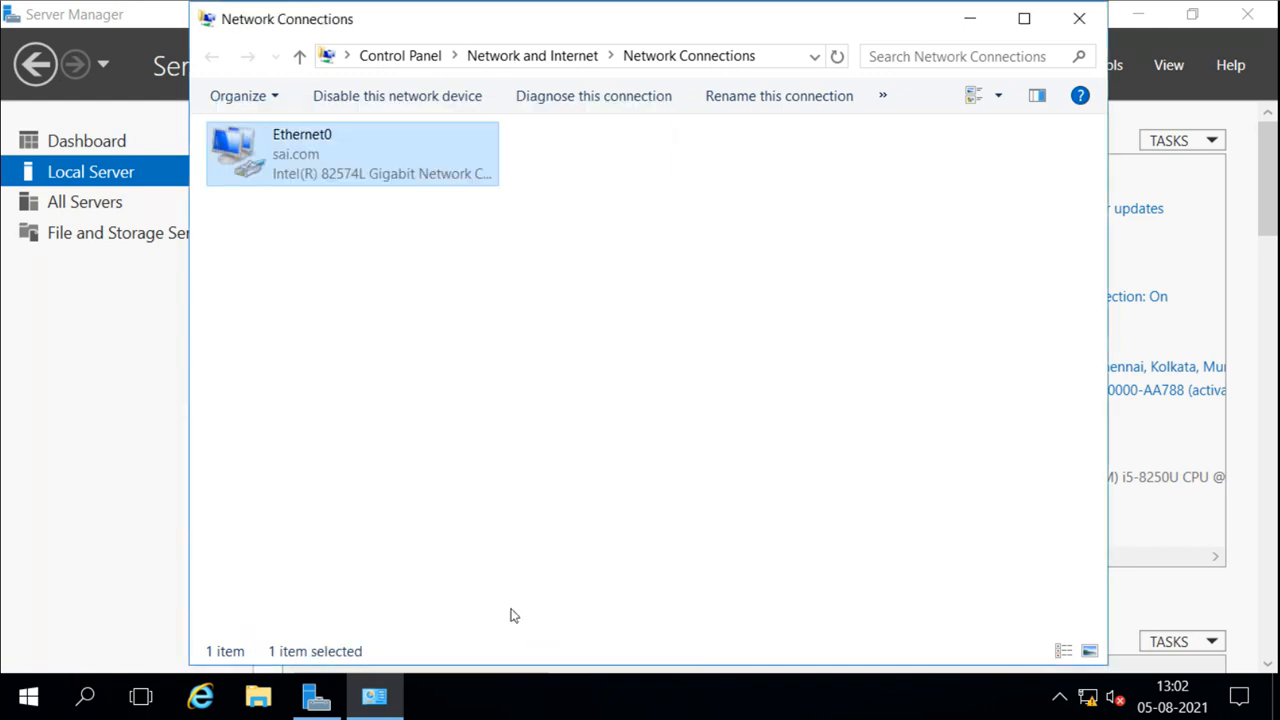
pyautogui.click(1080, 20)
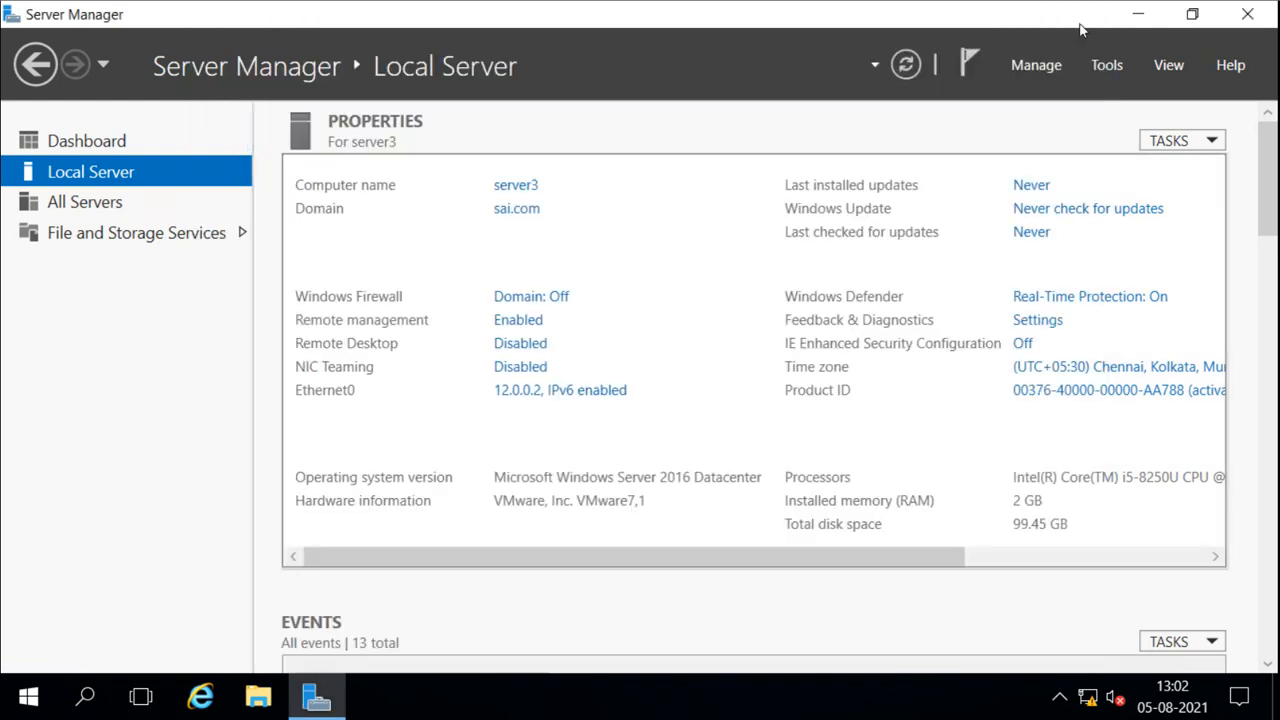
# Step: Open a new Command Prompt on server3, ping 12.0.0.1 and 192.168.0.200, and minimize the window
pyautogui.press('super+r')
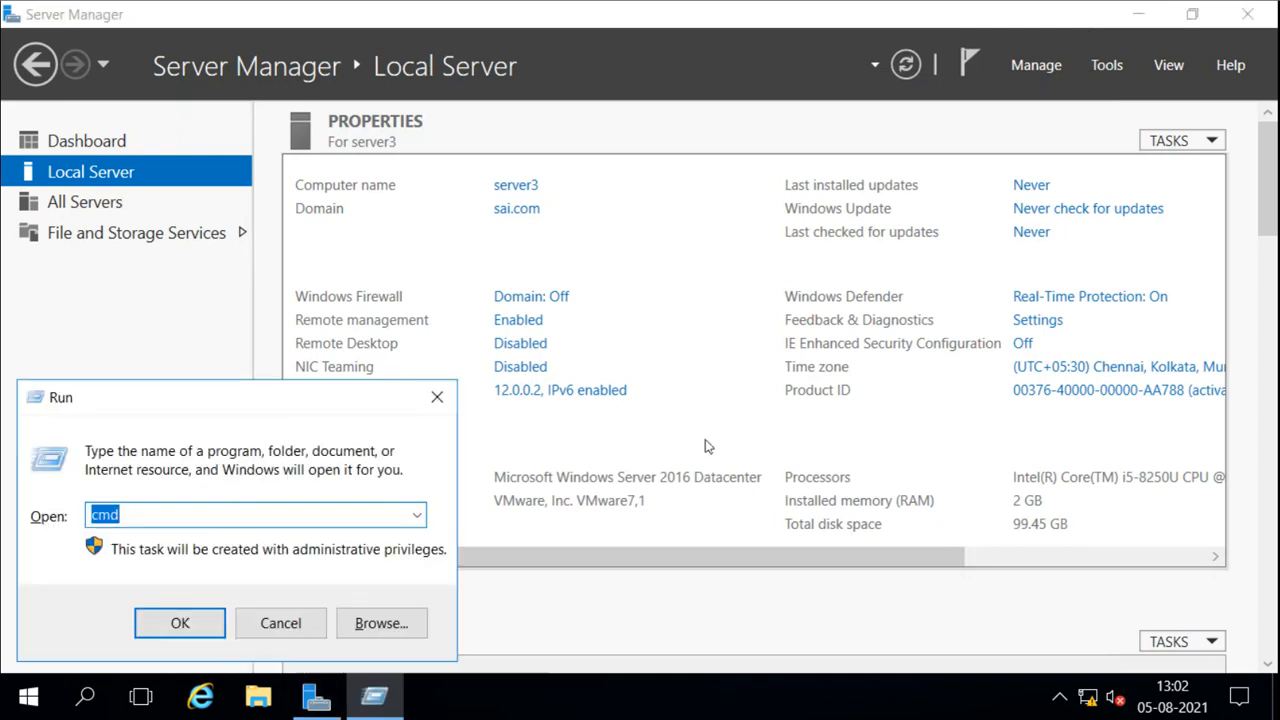
pyautogui.press('Return')
pyautogui.write('pin')
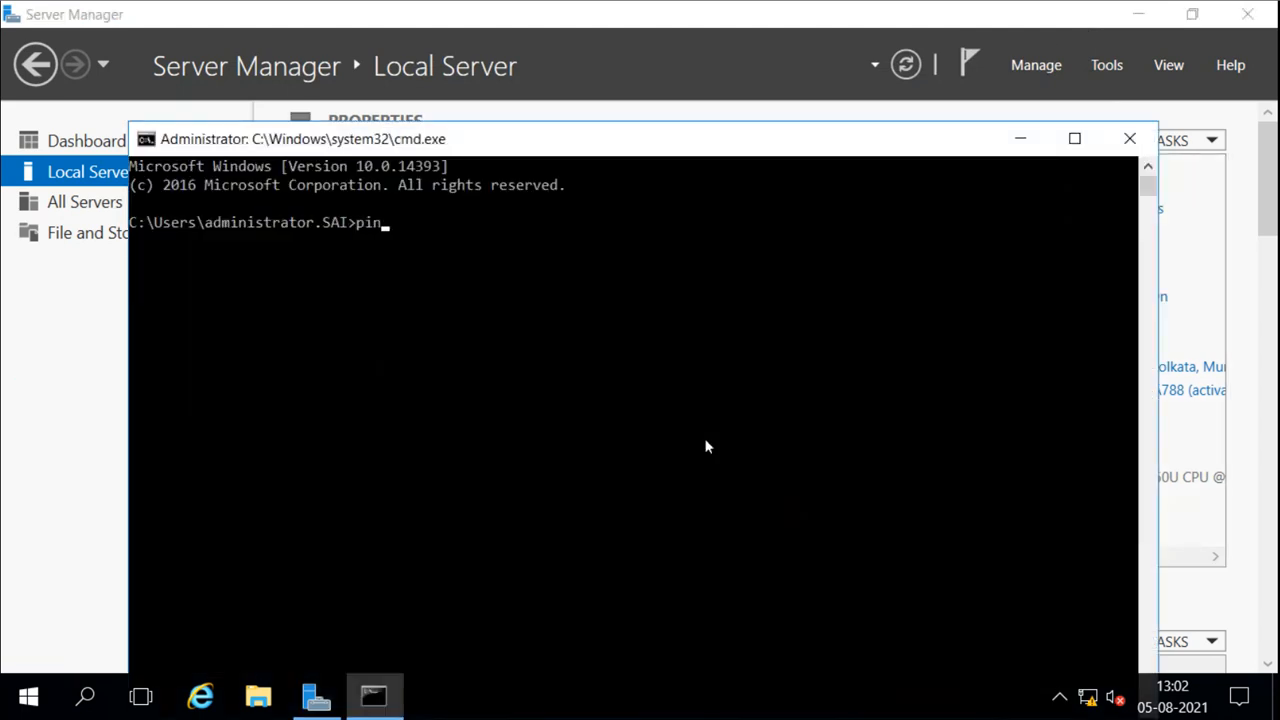
pyautogui.write('g 12.0.0.1')
pyautogui.press('Return')
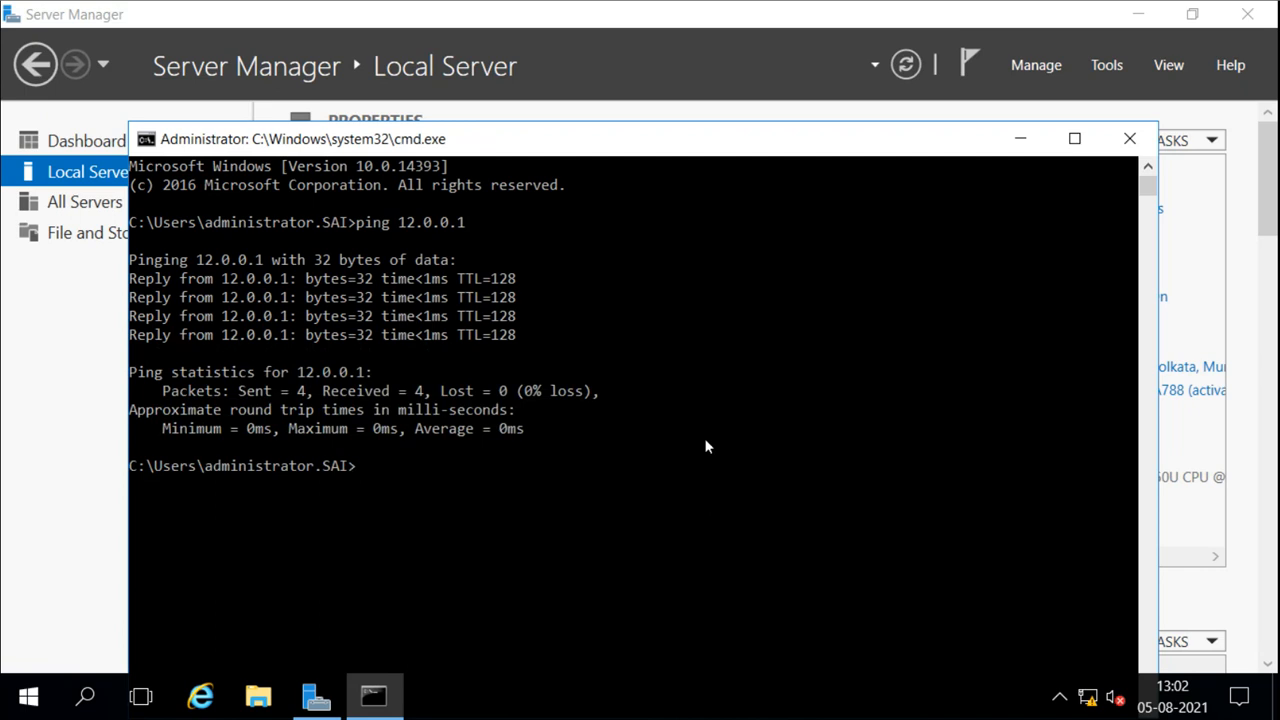
pyautogui.write('ping 192.168.0.200')
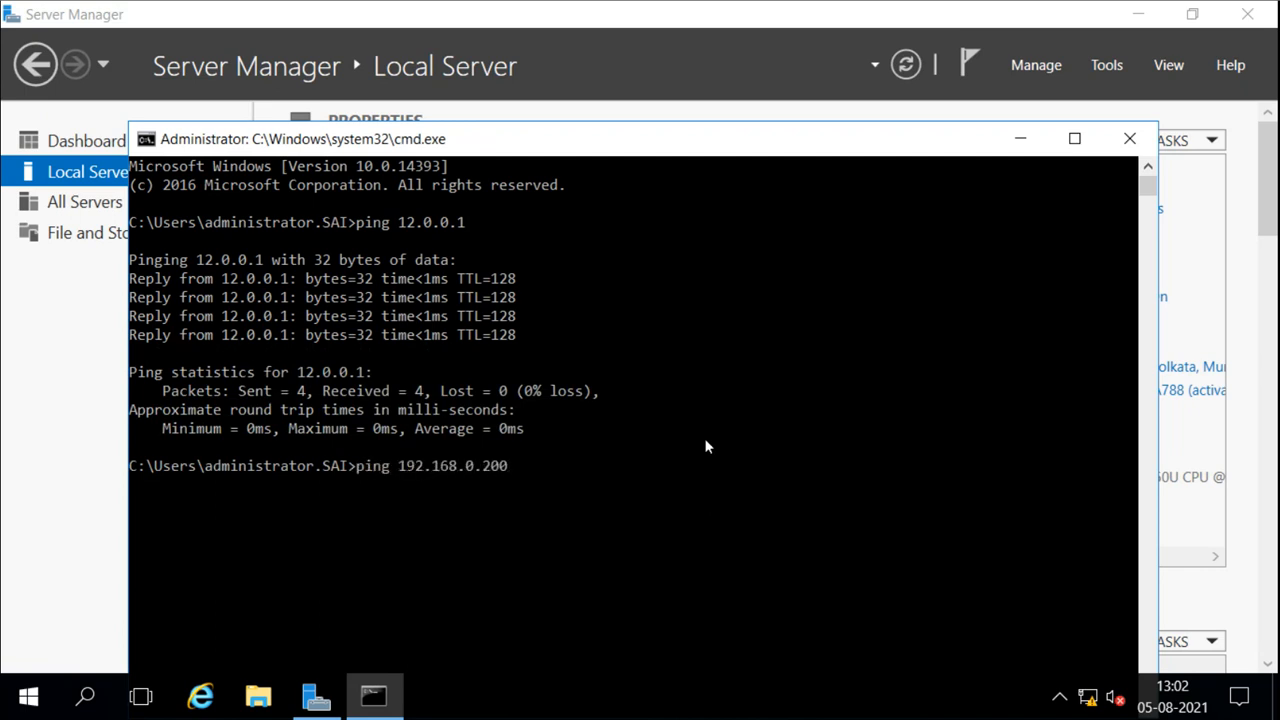
pyautogui.press('Return')
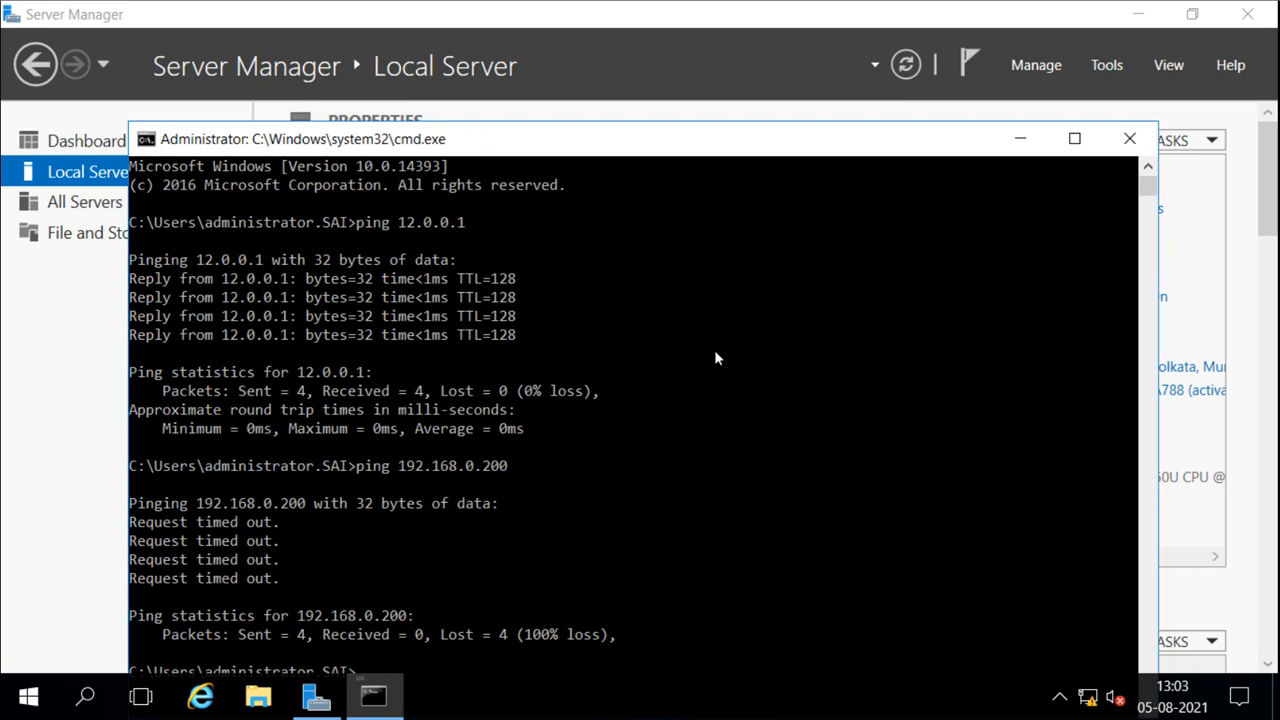
pyautogui.click(1020, 139)
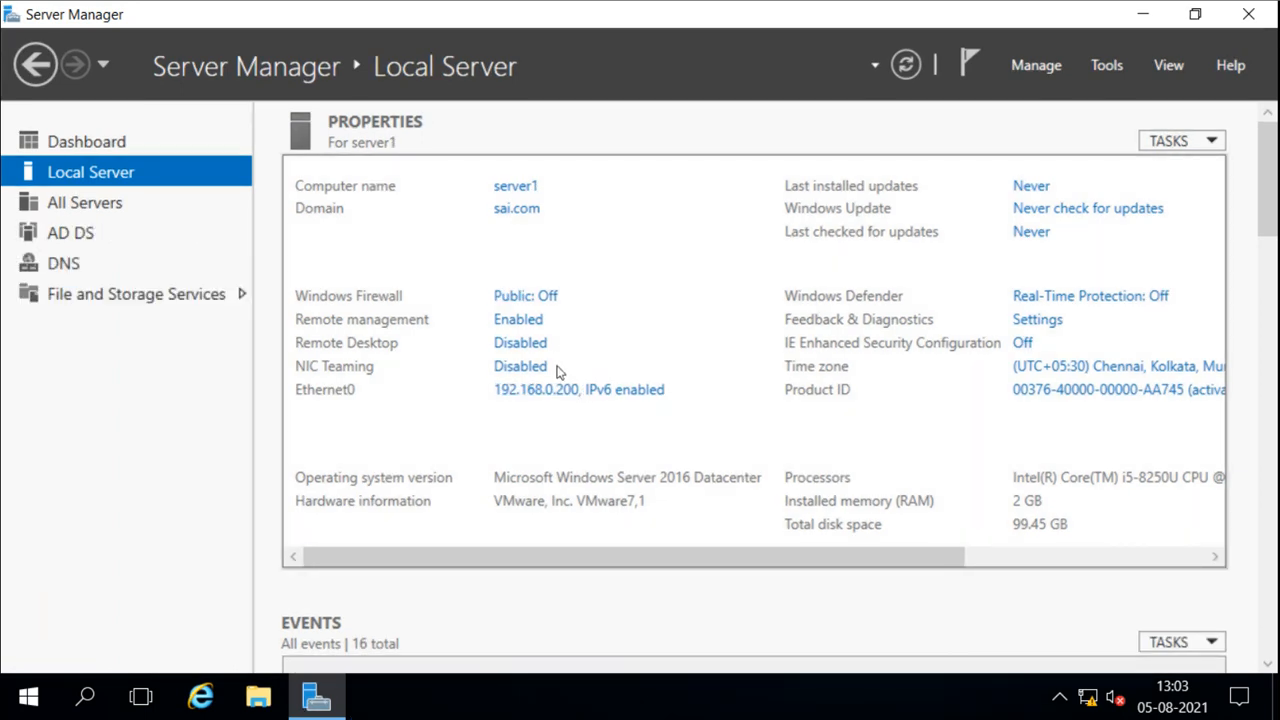
# Step: Open a Command Prompt on server1, ping 192.168.0.201 and 12.0.0.2, and minimize the window
pyautogui.press('super+r')
pyautogui.write('cmd')
pyautogui.press('Return')
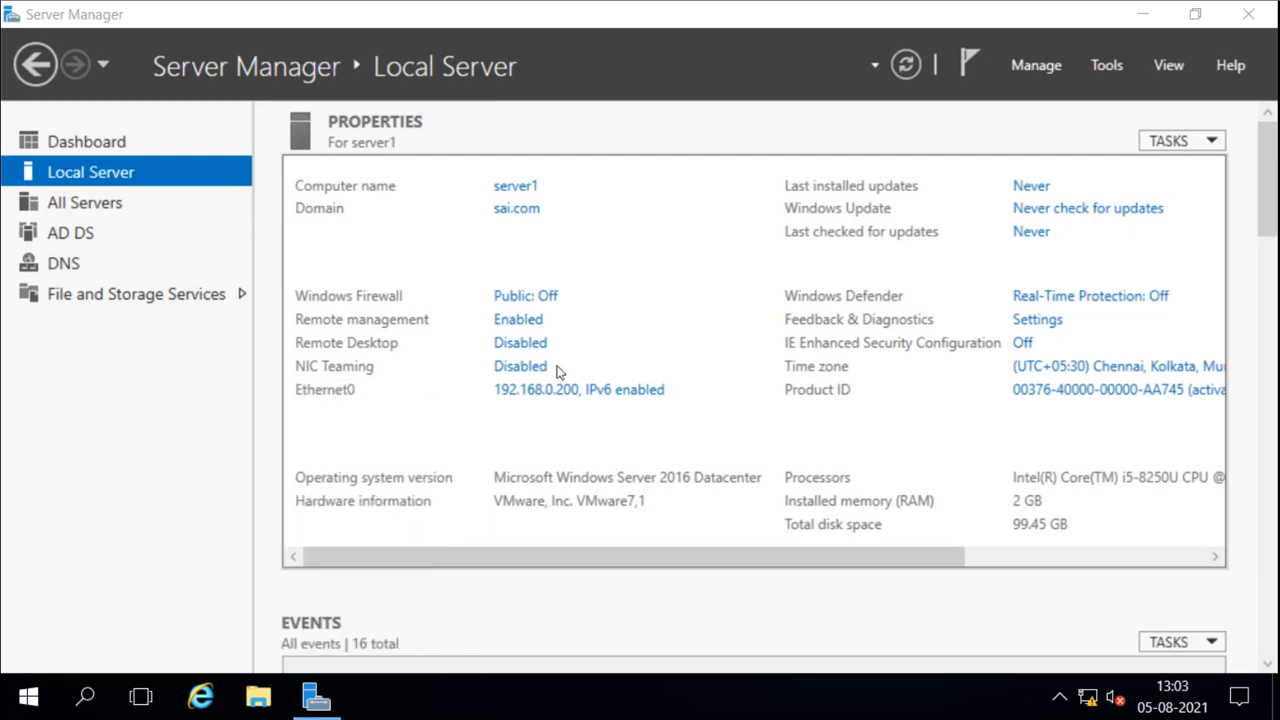
pyautogui.write('ping')
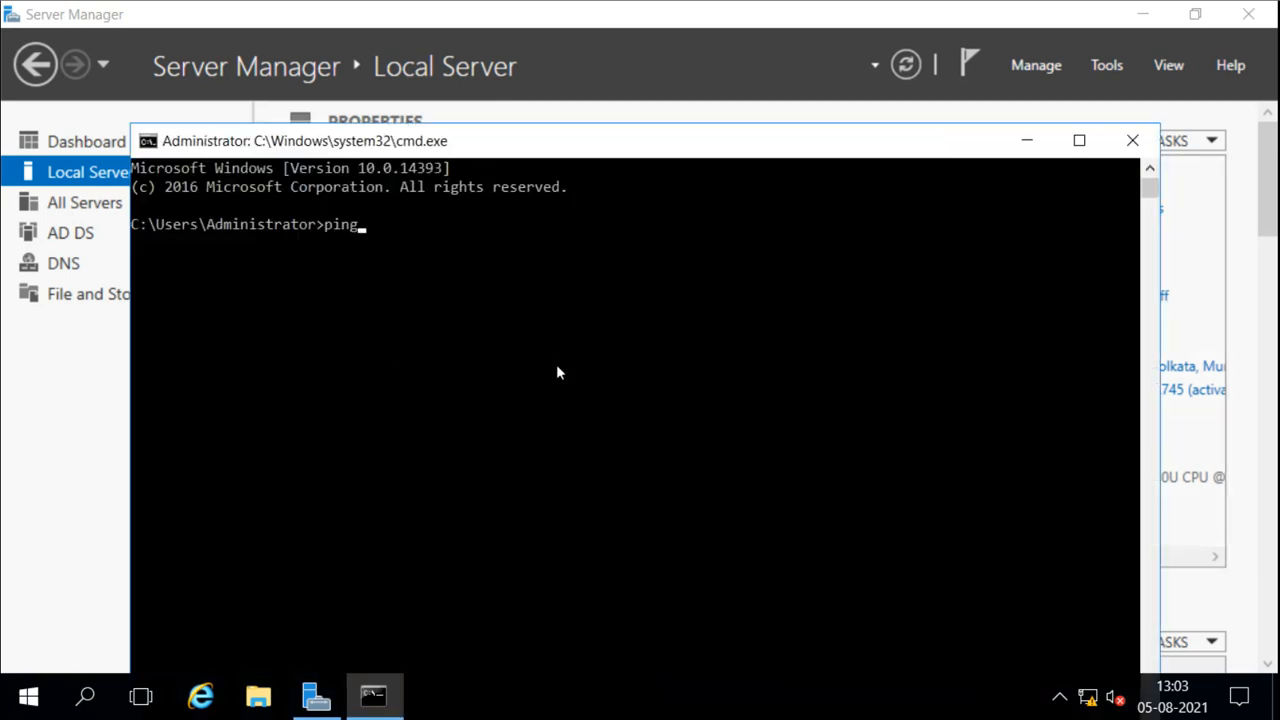
pyautogui.write(' 192.168.0.201')
pyautogui.press('Return')
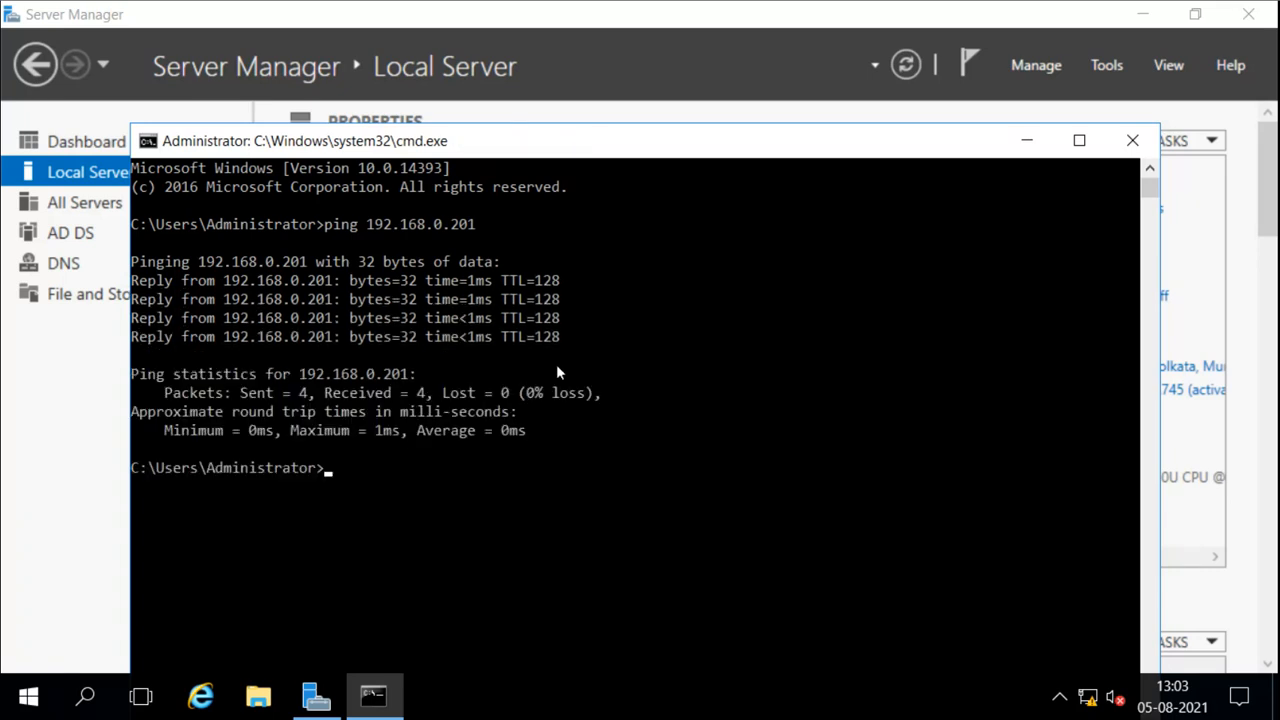
pyautogui.write('ping 12.0.0.2')
pyautogui.press('Return')
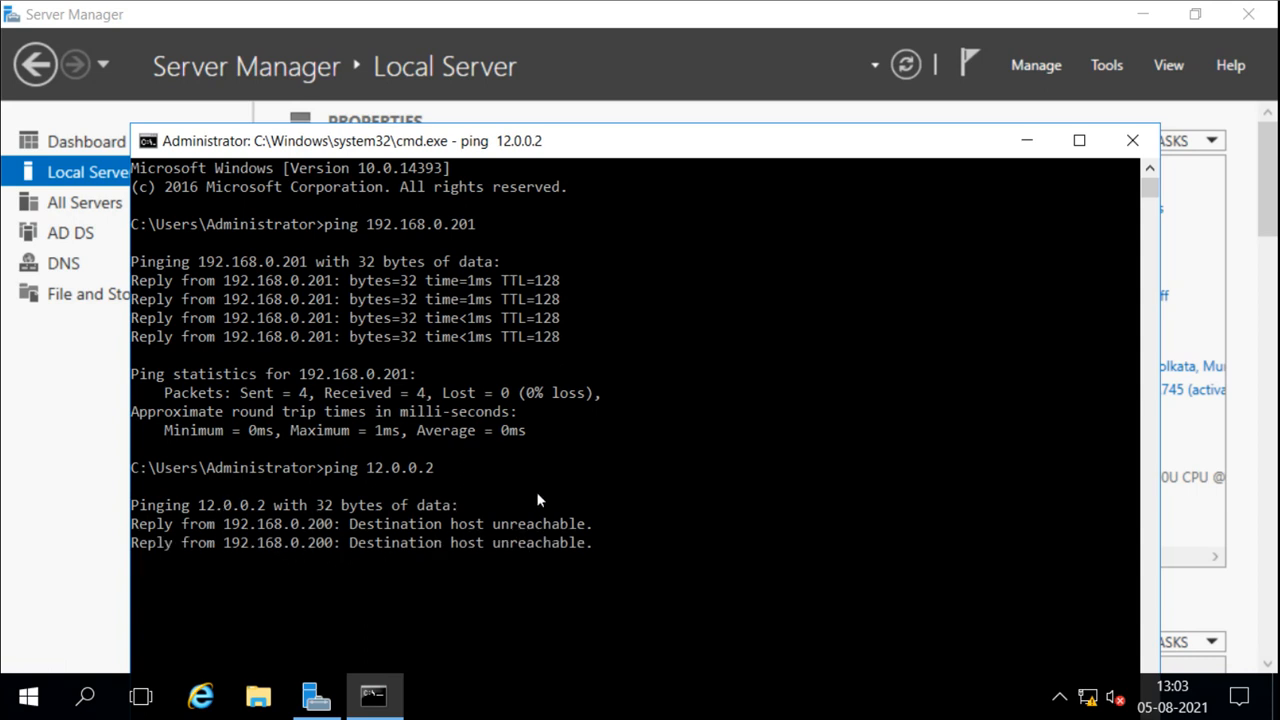
pyautogui.click(1030, 142)
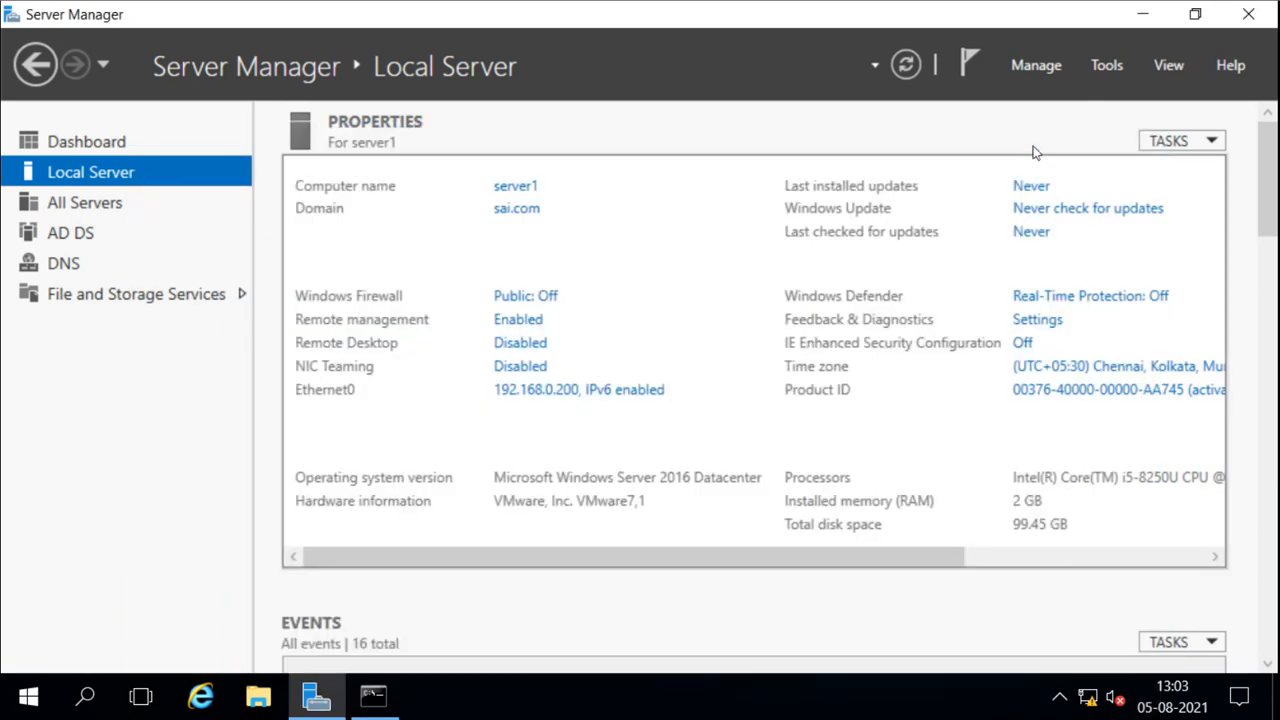
# Step: Set the default gateway of server1's Ethernet0 IPv4 settings to 192.168.0.201 and refresh the server's properties
pyautogui.click(560, 392)
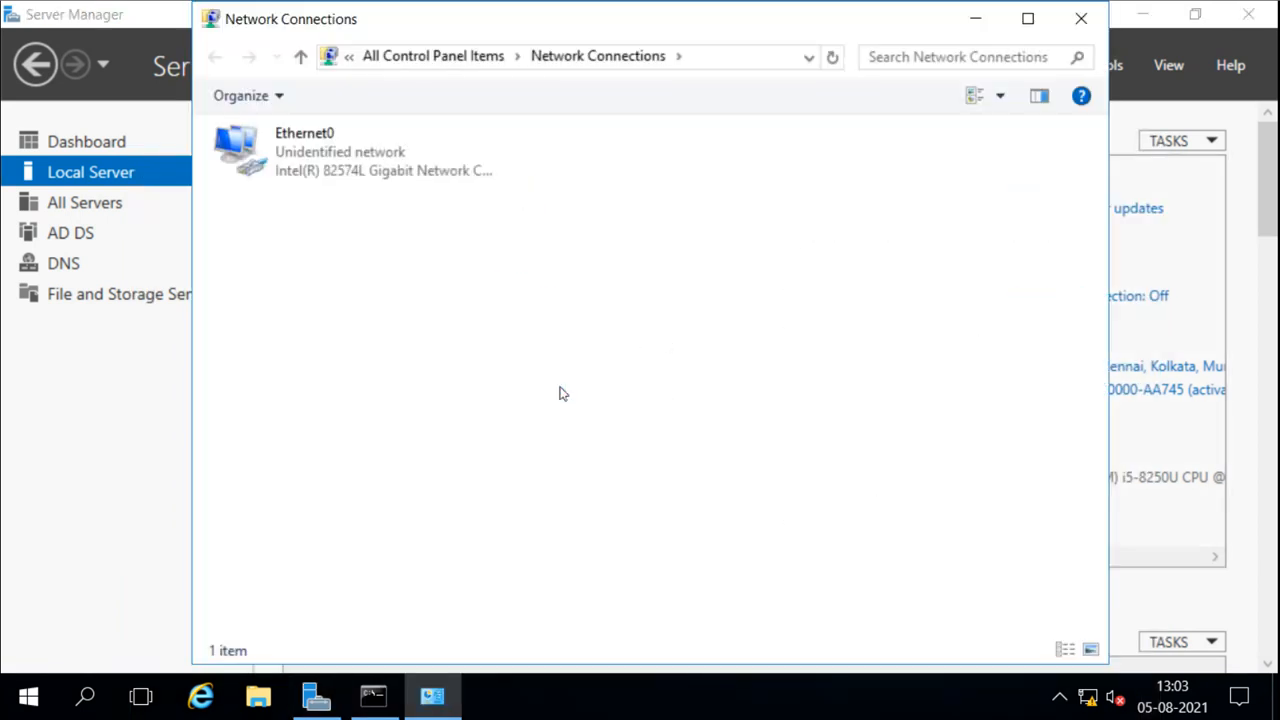
pyautogui.rightClick(313, 172)
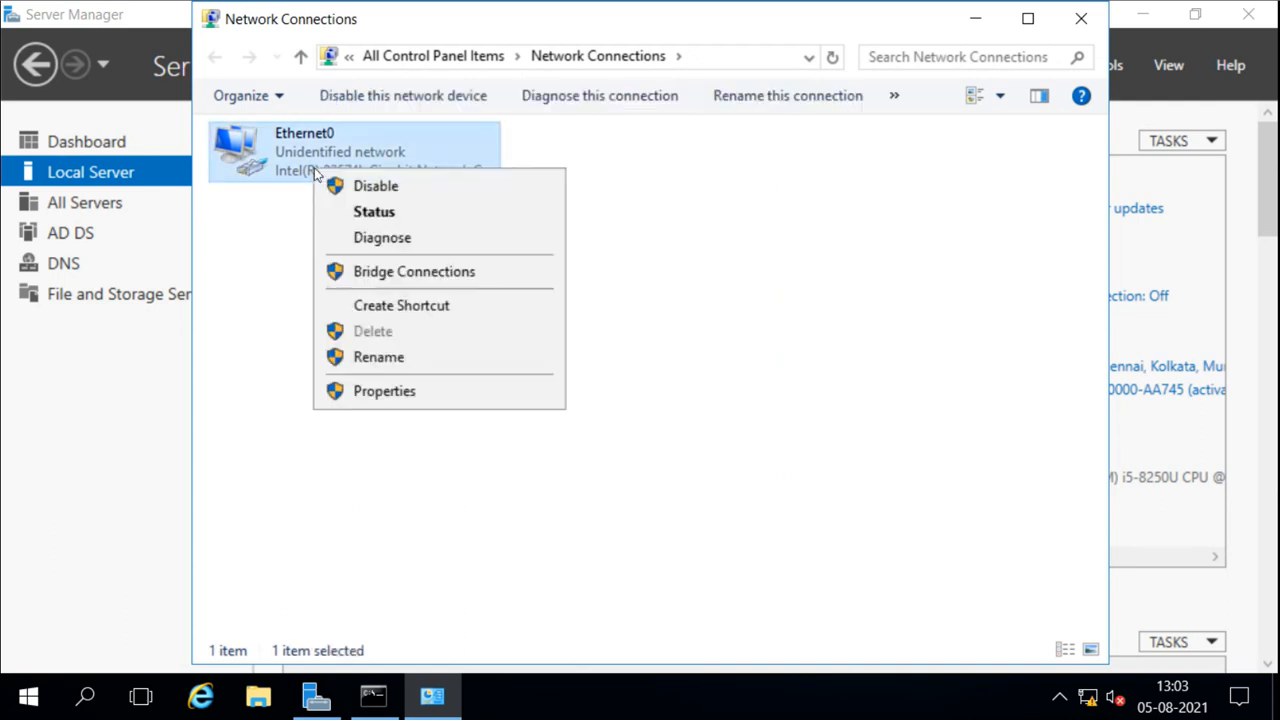
pyautogui.click(384, 391)
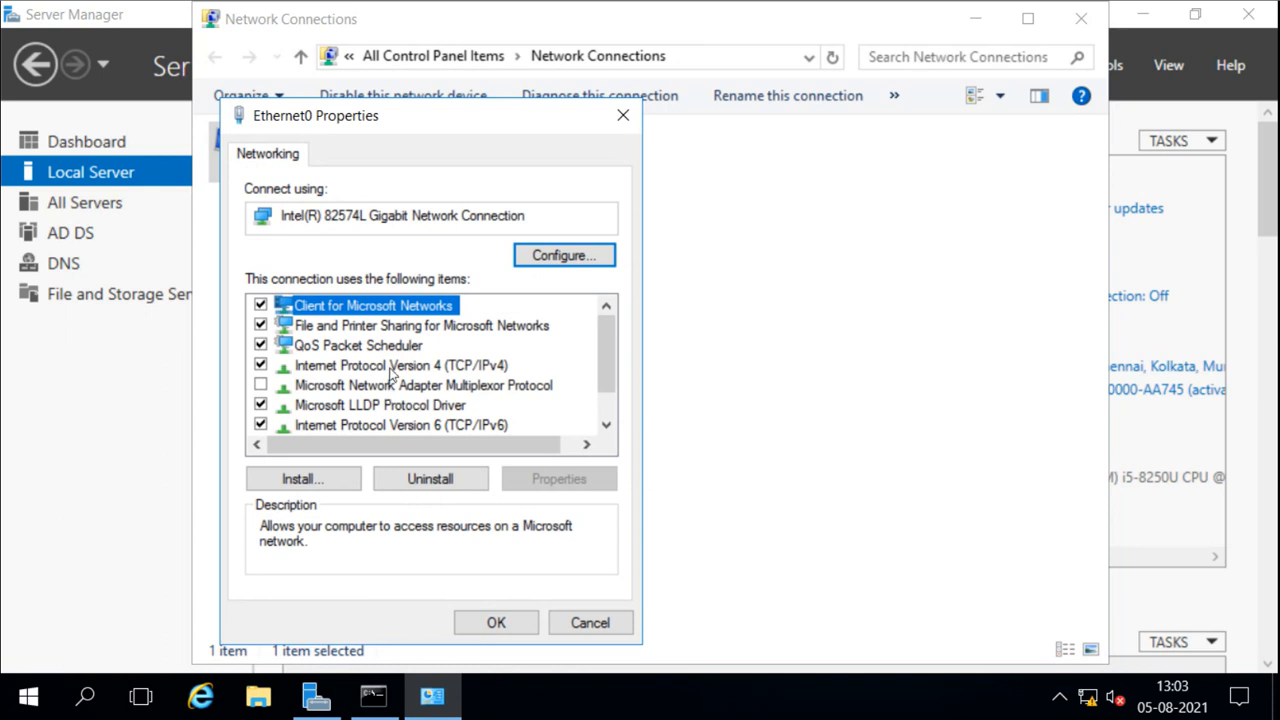
pyautogui.doubleClick(391, 367)
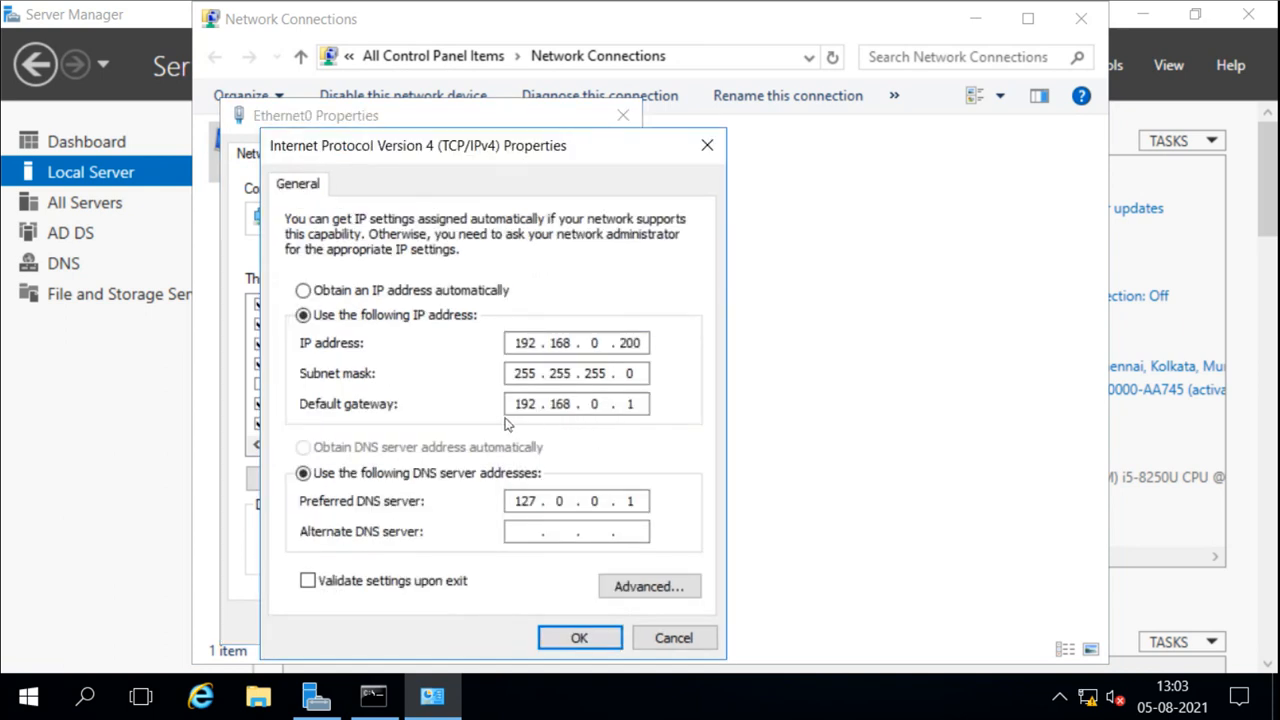
pyautogui.click(643, 403)
pyautogui.write('201')
pyautogui.click(567, 640)
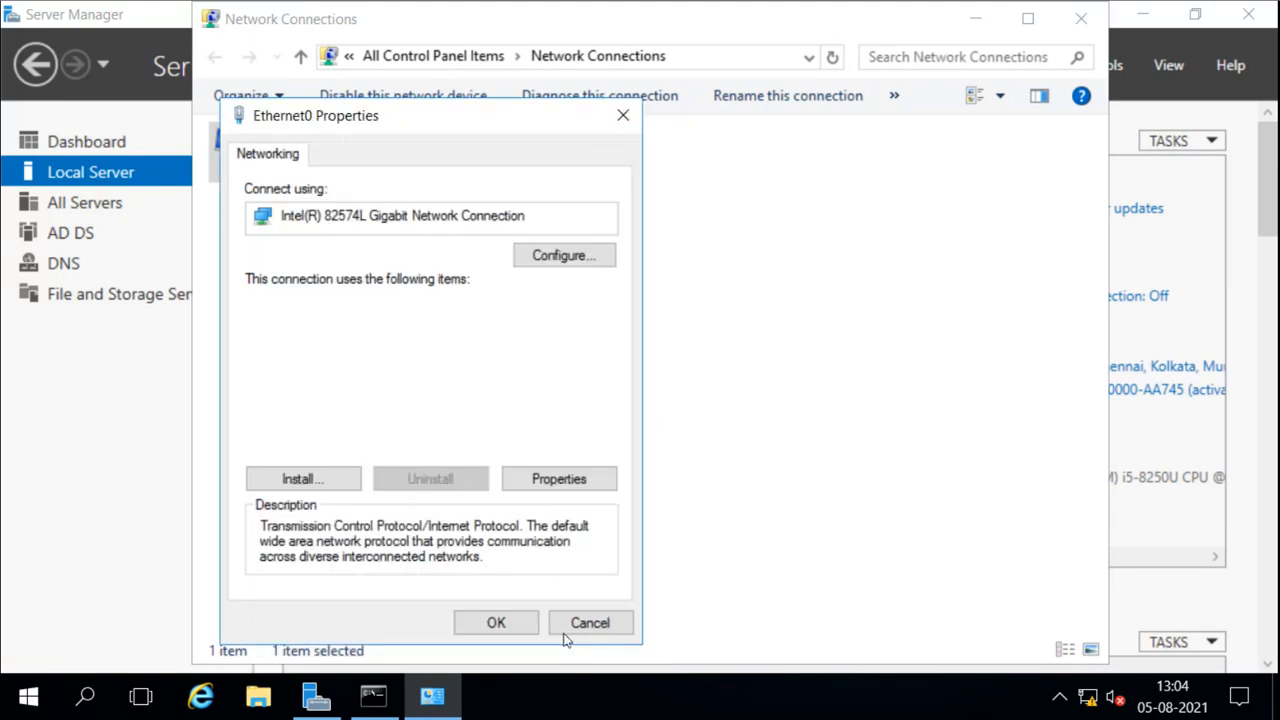
pyautogui.click(494, 622)
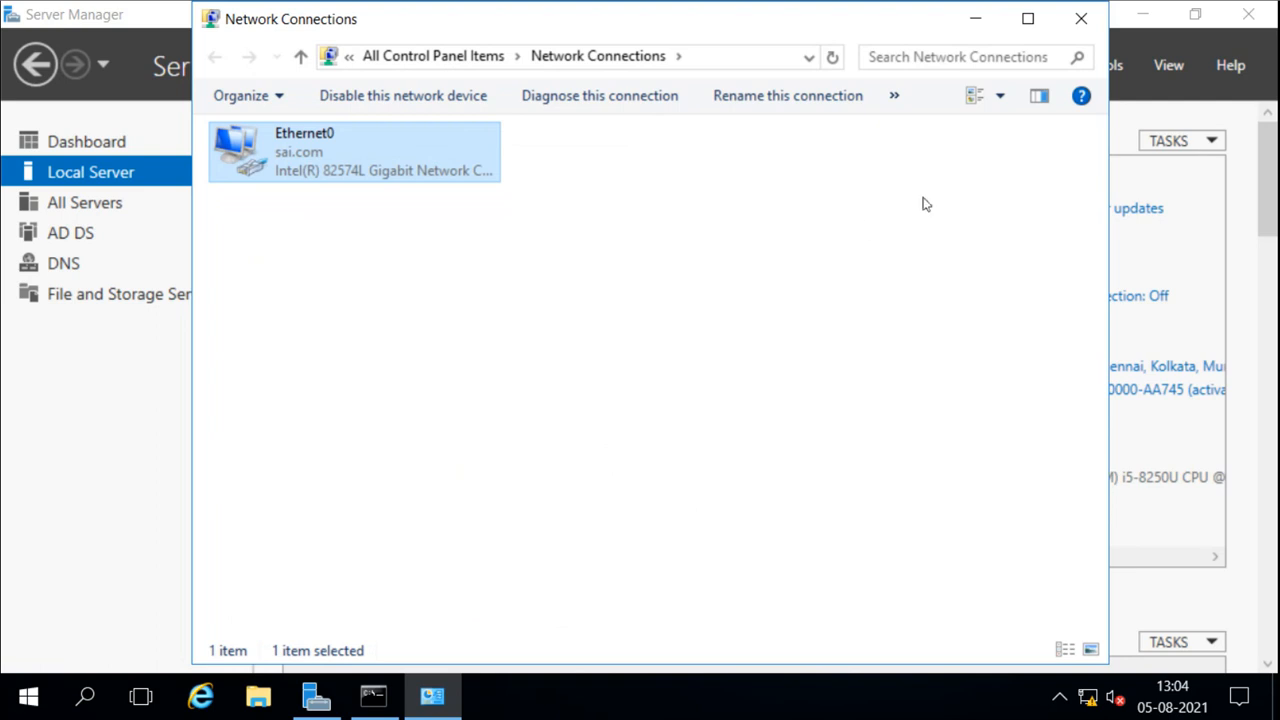
pyautogui.click(1082, 20)
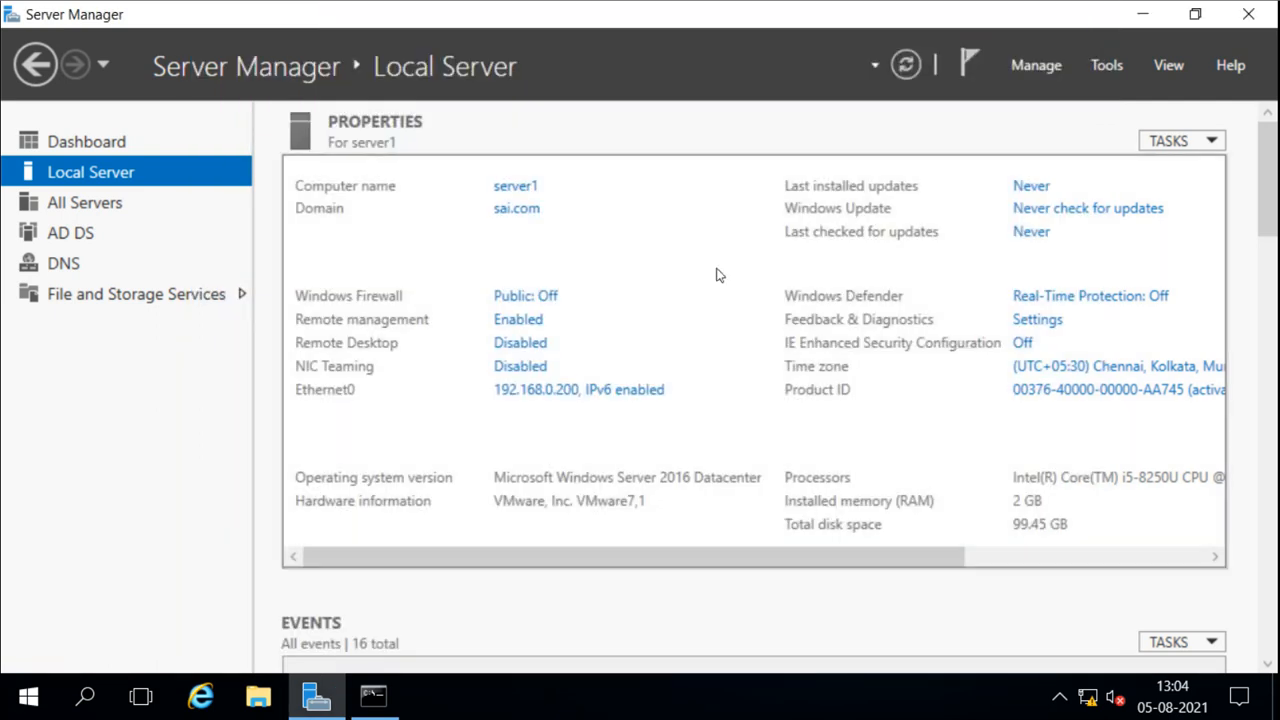
pyautogui.click(911, 72)
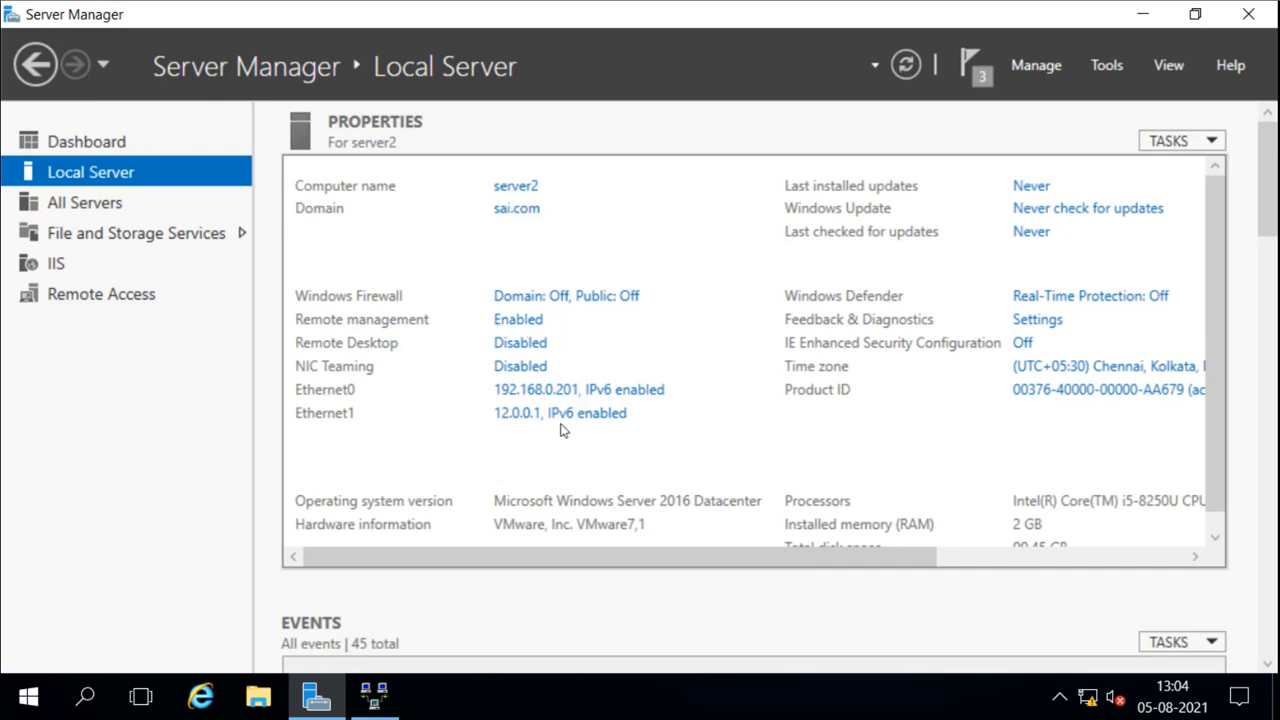
# Step: Switch to server2, open and maximize the Routing and Remote Access console, and launch the setup wizard for SERVER2 (local)
pyautogui.click(1102, 68)
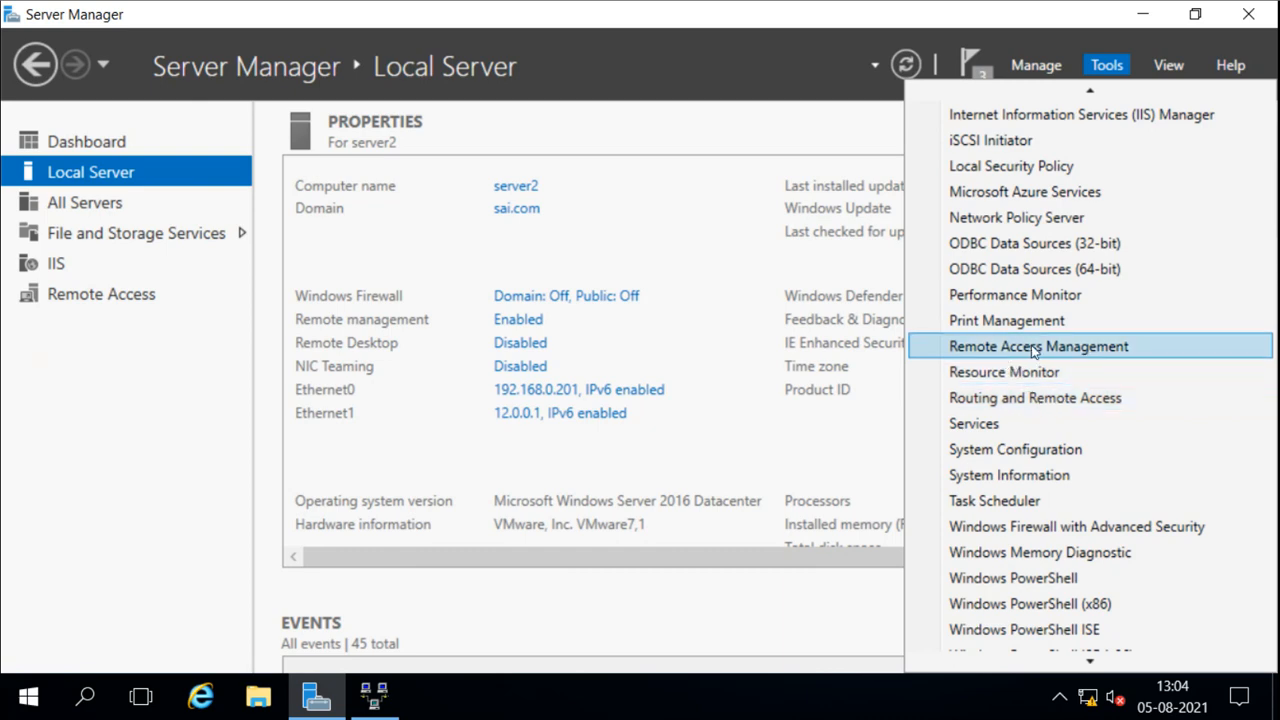
pyautogui.click(1030, 400)
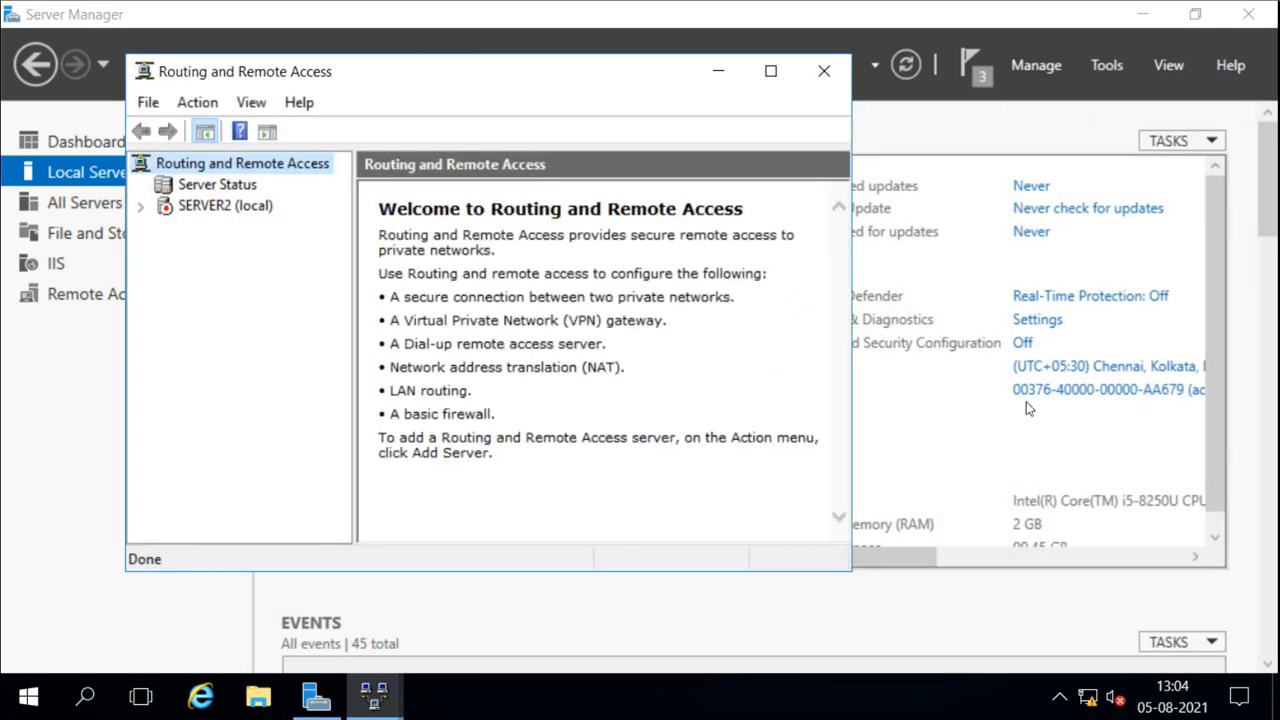
pyautogui.click(771, 72)
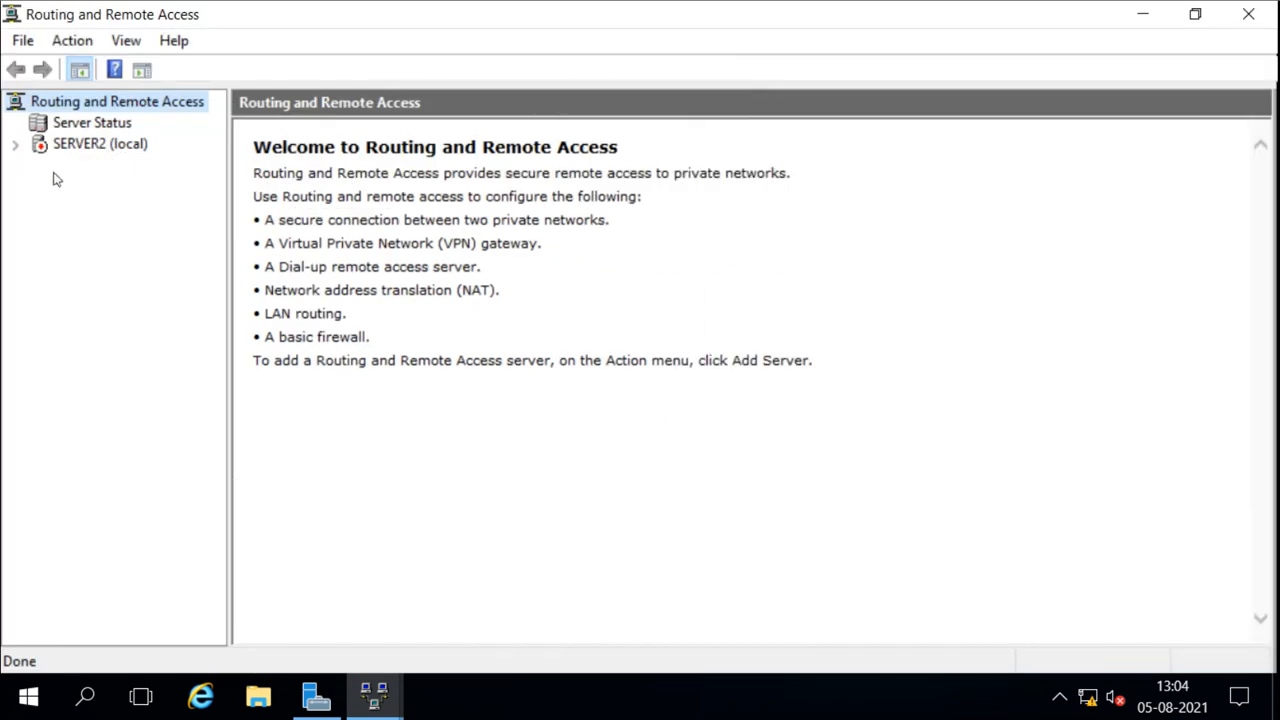
pyautogui.click(14, 147)
pyautogui.rightClick(55, 146)
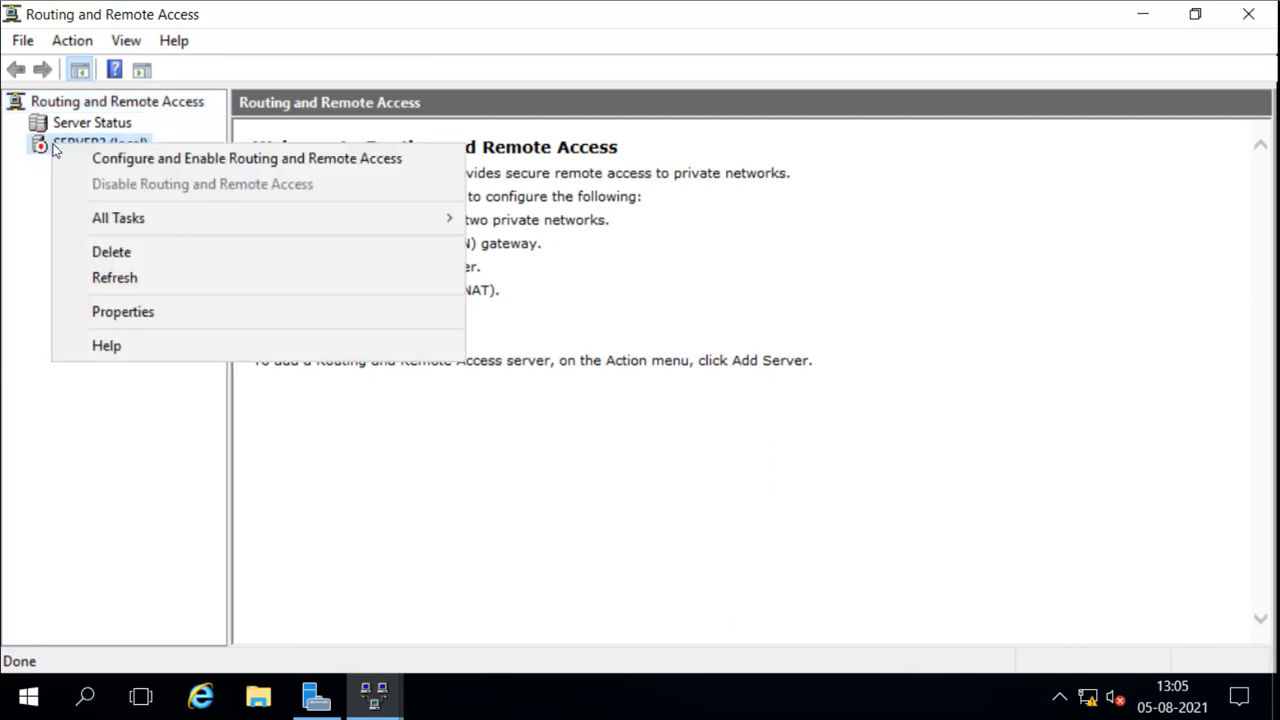
pyautogui.click(232, 159)
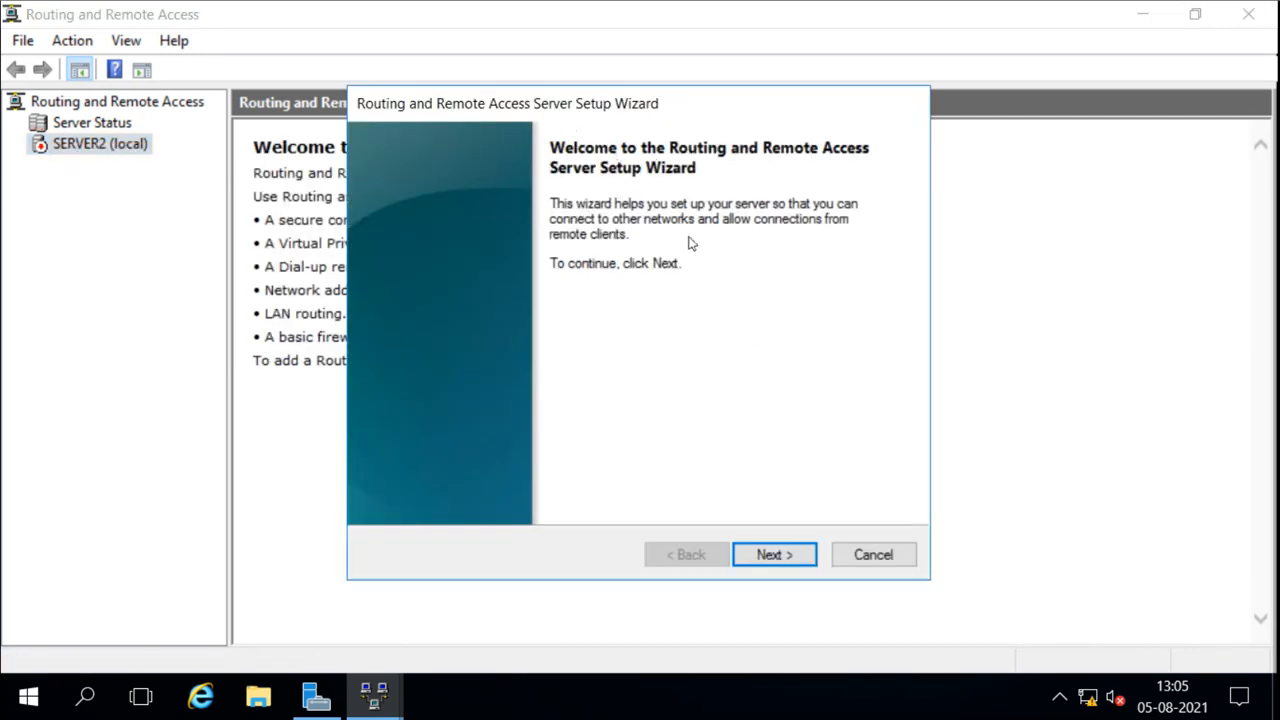
# Step: Choose a custom configuration with only LAN routing enabled and finish the Routing and Remote Access setup wizard
pyautogui.click(783, 555)
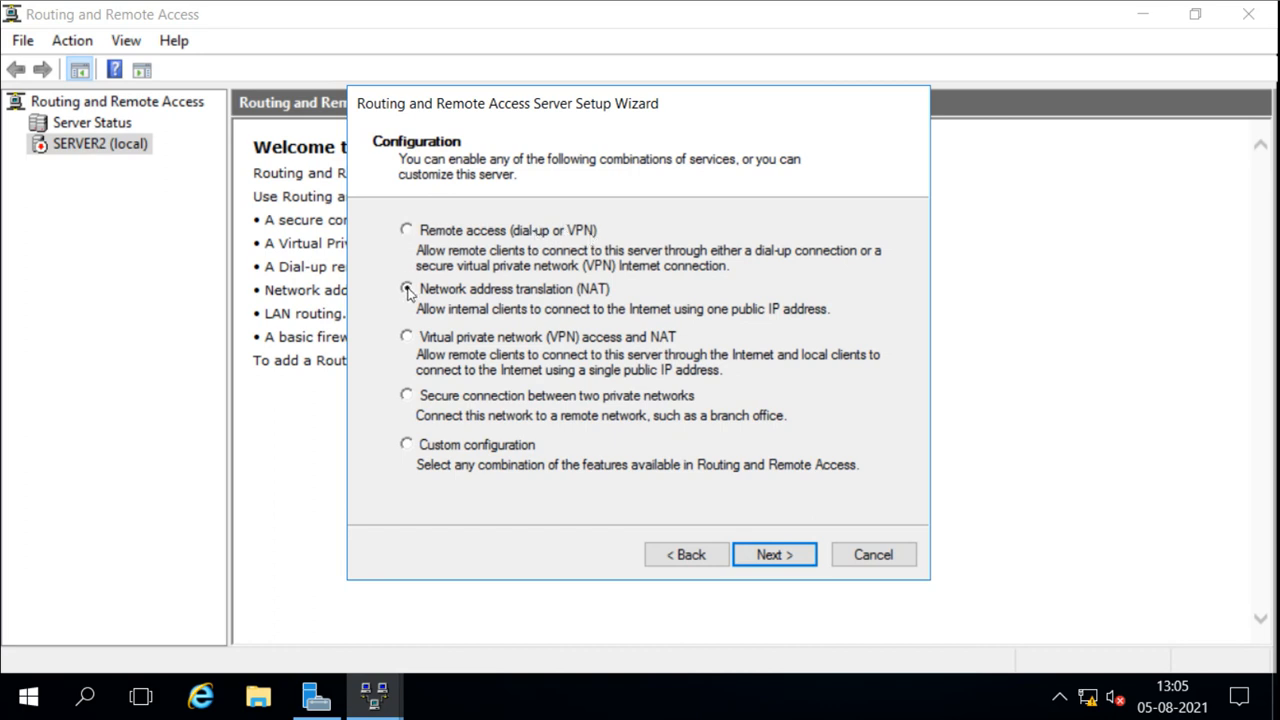
pyautogui.click(407, 289)
pyautogui.click(784, 552)
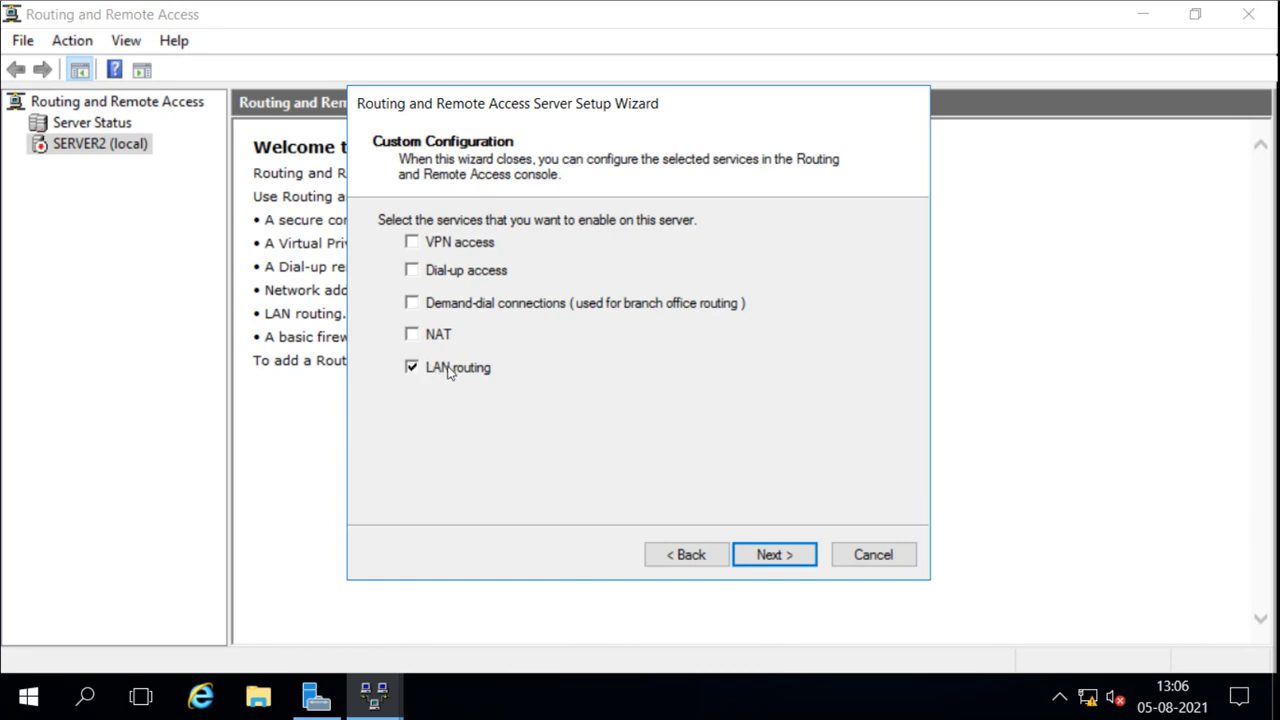
pyautogui.click(772, 555)
pyautogui.click(711, 556)
pyautogui.click(775, 556)
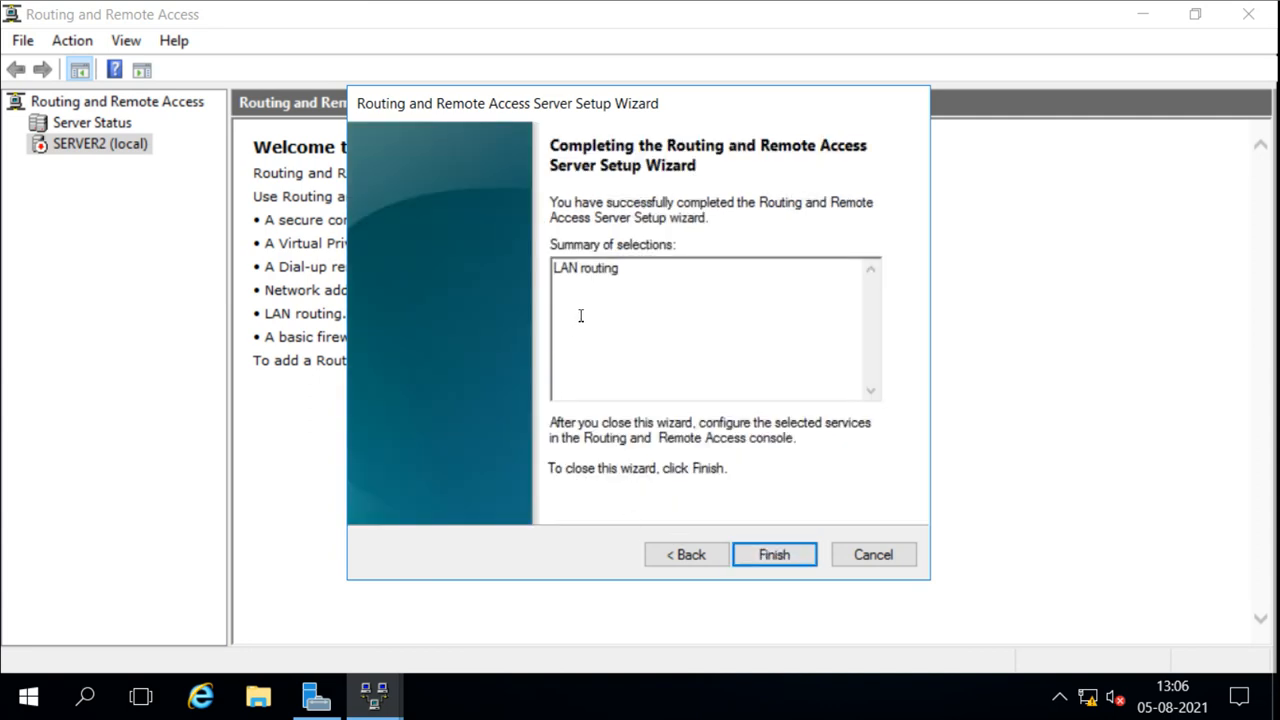
pyautogui.click(777, 558)
pyautogui.click(775, 556)
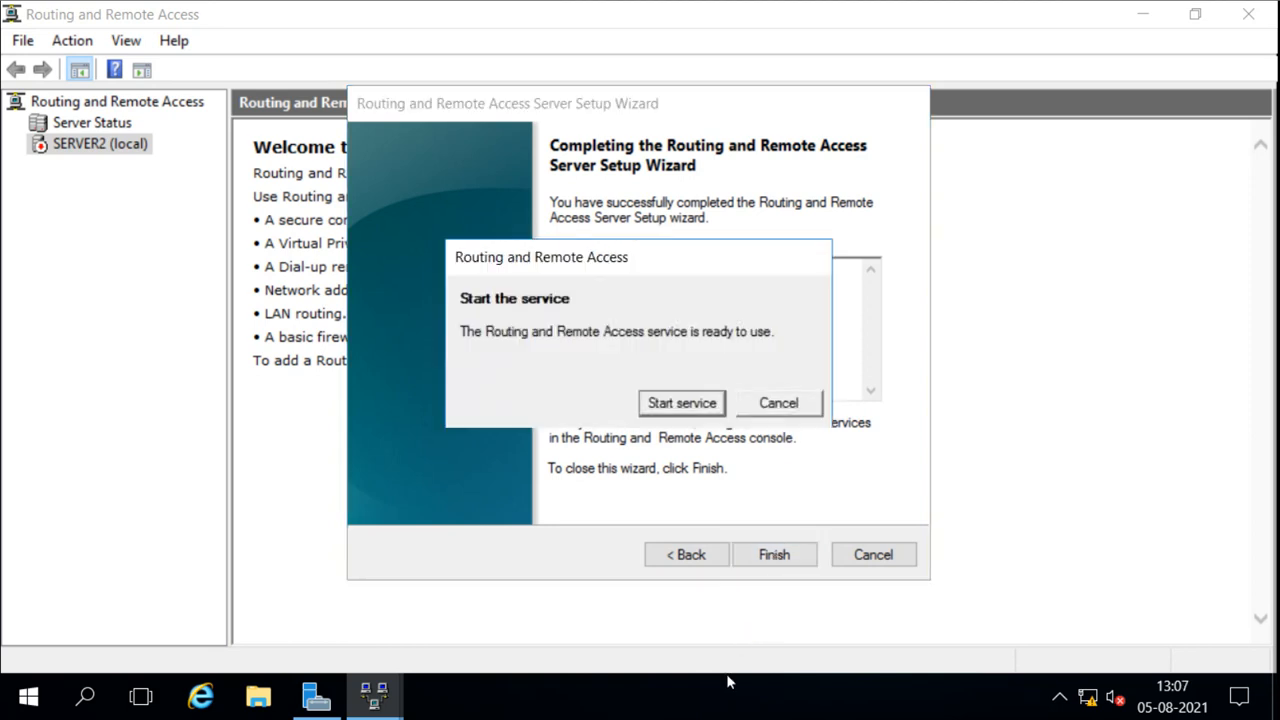
# Step: Start the Routing and Remote Access service and select SERVER2 (local) in the console
pyautogui.click(681, 406)
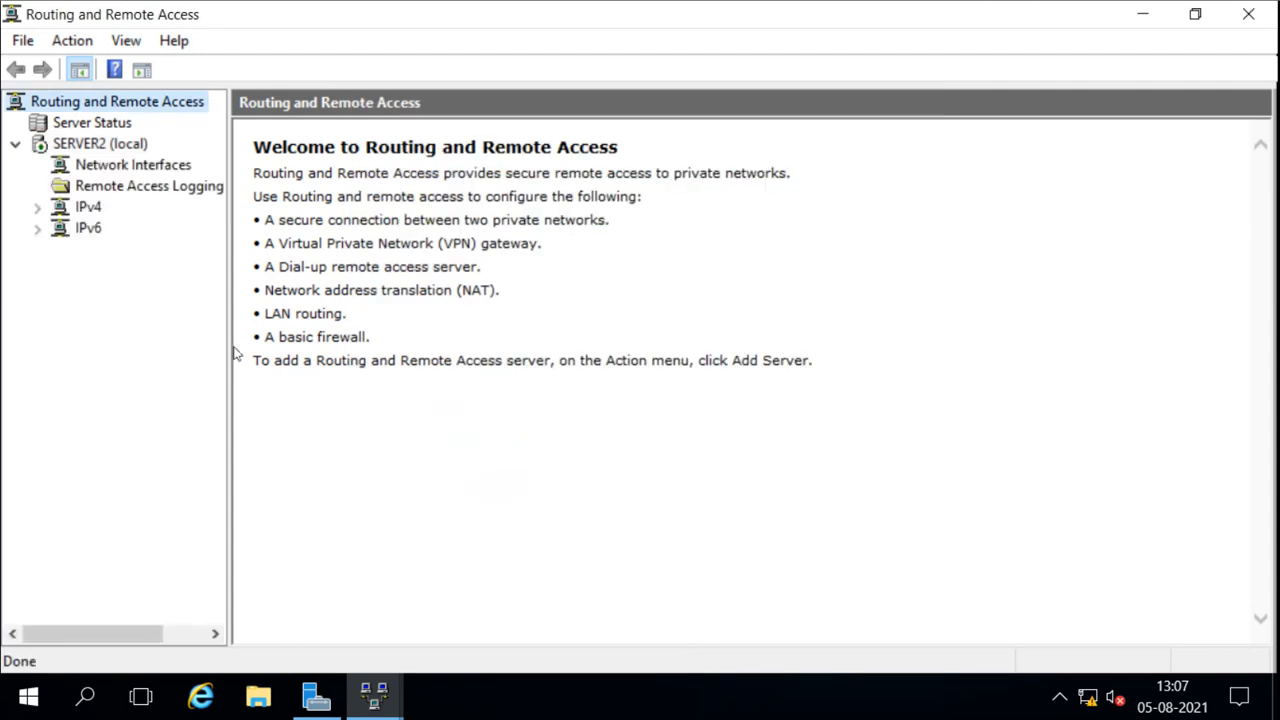
pyautogui.click(56, 146)
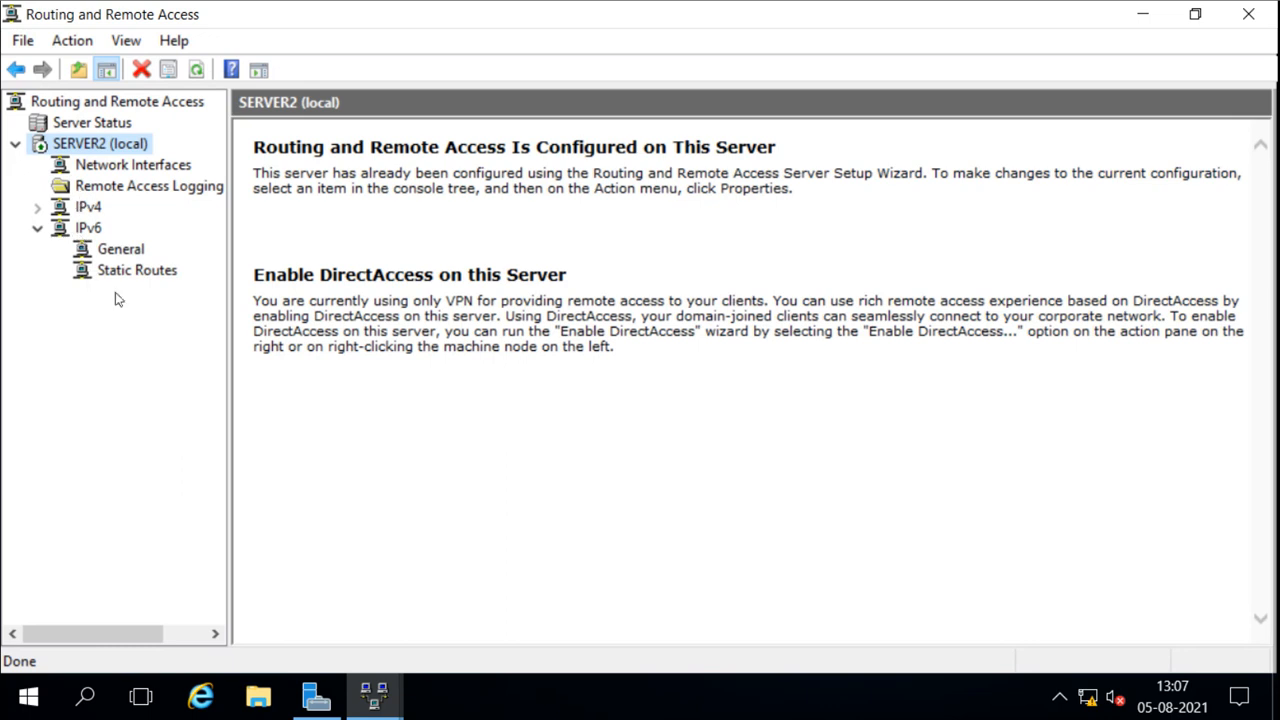
# Step: Examine SERVER2's network interfaces, going through Loopback, Internal, Ethernet1 and Ethernet0
pyautogui.click(86, 168)
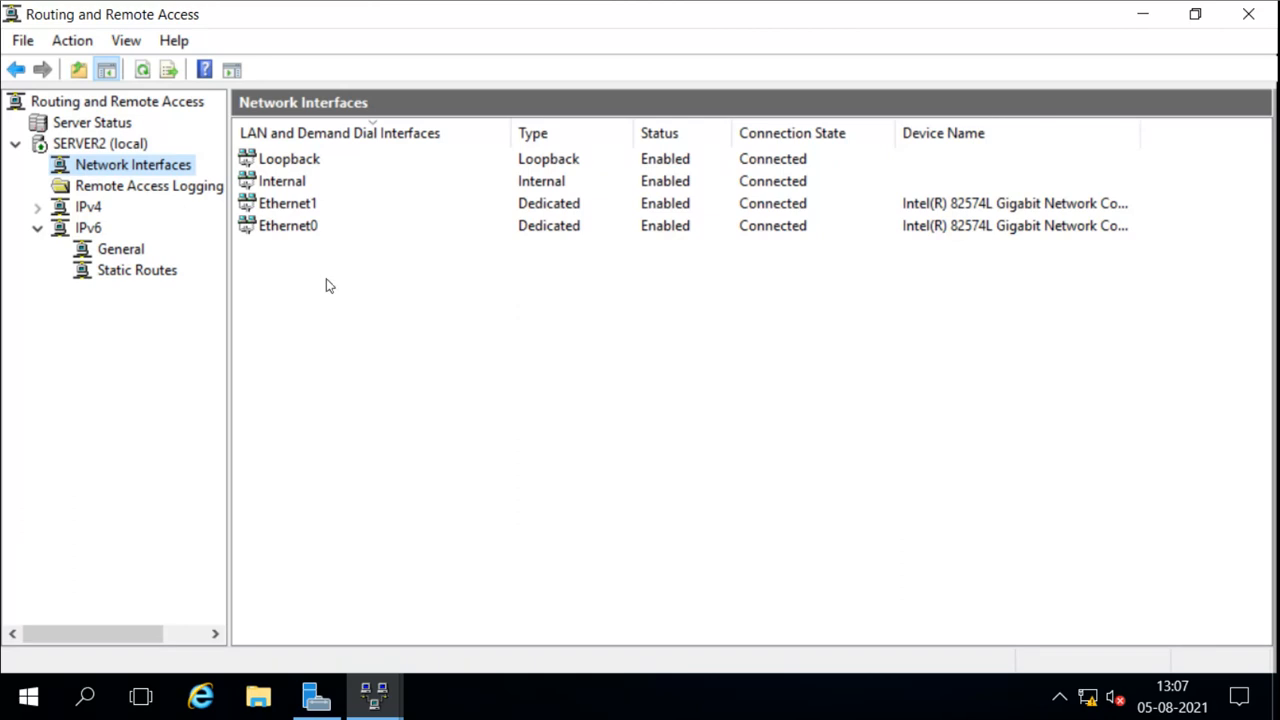
pyautogui.click(285, 210)
pyautogui.click(285, 228)
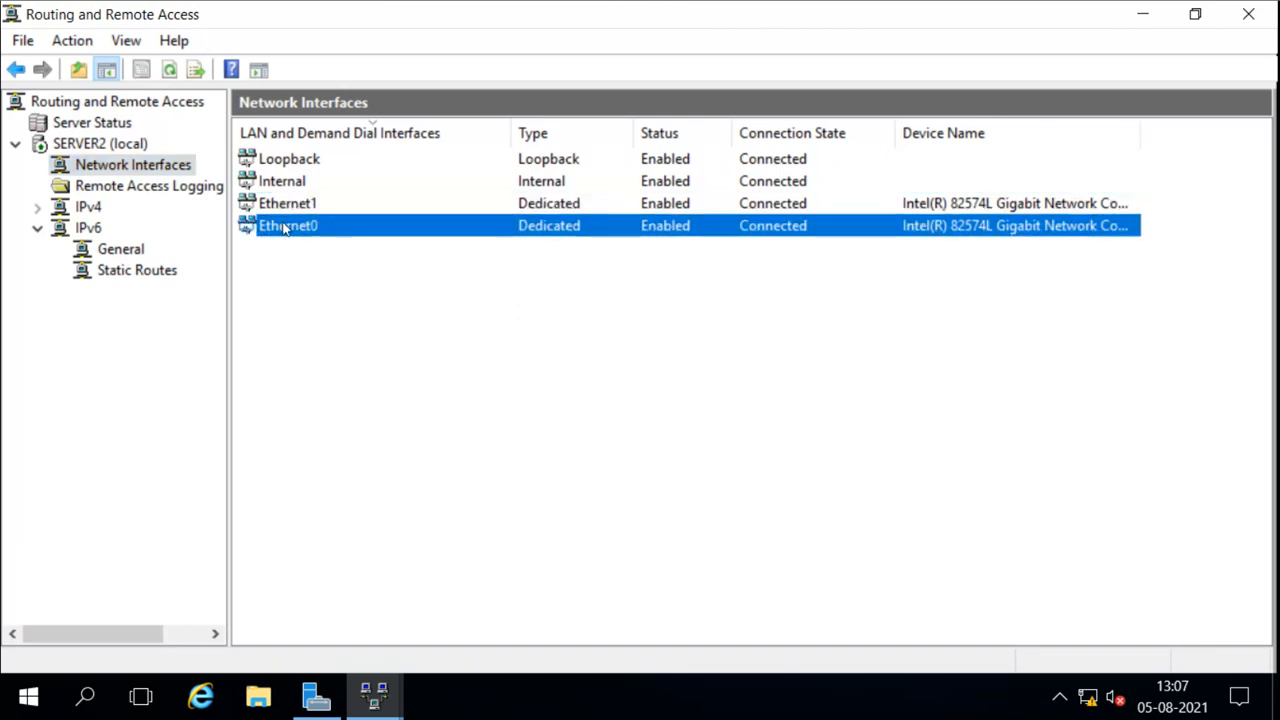
pyautogui.click(288, 164)
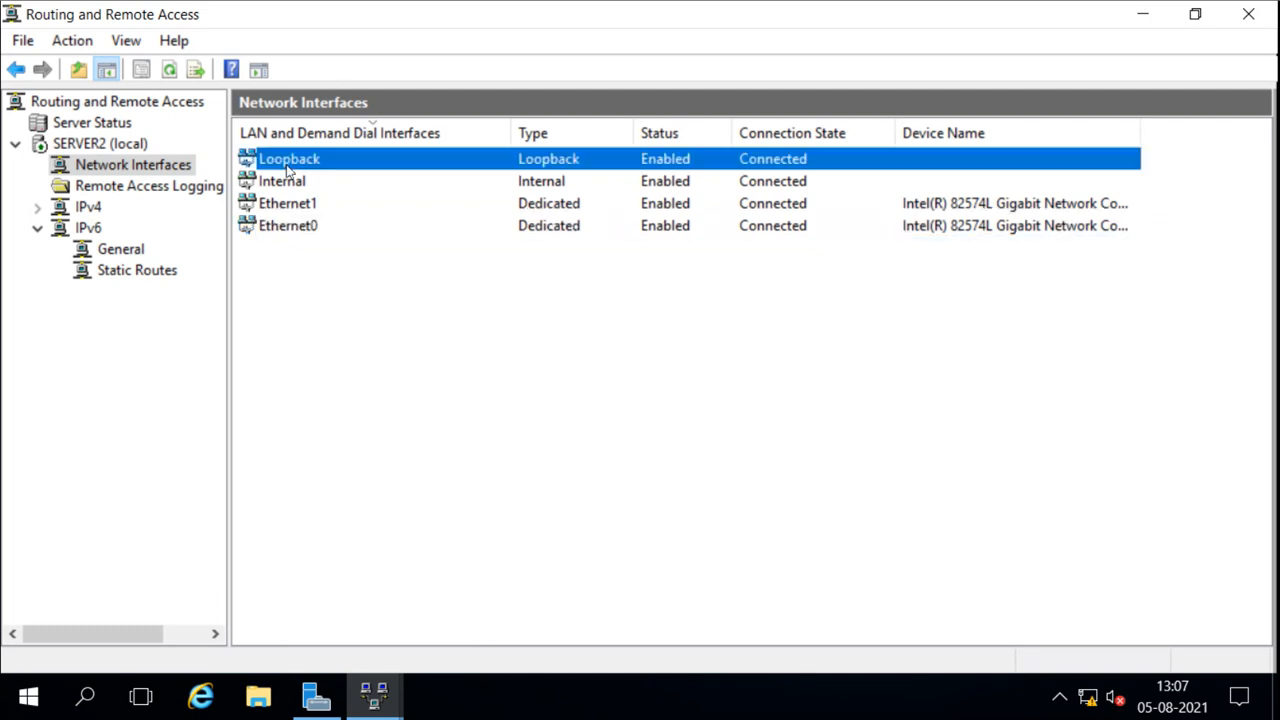
pyautogui.click(289, 185)
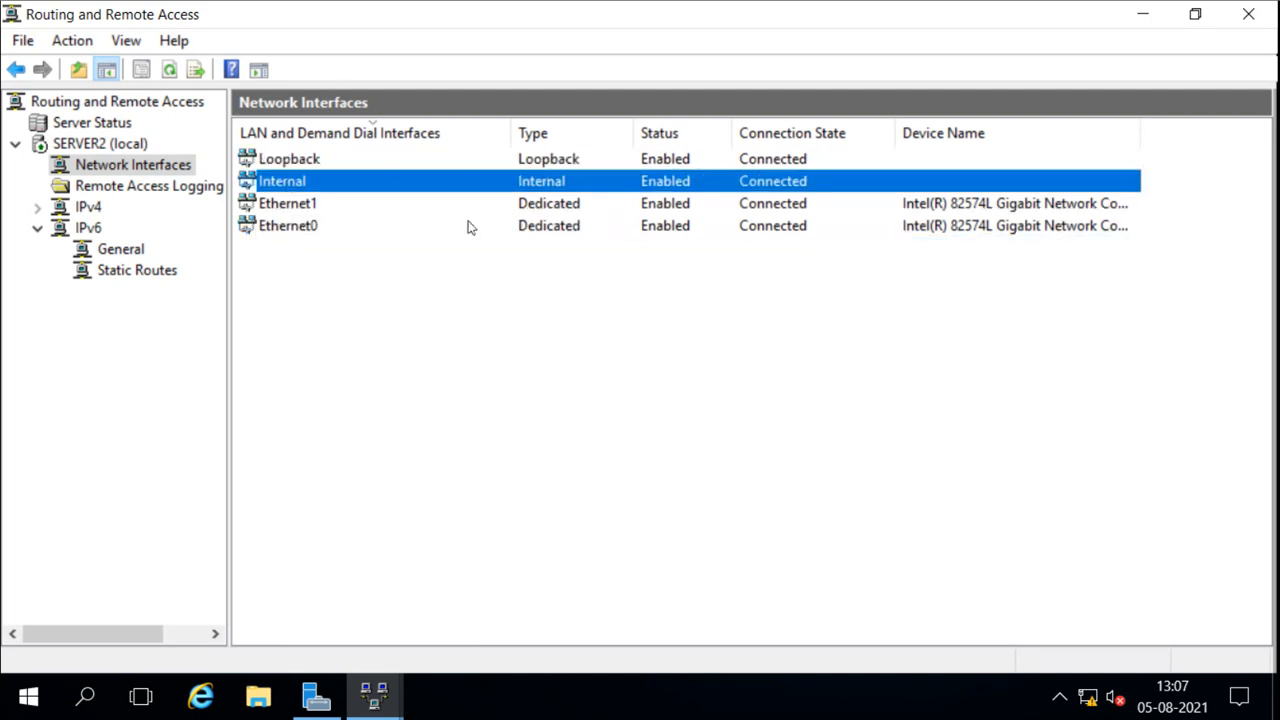
pyautogui.click(281, 208)
pyautogui.click(284, 228)
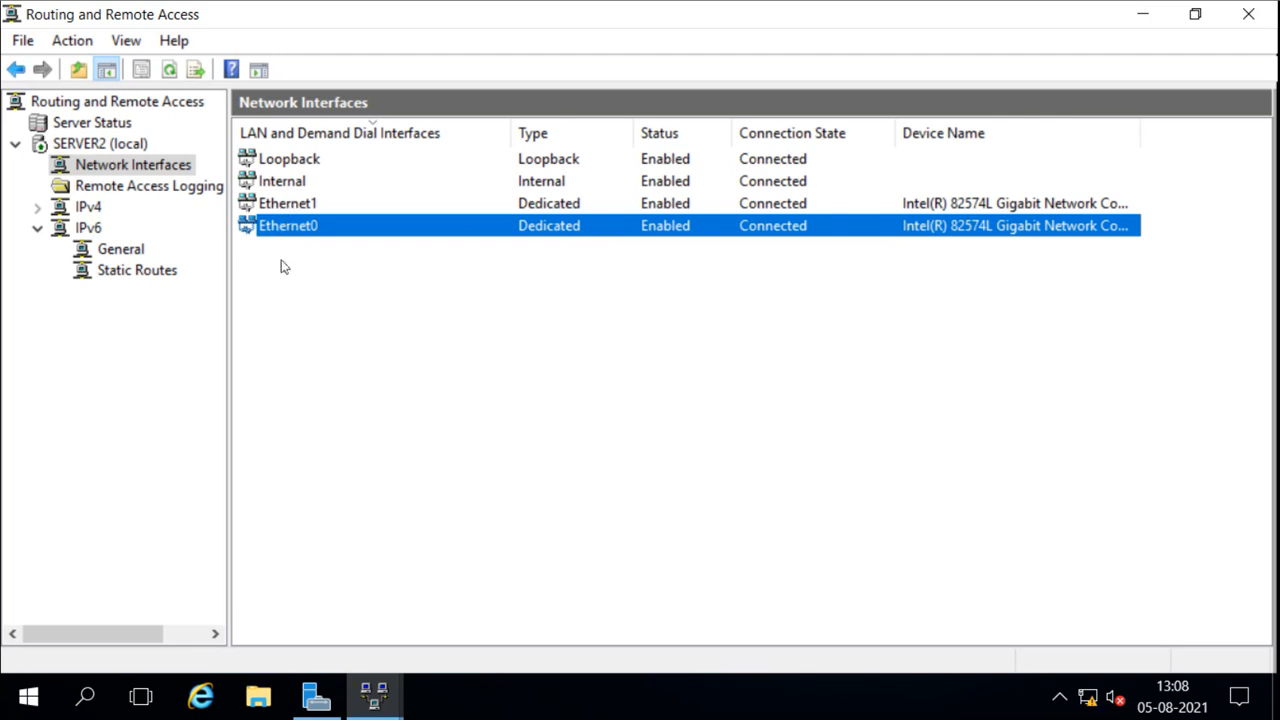
# Step: Review SERVER2's Remote Access Logging node, then expand IPv4 and view its General interfaces and Static Routes
pyautogui.click(120, 188)
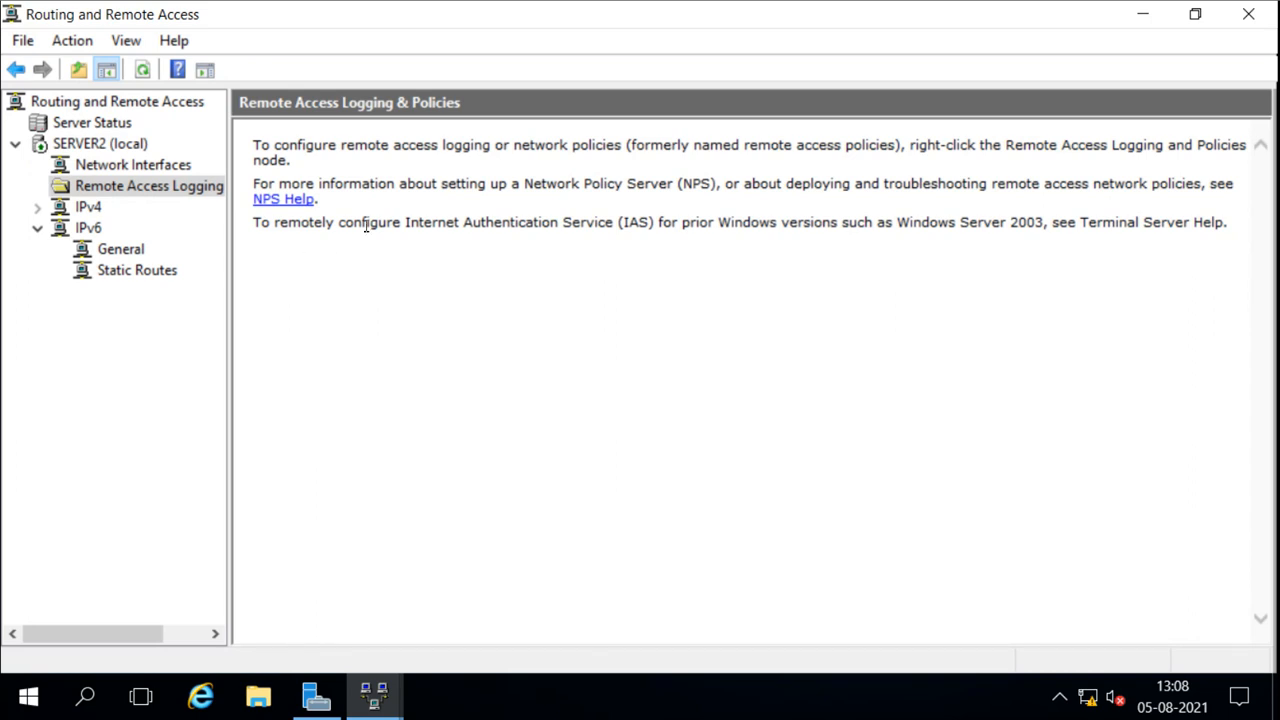
pyautogui.click(68, 212)
pyautogui.click(40, 210)
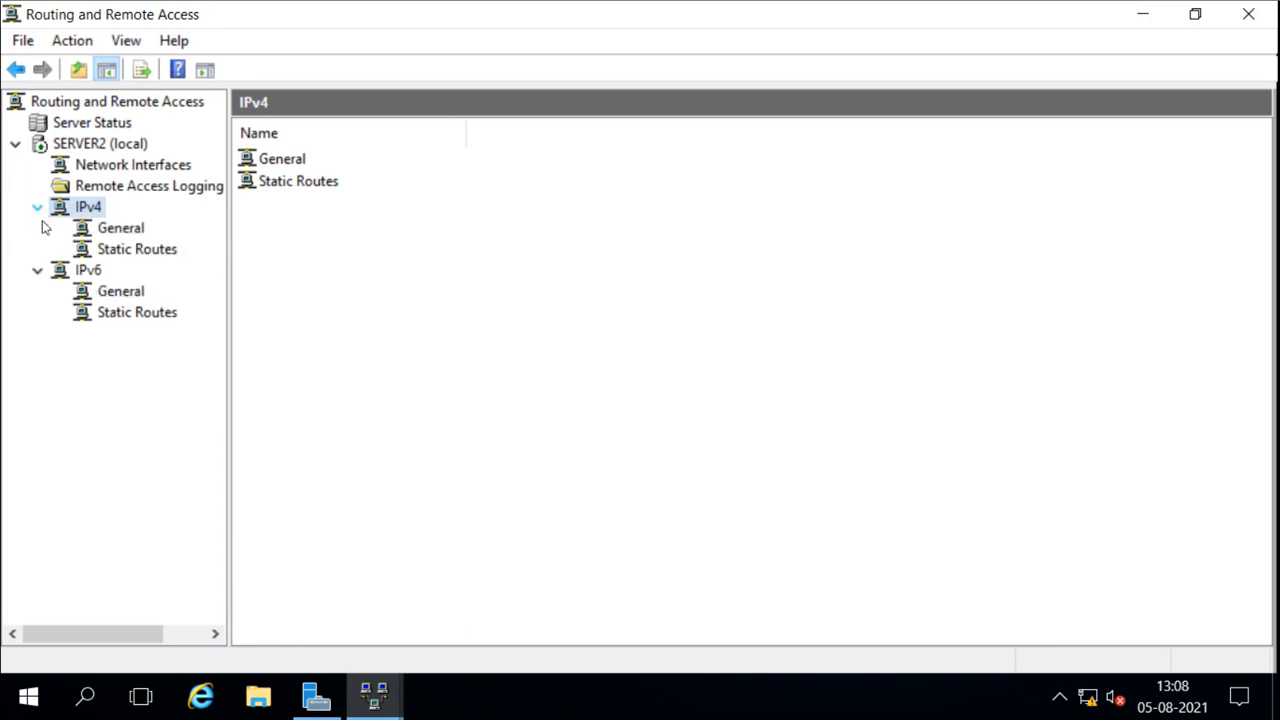
pyautogui.click(118, 230)
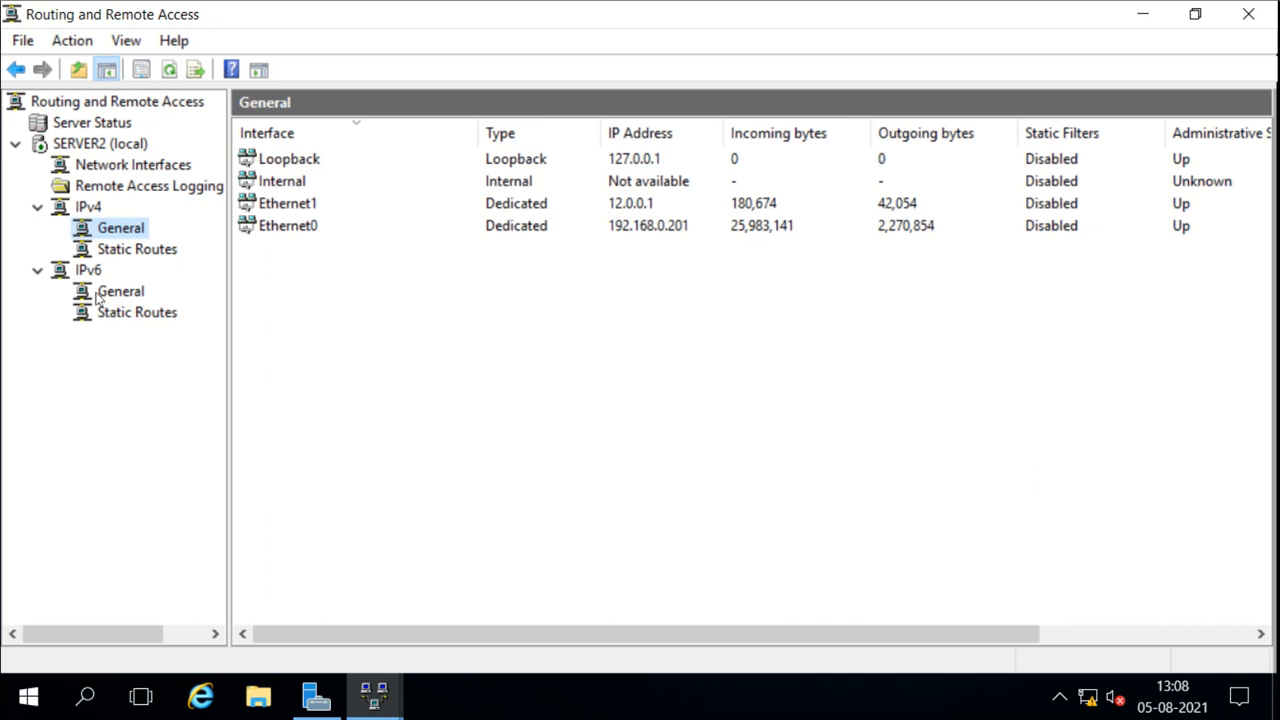
pyautogui.click(110, 252)
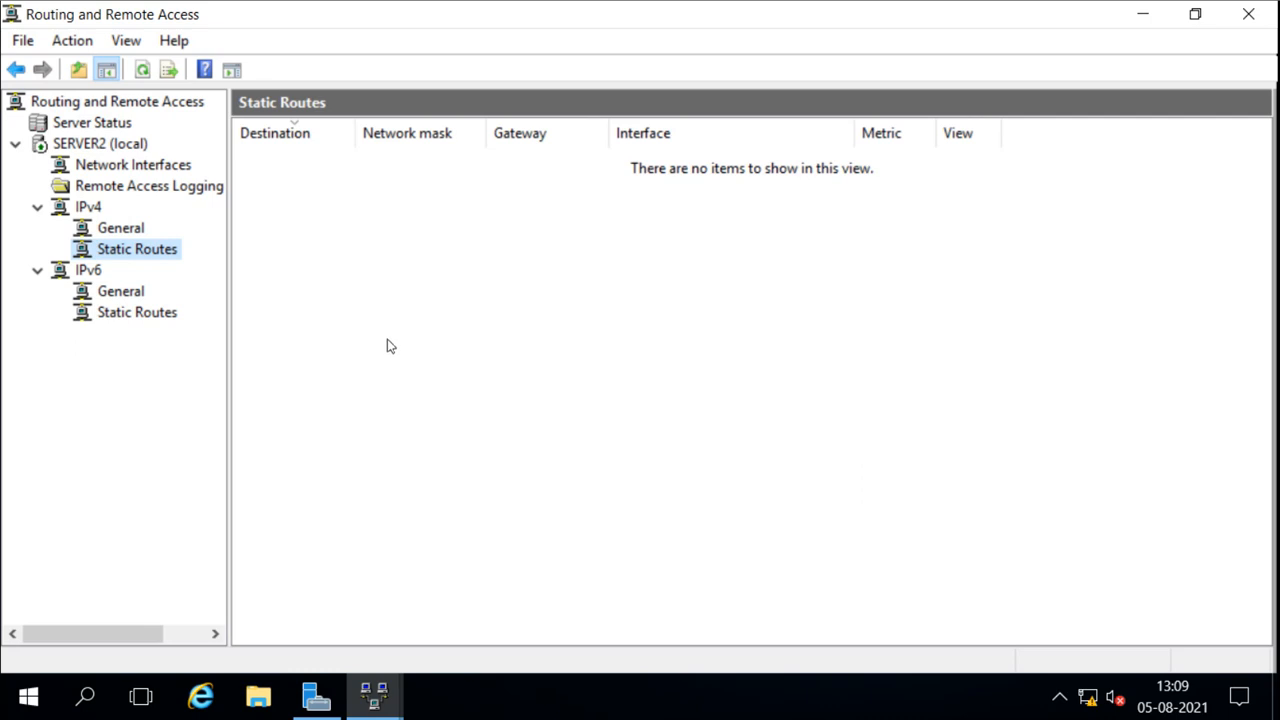
# Step: Switch to server1, bring up its Command Prompt, and ping 12.0.0.2 again
pyautogui.moveTo(378, 688)
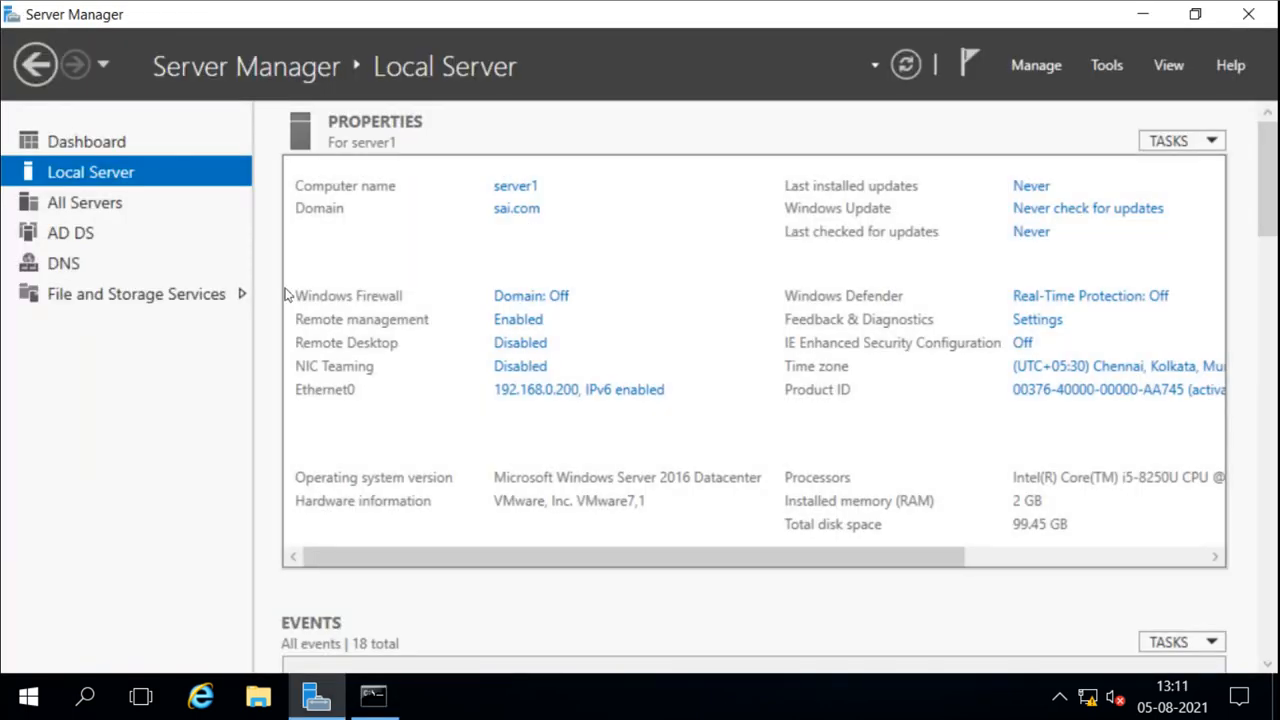
pyautogui.click(373, 695)
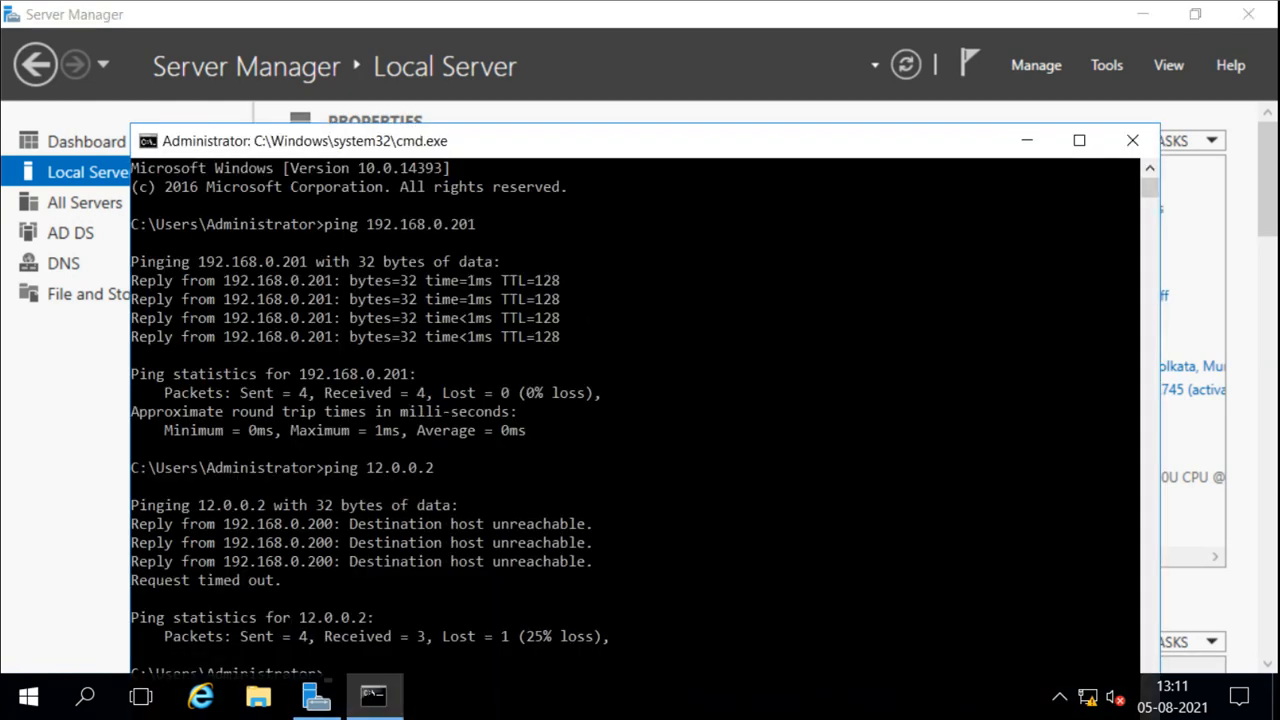
pyautogui.moveTo(578, 157); pyautogui.dragTo(568, 79)
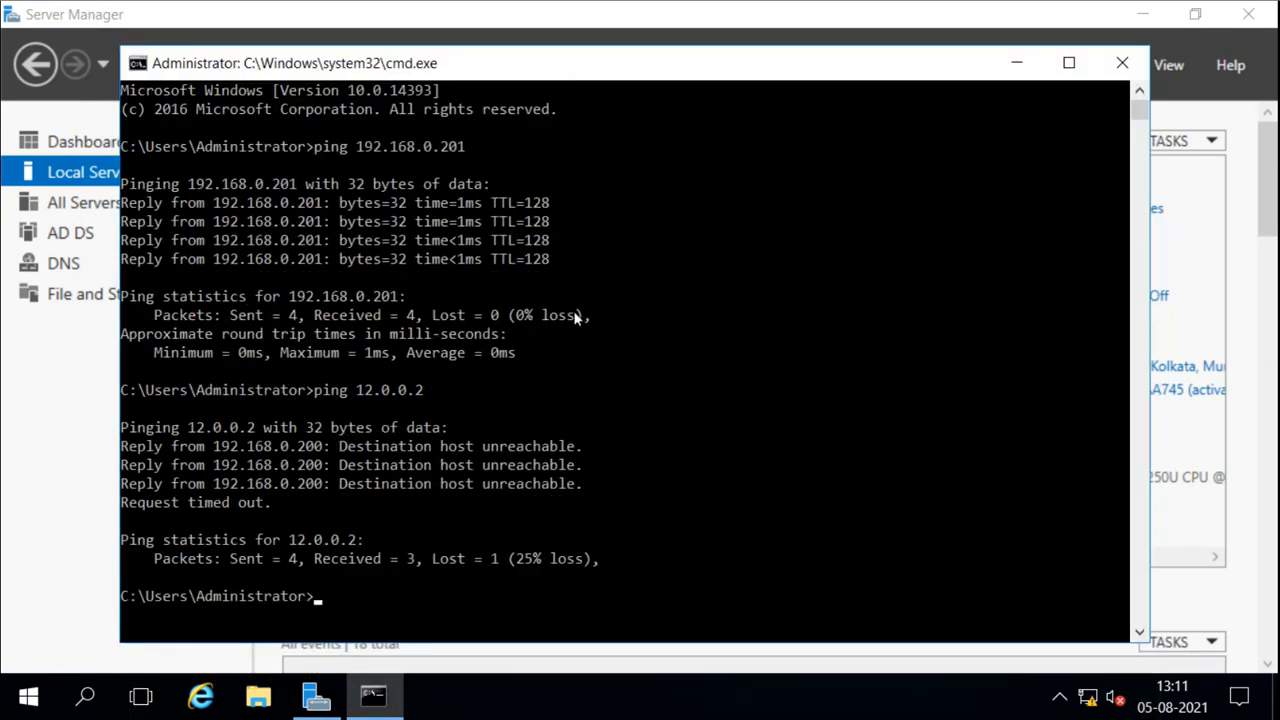
pyautogui.doubleClick(369, 397)
pyautogui.click(594, 501)
pyautogui.press('Up')
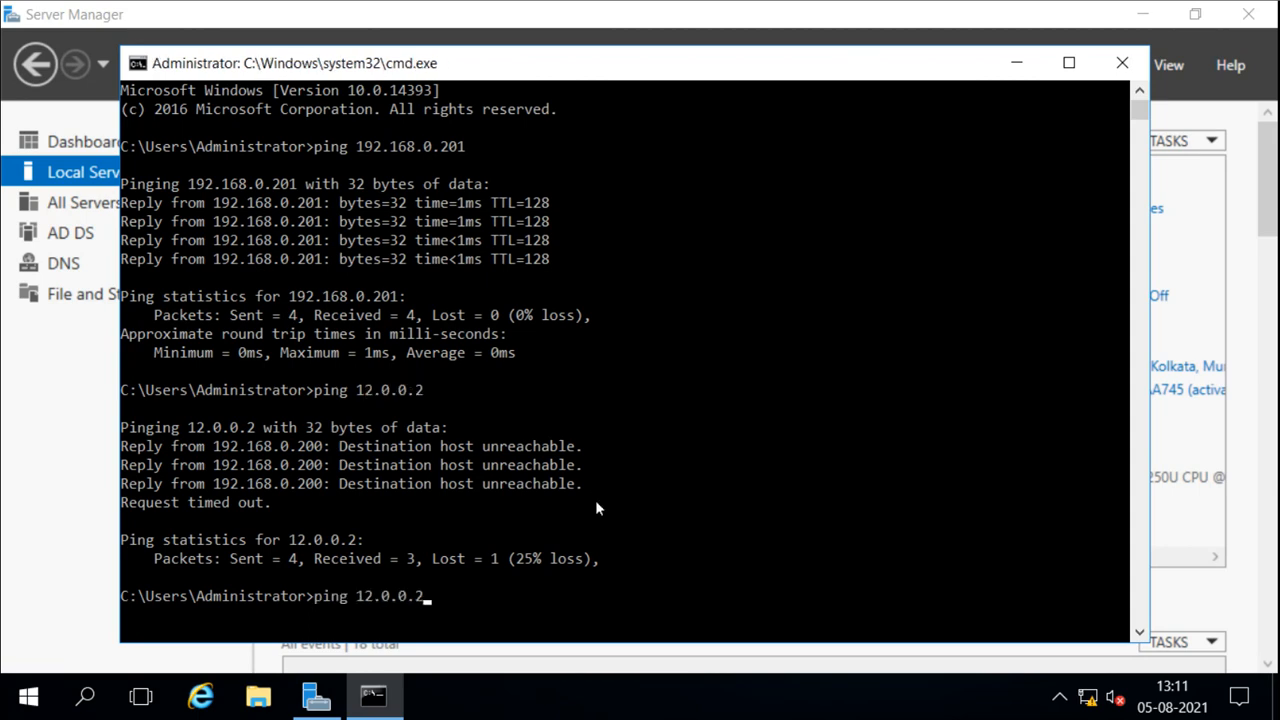
pyautogui.press('Return')
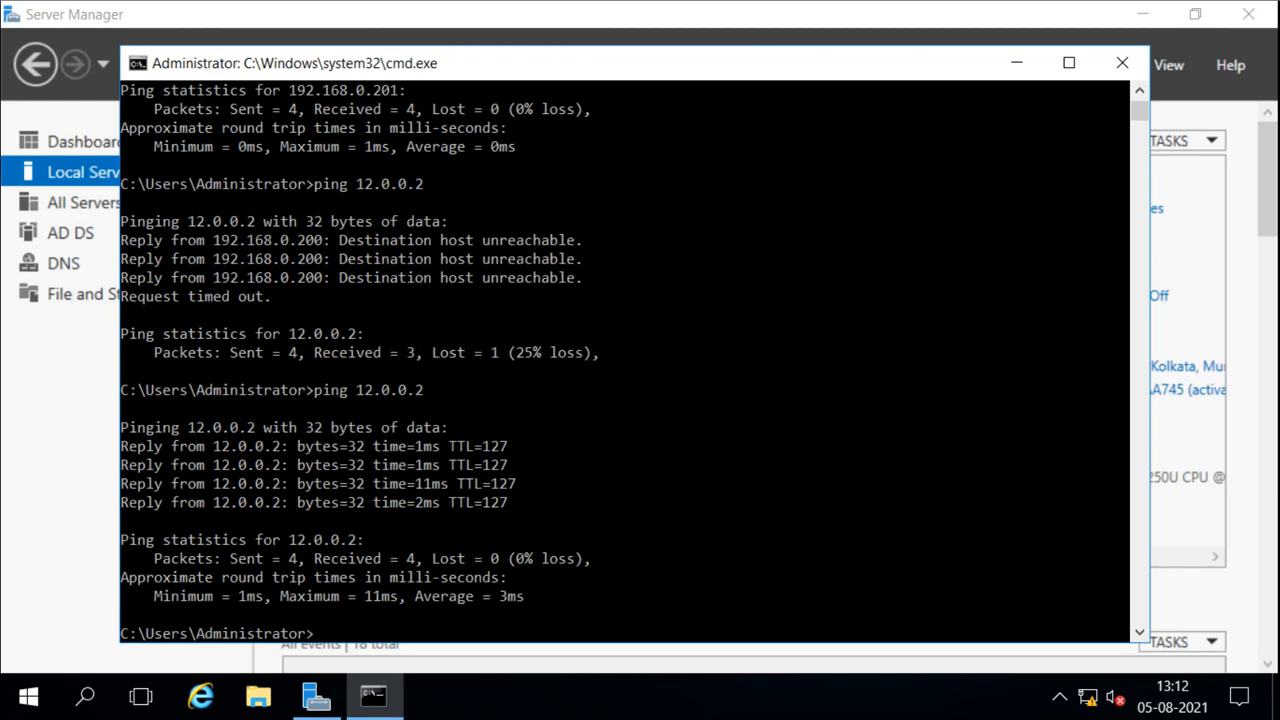
# Step: Switch to server3, bring up its Command Prompt, and ping 192.168.0.200 again
pyautogui.click(706, 718)
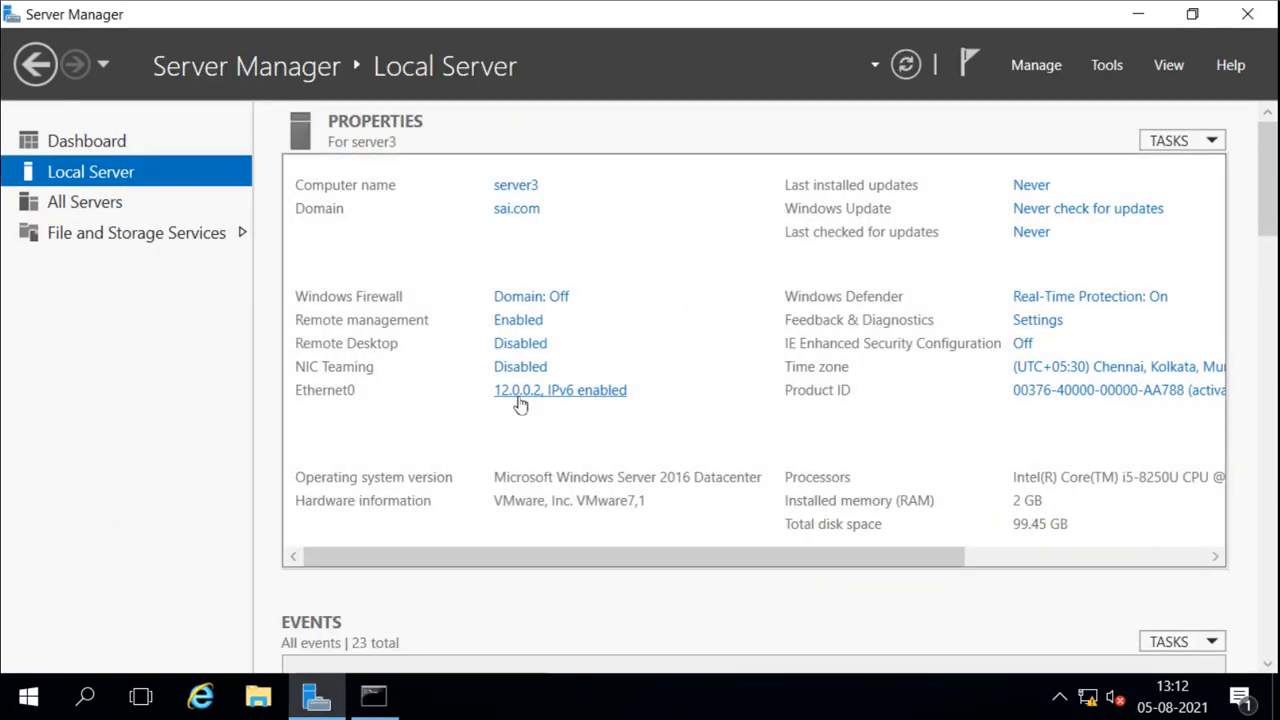
pyautogui.click(373, 697)
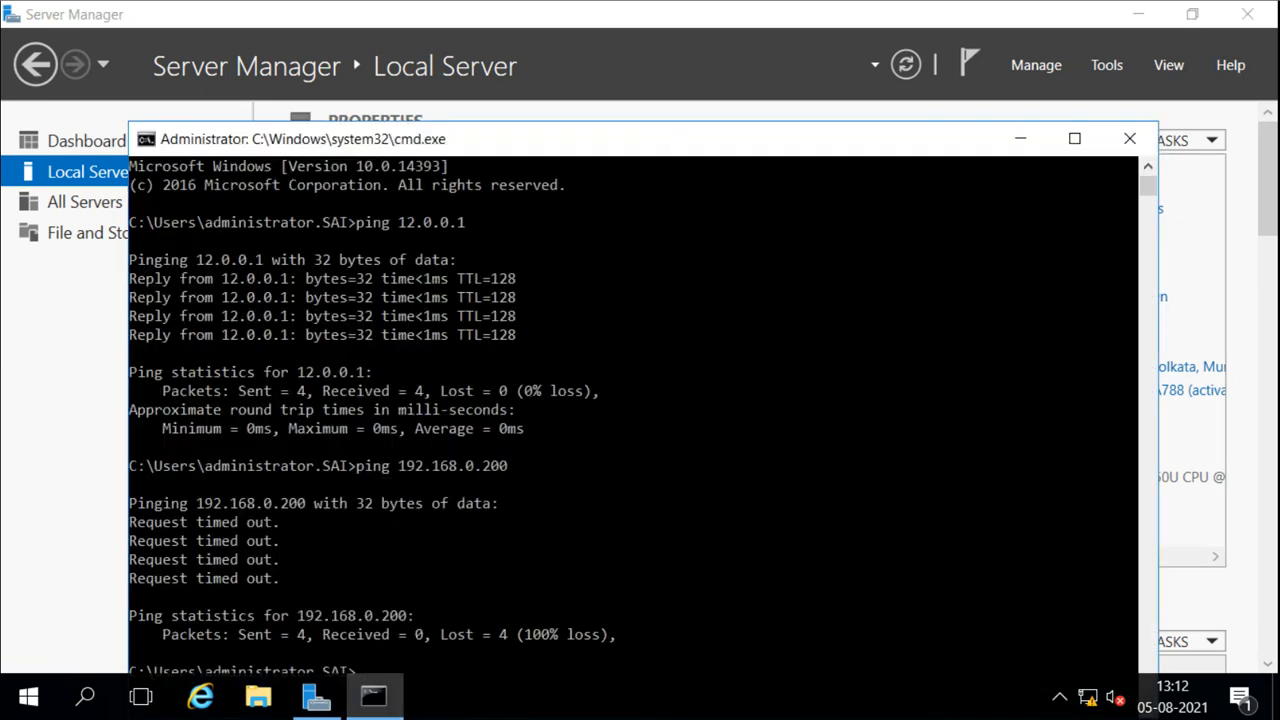
pyautogui.moveTo(676, 145); pyautogui.dragTo(666, 33)
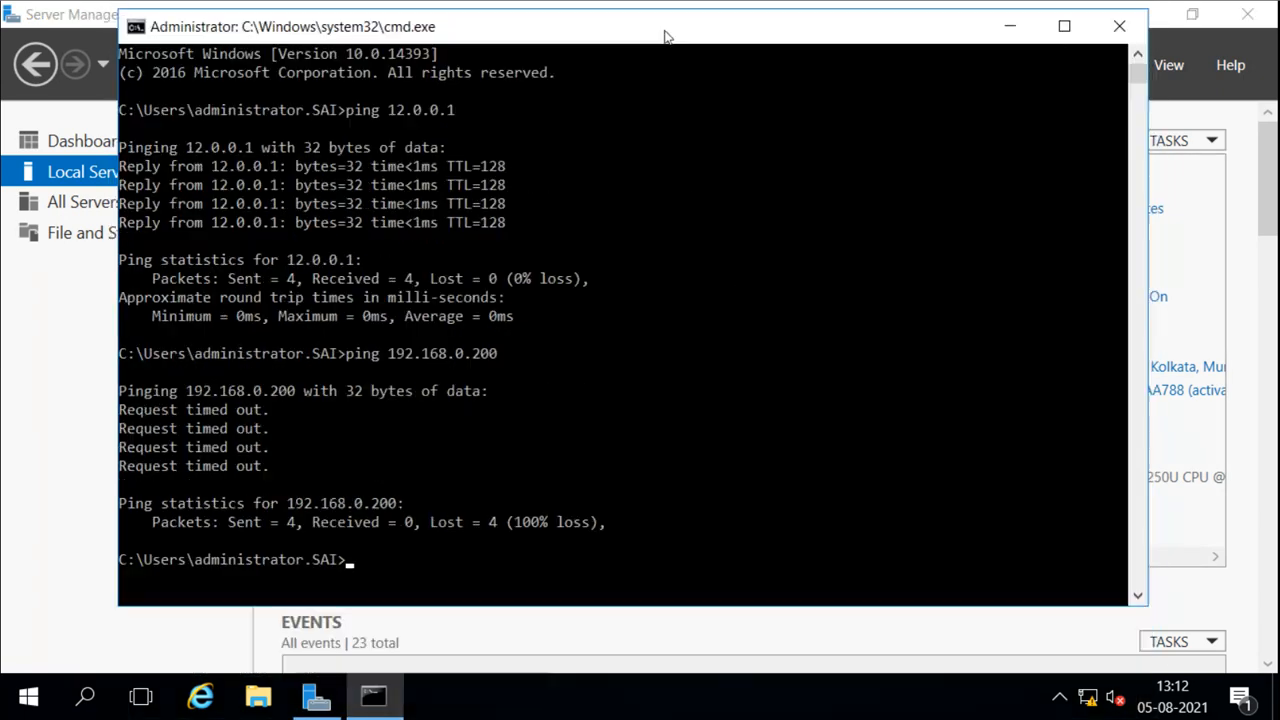
pyautogui.moveTo(389, 355); pyautogui.dragTo(500, 355)
pyautogui.click(497, 354)
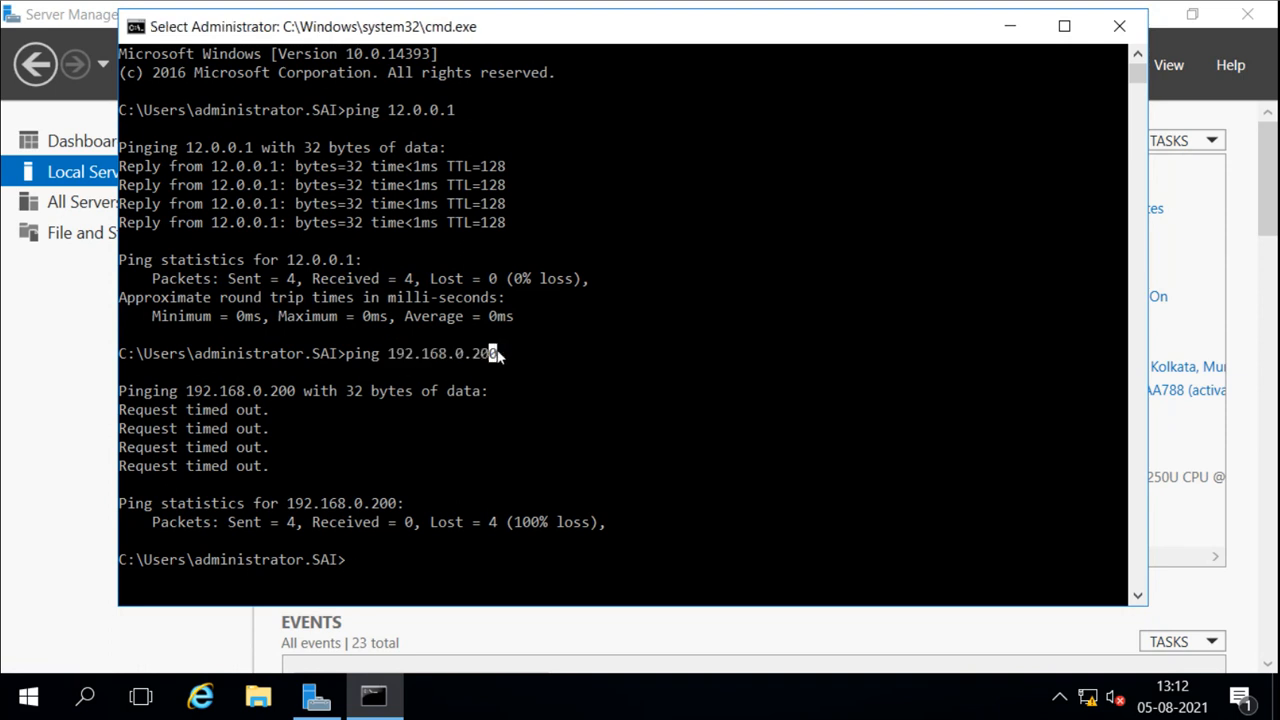
pyautogui.click(613, 445)
pyautogui.press('Escape')
pyautogui.press('Up')
pyautogui.press('Return')
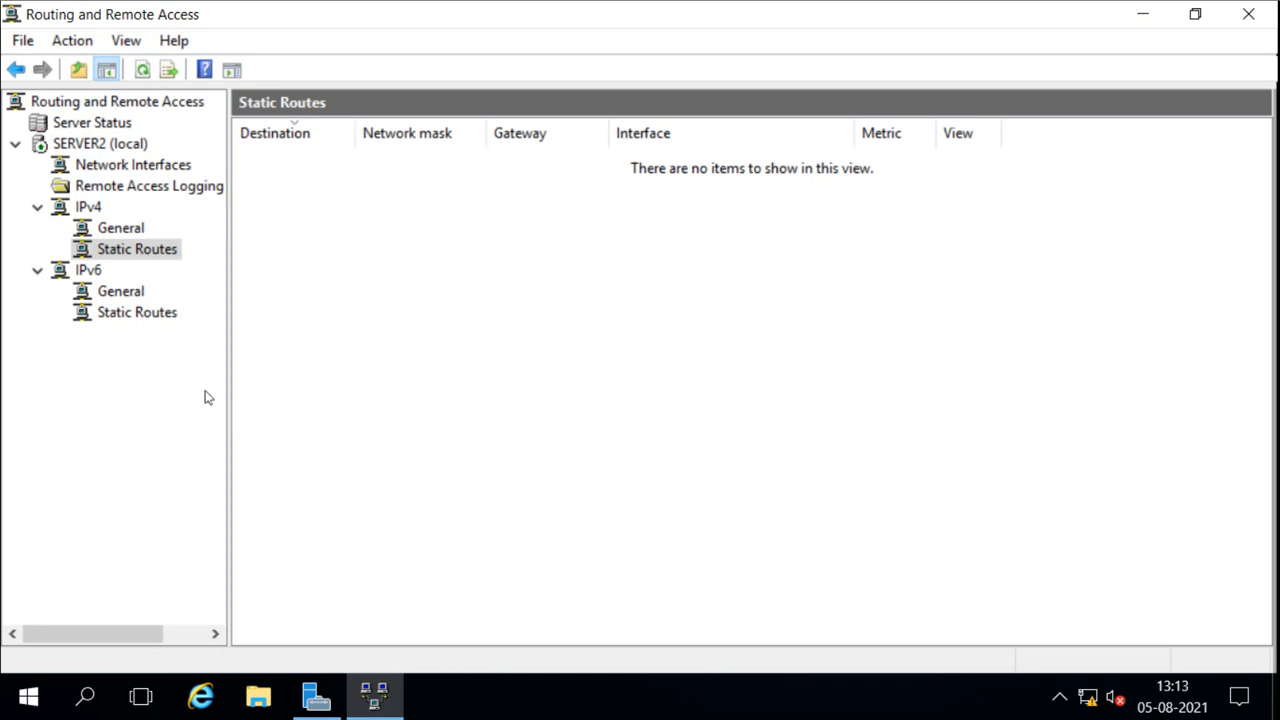
# Step: Back on server2, show the IP routing table from IPv4 Static Routes, inspect the 12.0.0.0 entry, and close the table
pyautogui.rightClick(124, 257)
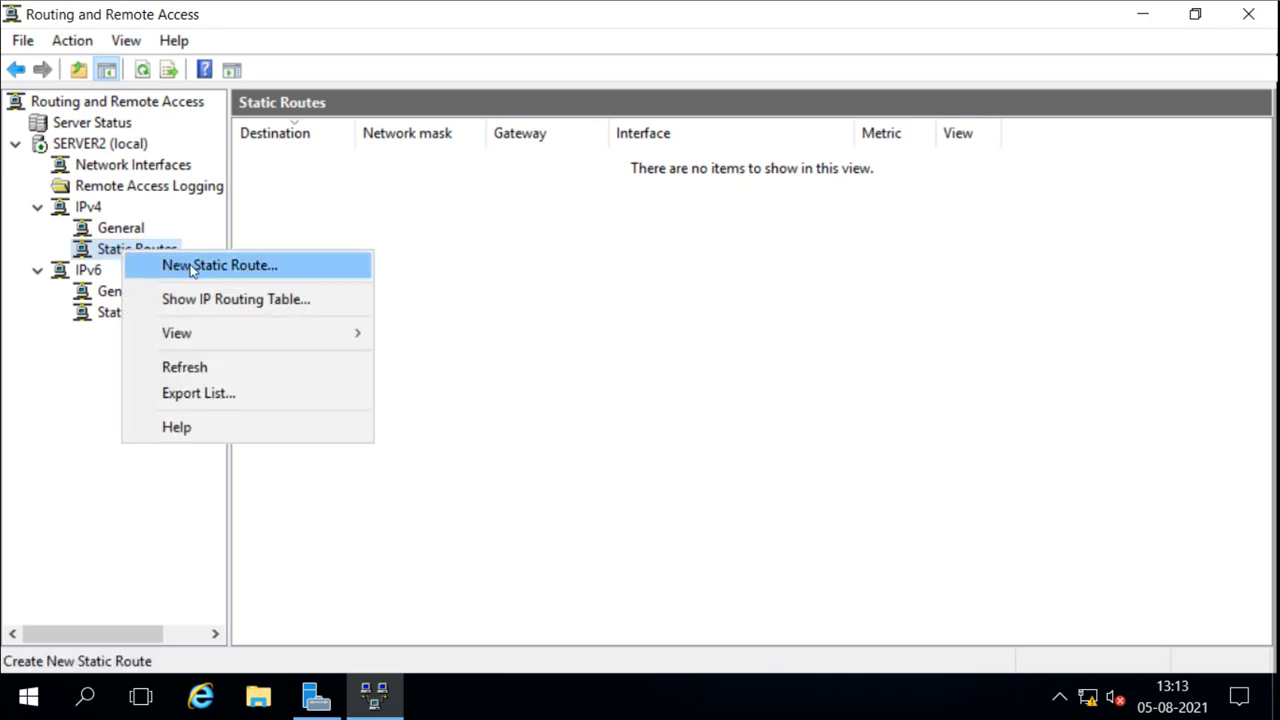
pyautogui.click(243, 309)
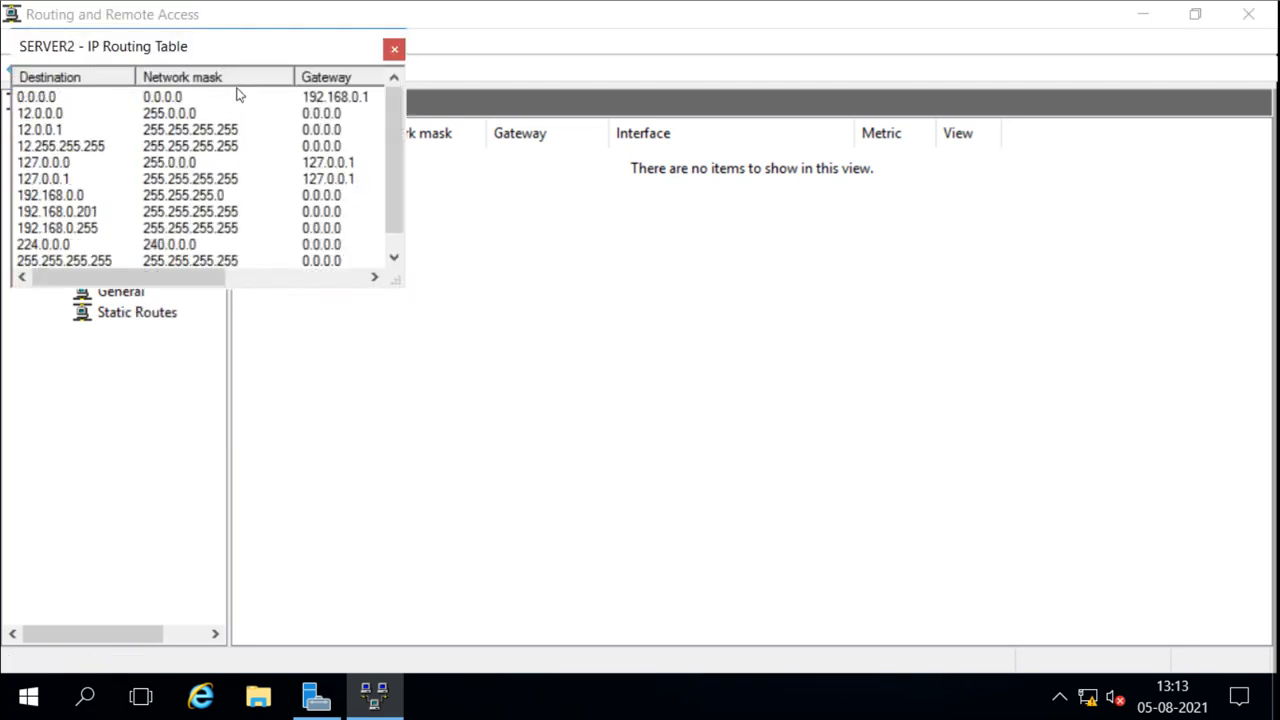
pyautogui.moveTo(243, 57); pyautogui.dragTo(409, 131)
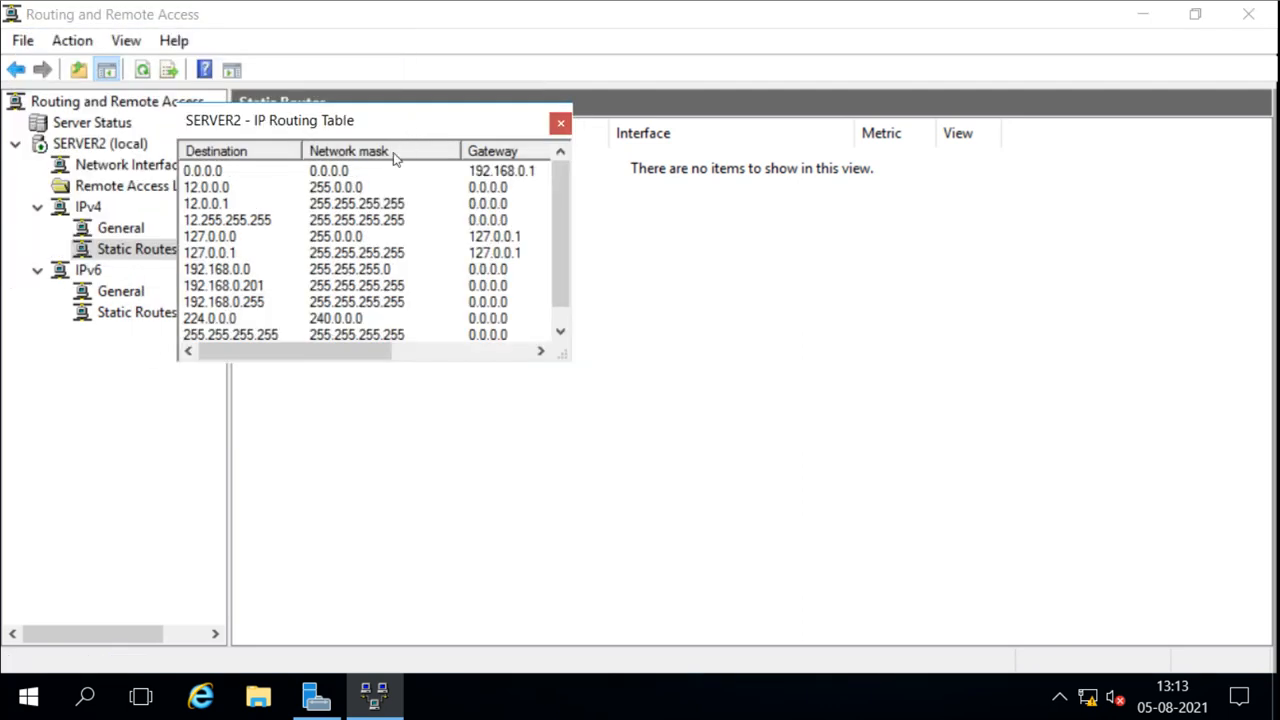
pyautogui.click(476, 190)
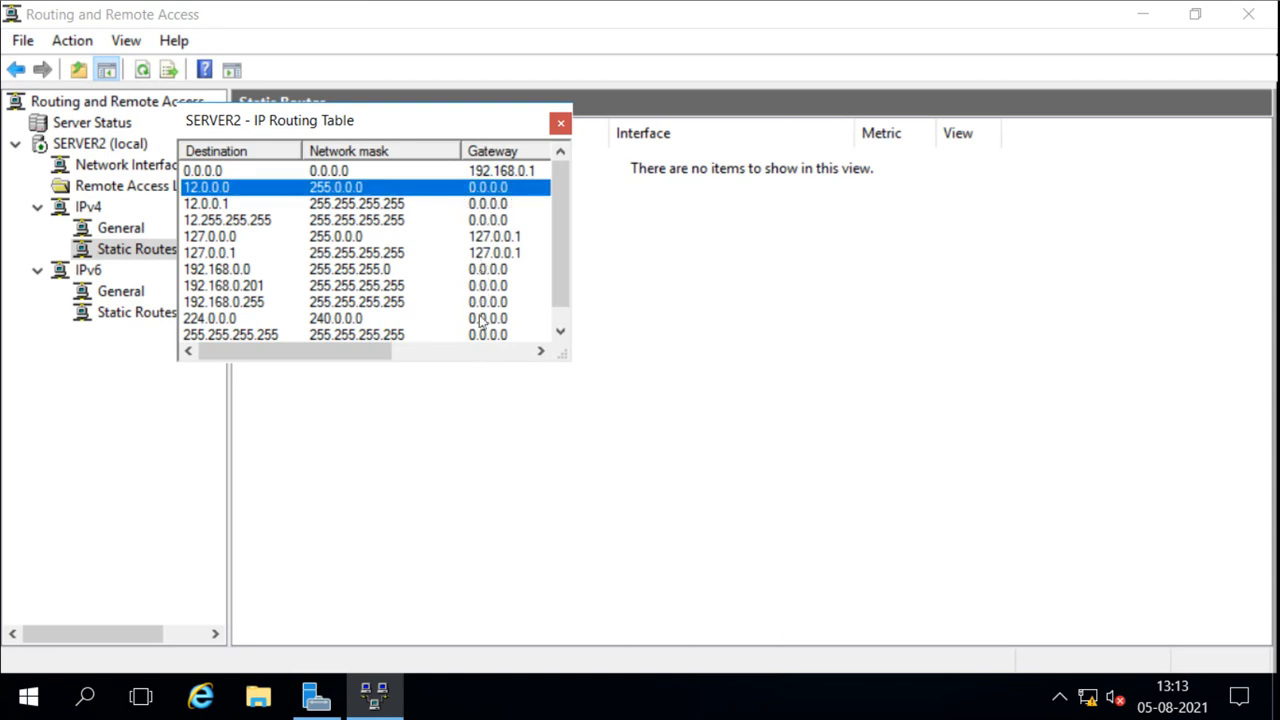
pyautogui.click(561, 122)
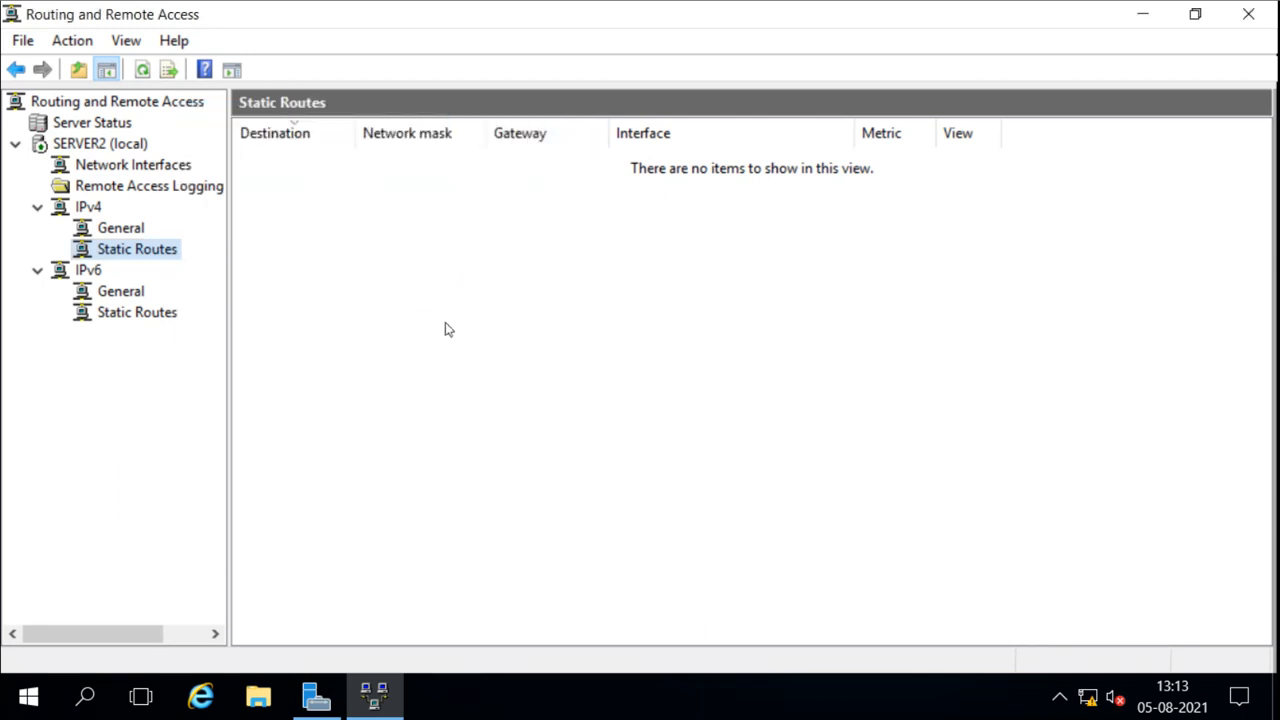
# Step: Open the new IPv4 static route form, view its interface choices, and cancel without creating a route
pyautogui.rightClick(118, 251)
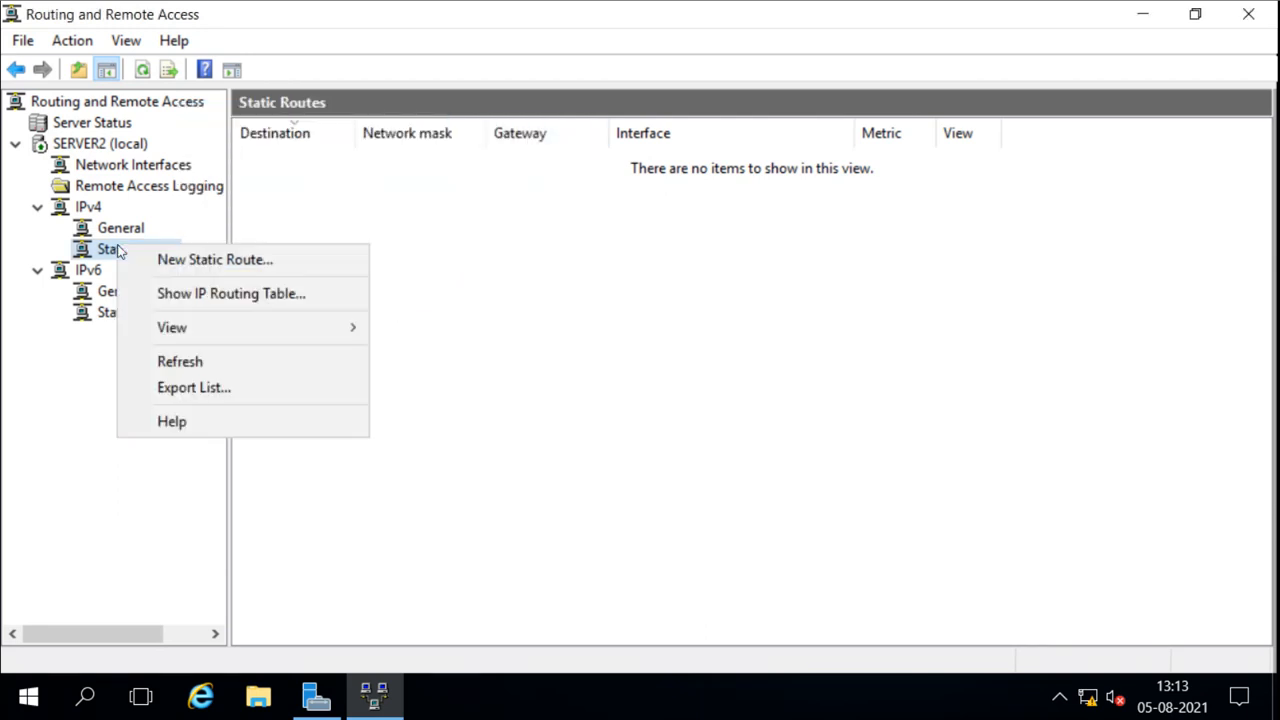
pyautogui.click(185, 264)
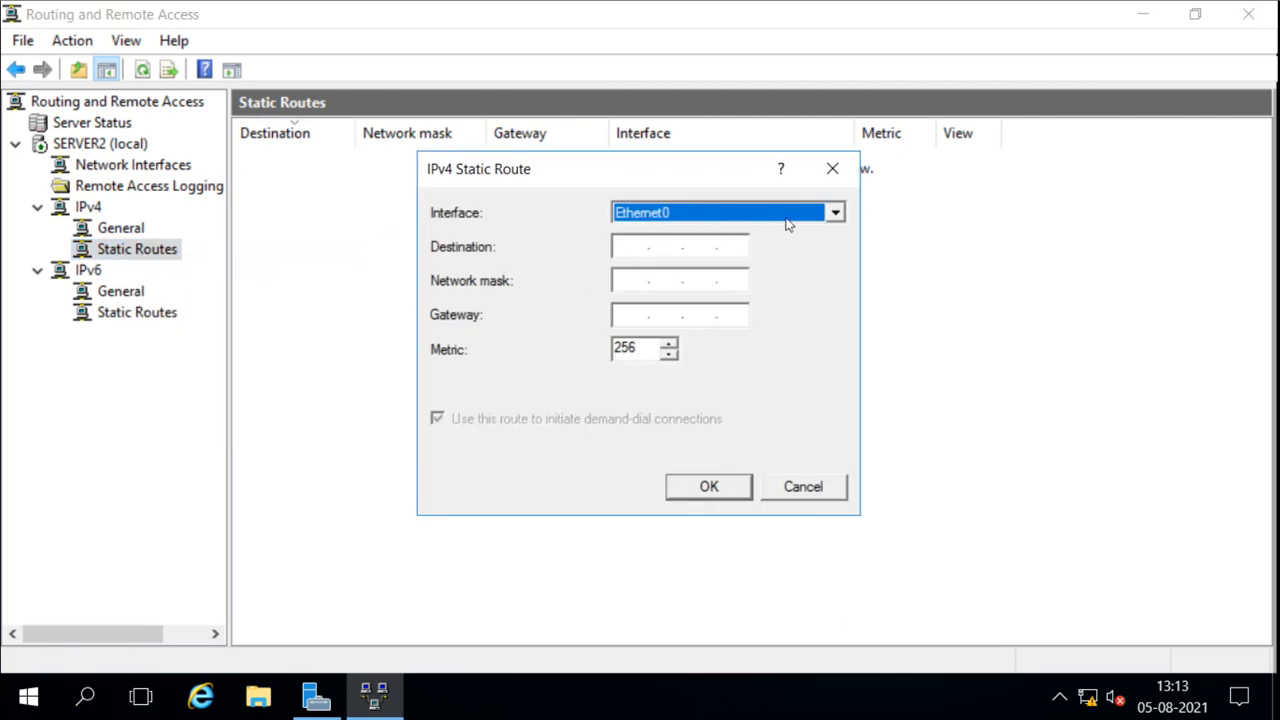
pyautogui.click(834, 213)
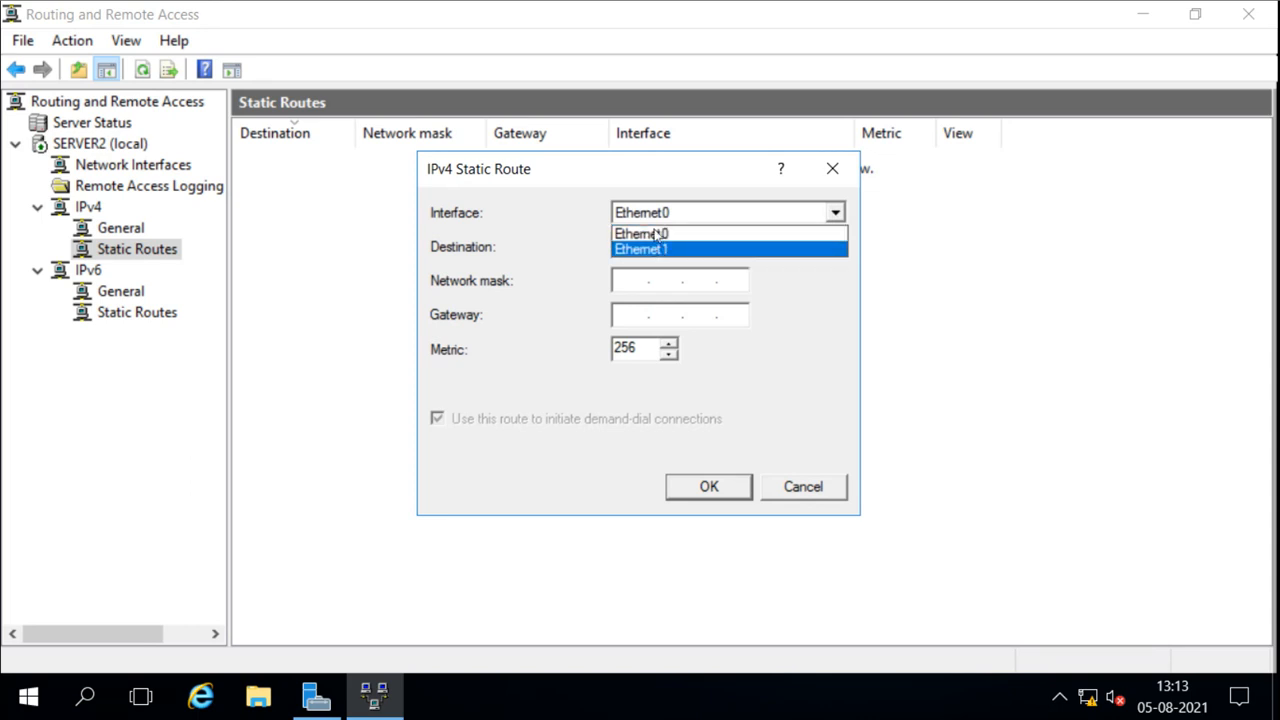
pyautogui.click(840, 214)
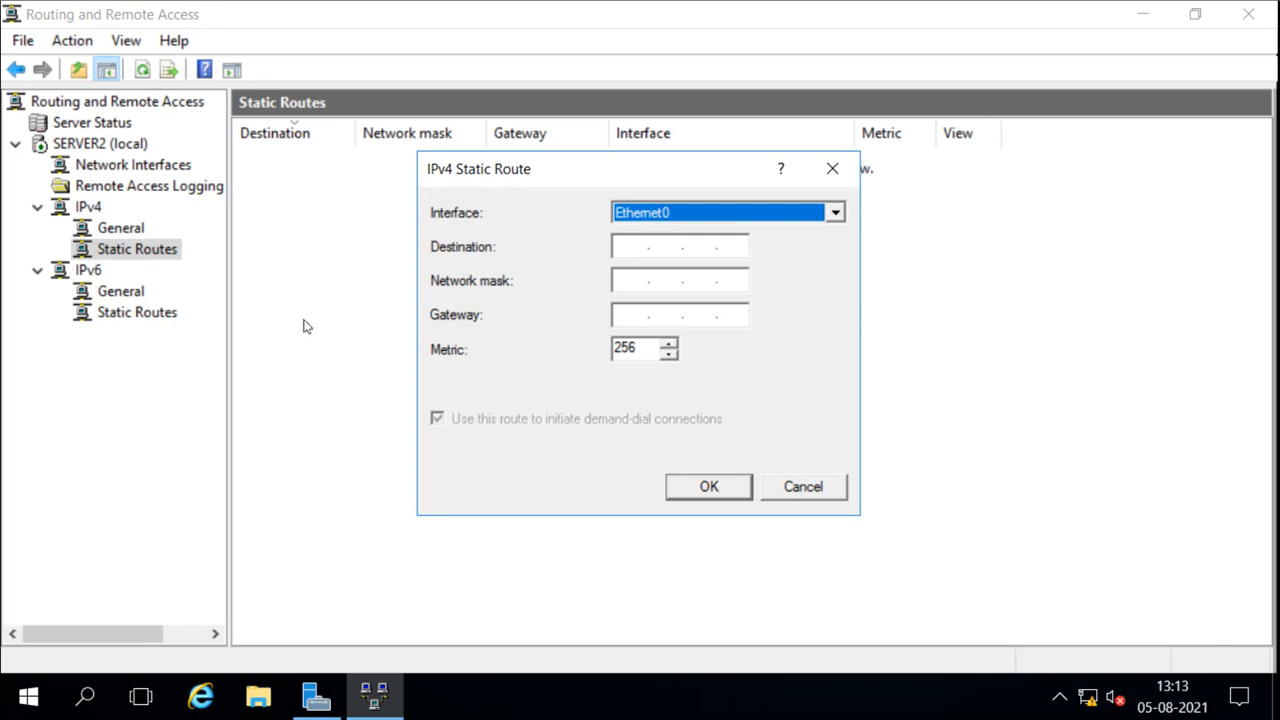
pyautogui.click(796, 485)
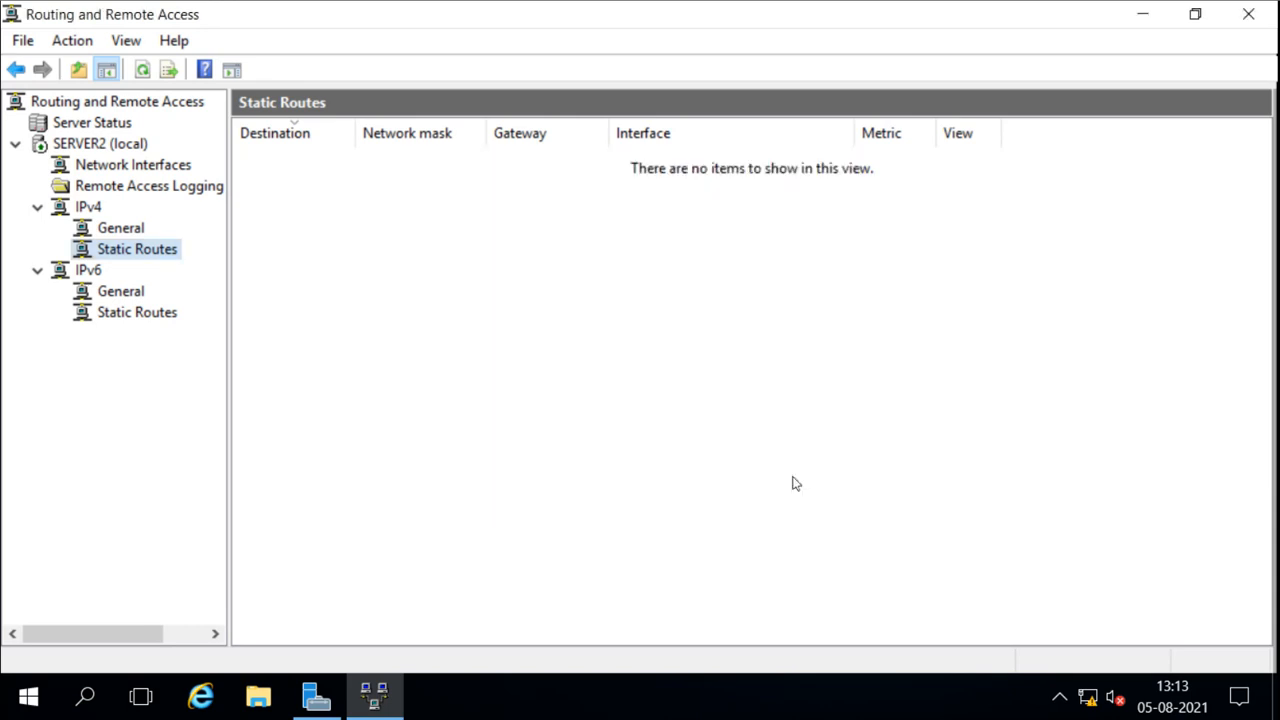
# Step: Review the network interfaces and check the IPv4 General entries for Ethernet1 and Ethernet0
pyautogui.click(120, 165)
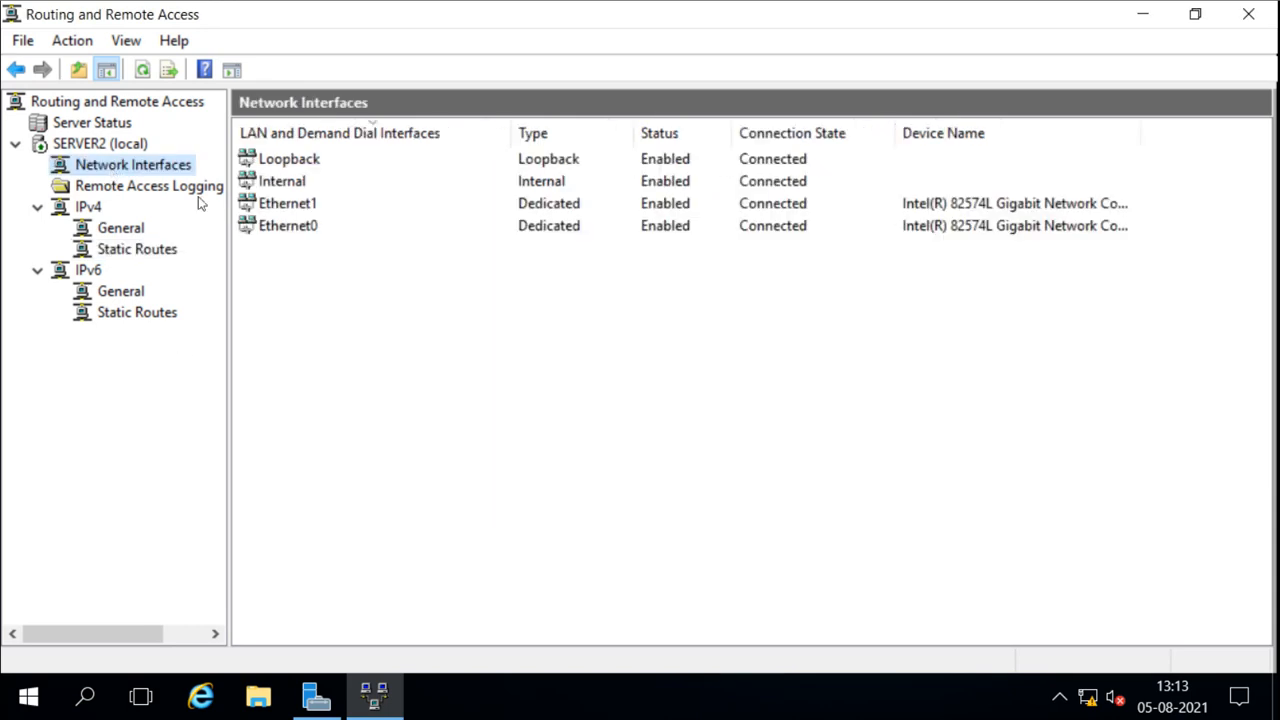
pyautogui.click(127, 235)
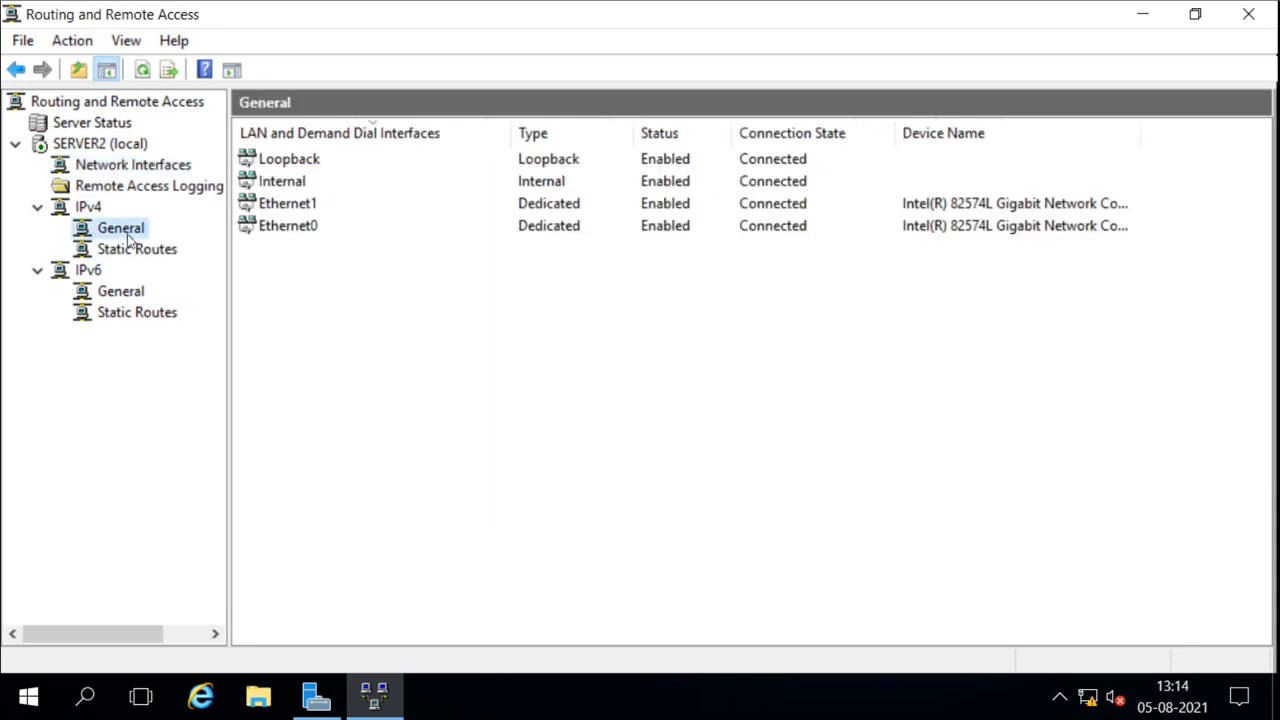
pyautogui.click(614, 207)
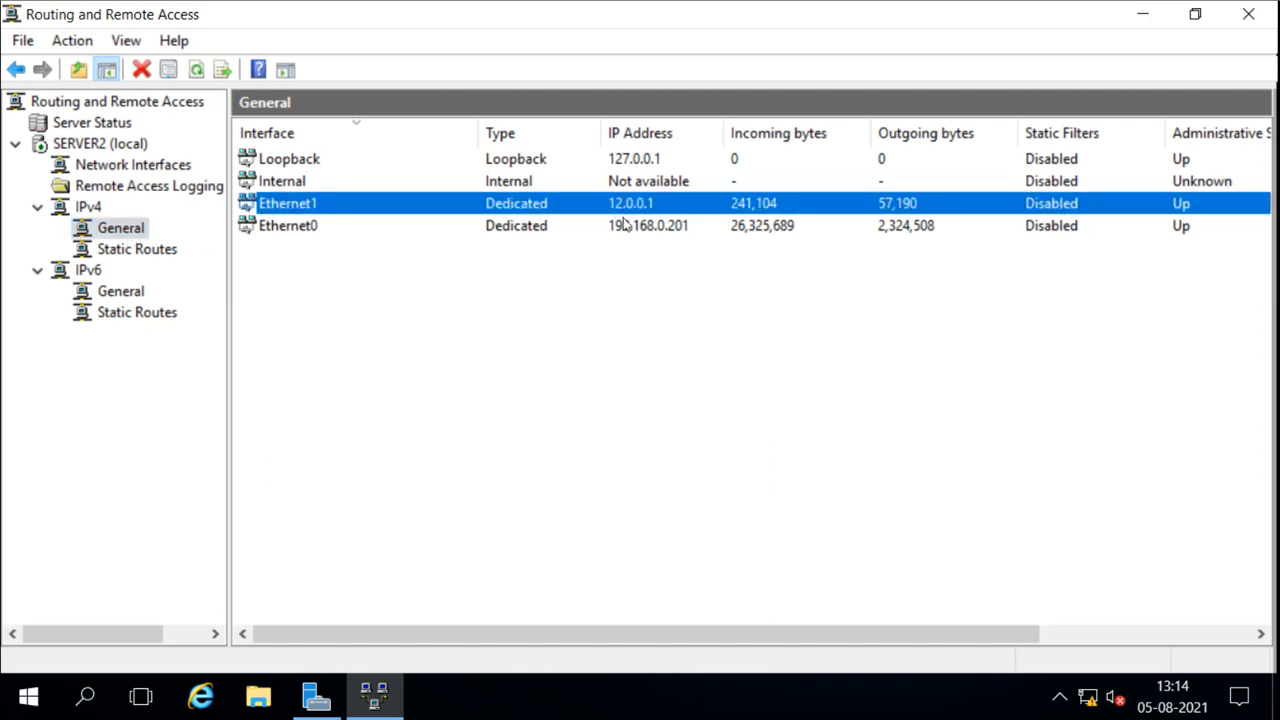
pyautogui.click(625, 228)
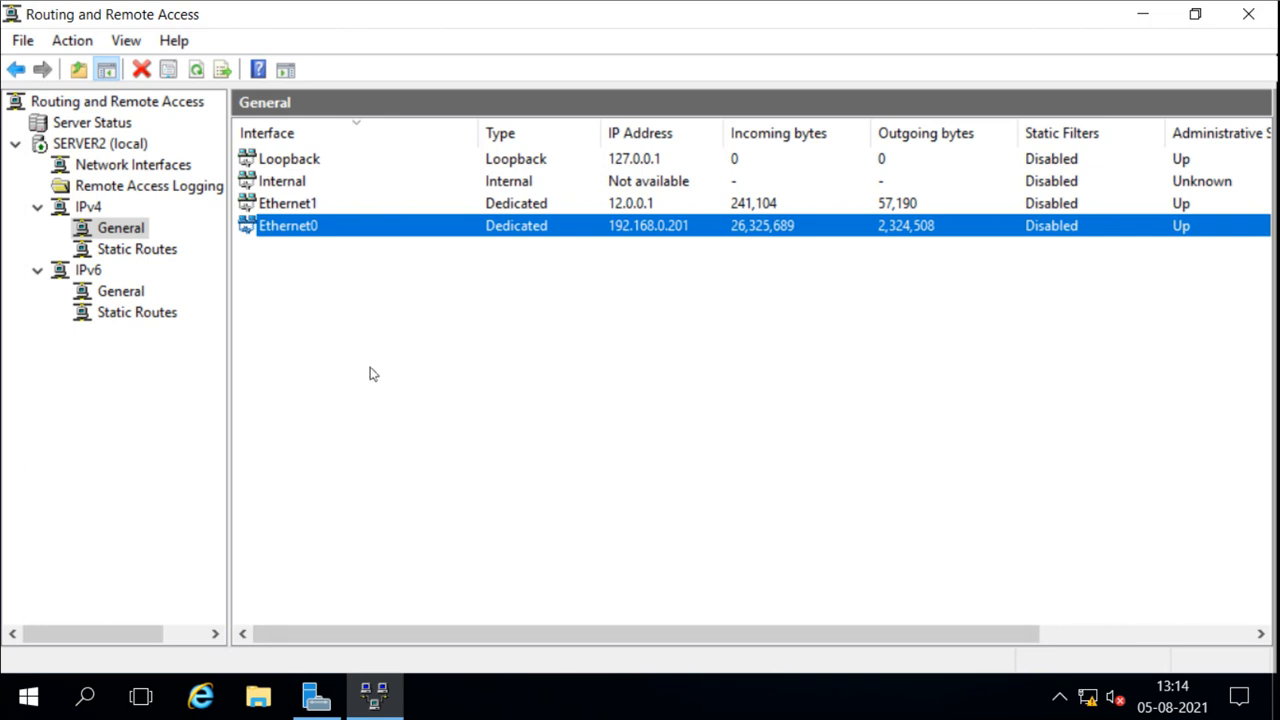
# Step: Start a new IPv4 static route on Ethernet1 with destination 130.0.0.0 and network mask 255.255.0.0
pyautogui.click(138, 250)
pyautogui.rightClick(140, 256)
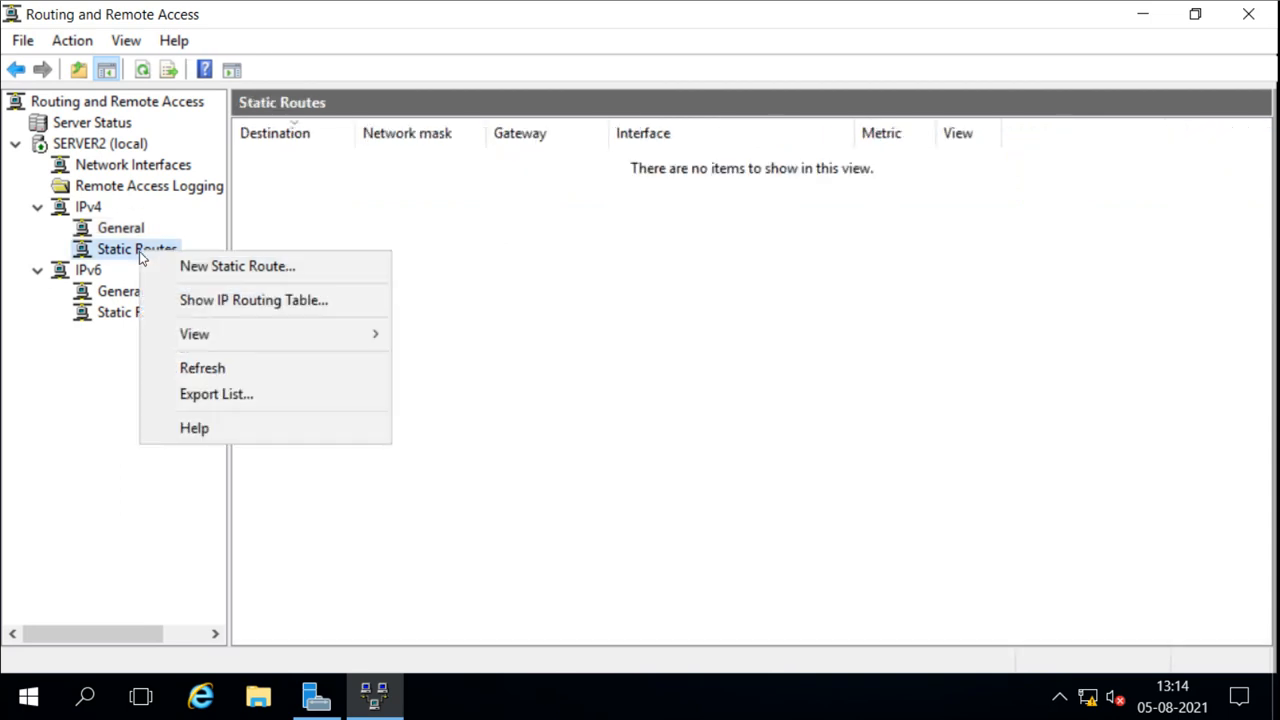
pyautogui.click(230, 266)
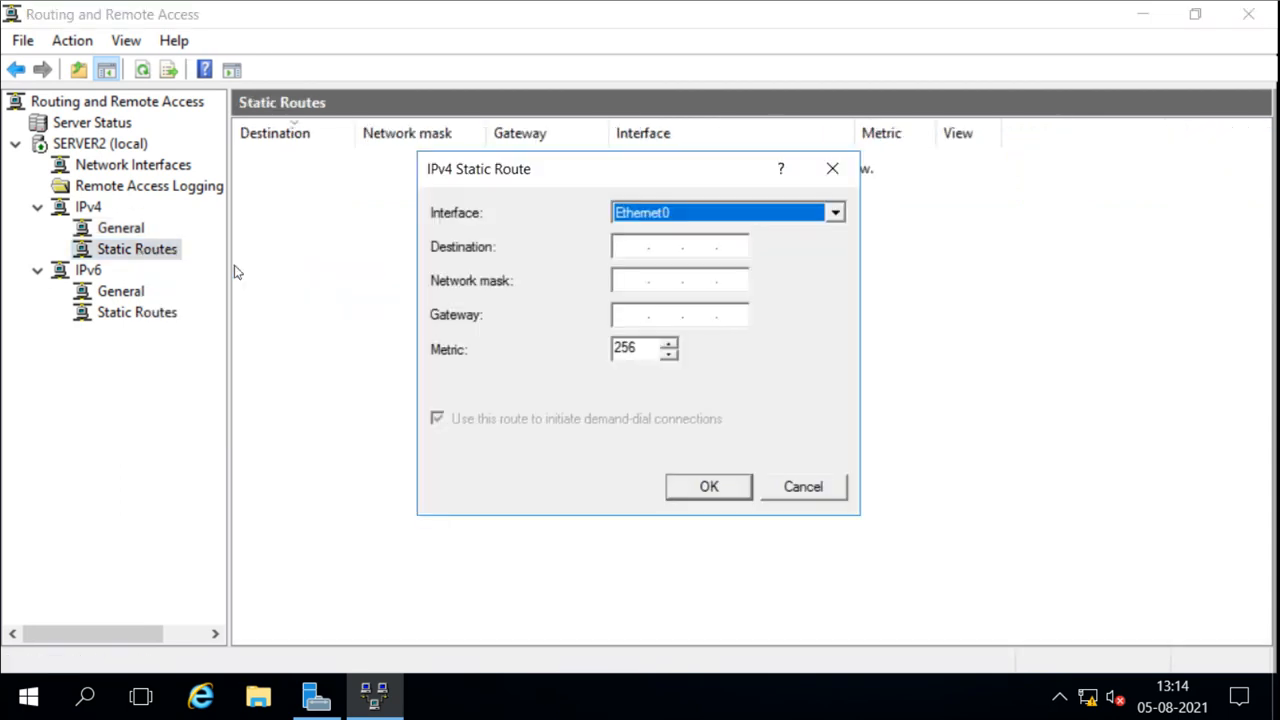
pyautogui.click(835, 213)
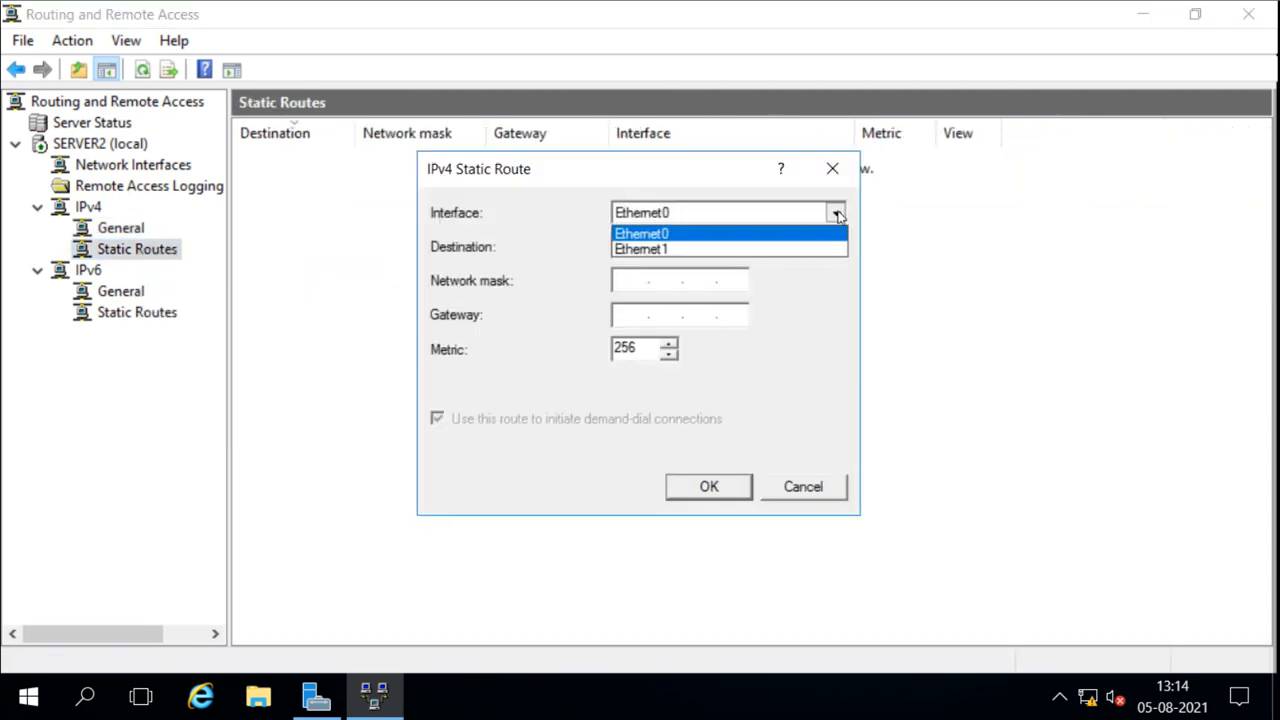
pyautogui.click(682, 249)
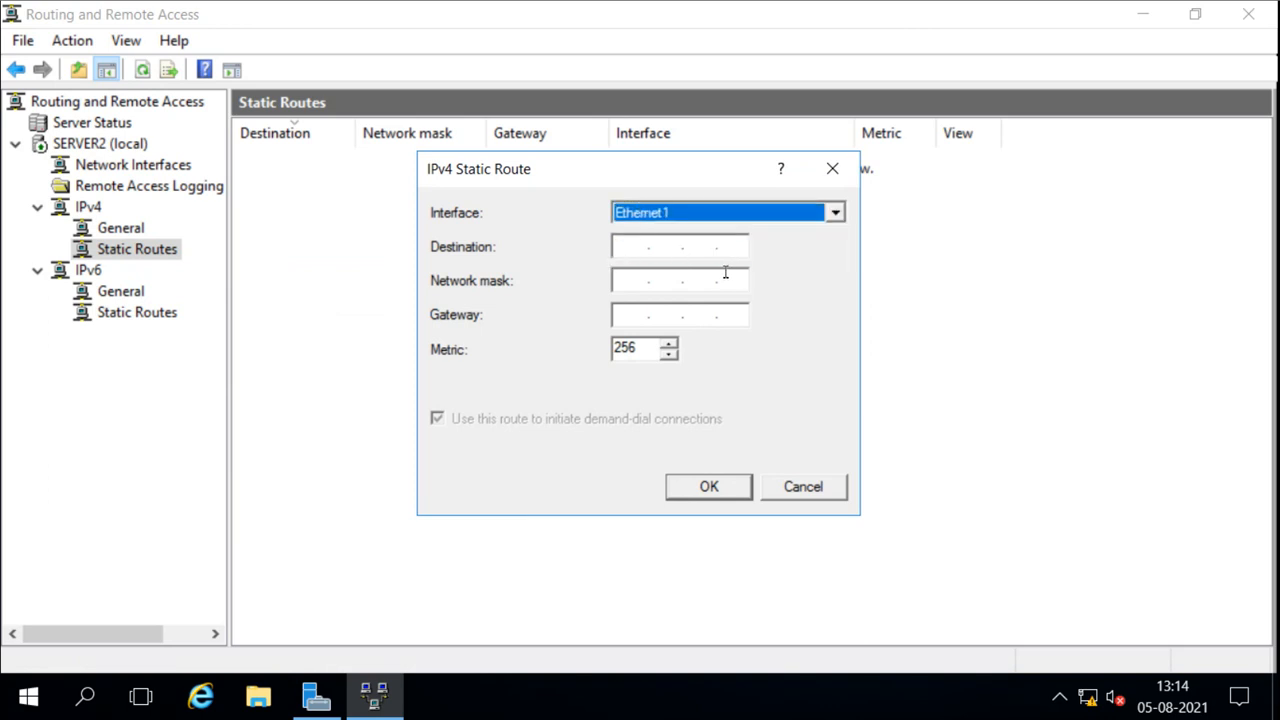
pyautogui.click(620, 249)
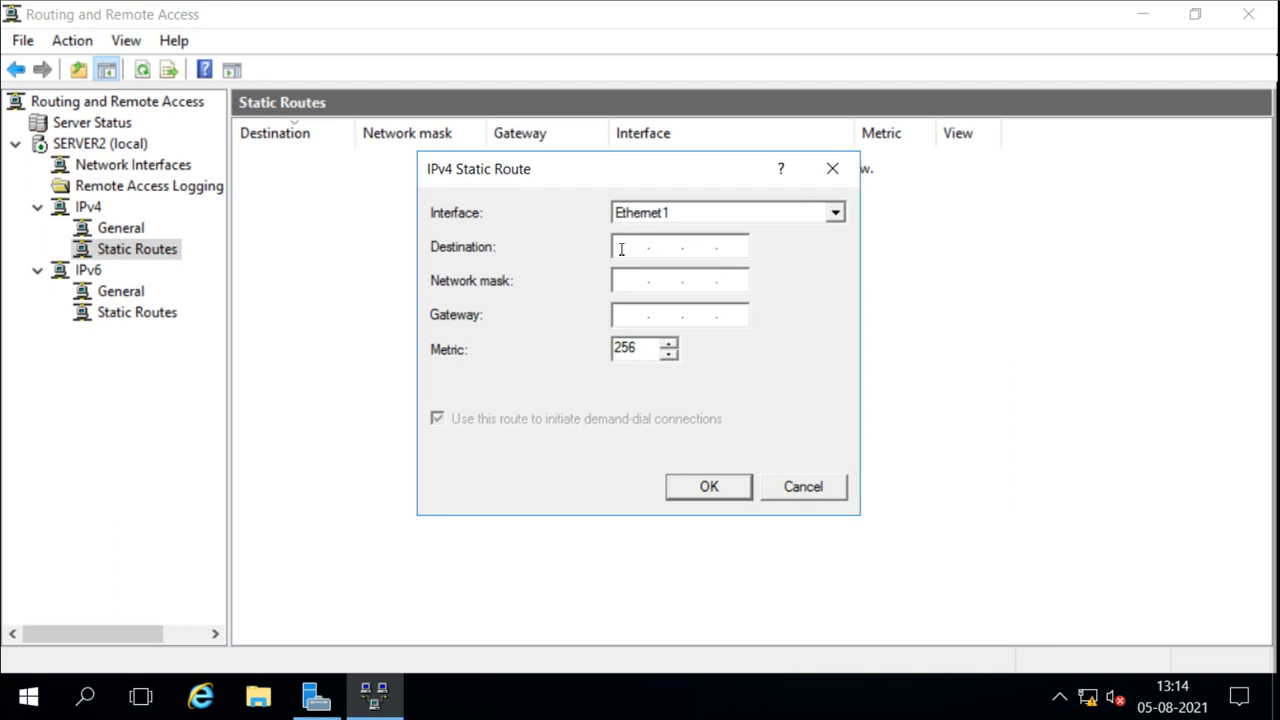
pyautogui.write('130')
pyautogui.write('0.0.0')
pyautogui.write('25')
pyautogui.write('52550')
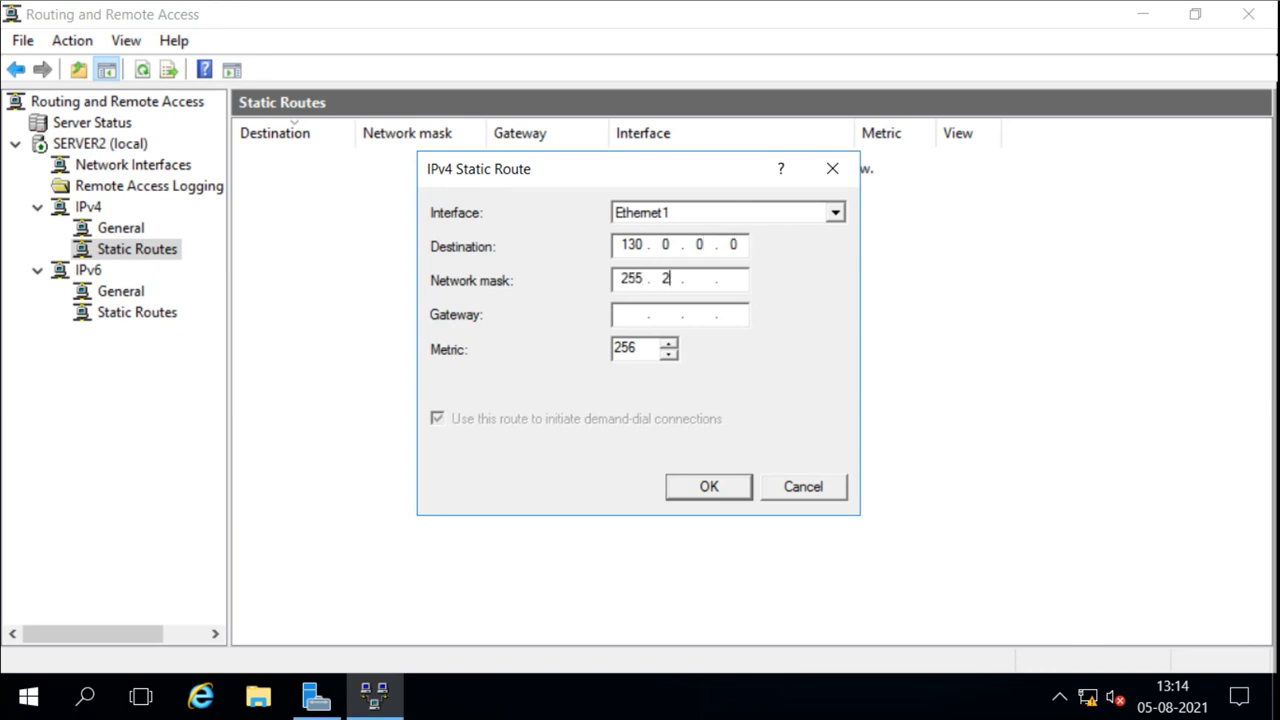
pyautogui.write('.0')
# Step: Set the static route's gateway to 12.0.0.3 and create the route
pyautogui.click(620, 317)
pyautogui.write('130')
pyautogui.press('BackSpace')
pyautogui.press('BackSpace')
pyautogui.press('BackSpace')
pyautogui.press('BackSpace')
pyautogui.write('12.0.0.')
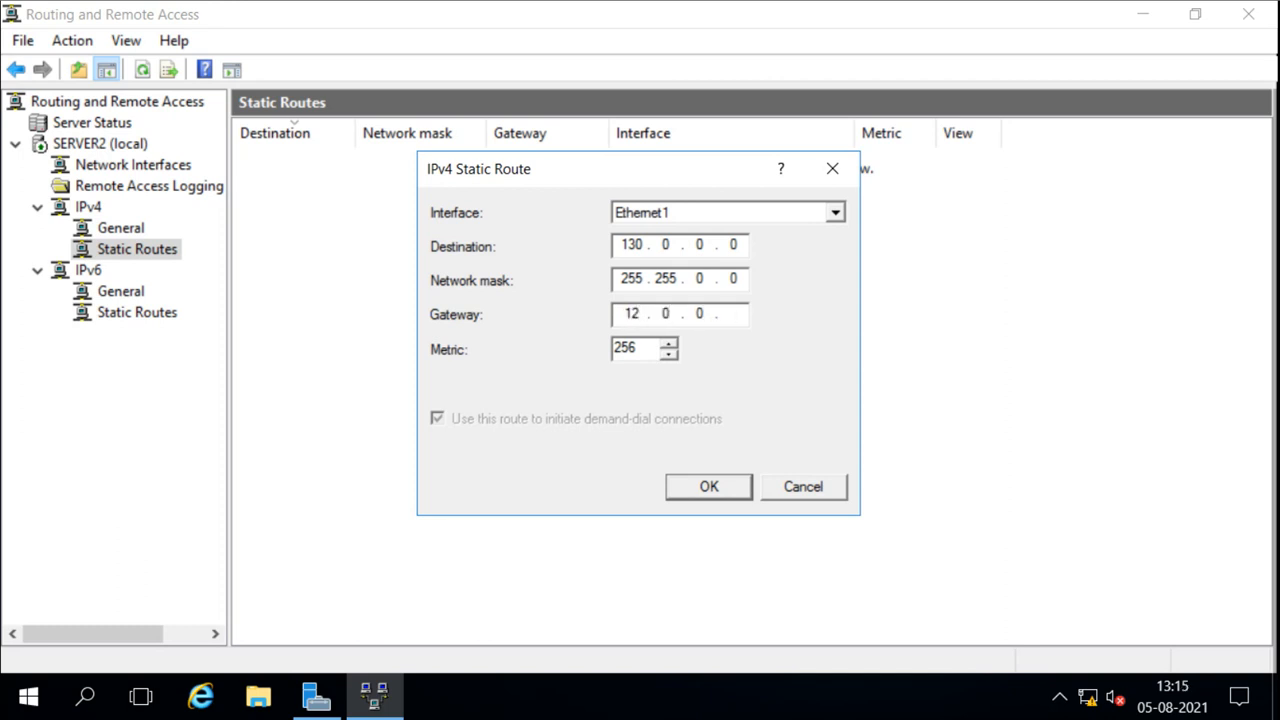
pyautogui.write('3')
pyautogui.click(697, 490)
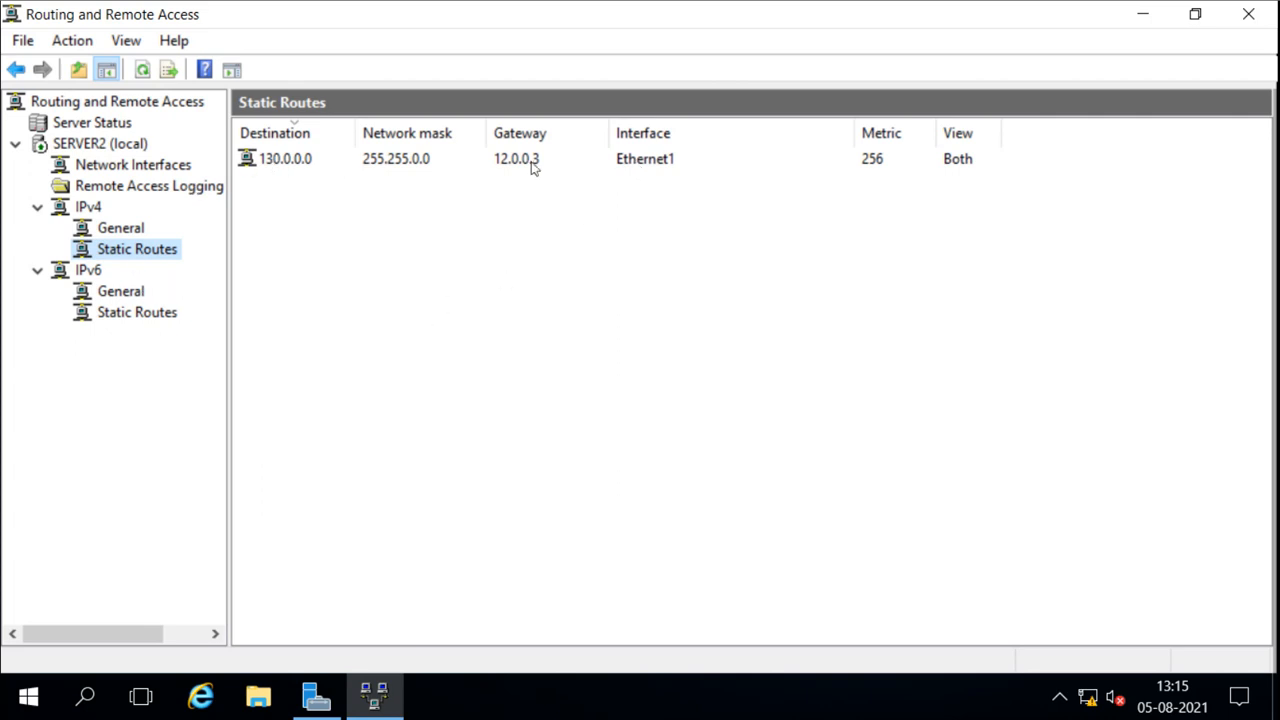
pyautogui.rightClick(75, 209)
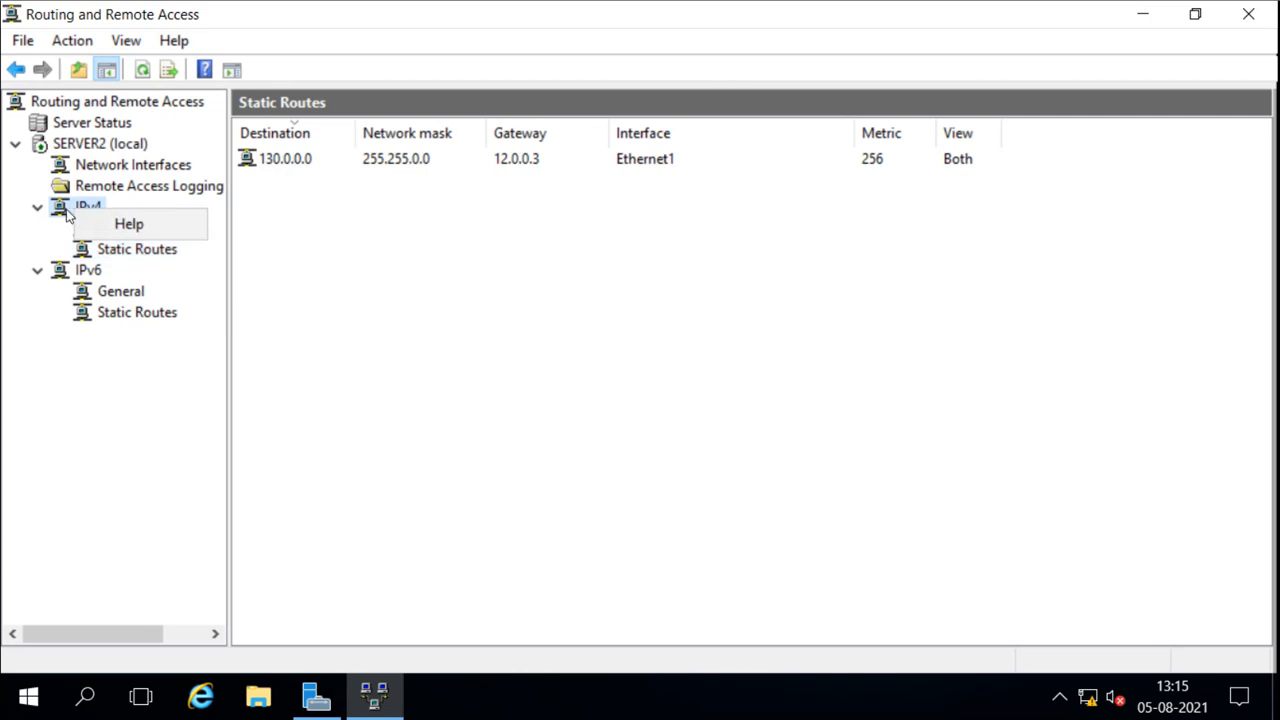
pyautogui.rightClick(63, 212)
pyautogui.click(69, 315)
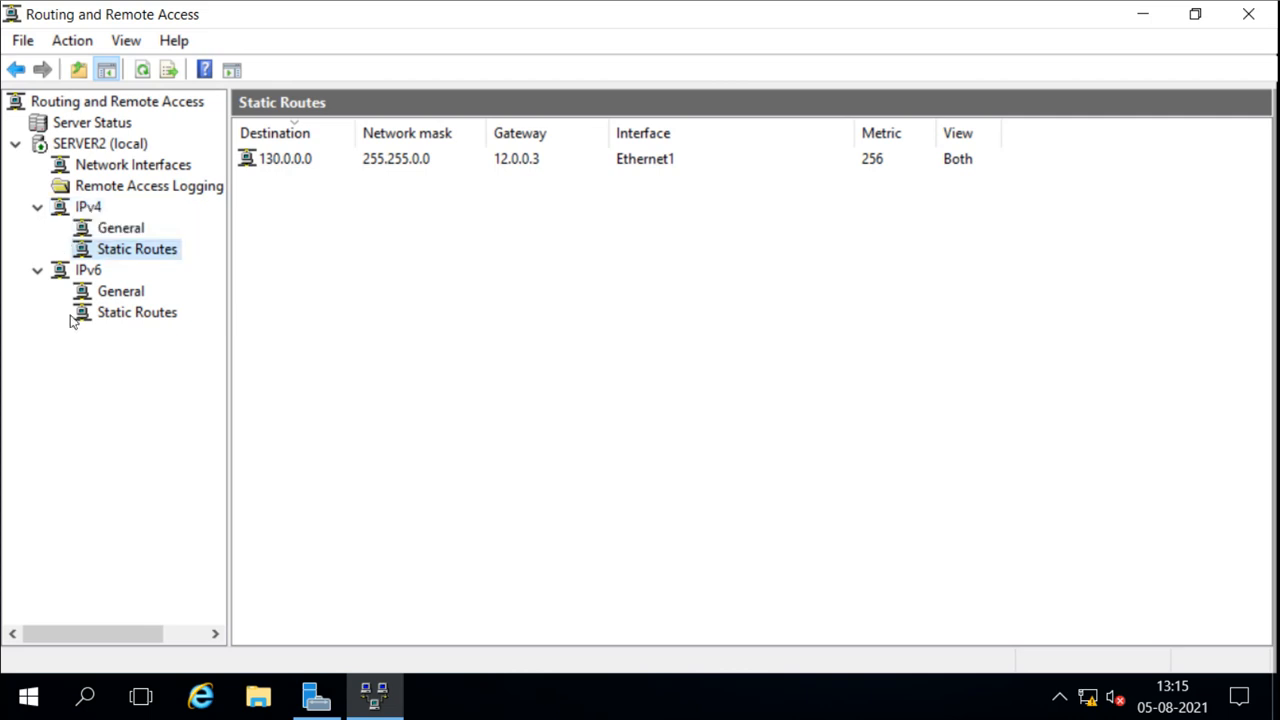
pyautogui.rightClick(76, 144)
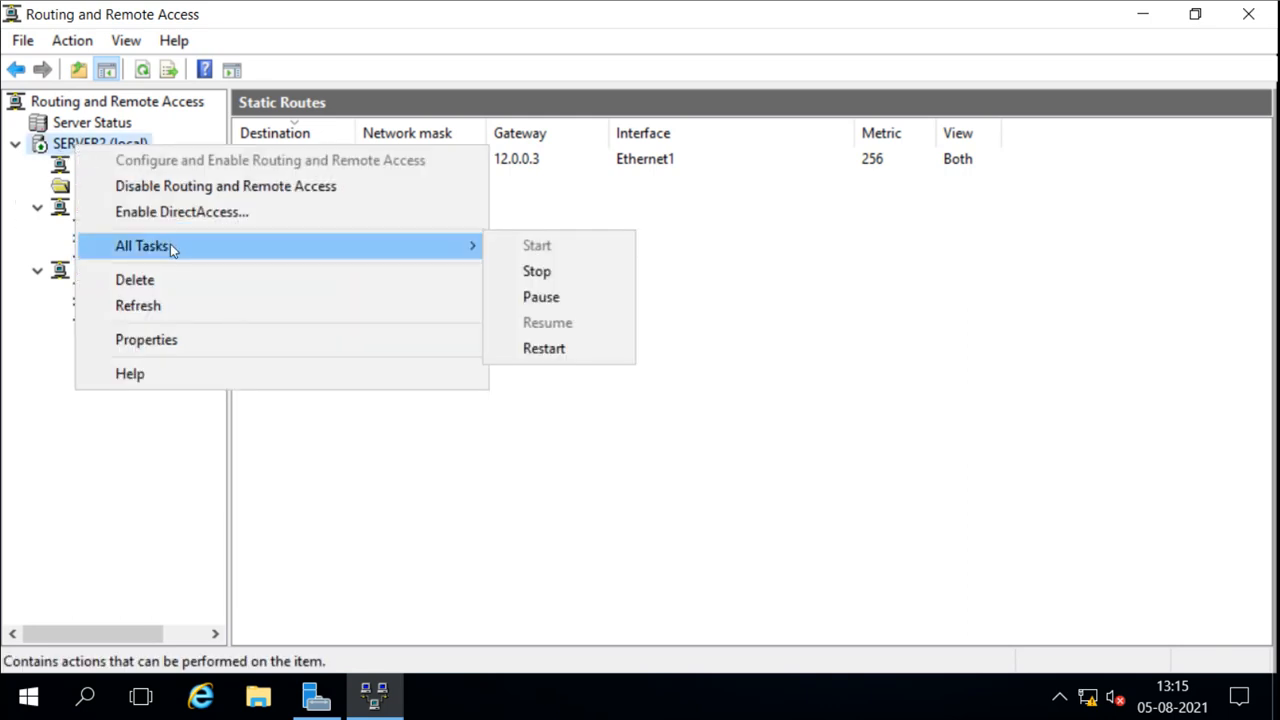
pyautogui.click(102, 416)
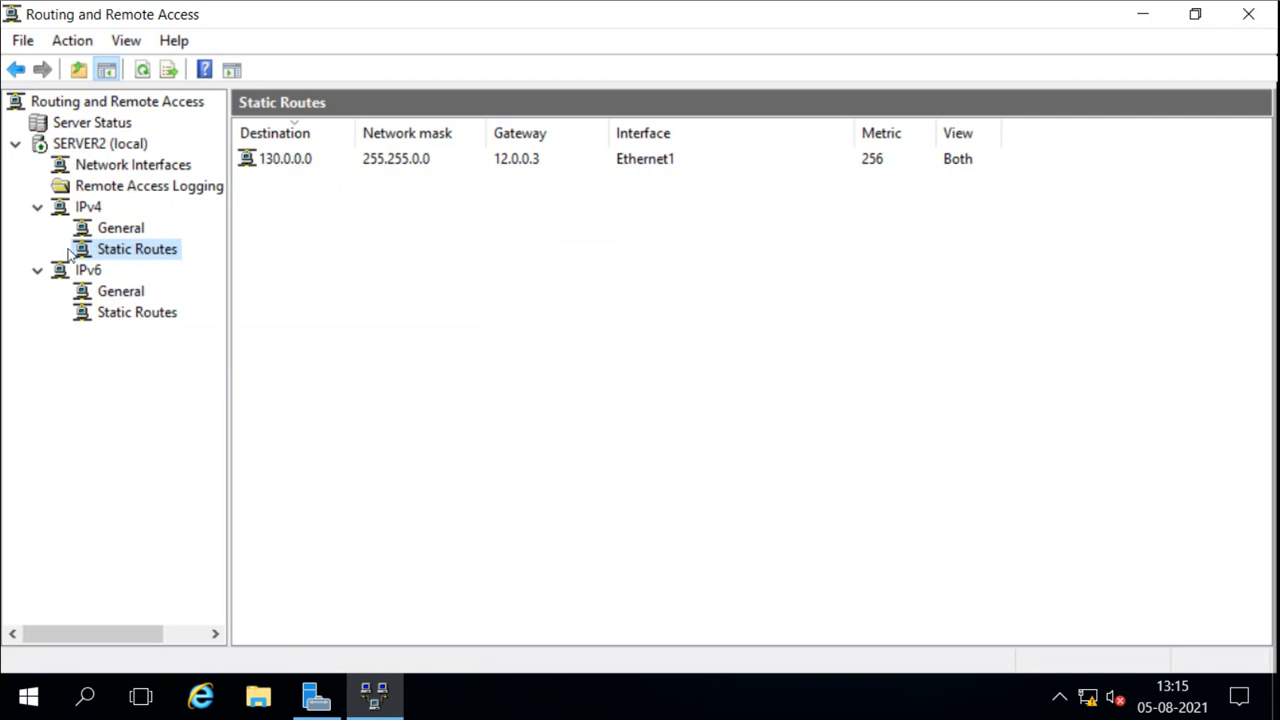
pyautogui.rightClick(93, 233)
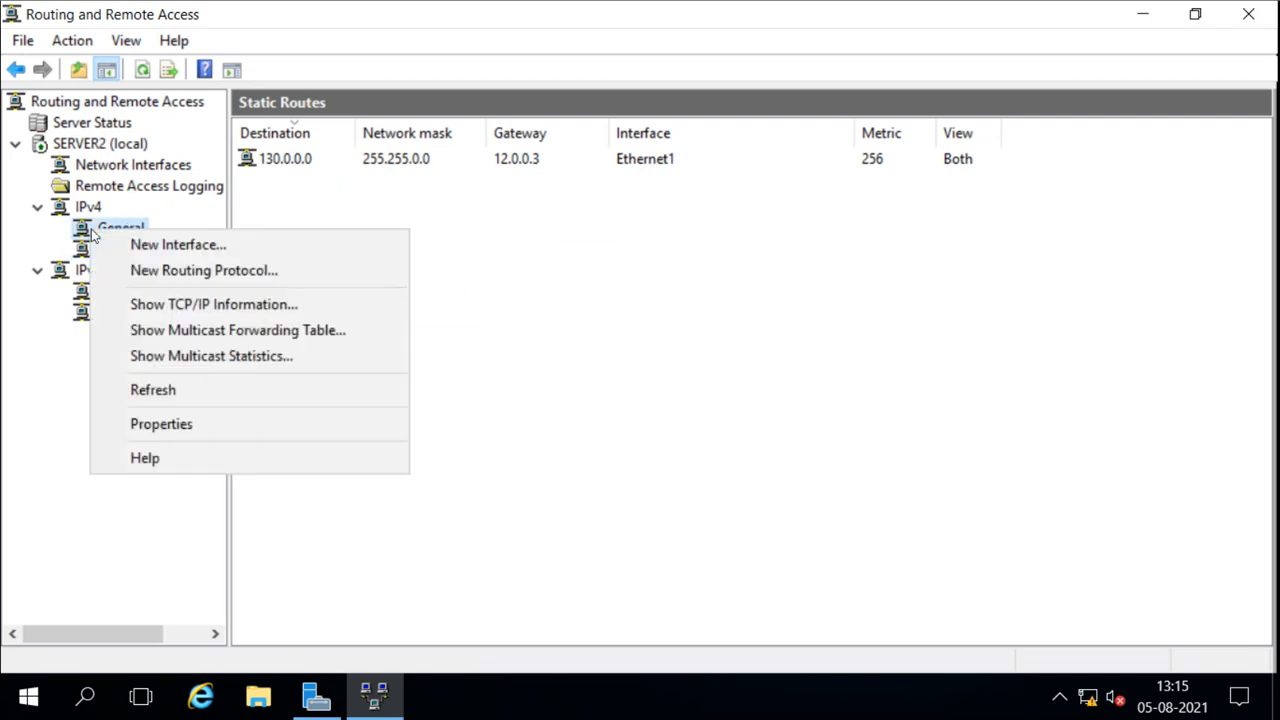
pyautogui.click(71, 341)
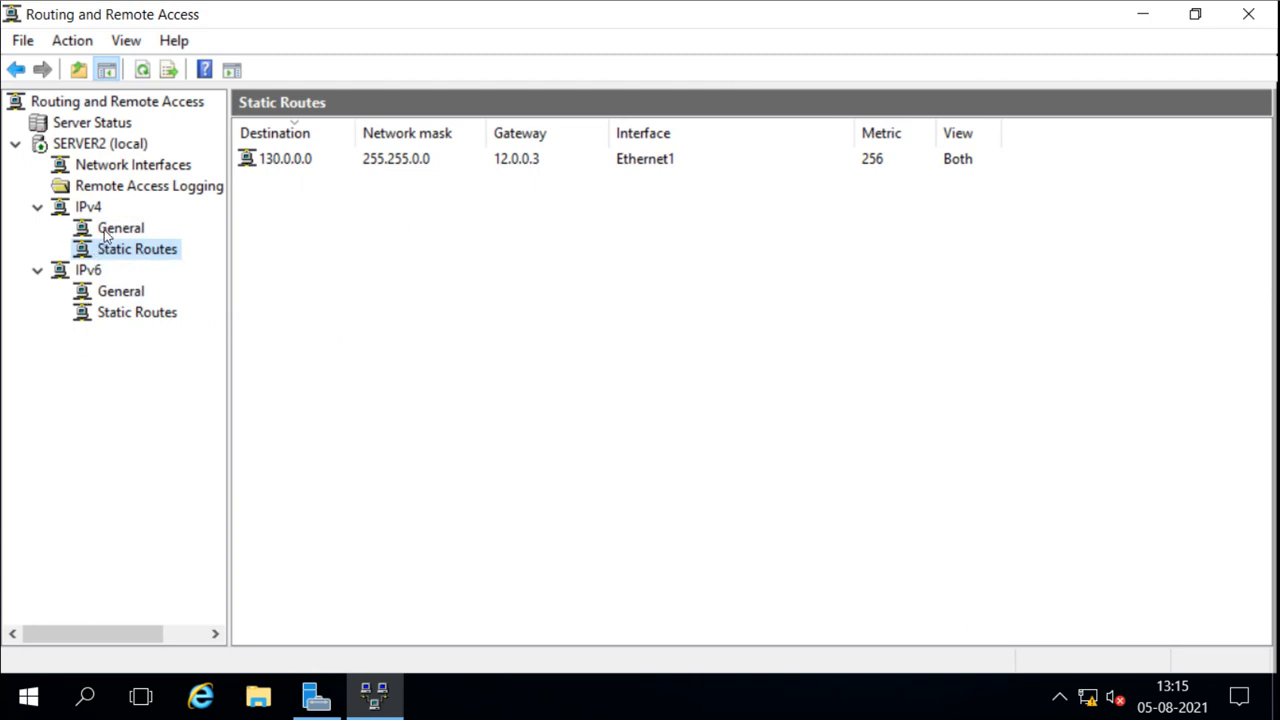
# Step: Add DHCP Relay Agent as a new IPv4 routing protocol
pyautogui.rightClick(107, 233)
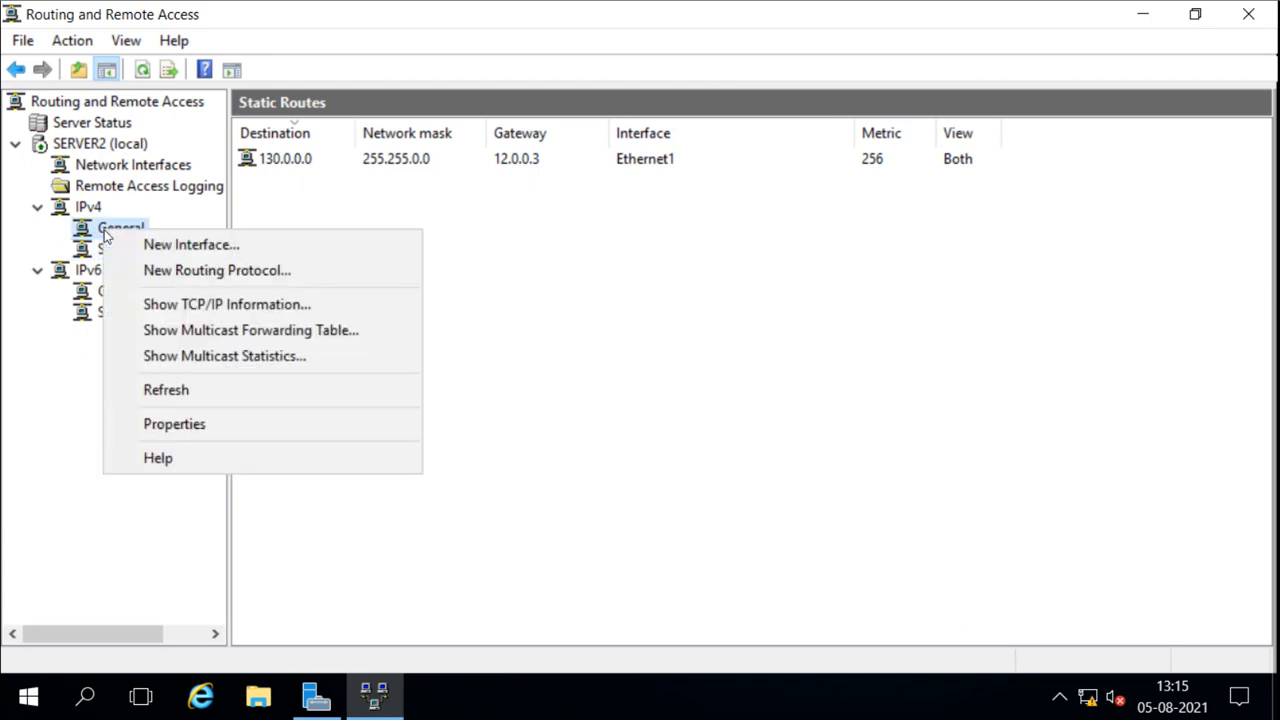
pyautogui.click(167, 276)
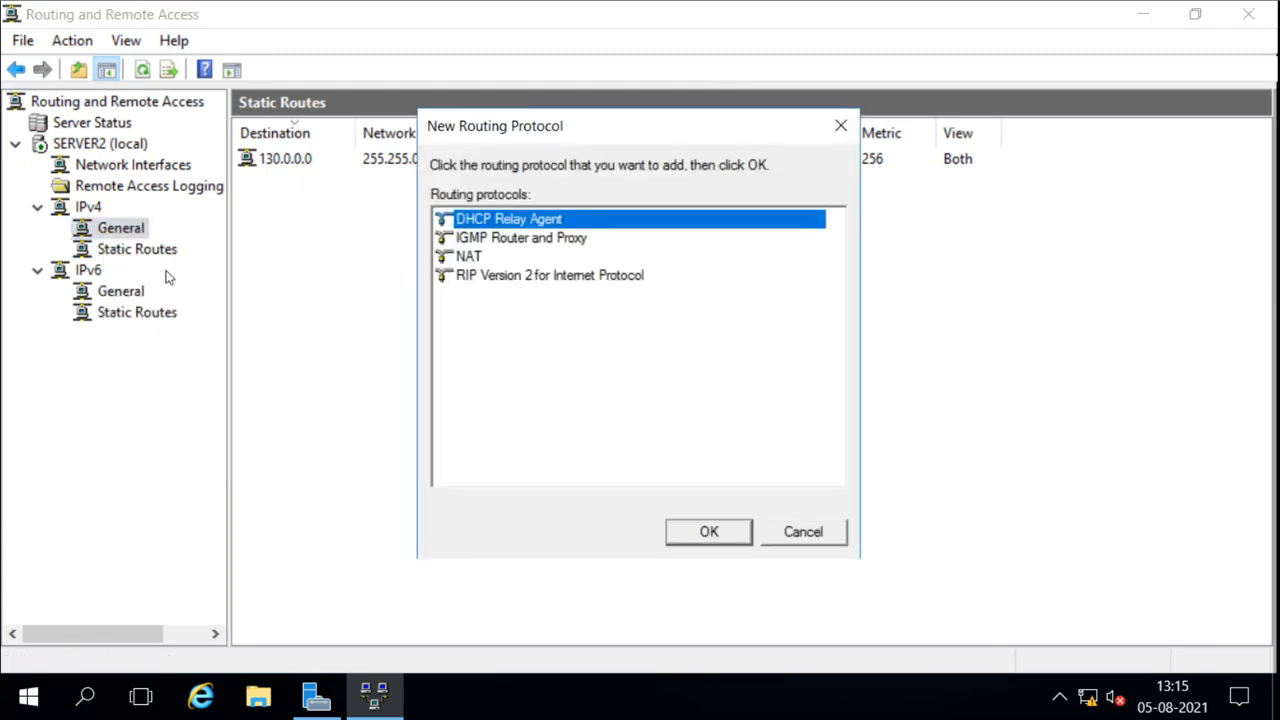
pyautogui.click(495, 280)
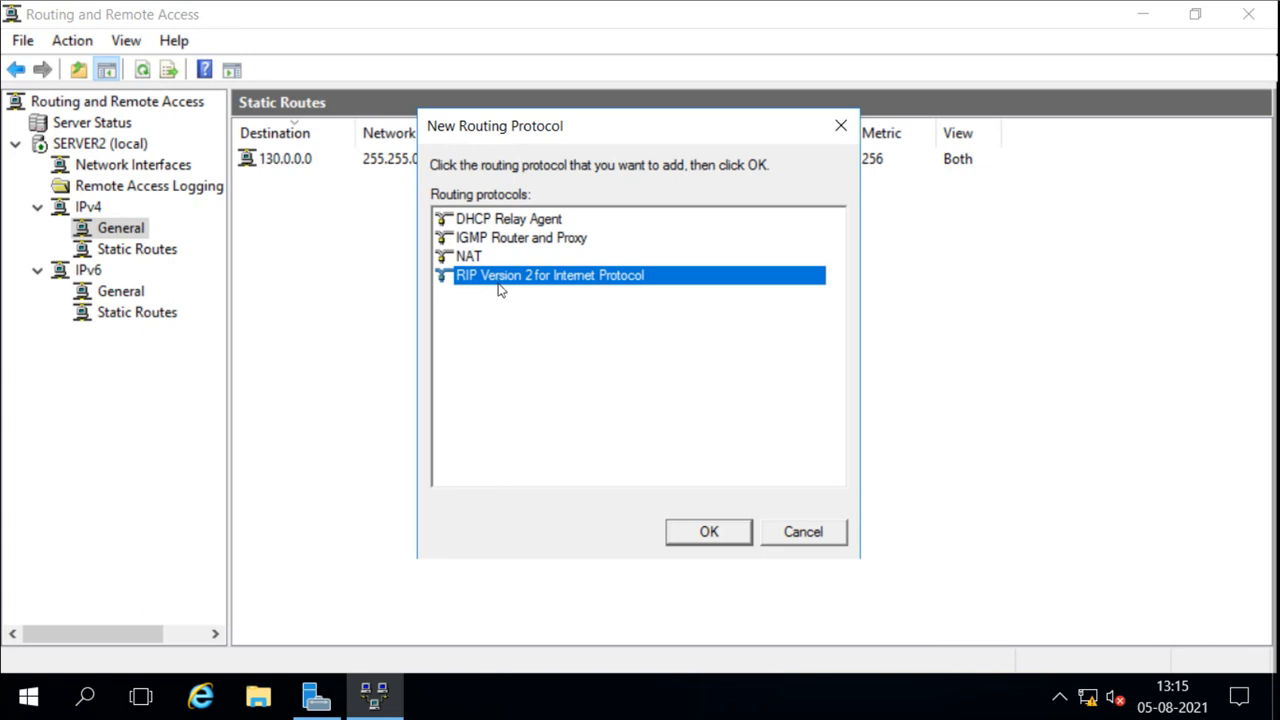
pyautogui.click(512, 223)
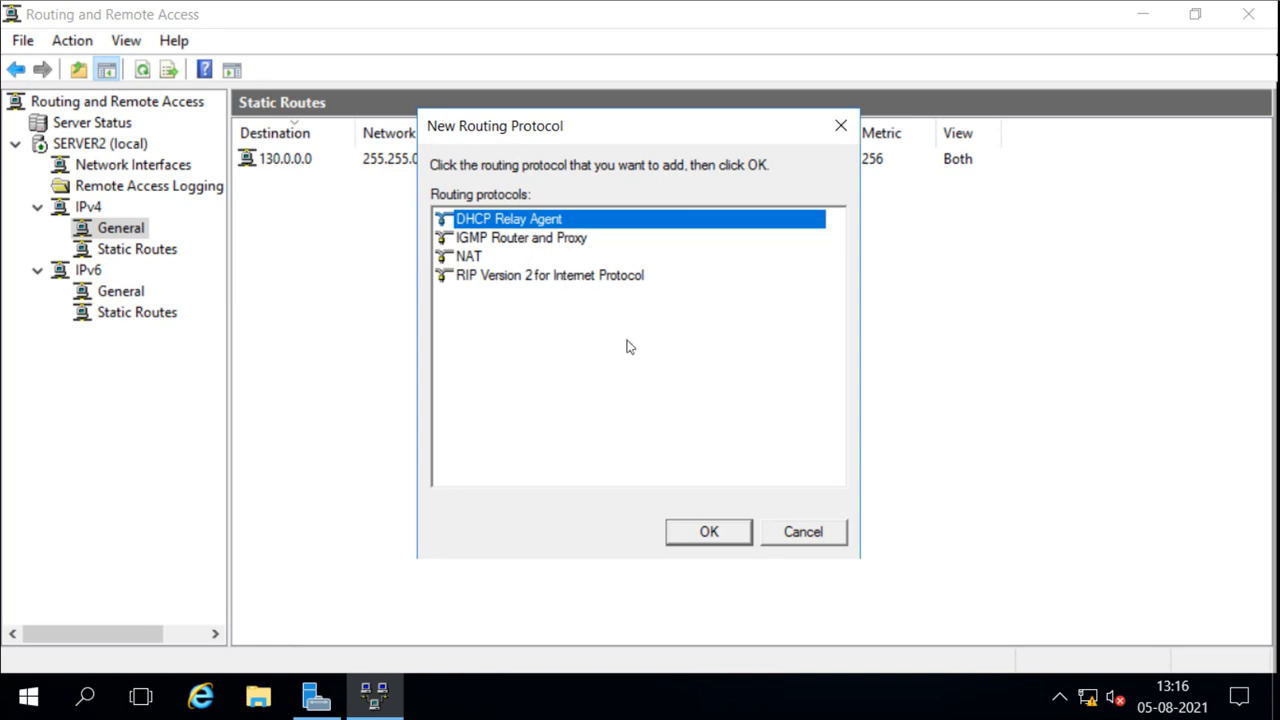
pyautogui.click(699, 532)
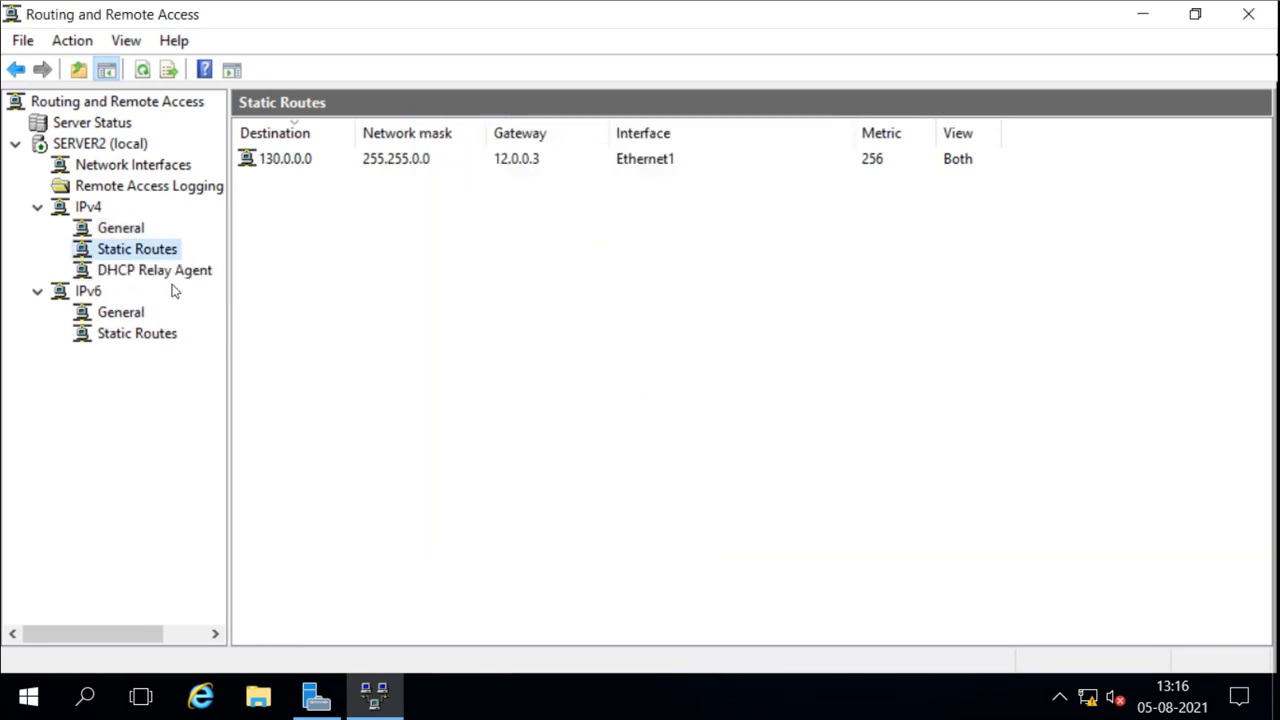
# Step: Add Ethernet0 as a DHCP Relay Agent interface, accepting the default relay settings
pyautogui.click(170, 278)
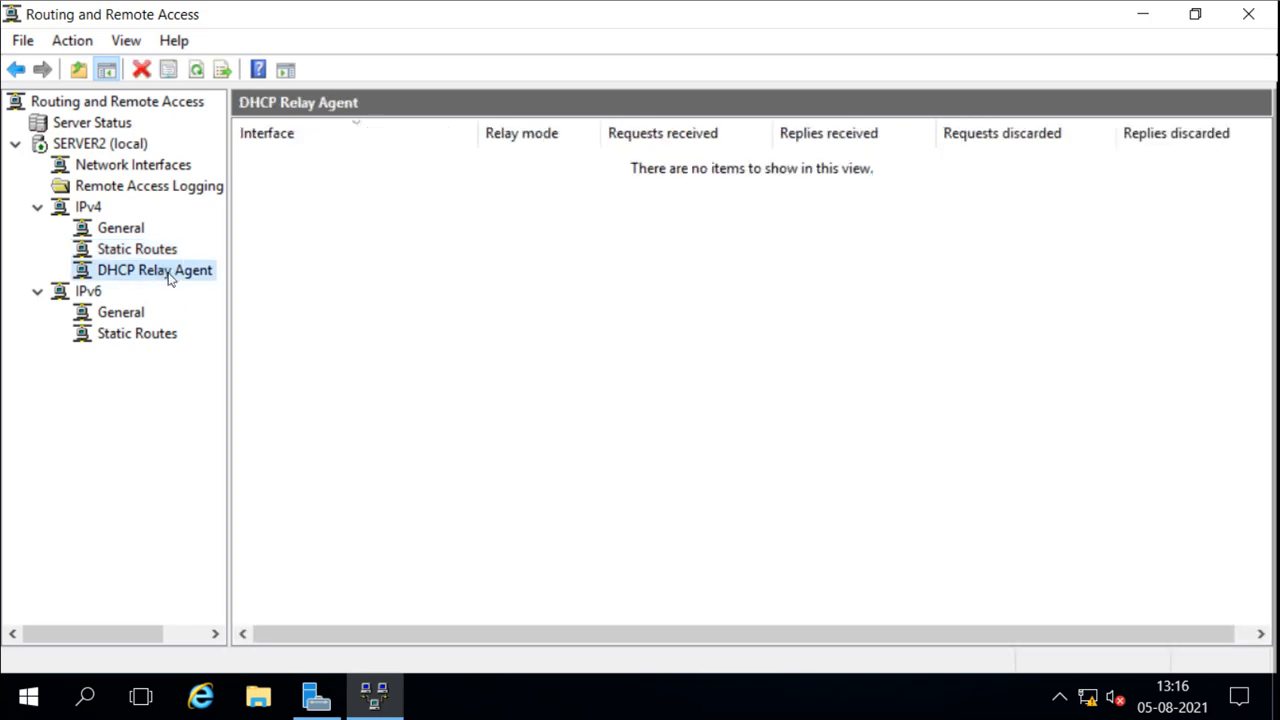
pyautogui.rightClick(366, 266)
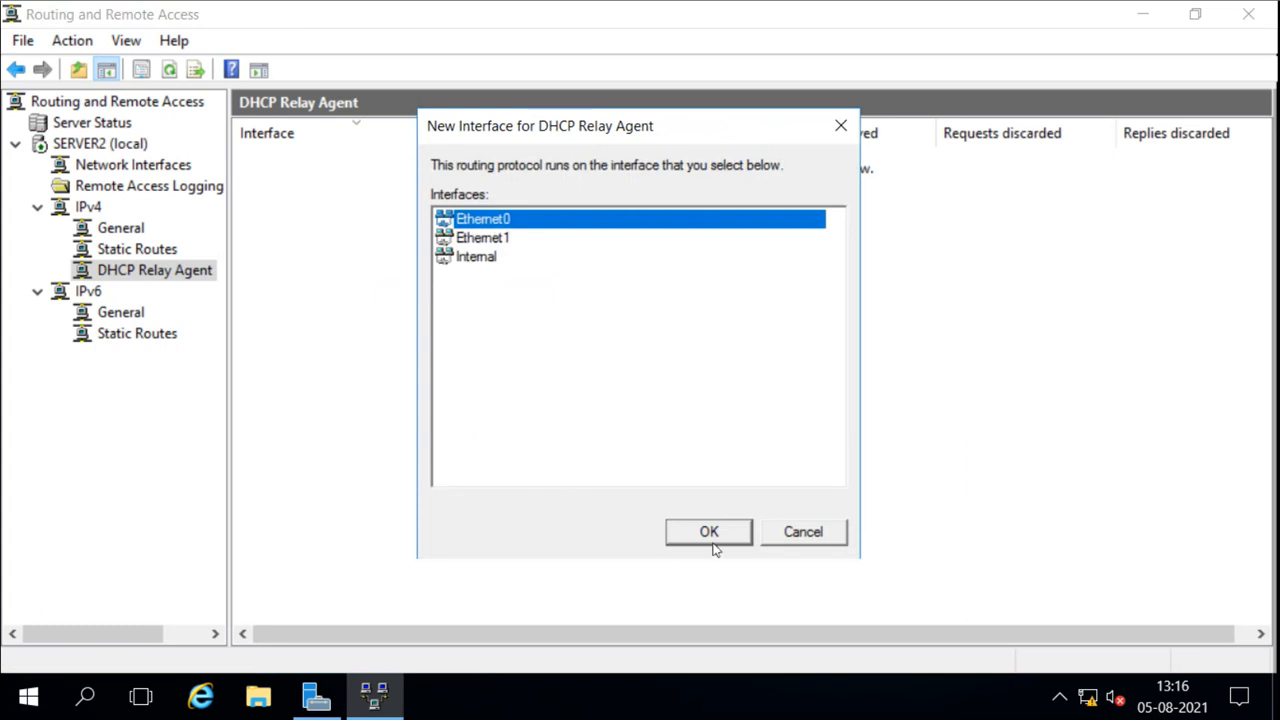
pyautogui.click(711, 533)
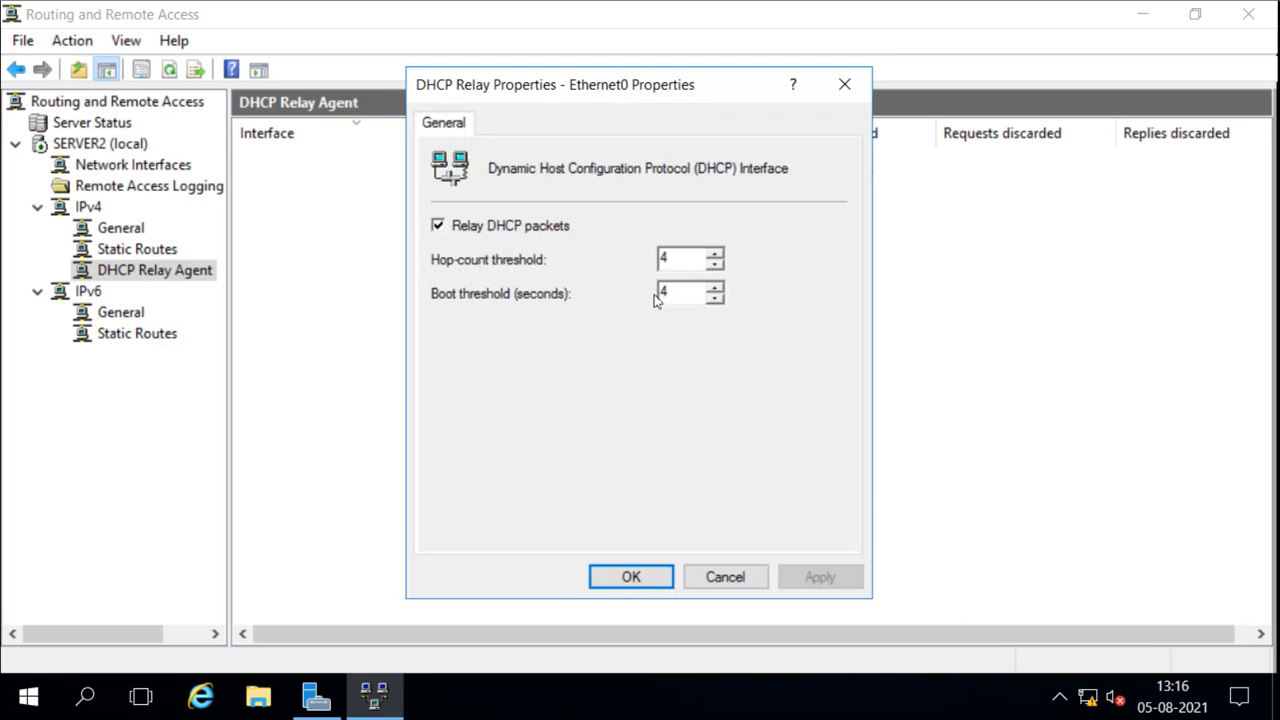
pyautogui.click(626, 575)
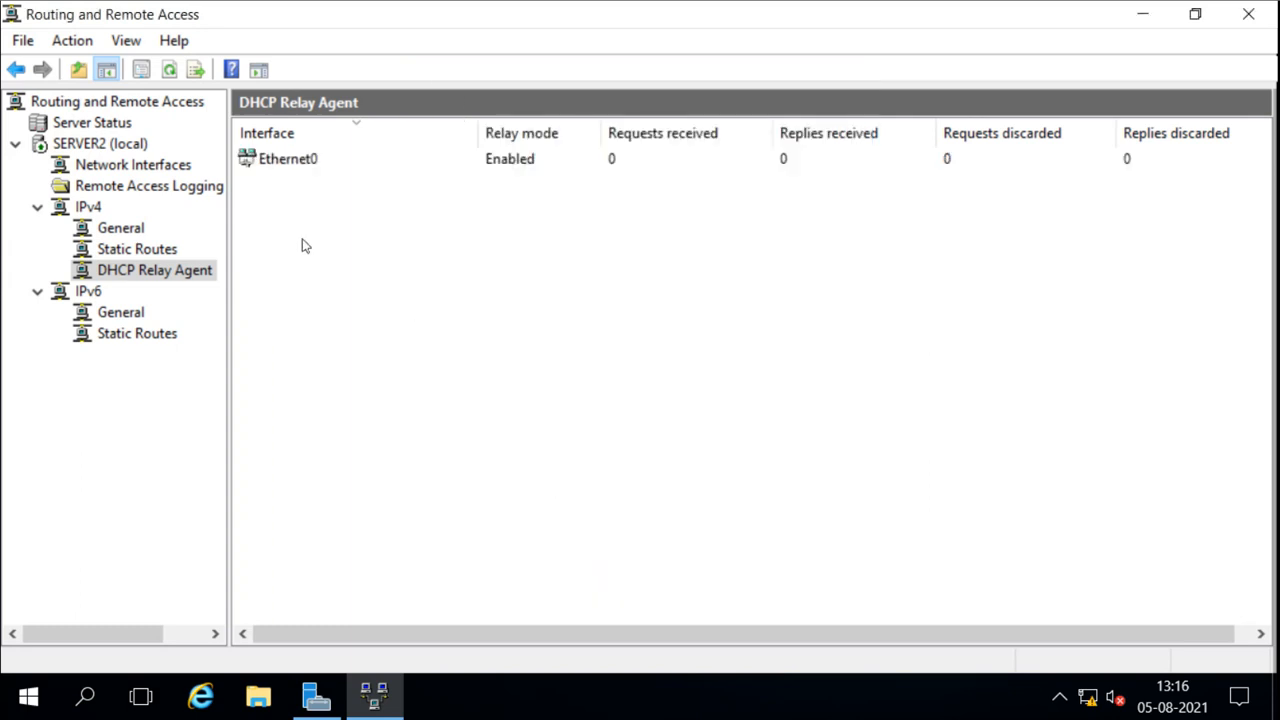
pyautogui.rightClick(291, 180)
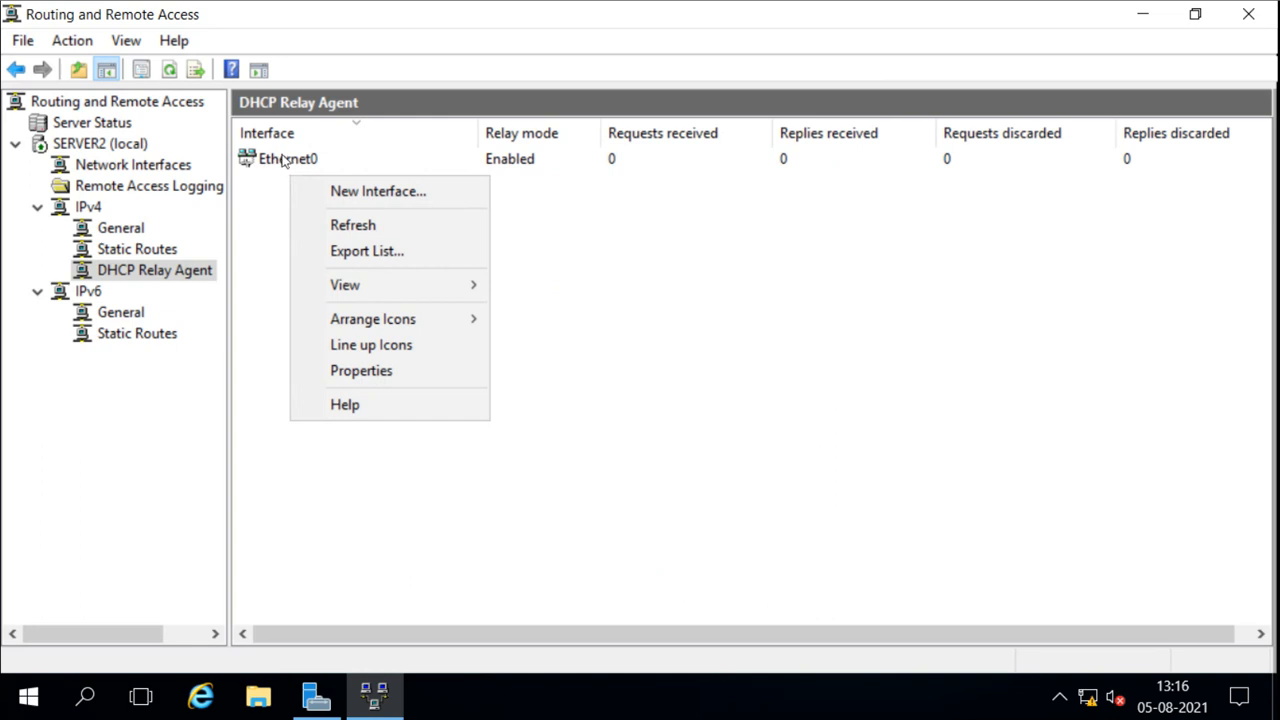
pyautogui.rightClick(289, 161)
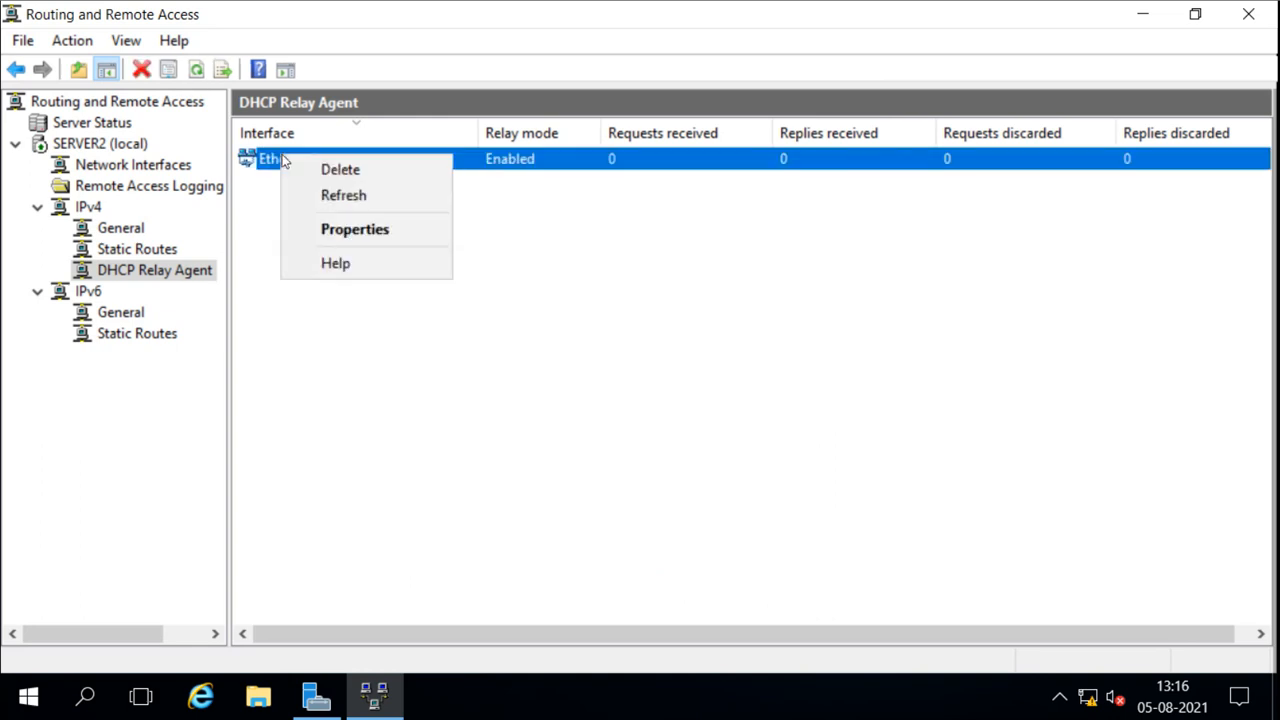
pyautogui.click(314, 403)
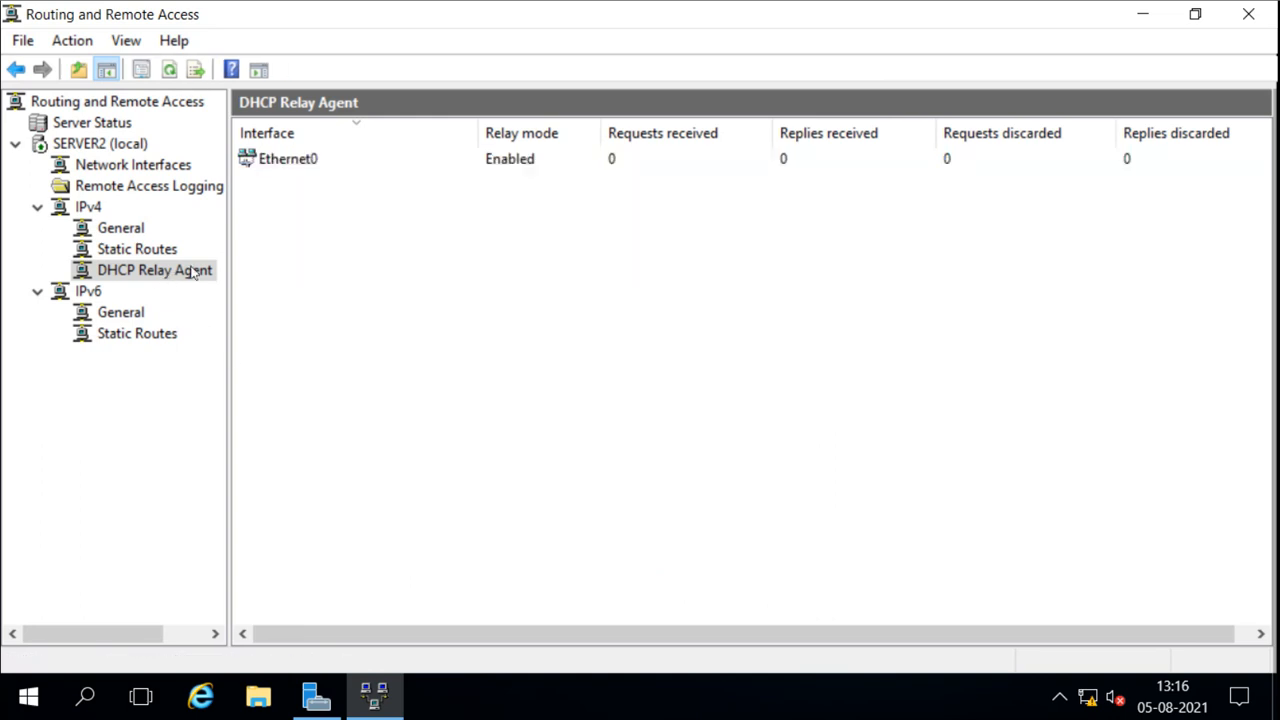
pyautogui.click(288, 161)
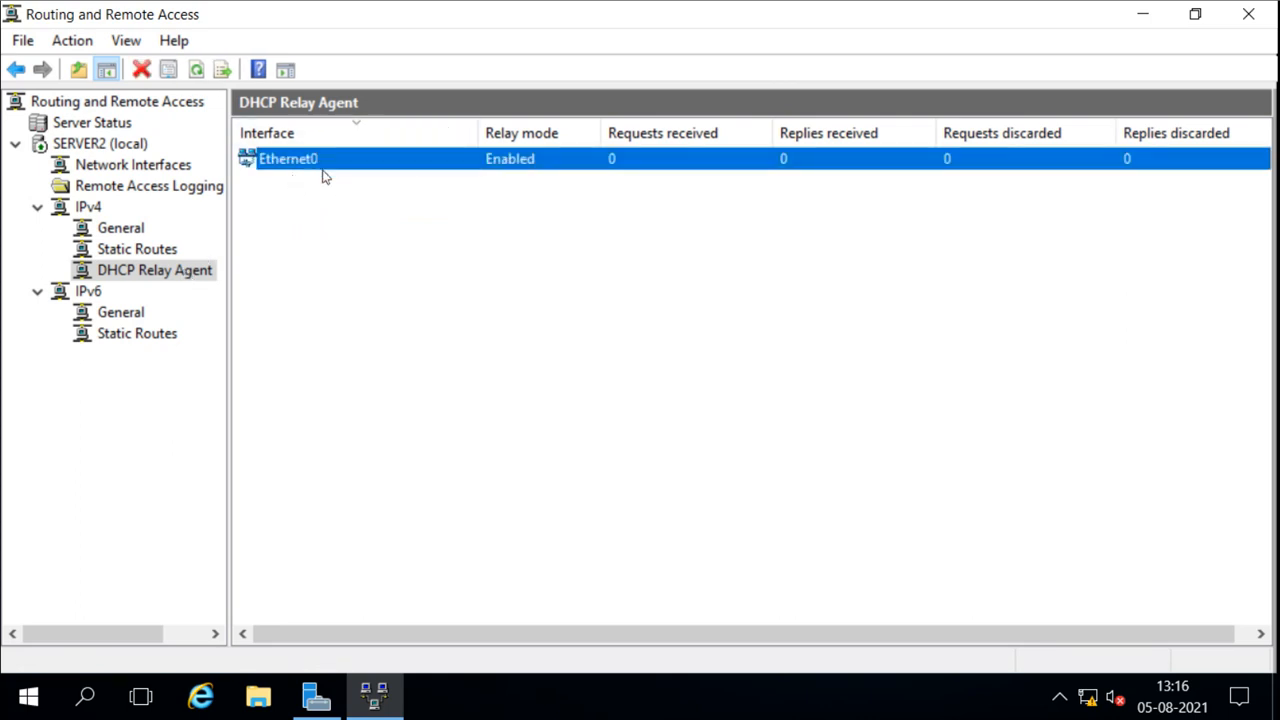
pyautogui.rightClick(155, 277)
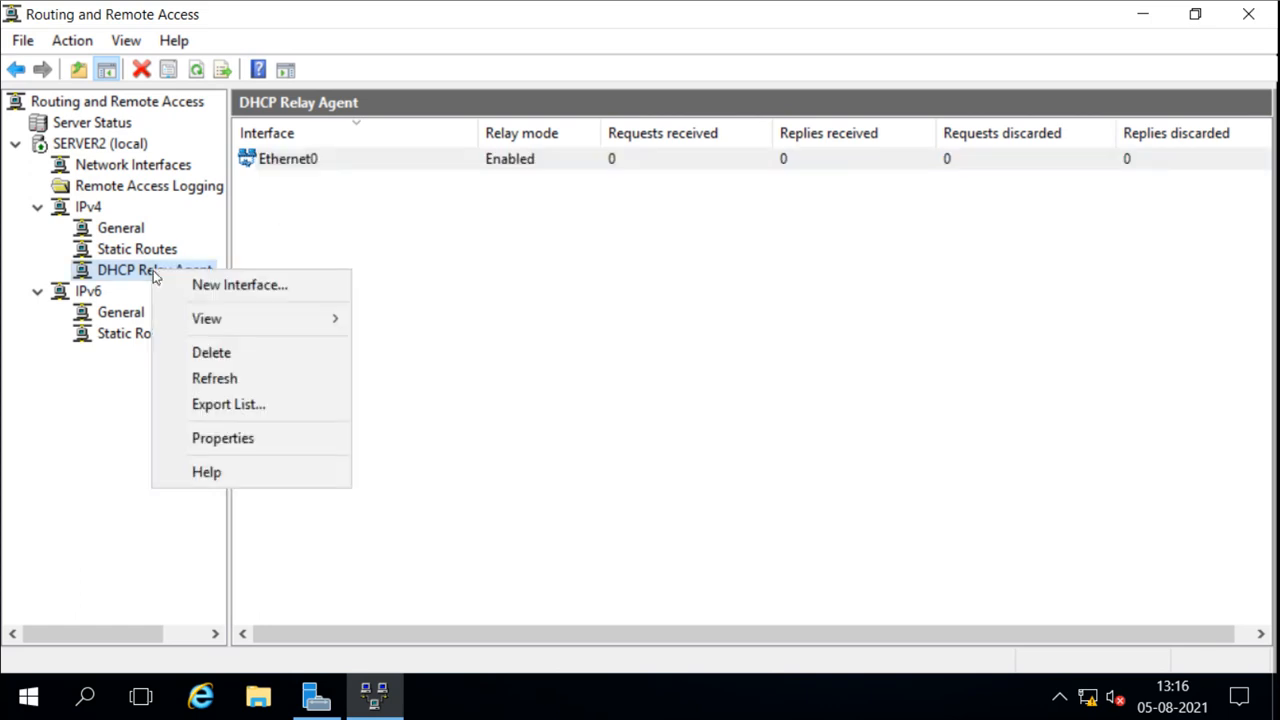
pyautogui.click(437, 321)
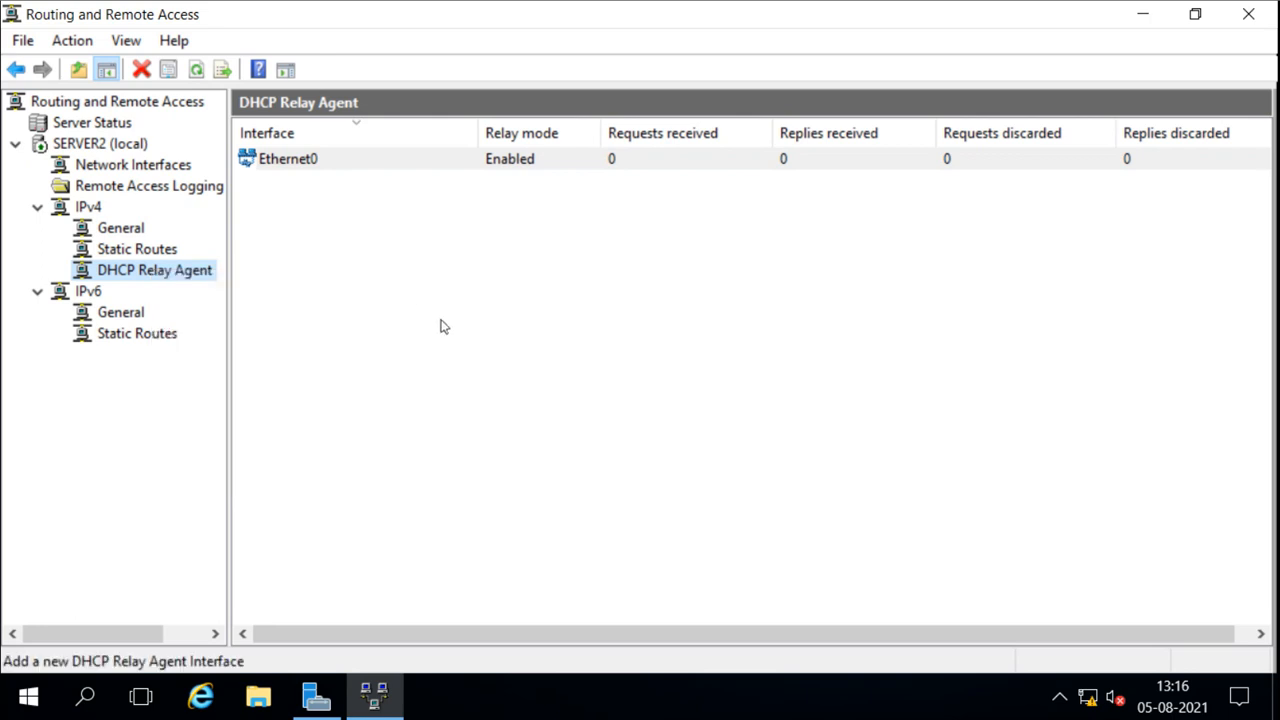
# Step: Add RIP Version 2 for Internet Protocol as a new IPv4 routing protocol
pyautogui.rightClick(90, 230)
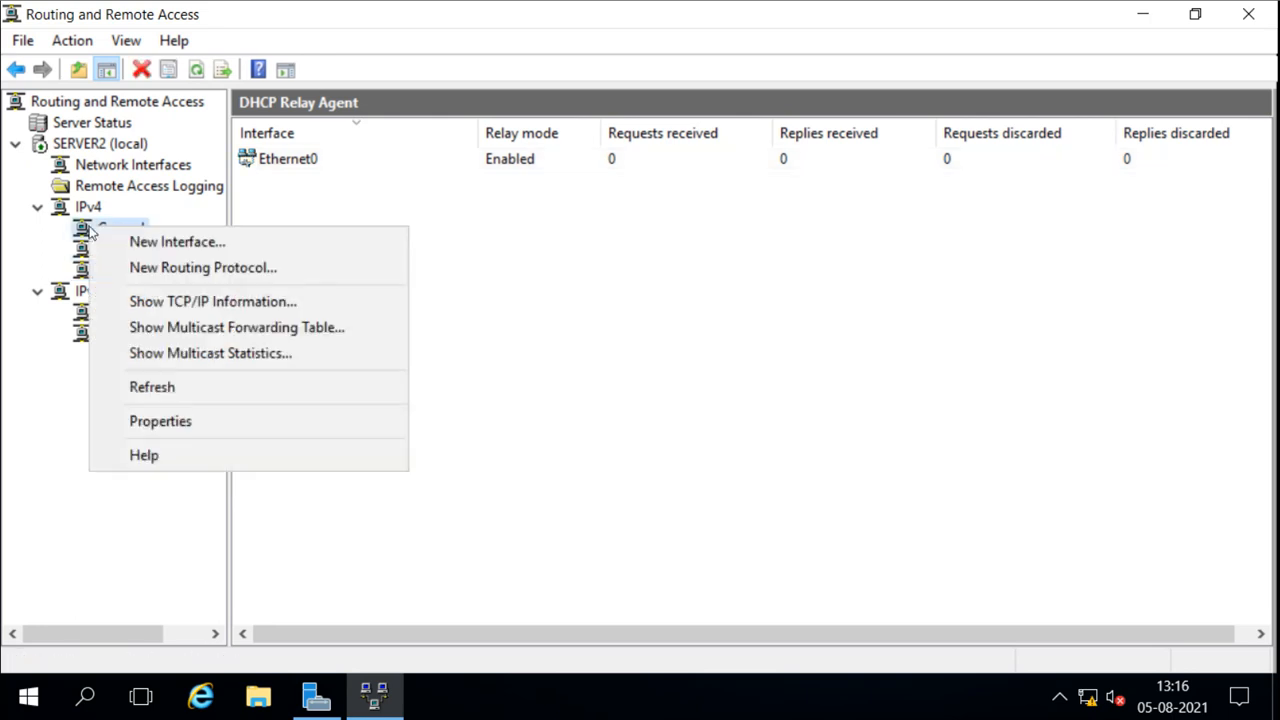
pyautogui.click(166, 267)
pyautogui.click(500, 258)
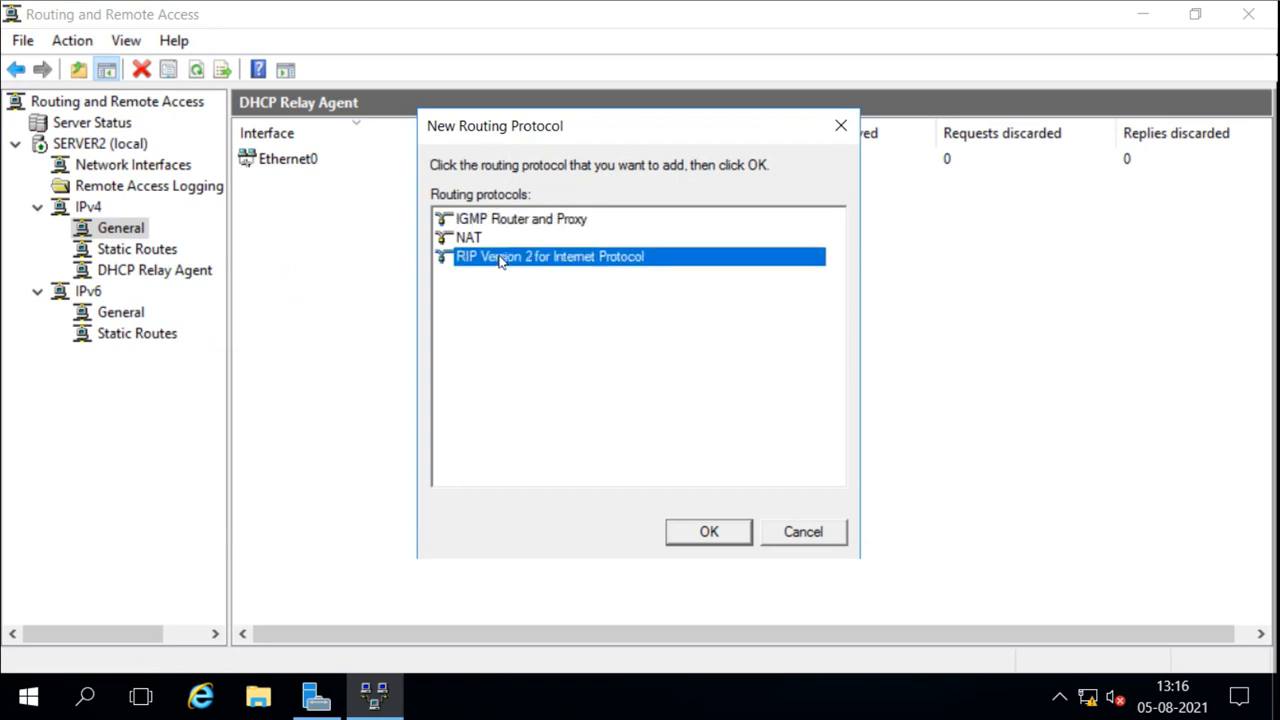
pyautogui.click(712, 532)
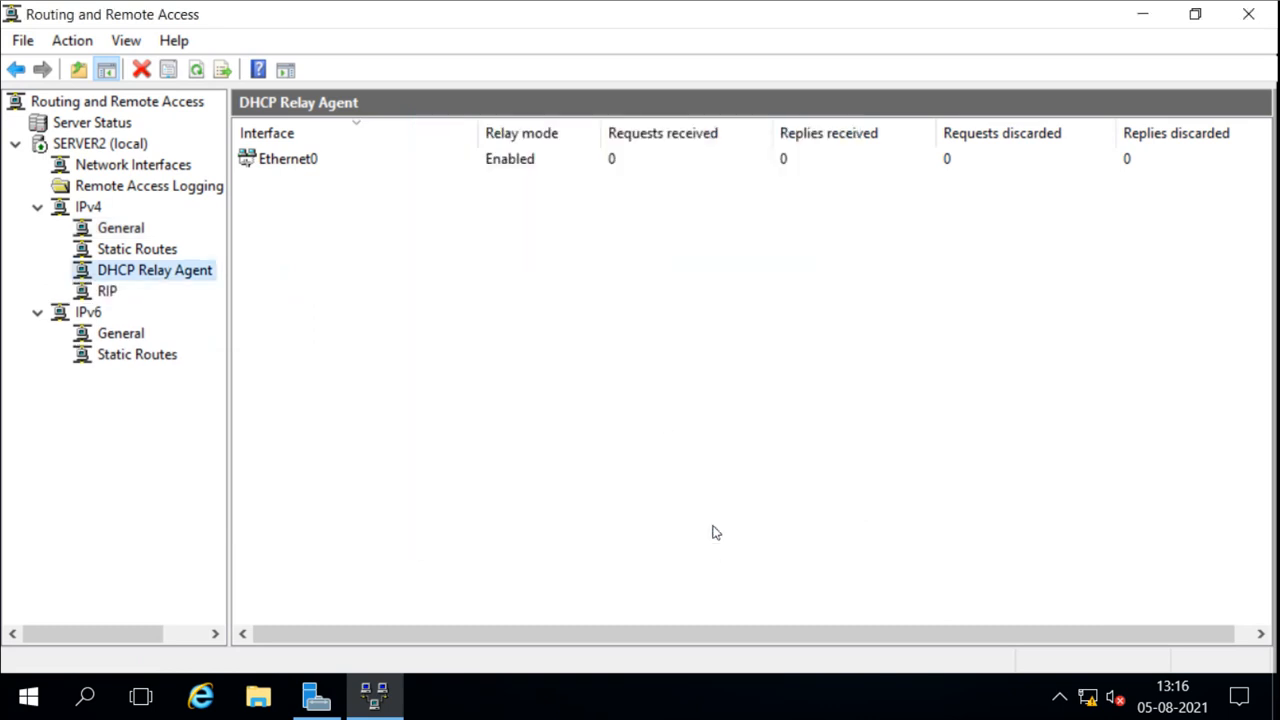
# Step: Add Ethernet0 as a RIP interface, reviewing its property pages and accepting the default settings
pyautogui.click(107, 290)
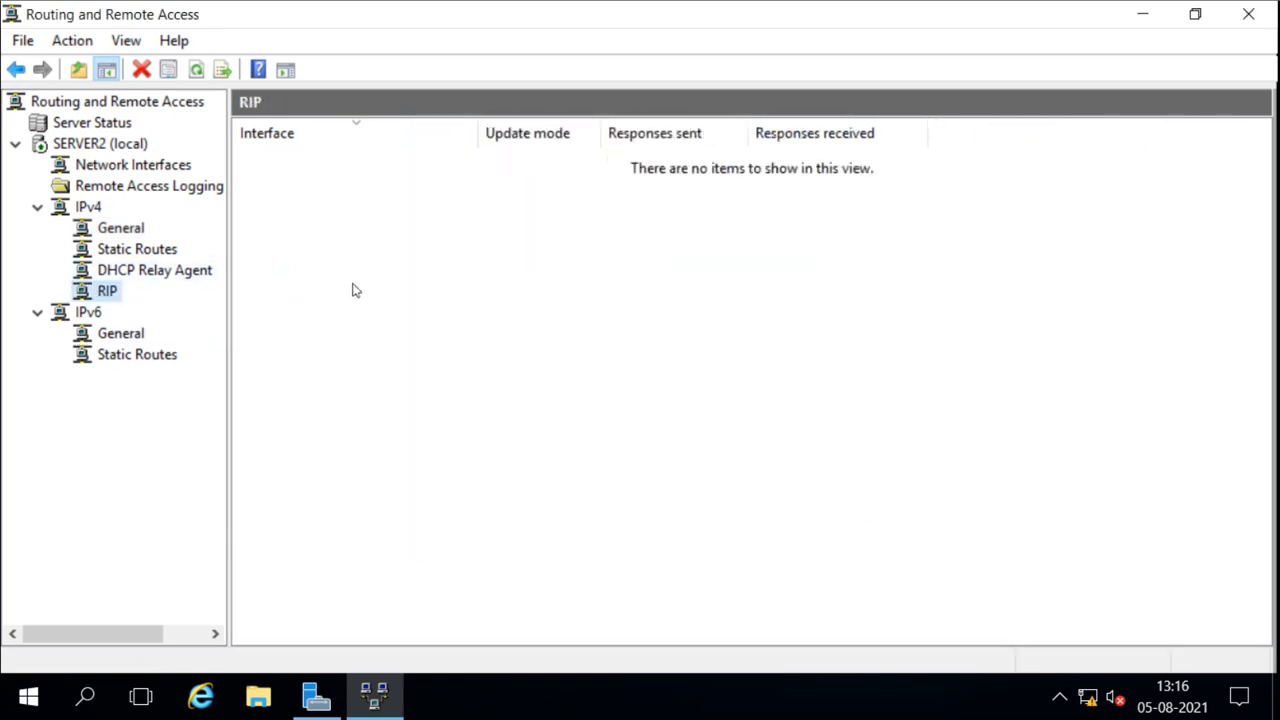
pyautogui.rightClick(360, 236)
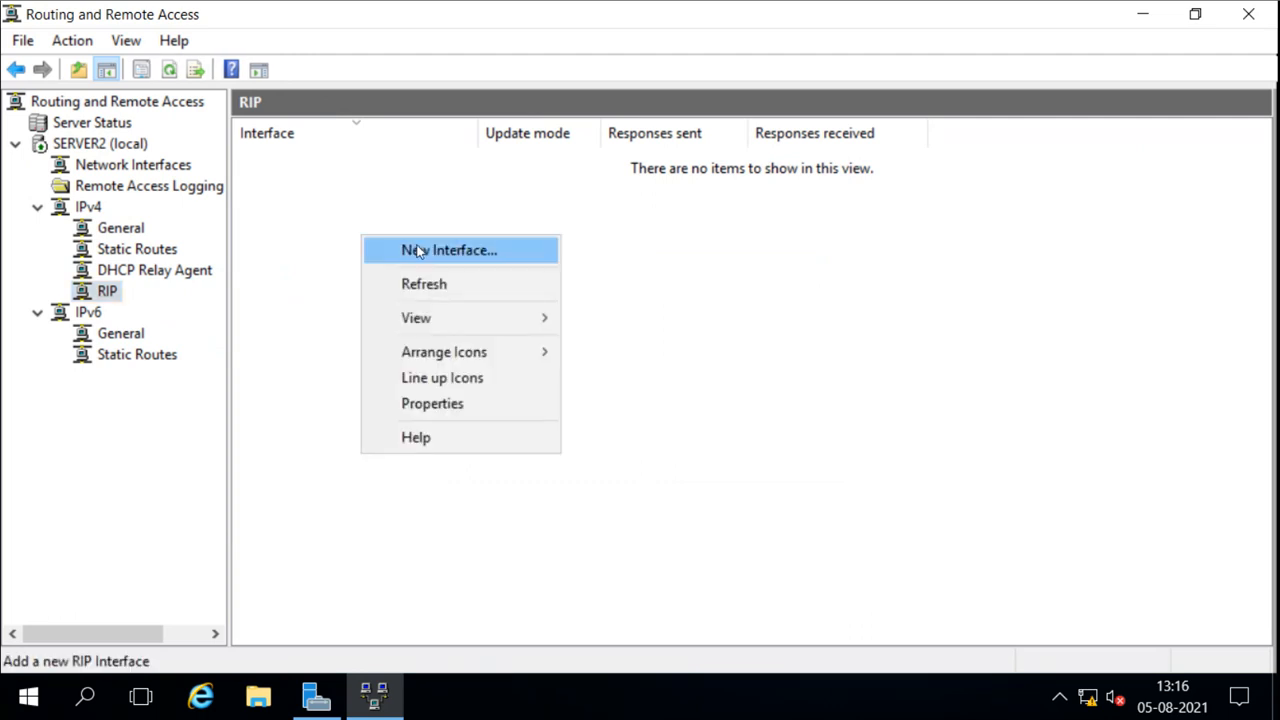
pyautogui.click(418, 251)
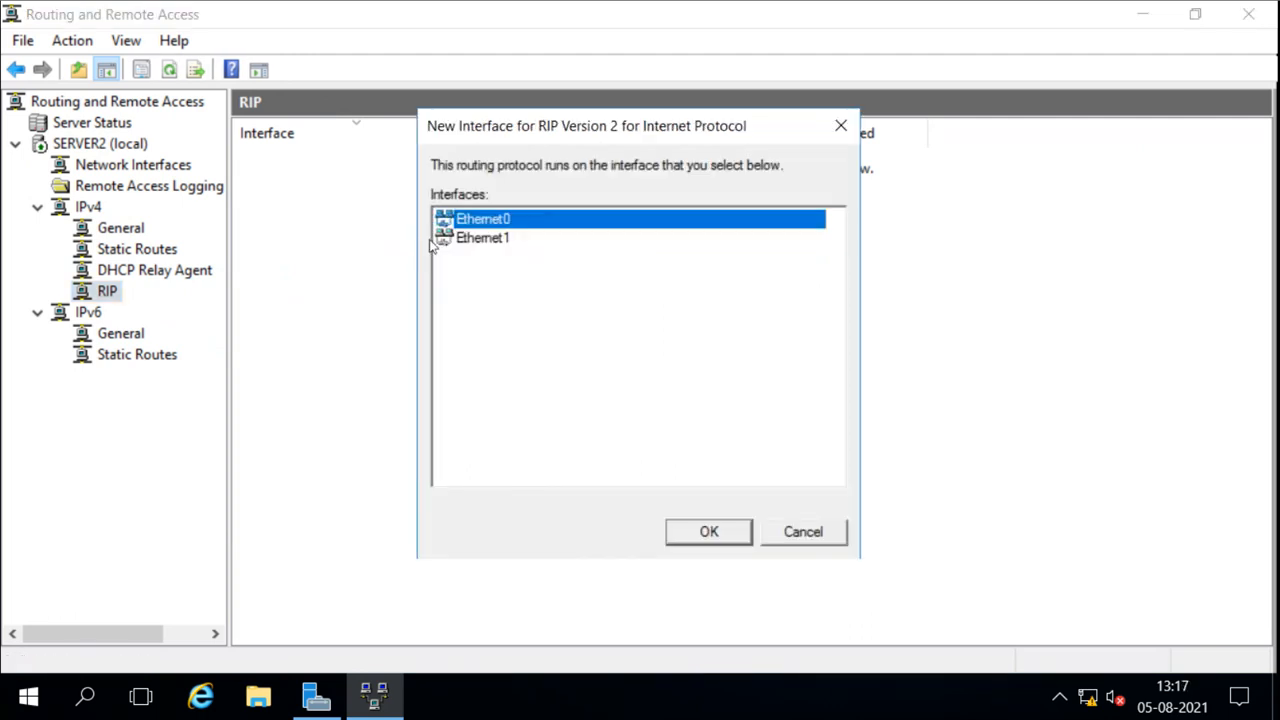
pyautogui.click(699, 531)
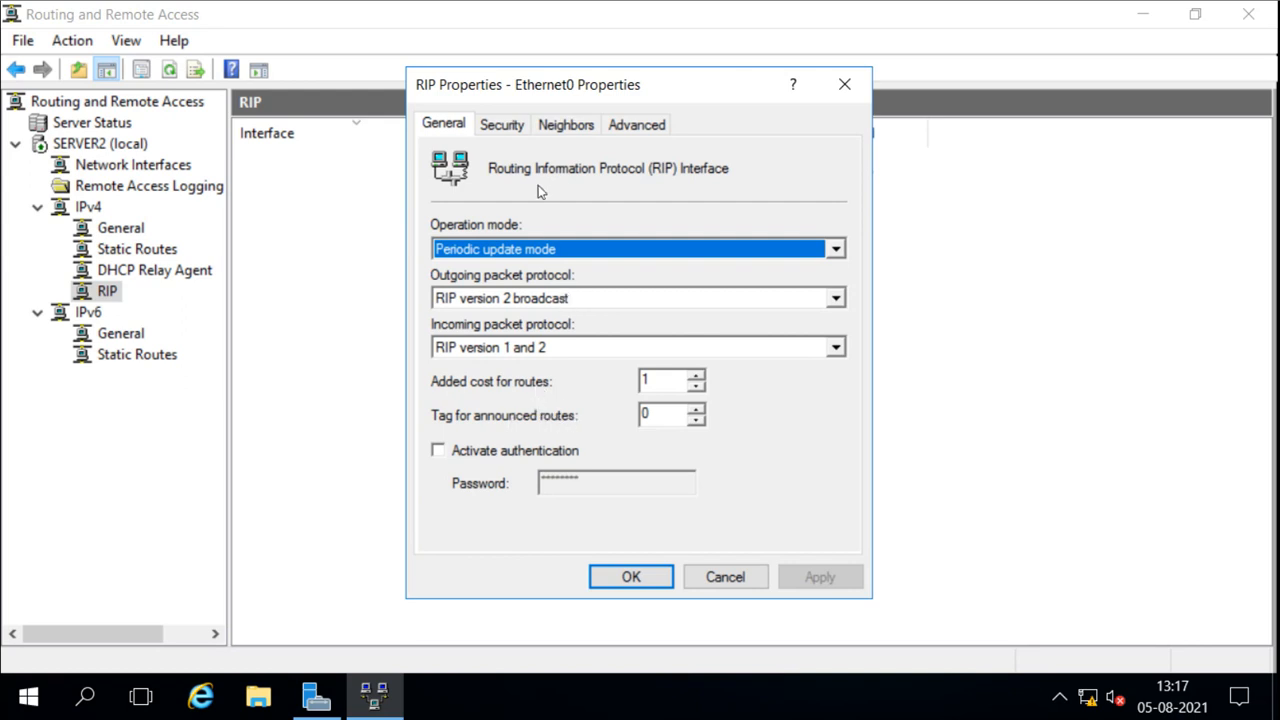
pyautogui.click(508, 128)
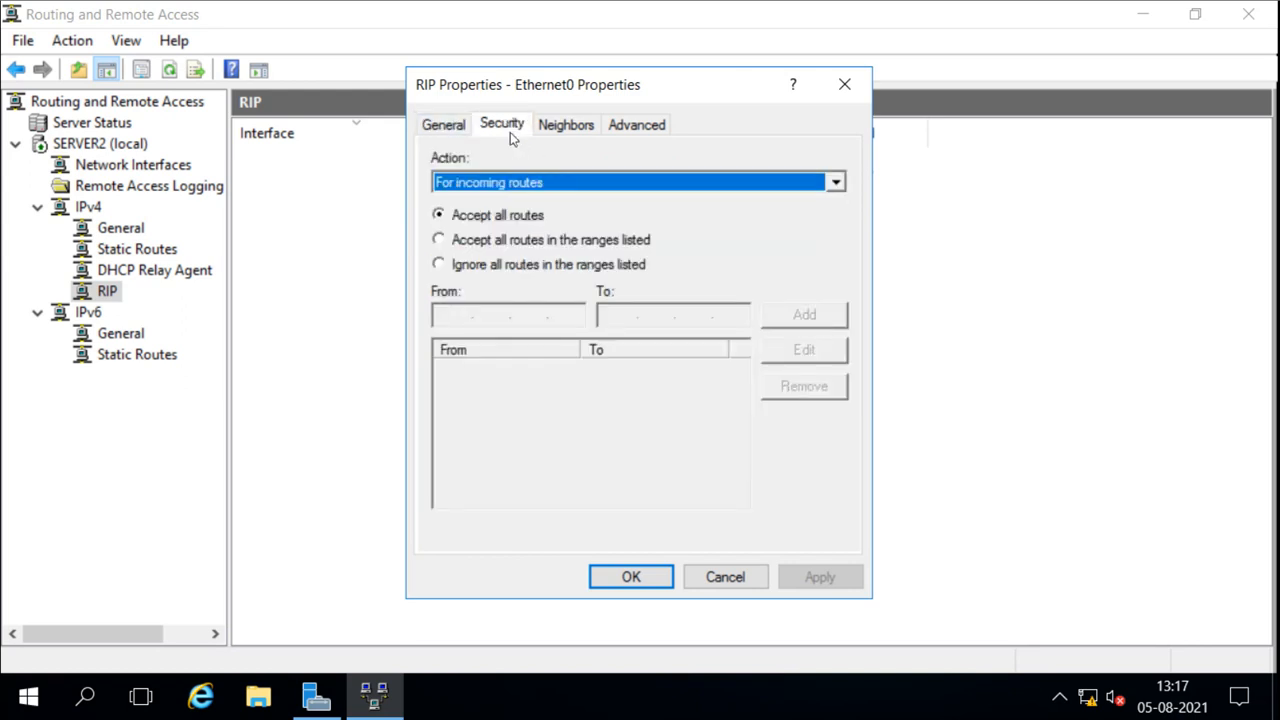
pyautogui.click(563, 127)
pyautogui.click(630, 128)
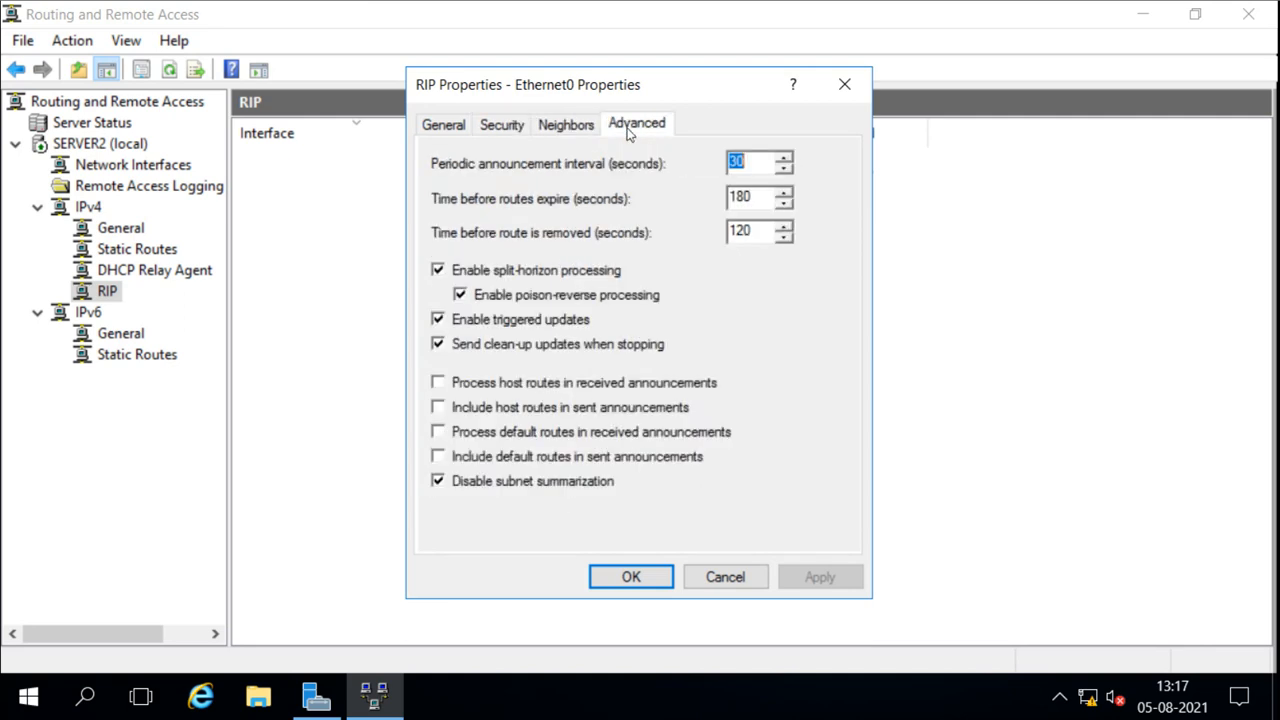
pyautogui.click(444, 126)
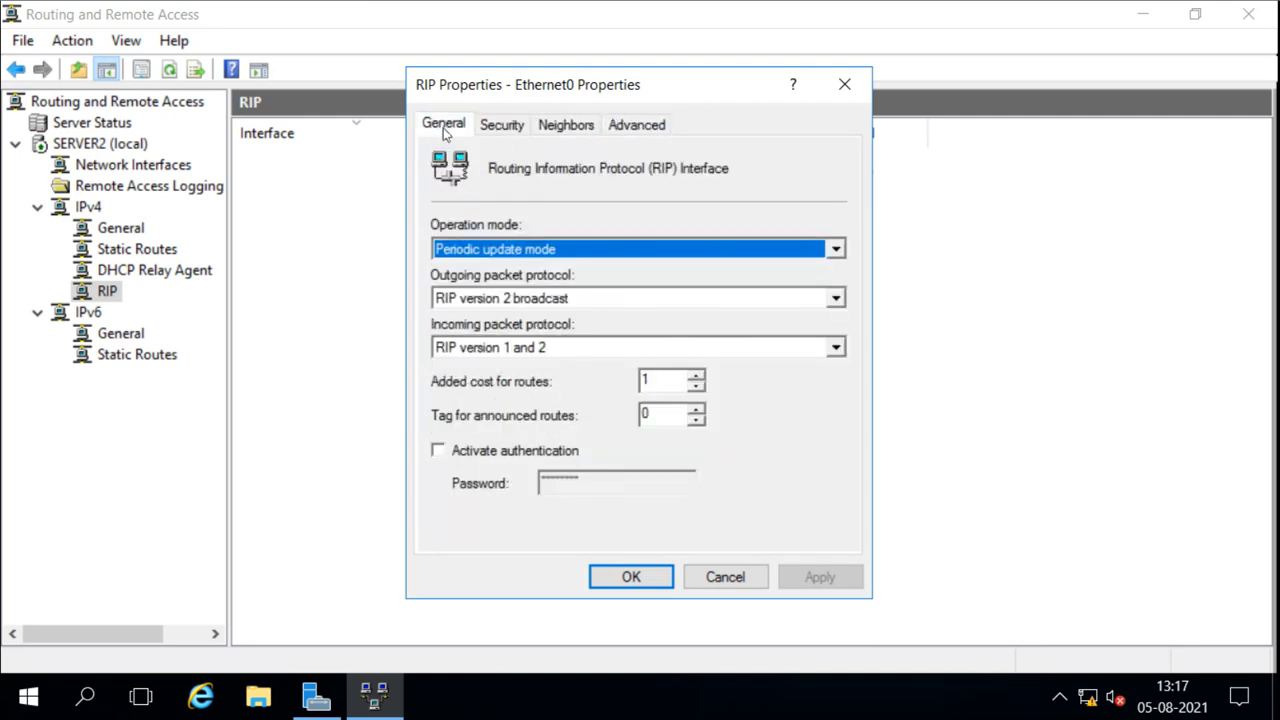
pyautogui.click(653, 588)
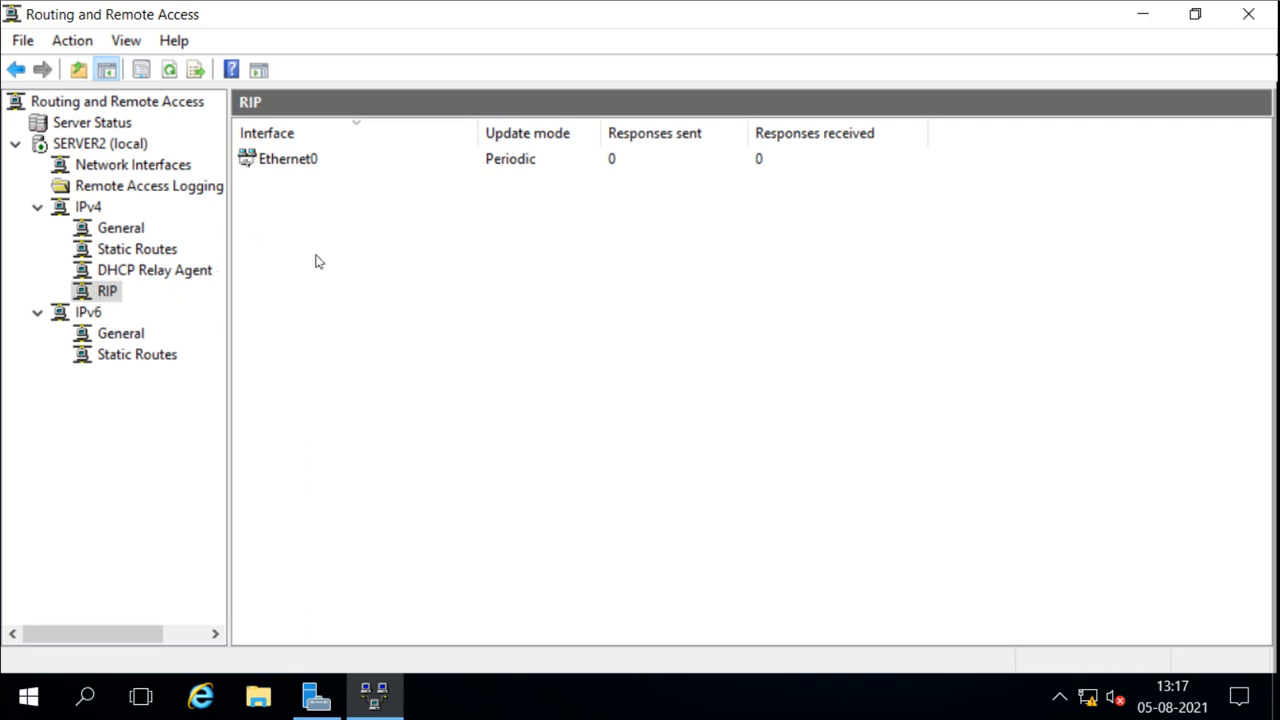
# Step: Add Ethernet1 as a RIP interface with default settings, and check the IPv4 static routes and RIP interface lists
pyautogui.rightClick(296, 196)
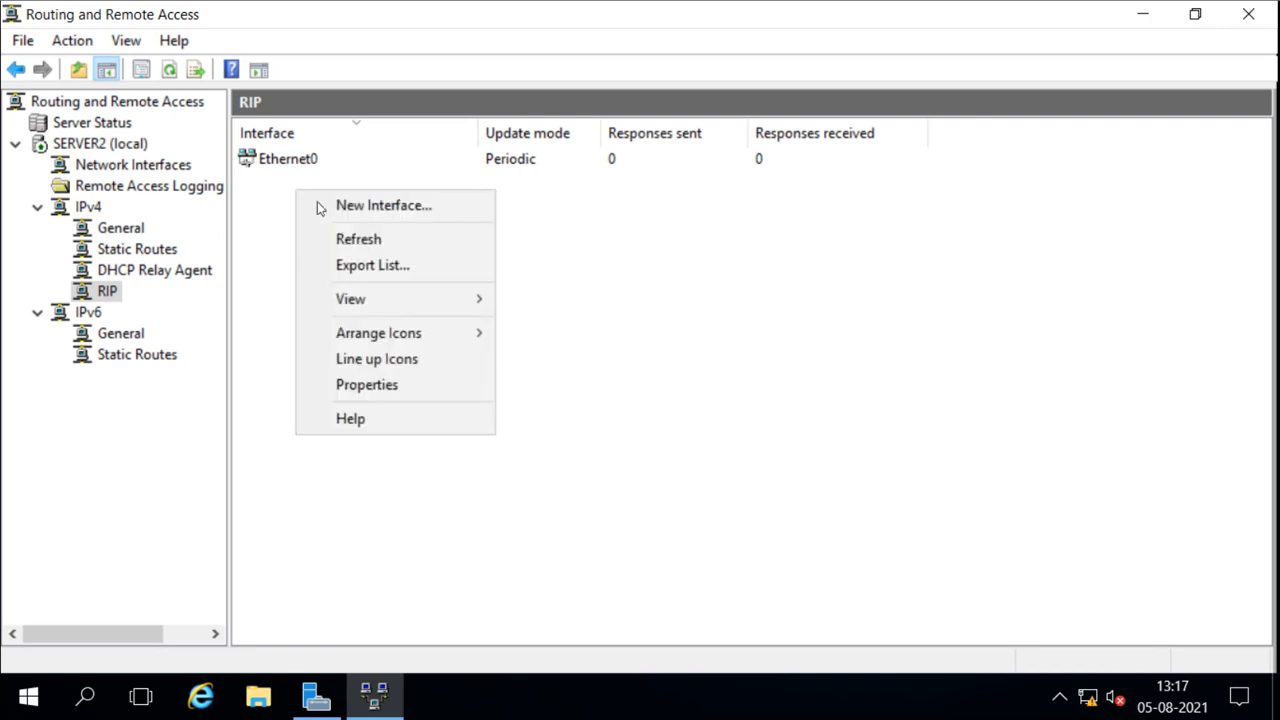
pyautogui.click(340, 208)
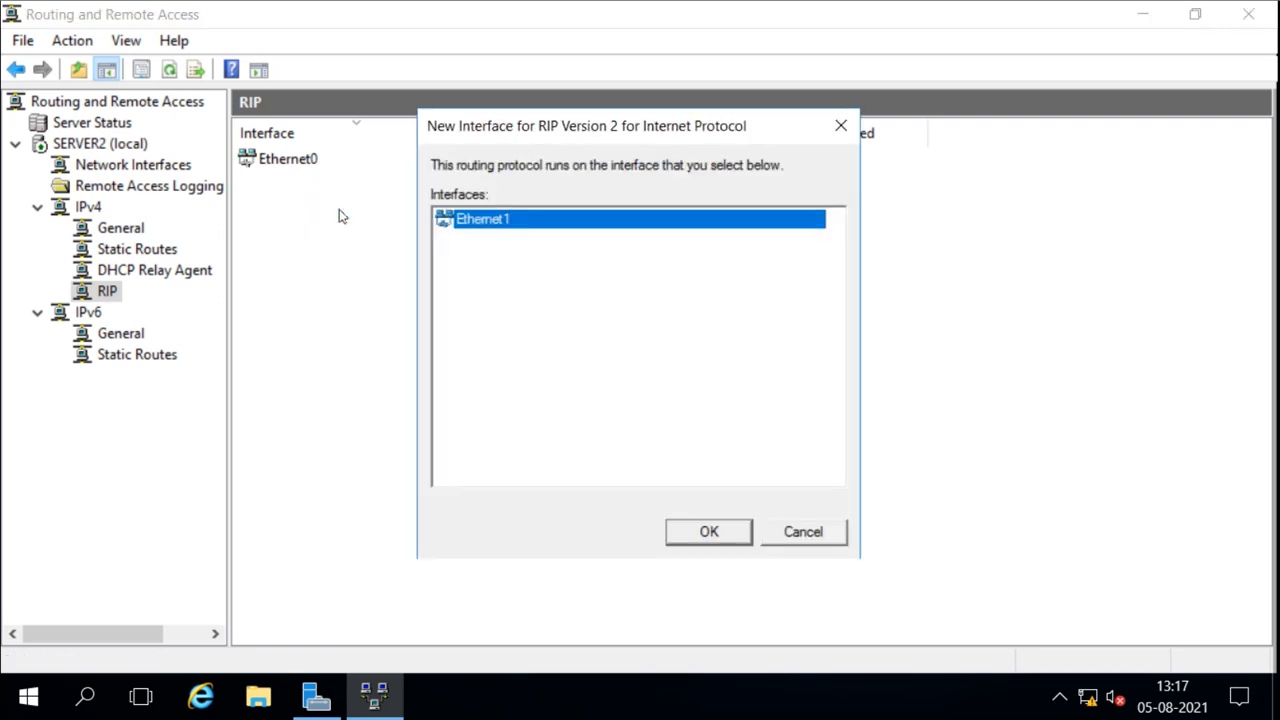
pyautogui.click(689, 530)
pyautogui.click(627, 578)
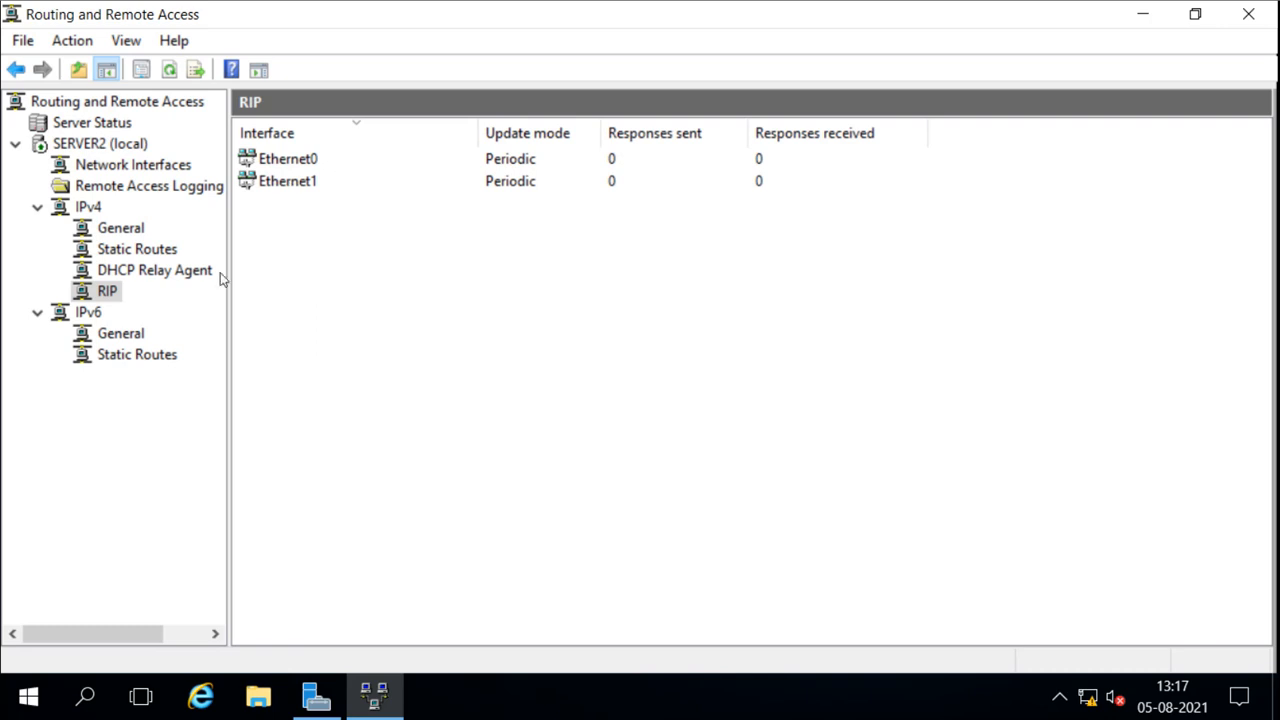
pyautogui.click(158, 255)
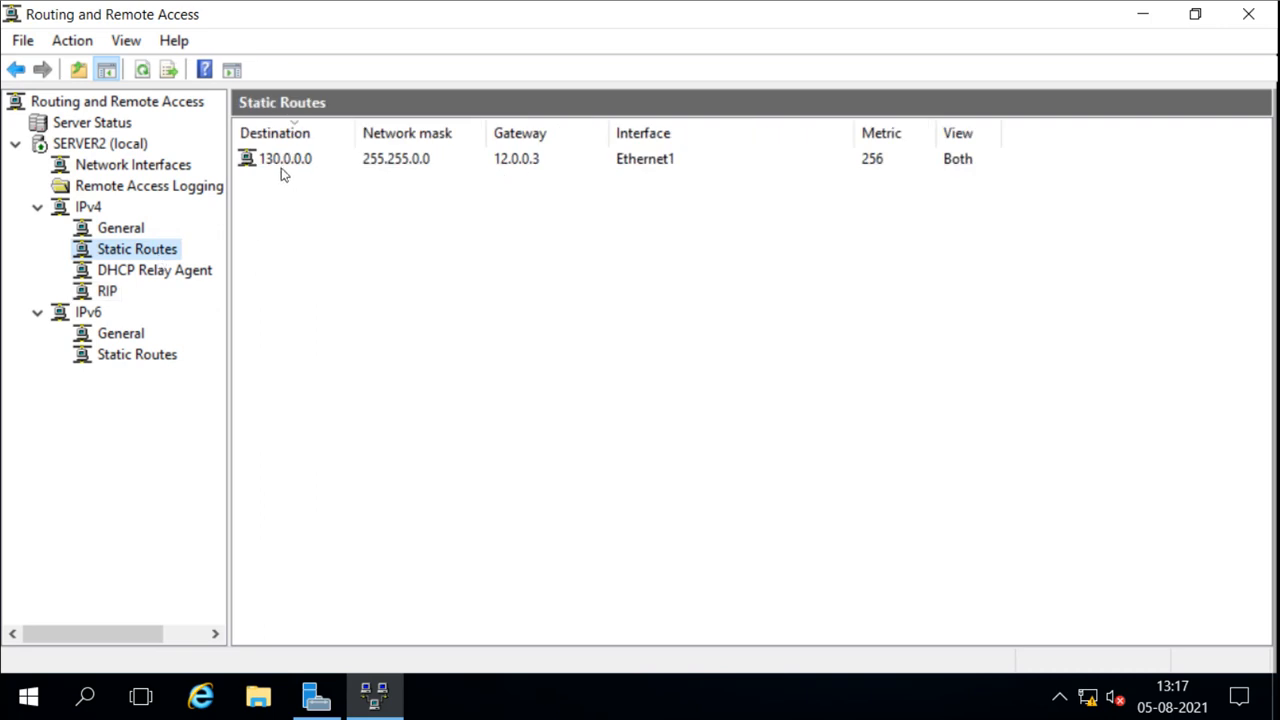
pyautogui.click(105, 294)
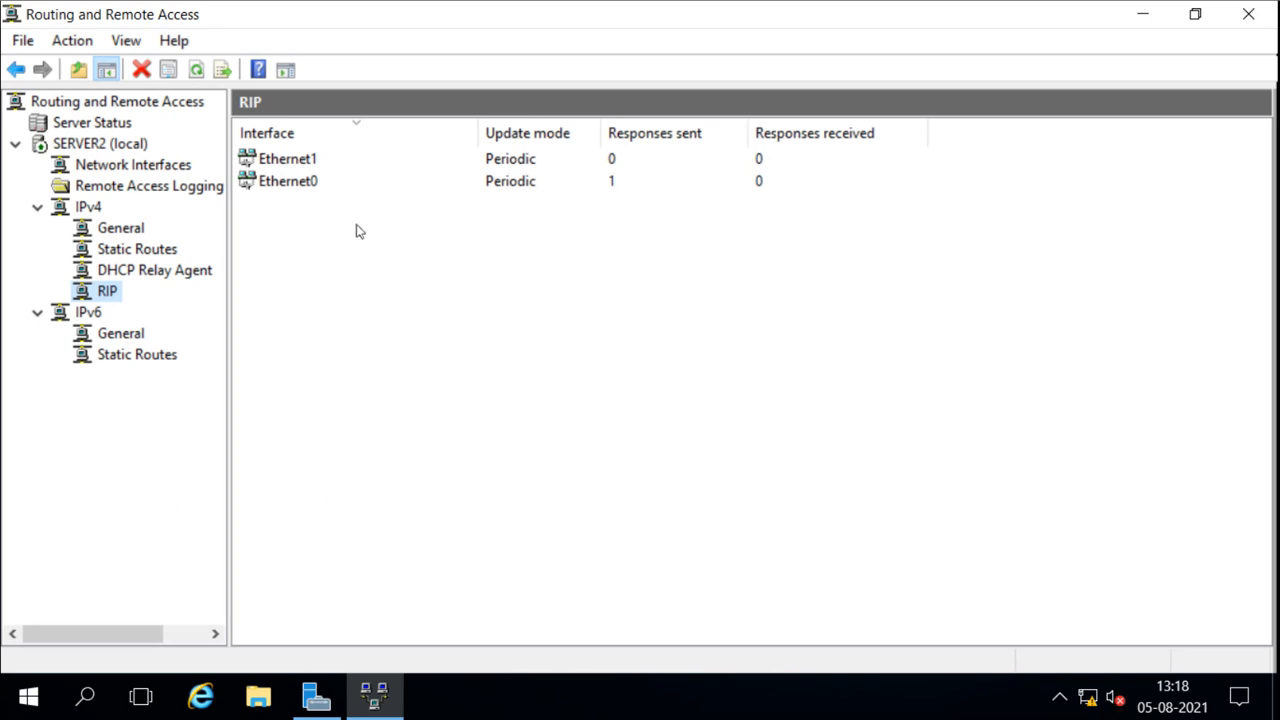
# Step: Add NAT as a new IPv4 routing protocol
pyautogui.click(87, 210)
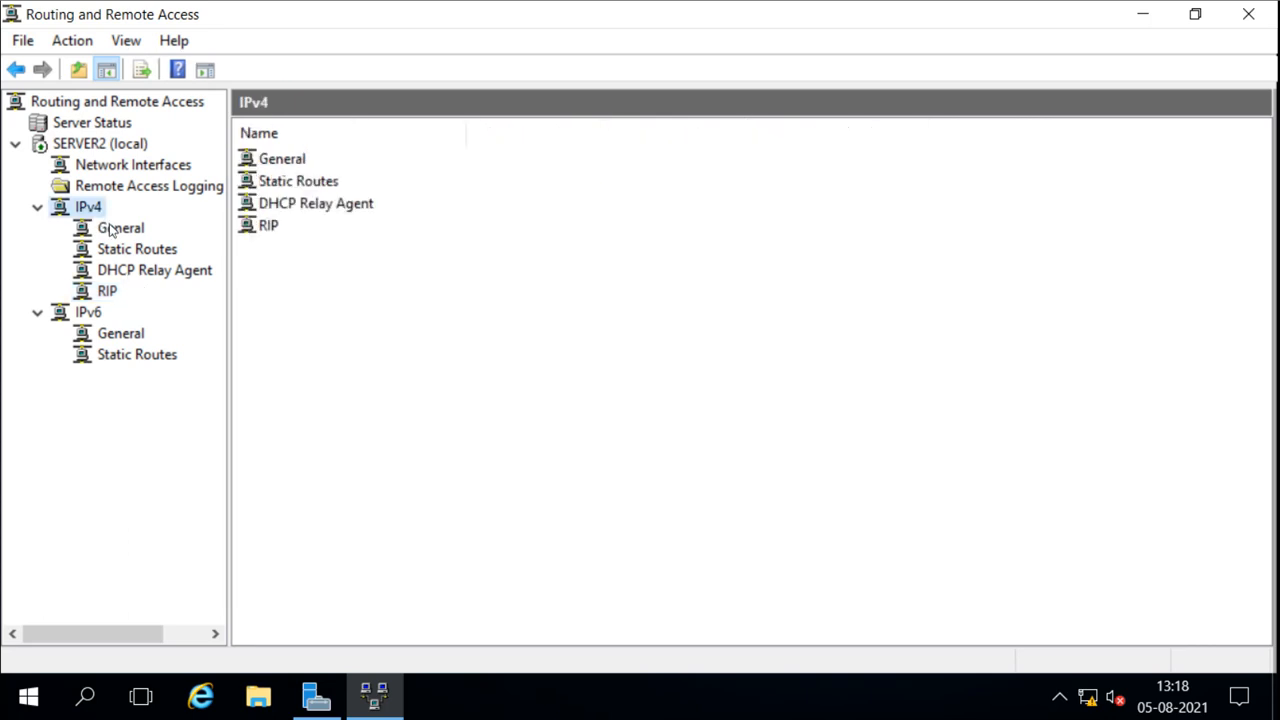
pyautogui.rightClick(111, 232)
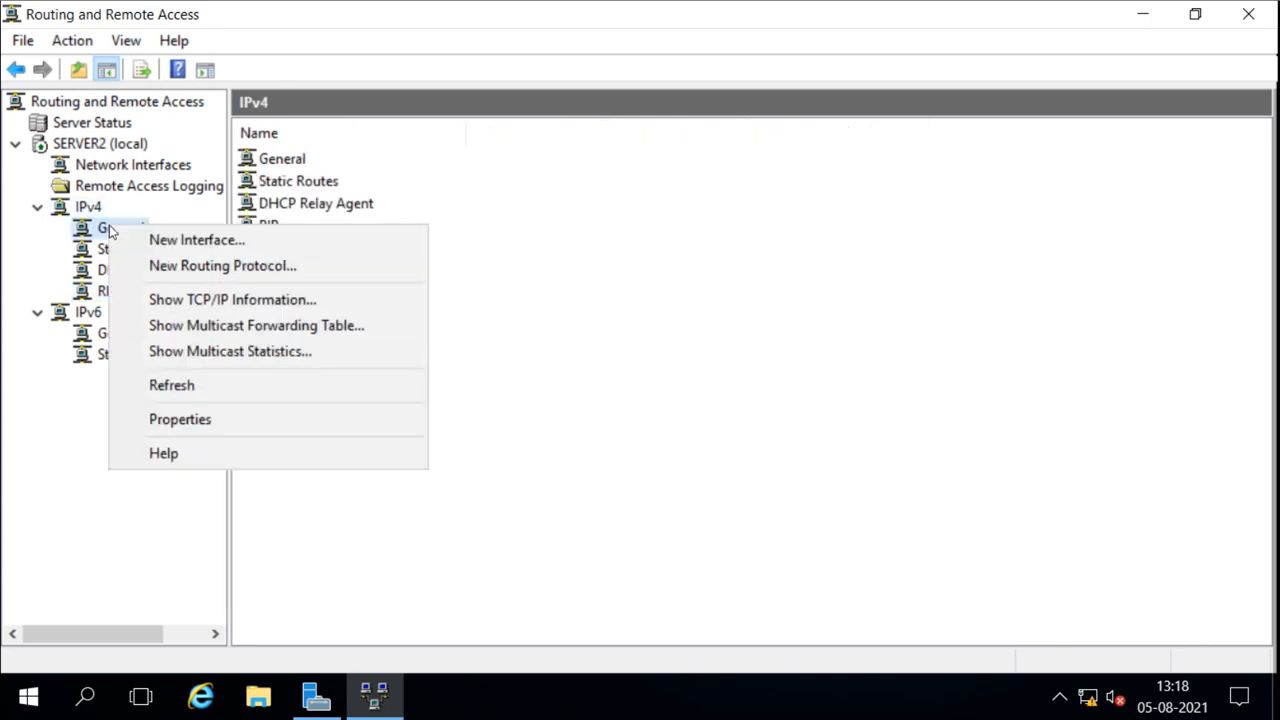
pyautogui.click(216, 266)
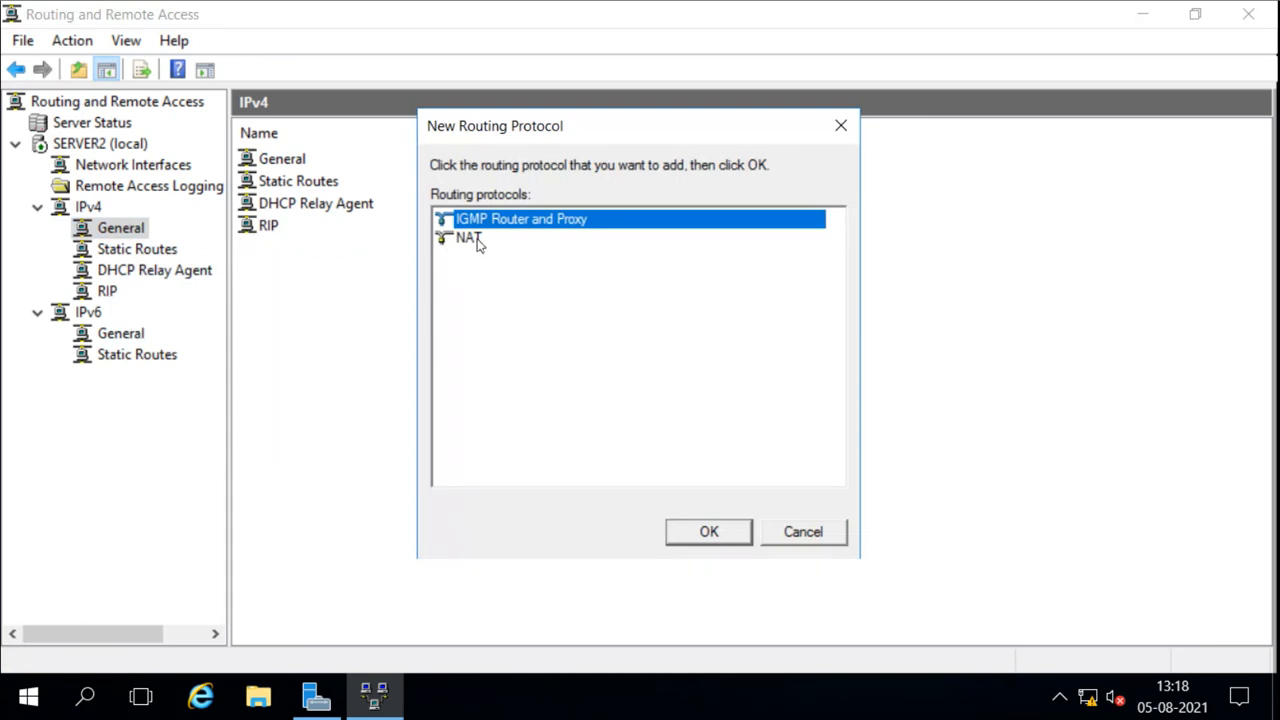
pyautogui.click(477, 244)
pyautogui.click(708, 531)
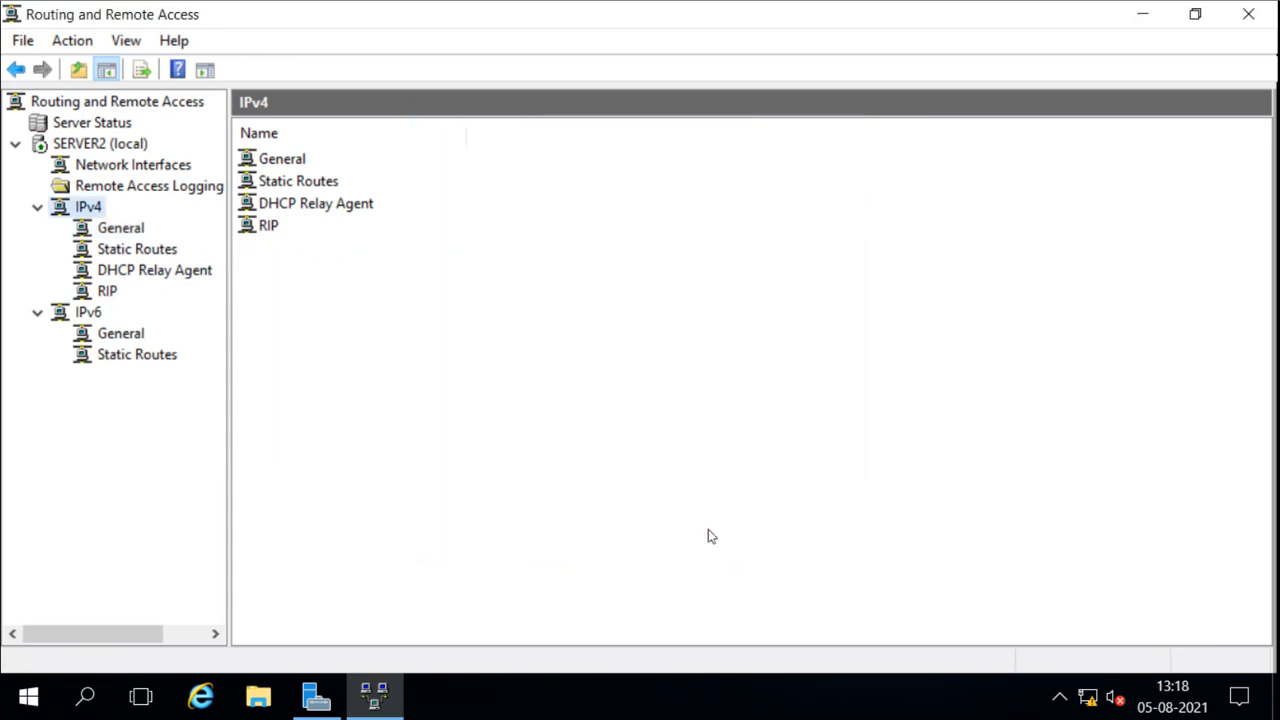
pyautogui.click(110, 312)
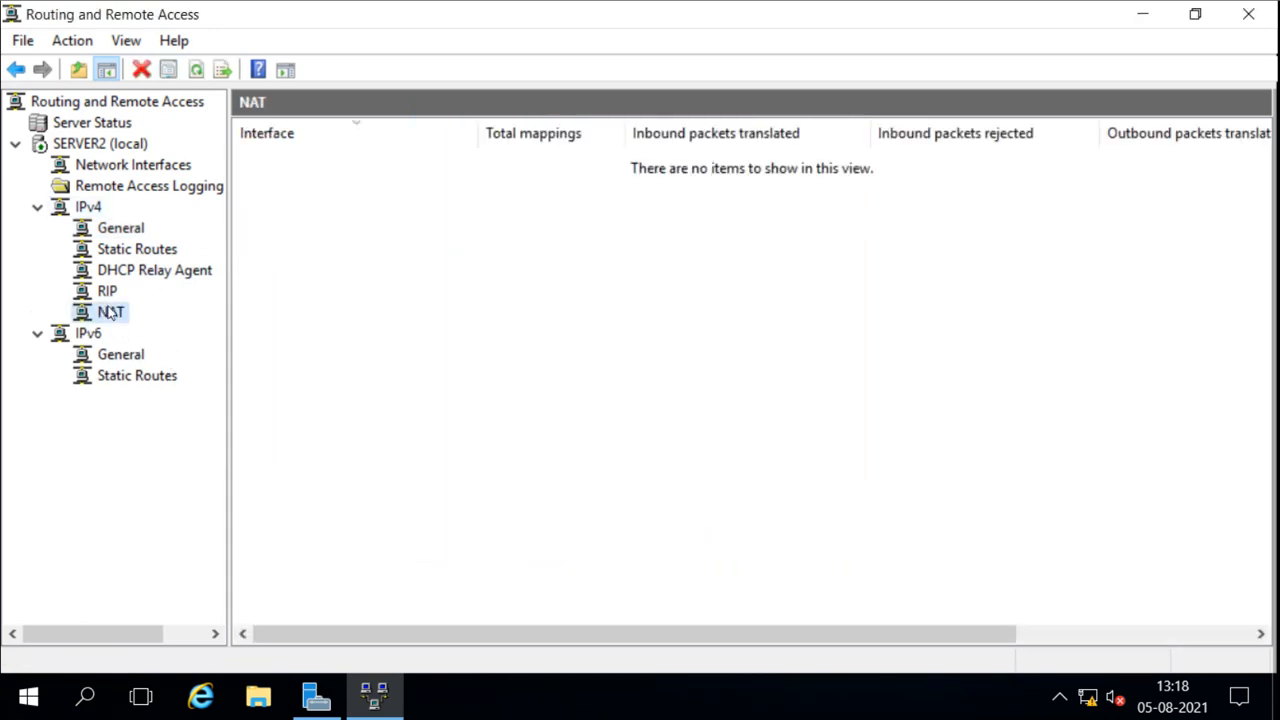
pyautogui.rightClick(321, 235)
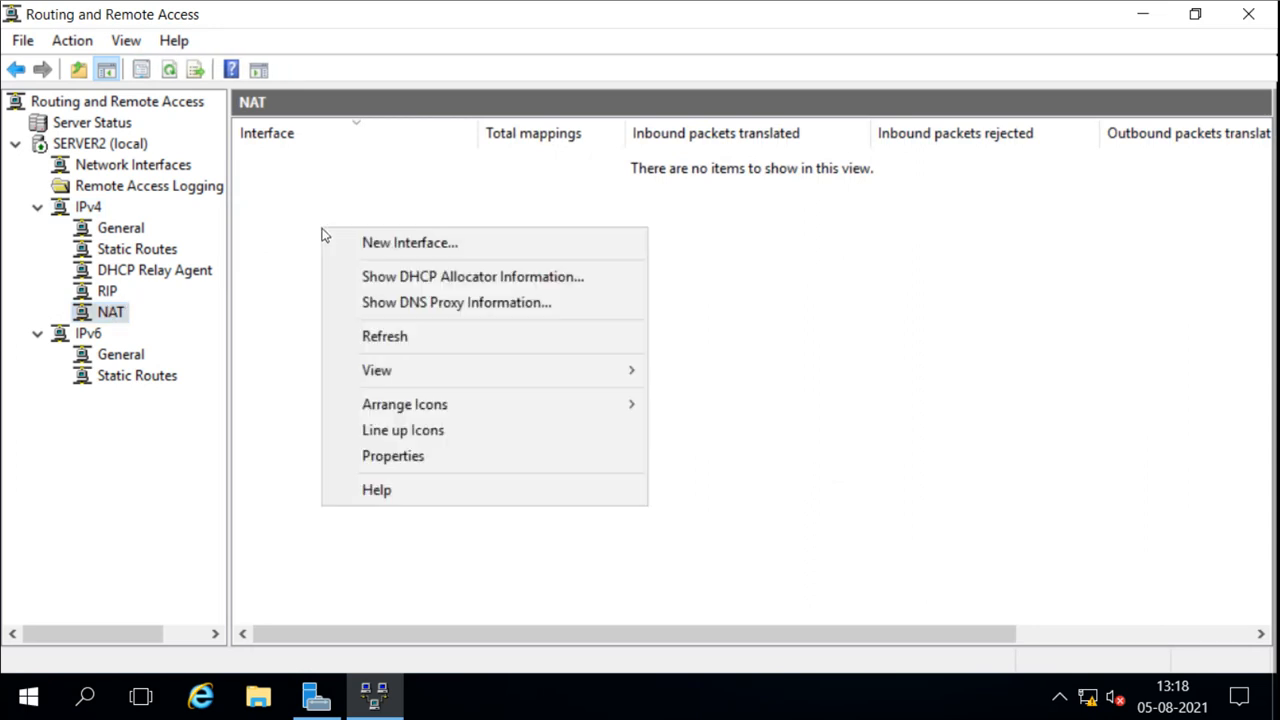
pyautogui.click(370, 243)
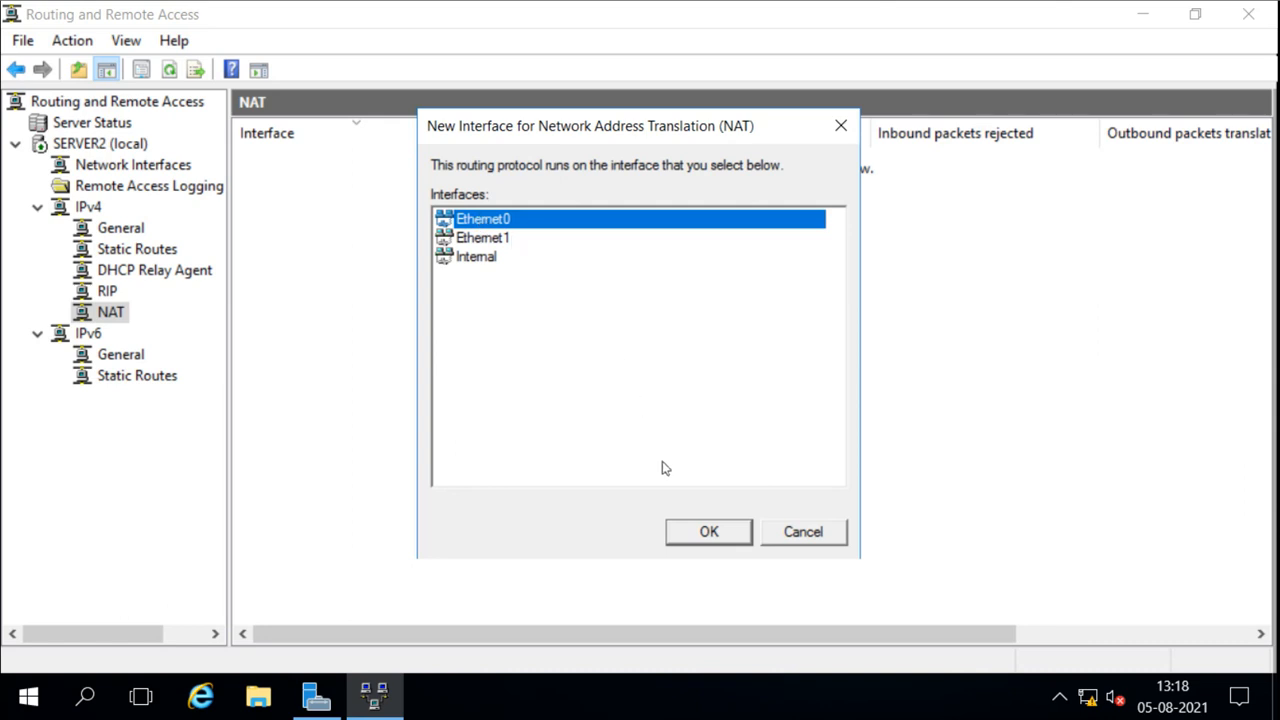
pyautogui.click(700, 531)
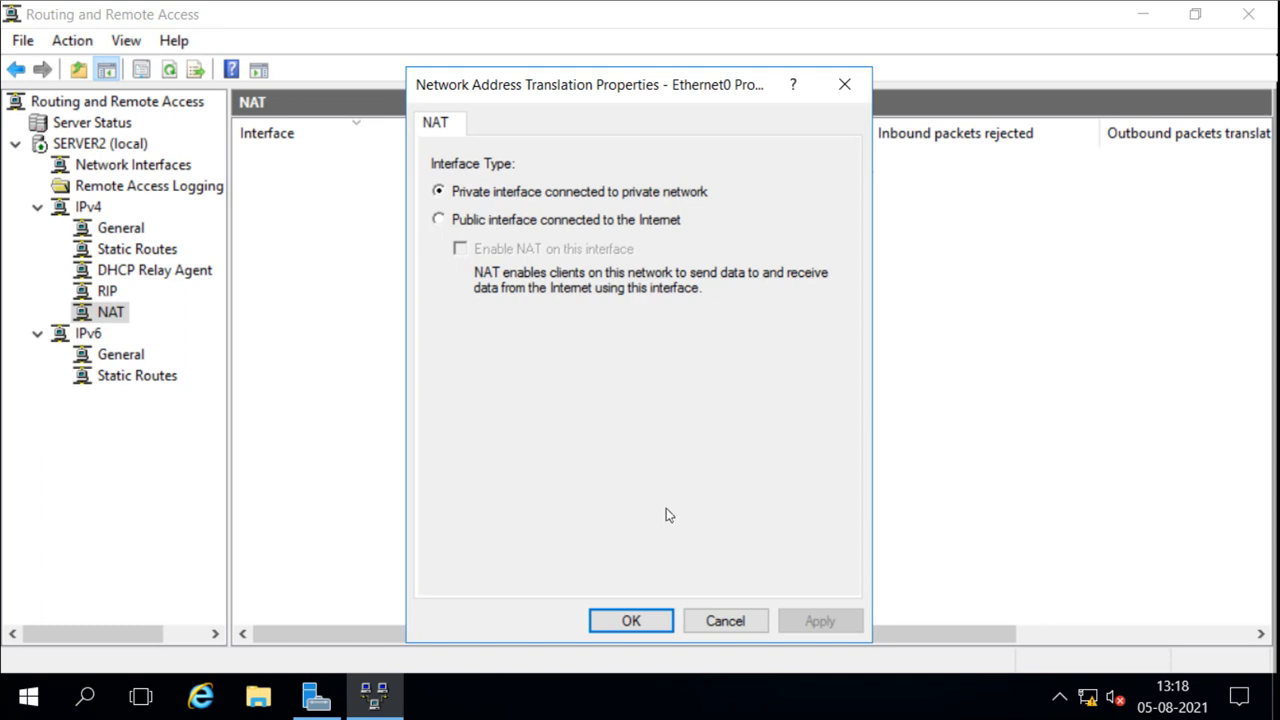
pyautogui.click(746, 622)
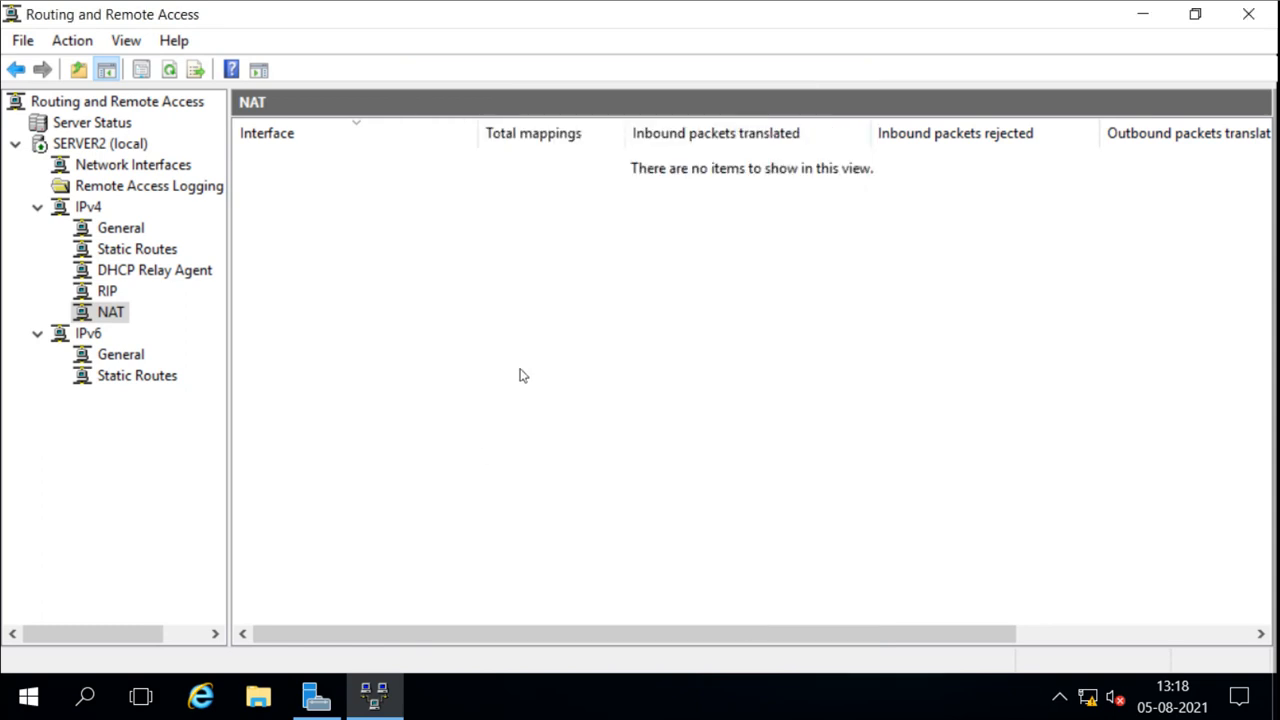
# Step: Switch to Server Manager, open the server's network connections and examine Ethernet1's connection details for its IPv4 address
pyautogui.click(316, 697)
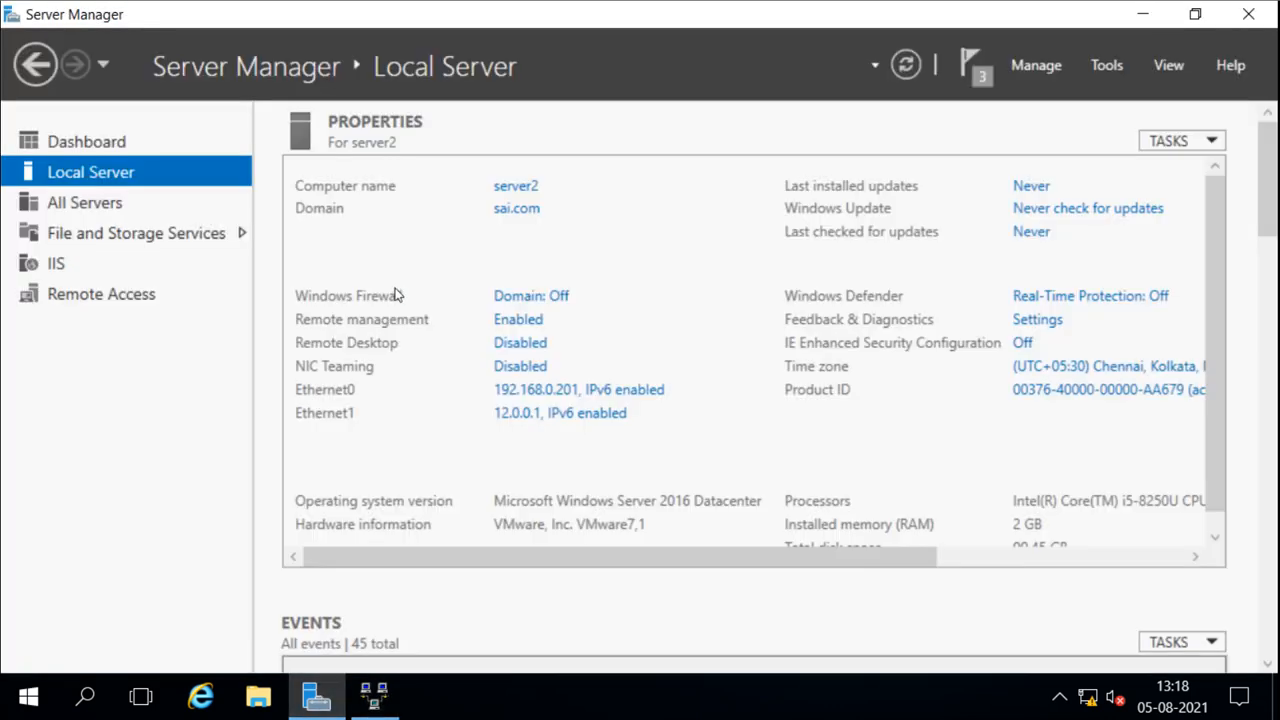
pyautogui.click(548, 389)
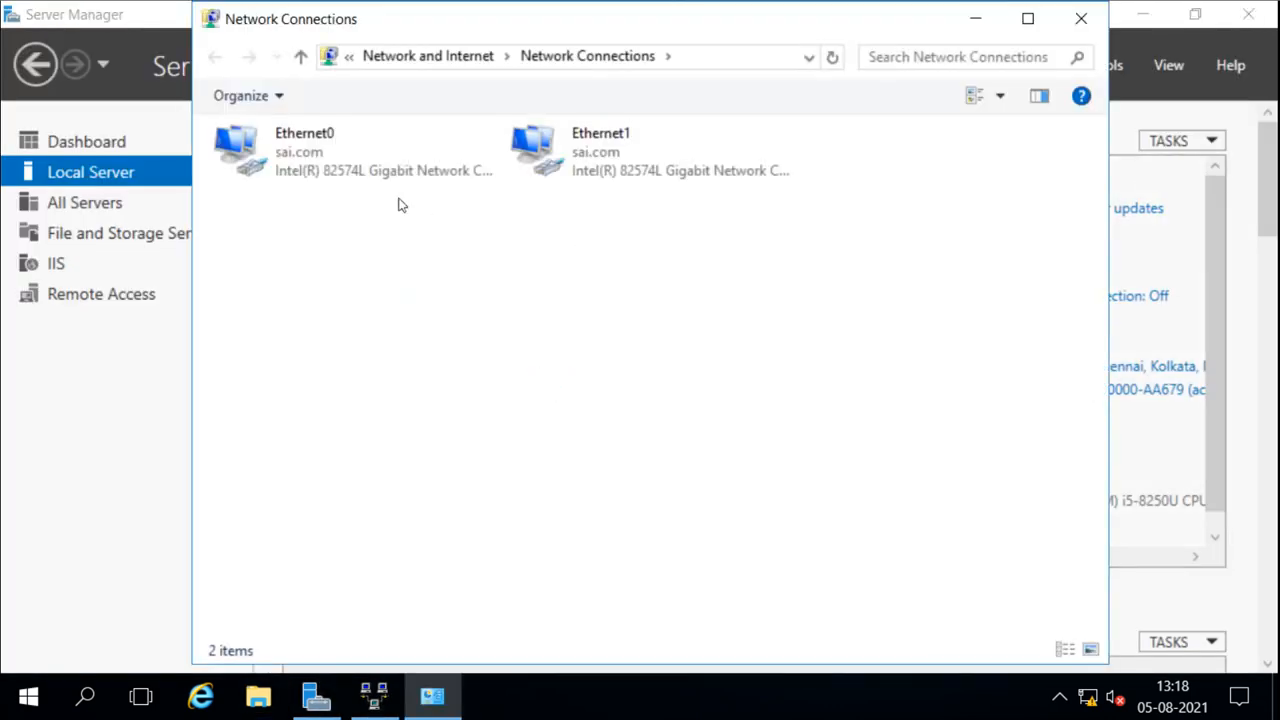
pyautogui.rightClick(603, 167)
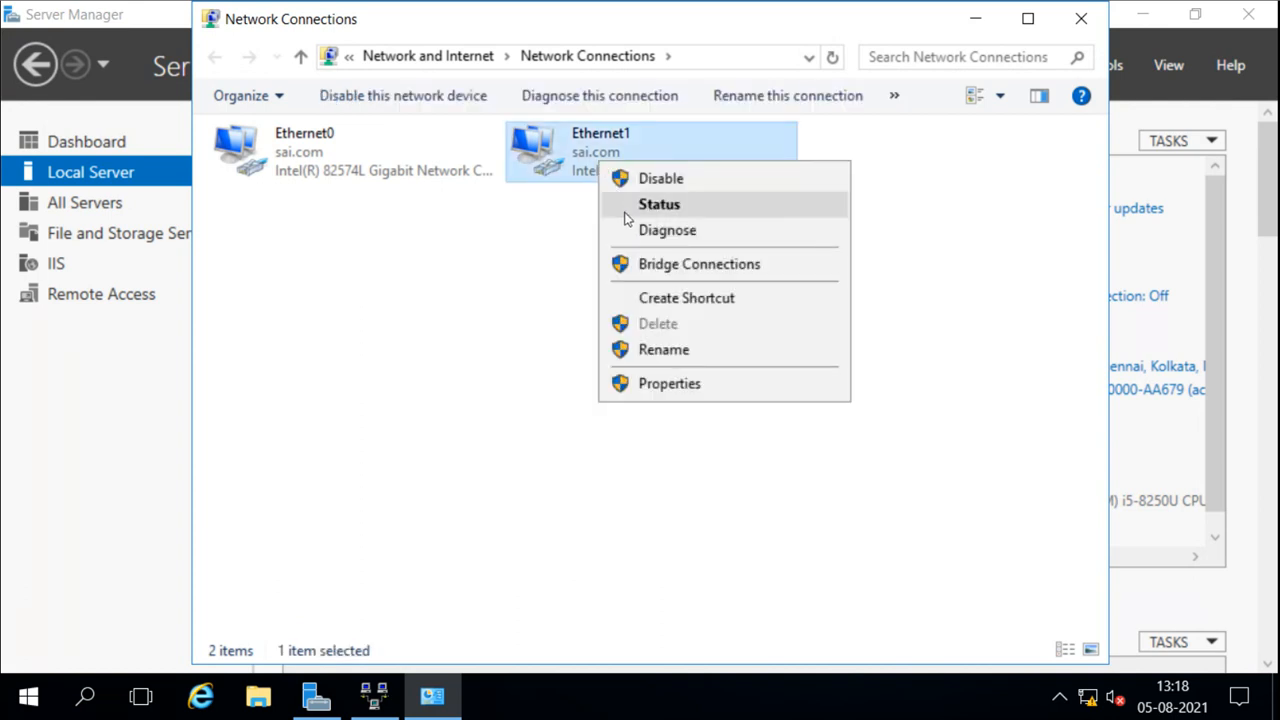
pyautogui.click(627, 208)
pyautogui.click(524, 334)
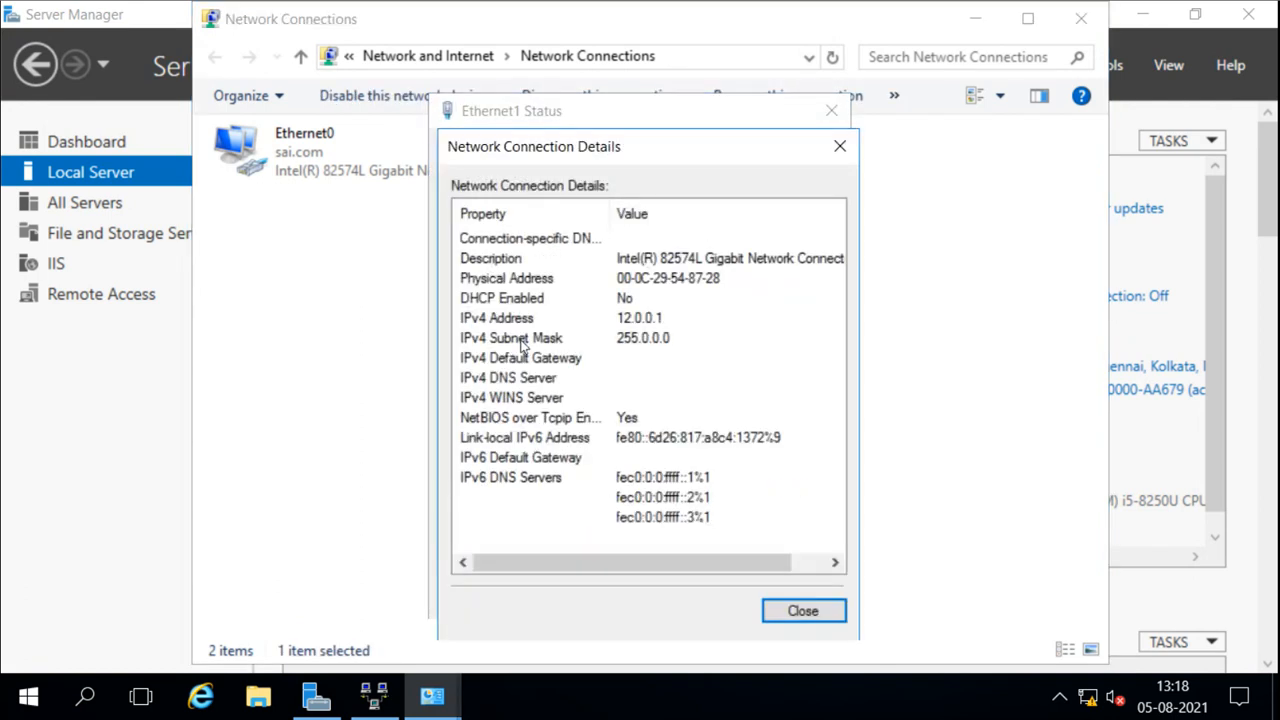
pyautogui.click(633, 322)
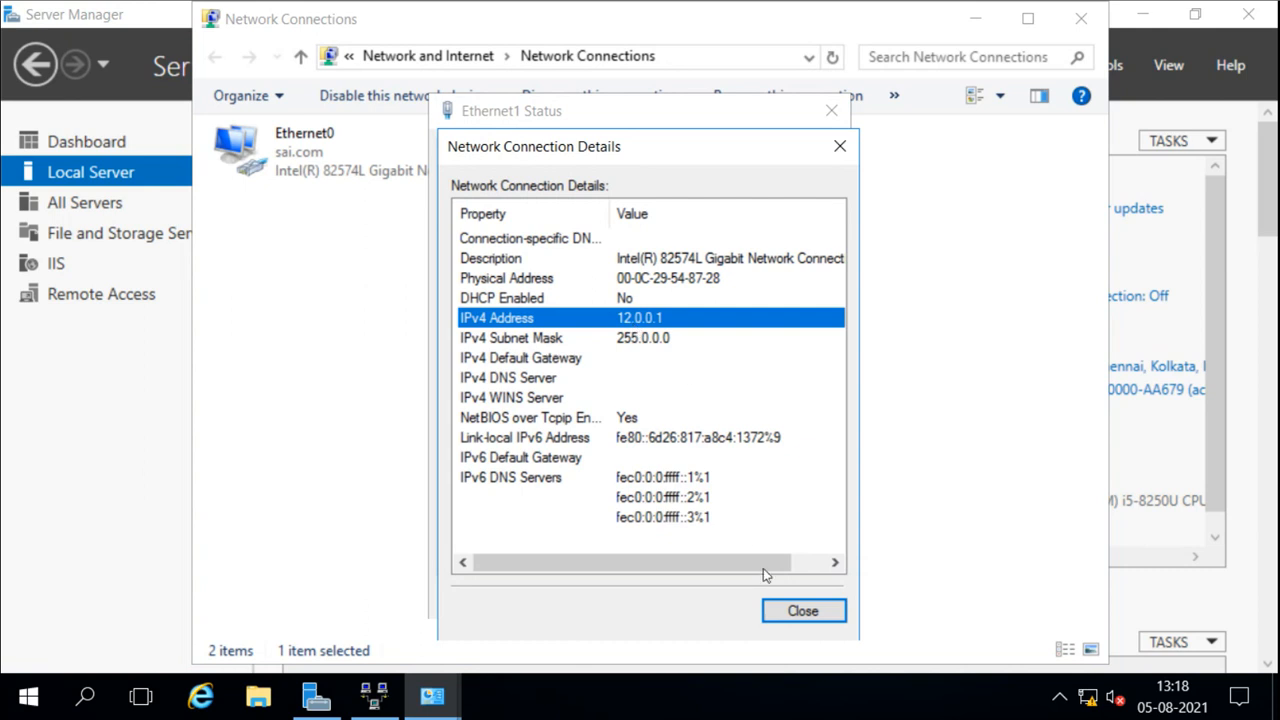
pyautogui.click(786, 618)
pyautogui.click(781, 600)
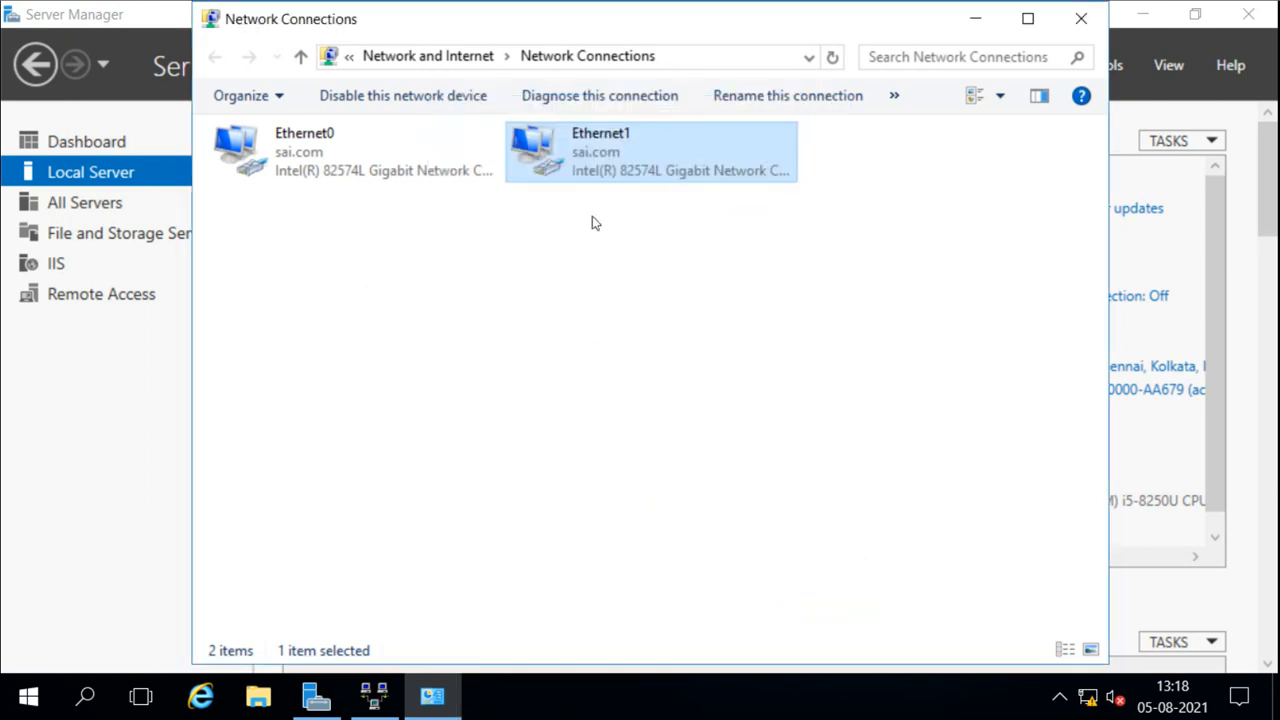
# Step: Rename the Ethernet1 network connection to Internet
pyautogui.rightClick(597, 161)
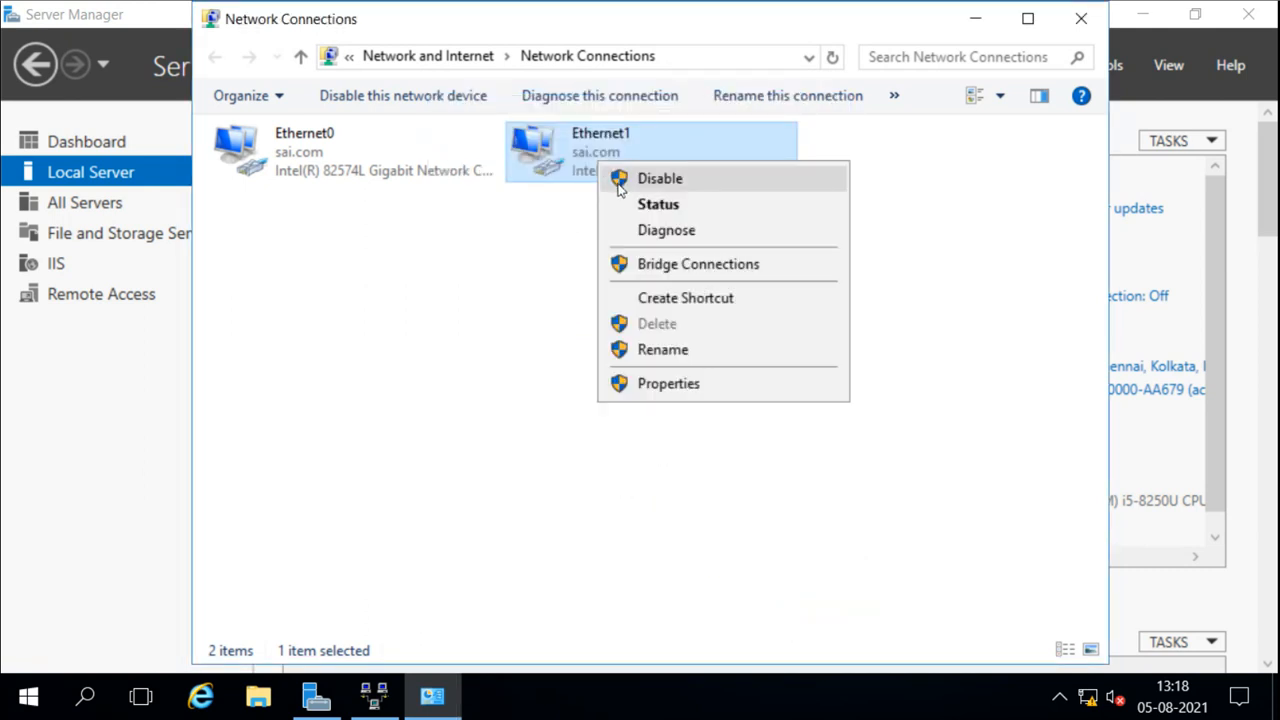
pyautogui.click(655, 350)
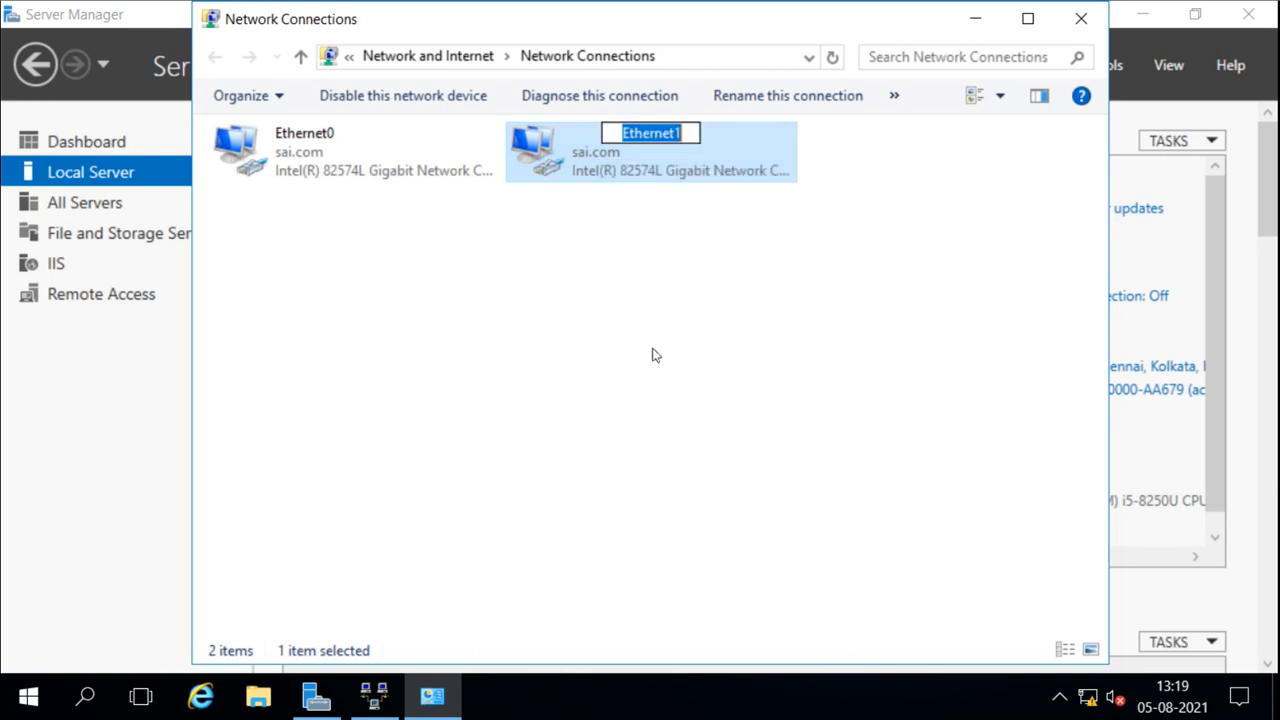
pyautogui.write('In')
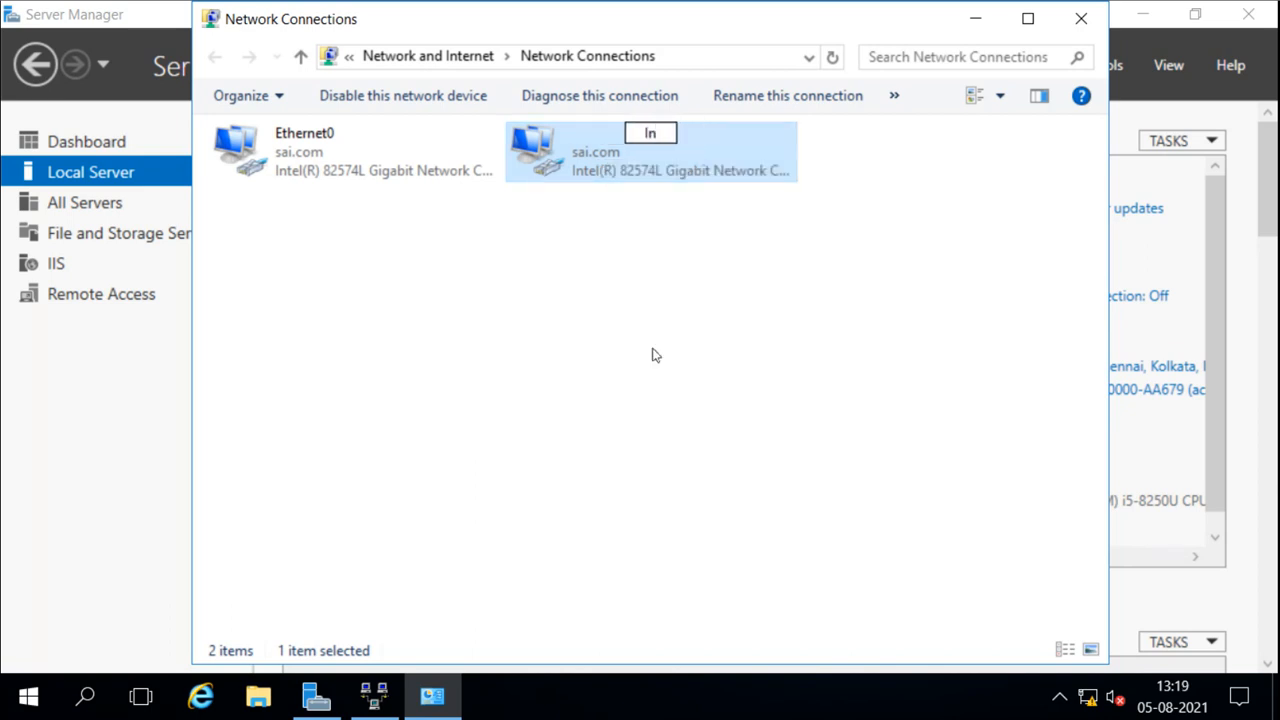
pyautogui.write('ternet')
pyautogui.press('Return')
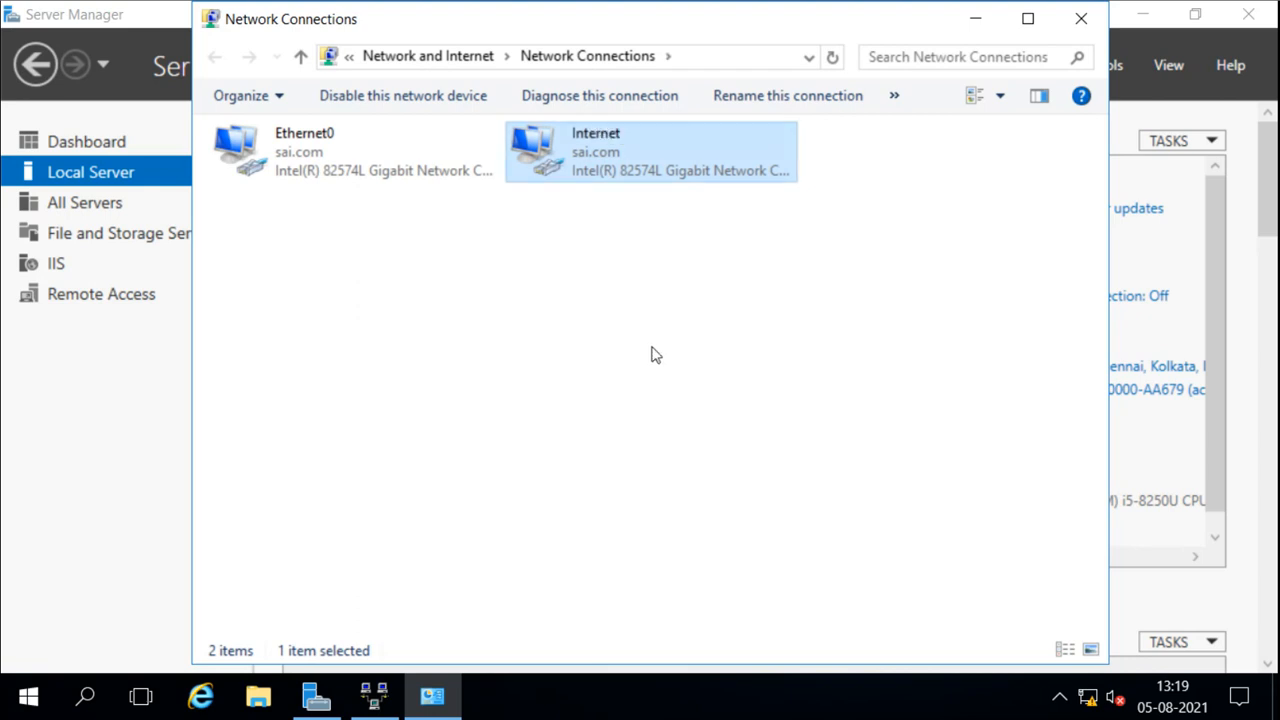
# Step: Rename the Ethernet0 network connection to Internal, close the network connections and switch back to Routing and Remote Access
pyautogui.rightClick(297, 170)
pyautogui.click(361, 352)
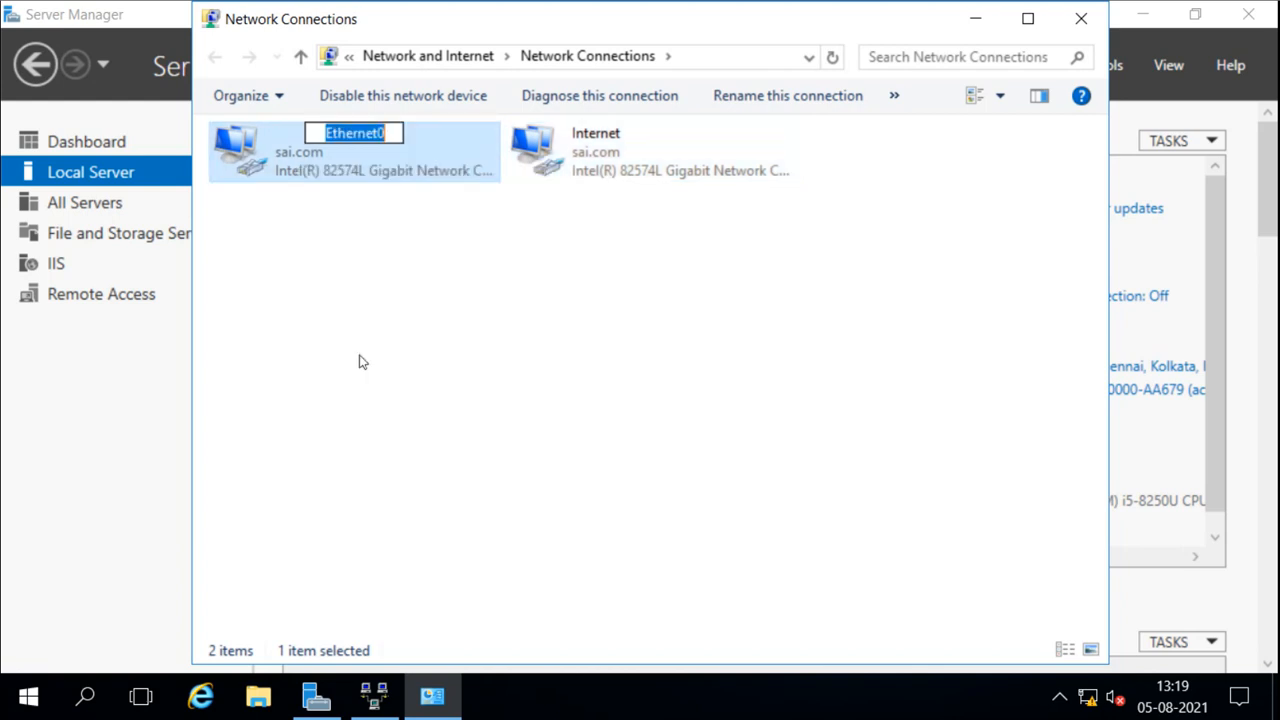
pyautogui.write('Inte')
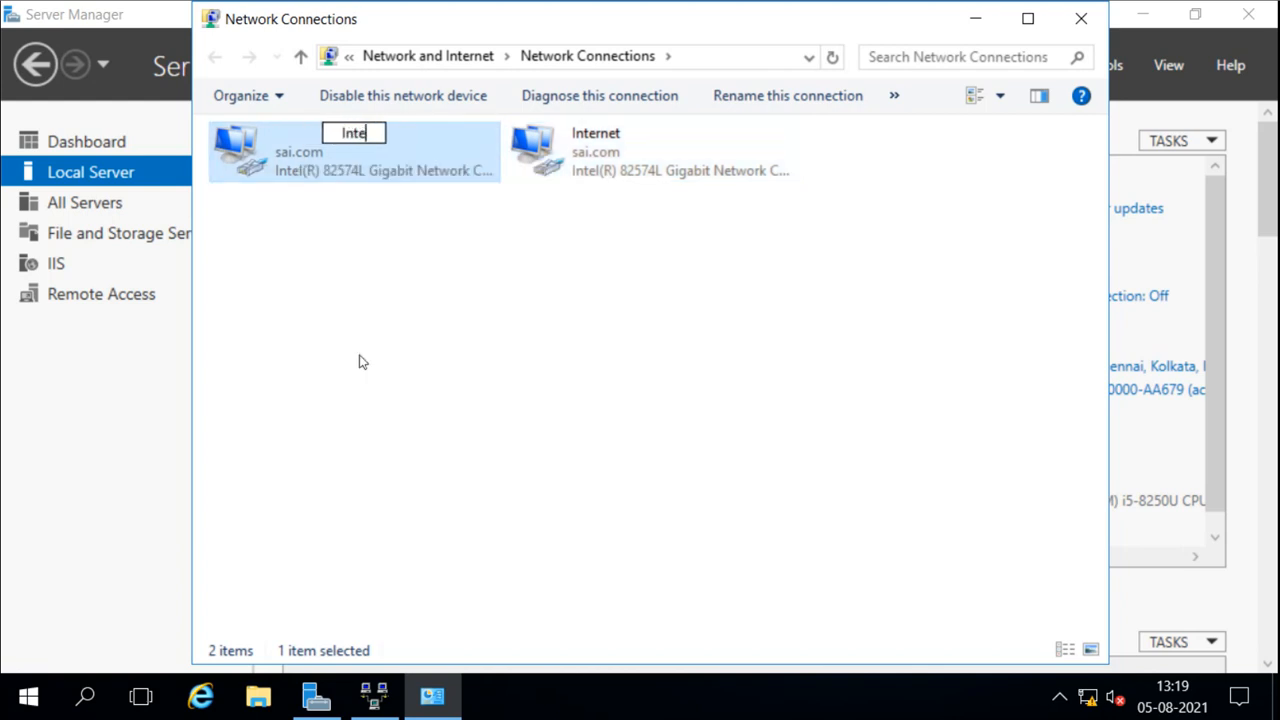
pyautogui.write('rnal')
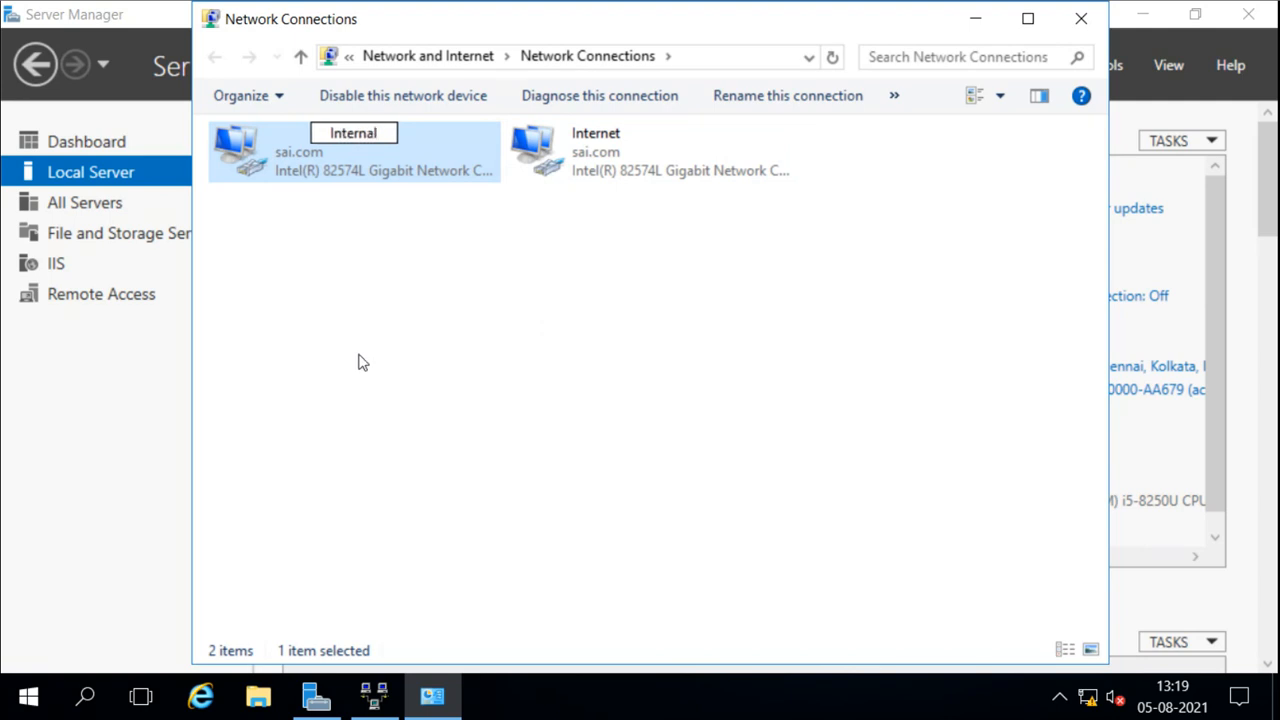
pyautogui.press('Return')
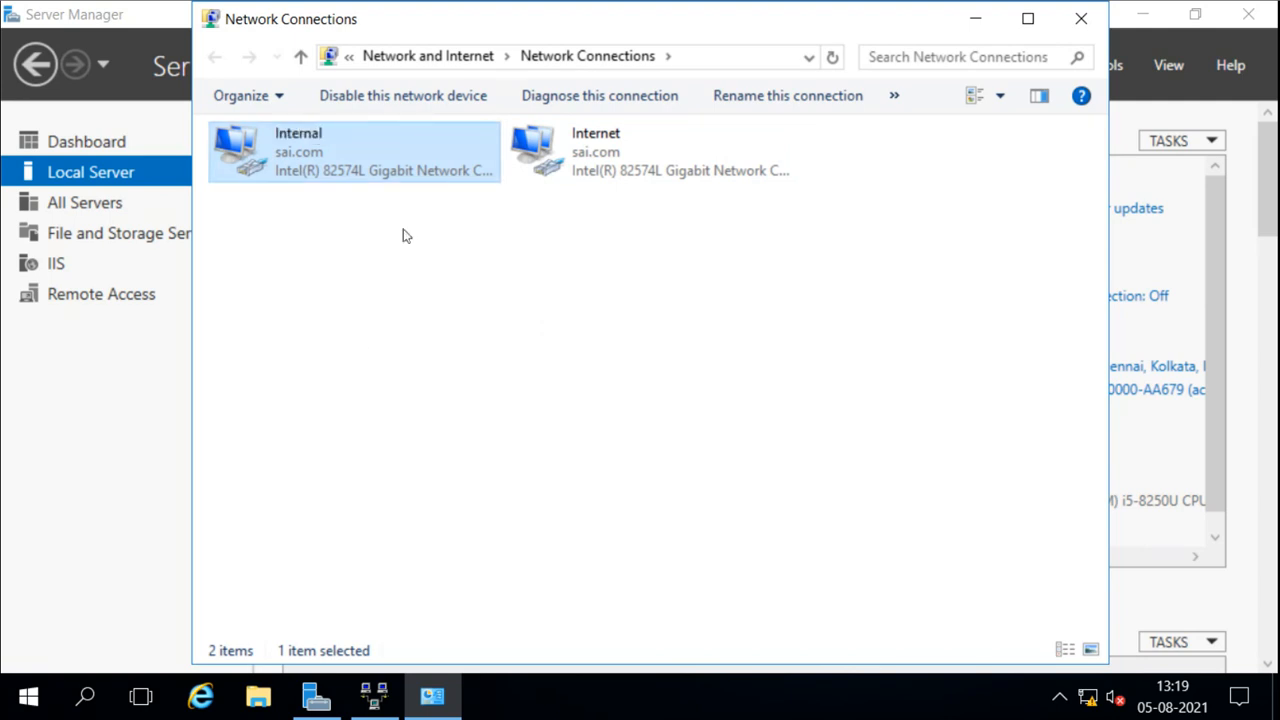
pyautogui.click(1076, 28)
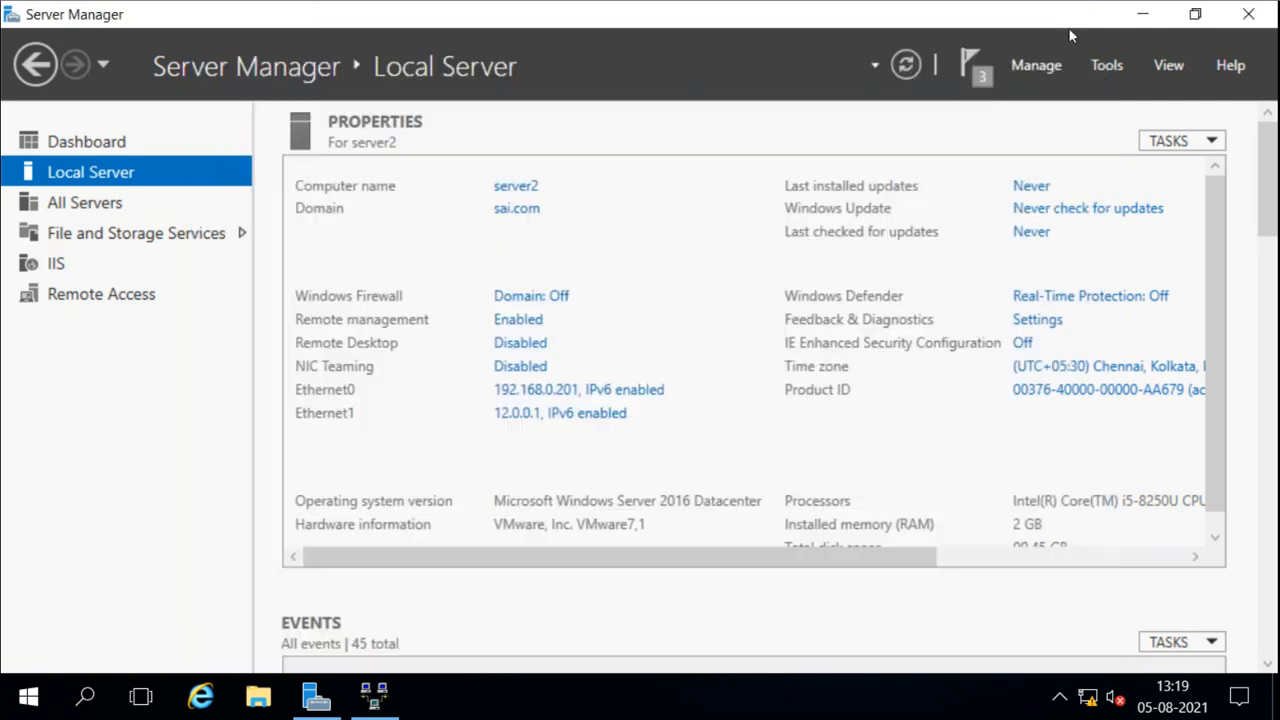
pyautogui.click(374, 695)
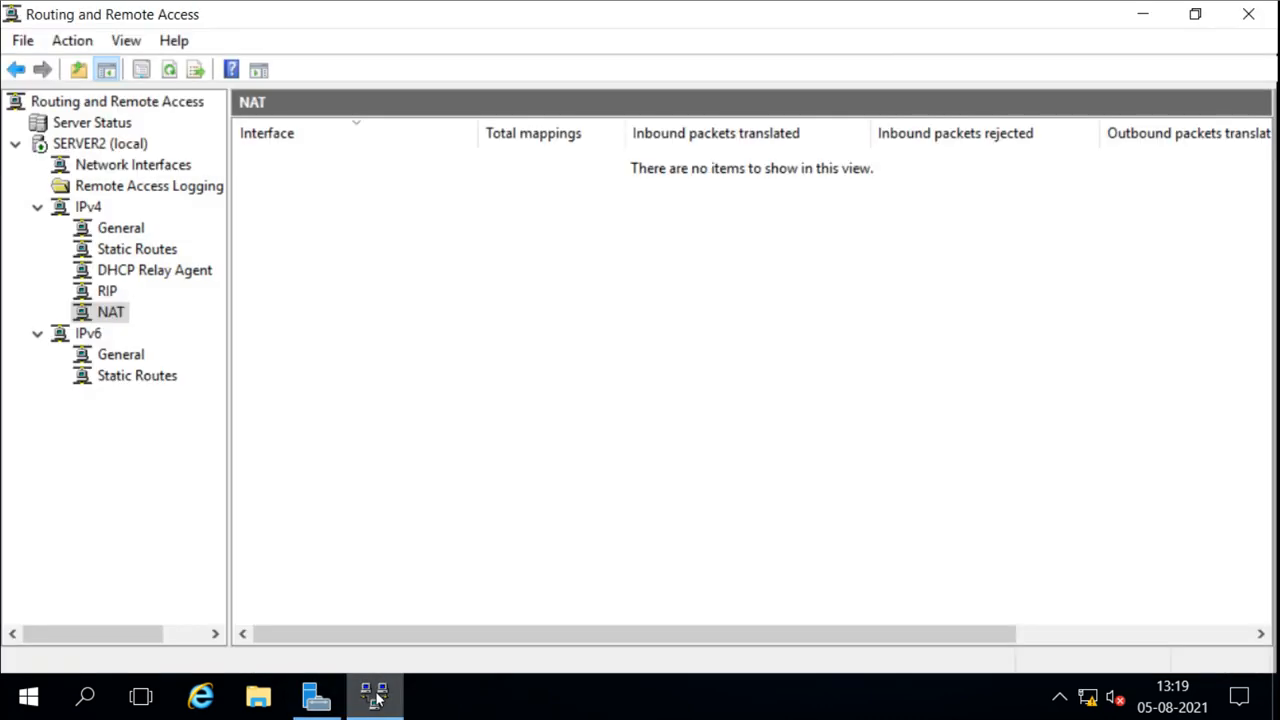
pyautogui.rightClick(311, 232)
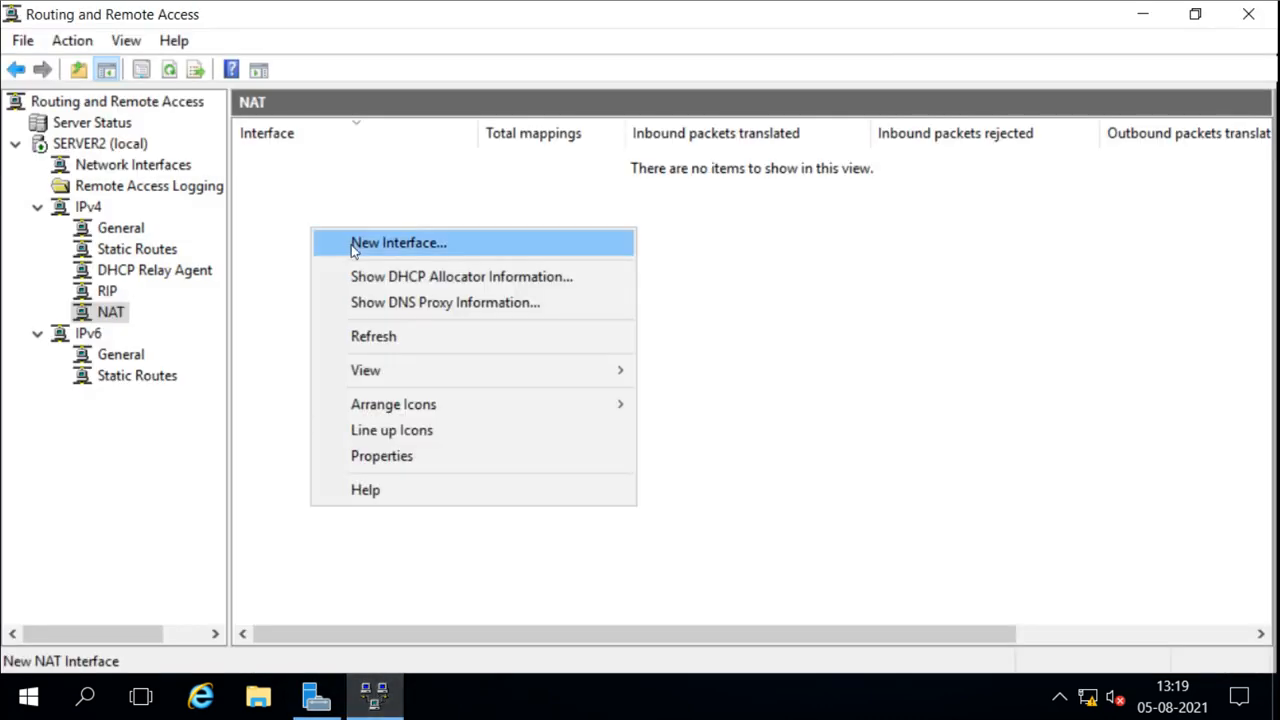
pyautogui.click(355, 248)
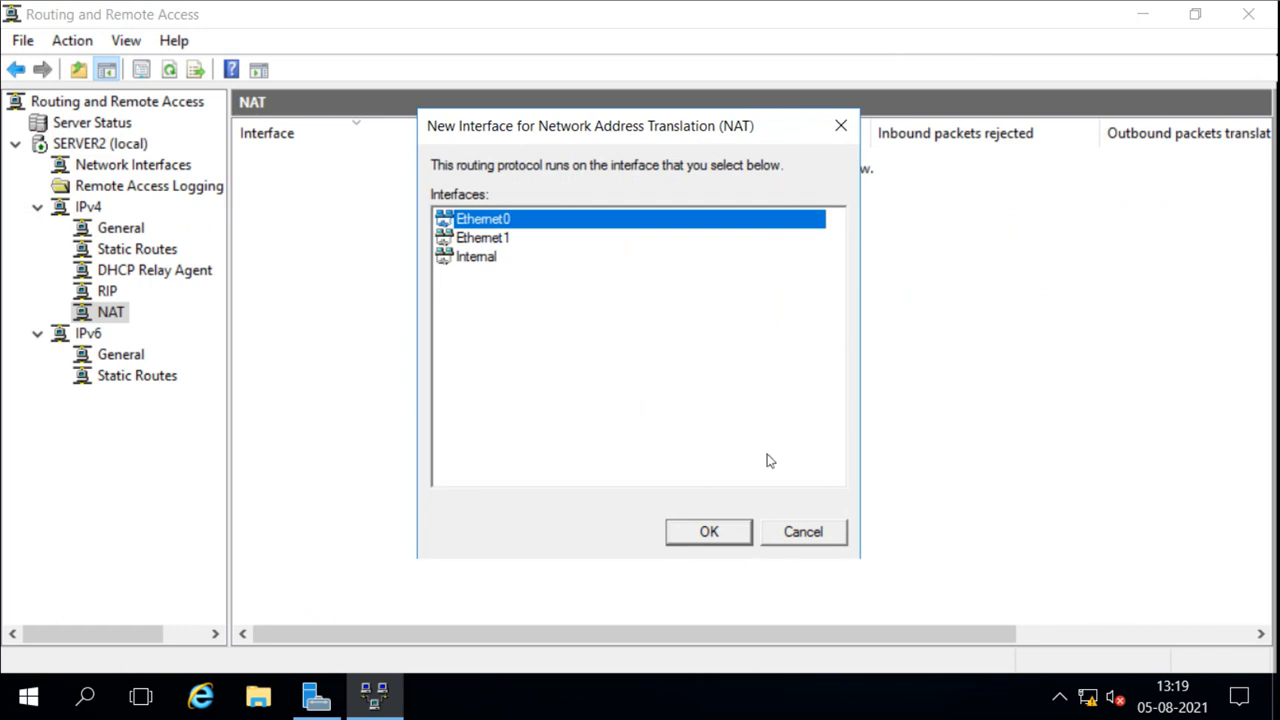
pyautogui.click(803, 533)
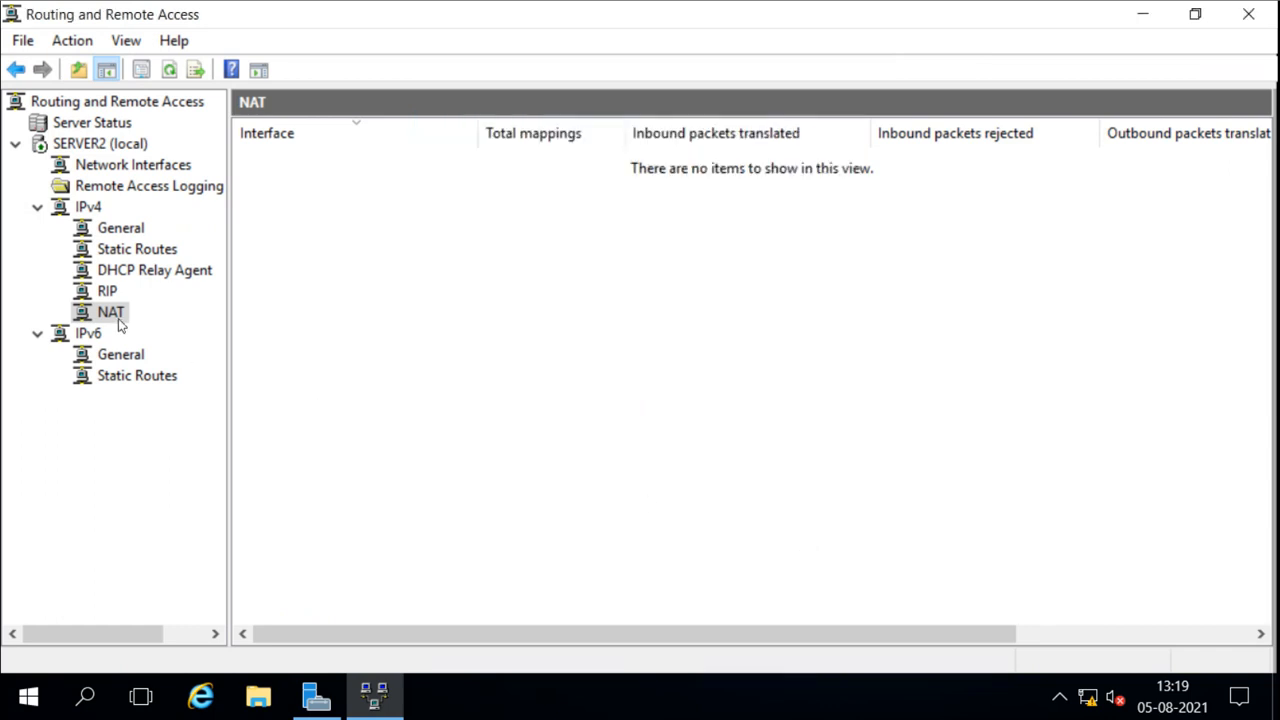
# Step: Refresh the routing console and add the first listed Internal interface to NAT as a private interface connected to the private network
pyautogui.click(167, 72)
pyautogui.click(168, 72)
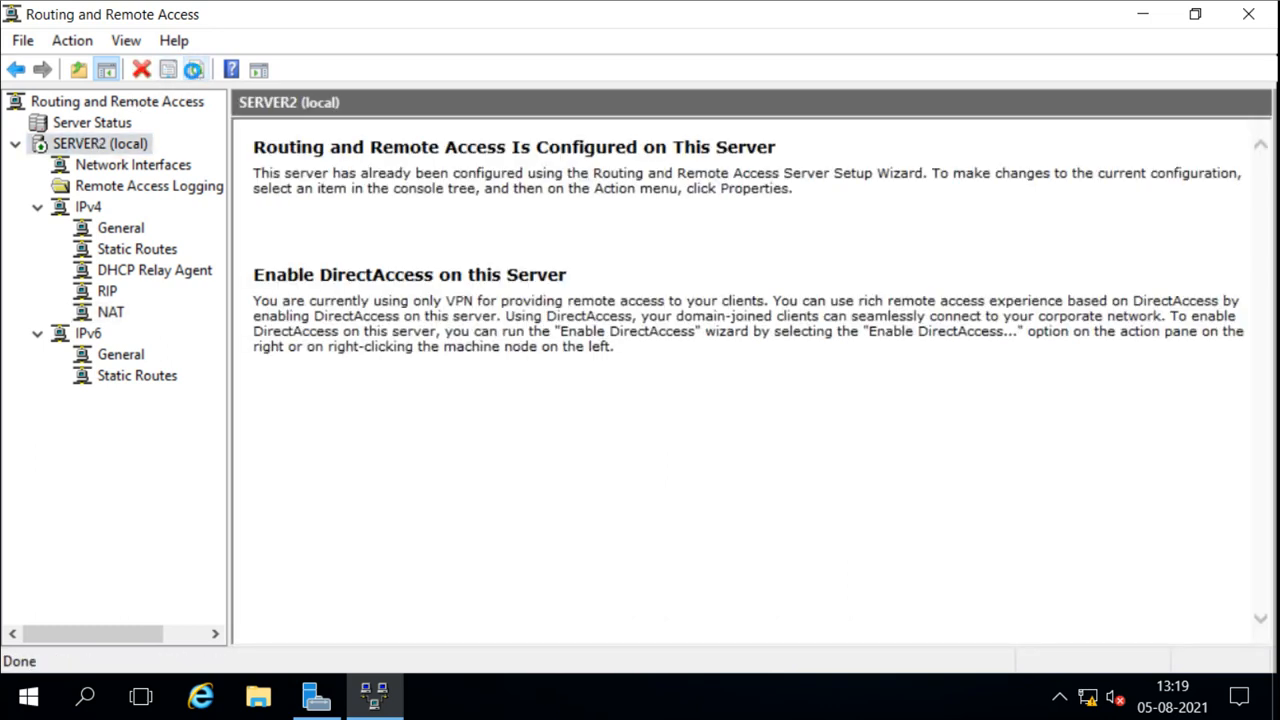
pyautogui.click(109, 313)
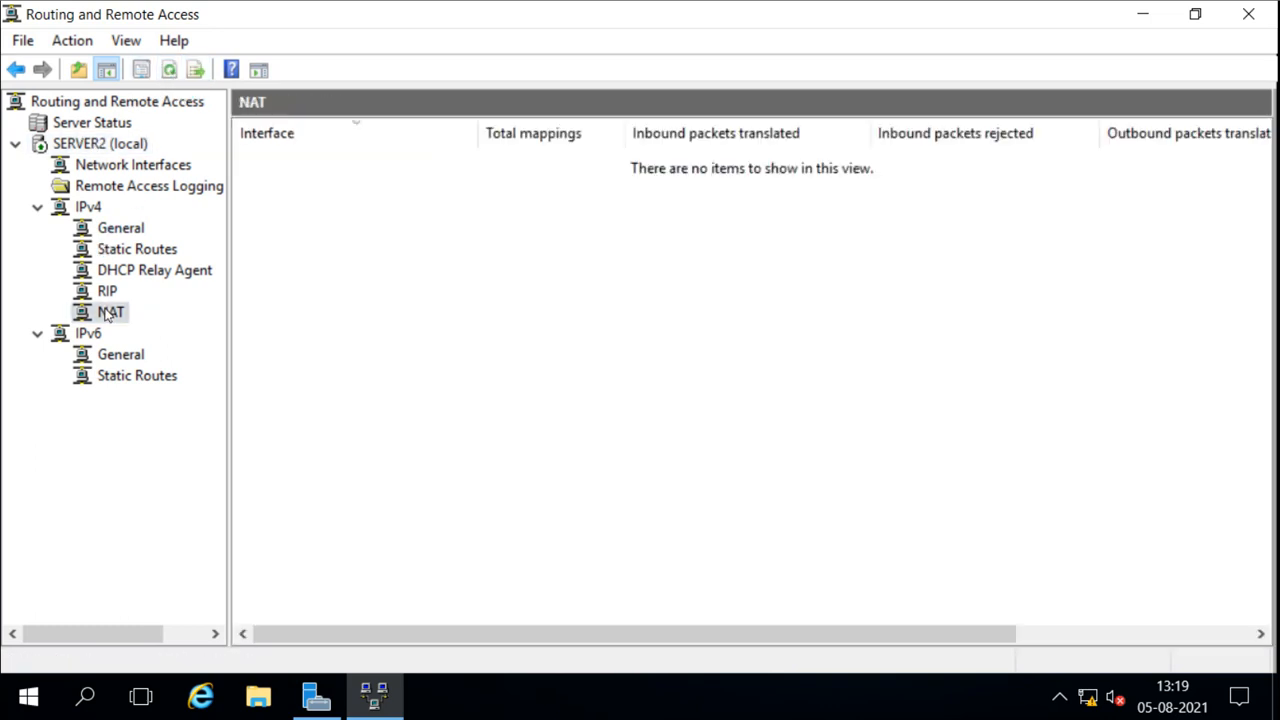
pyautogui.rightClick(364, 223)
pyautogui.click(397, 236)
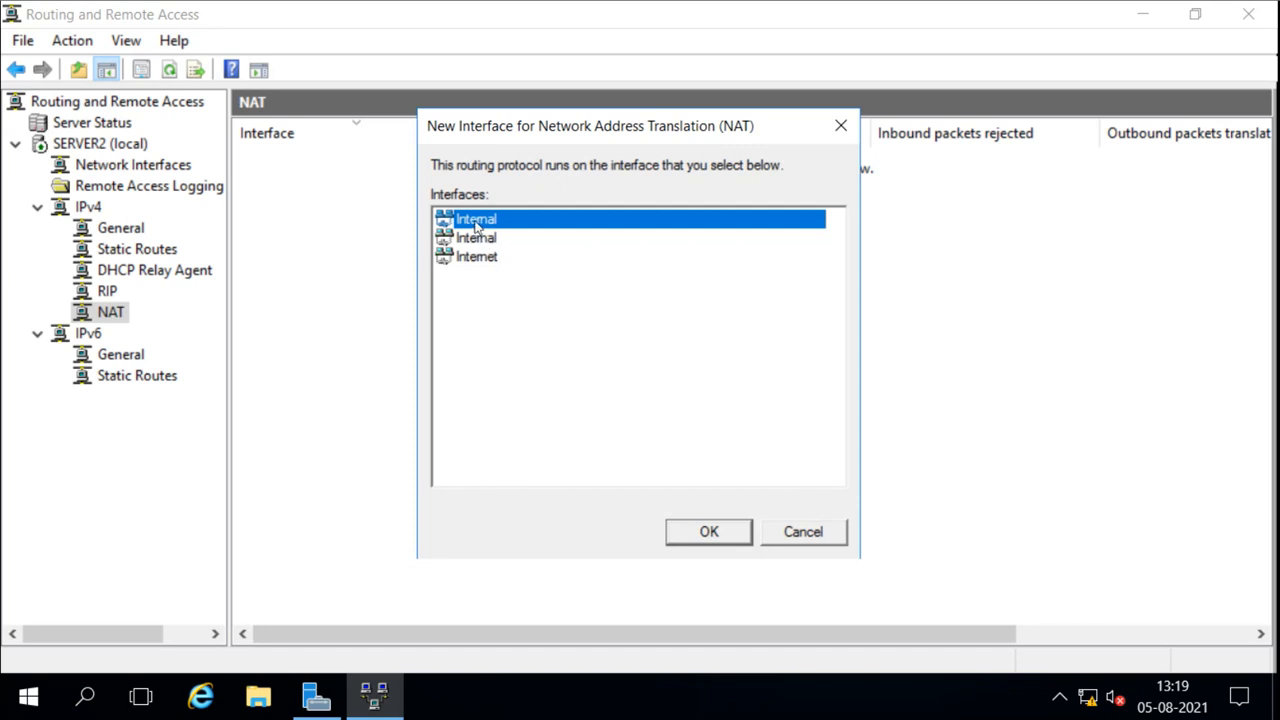
pyautogui.click(707, 533)
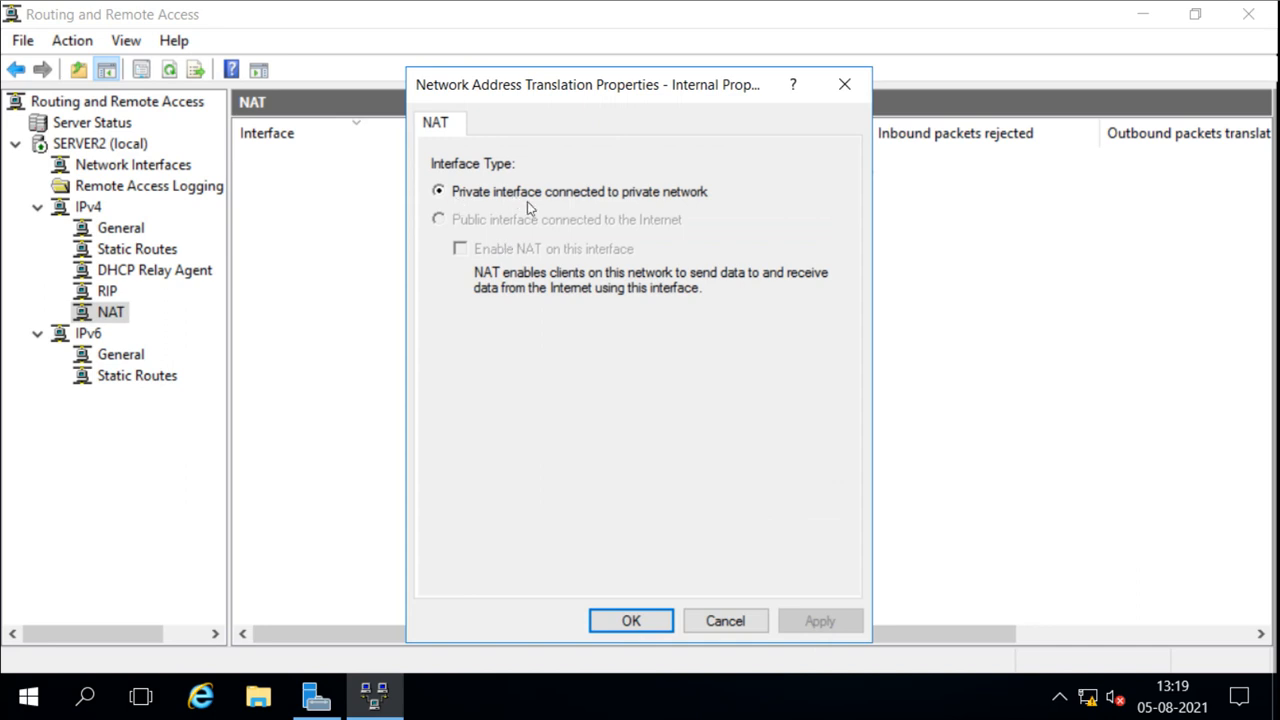
pyautogui.click(629, 618)
# Step: Add Internet to NAT as a public interface with NAT enabled, keeping the default address pool and services
pyautogui.rightClick(317, 214)
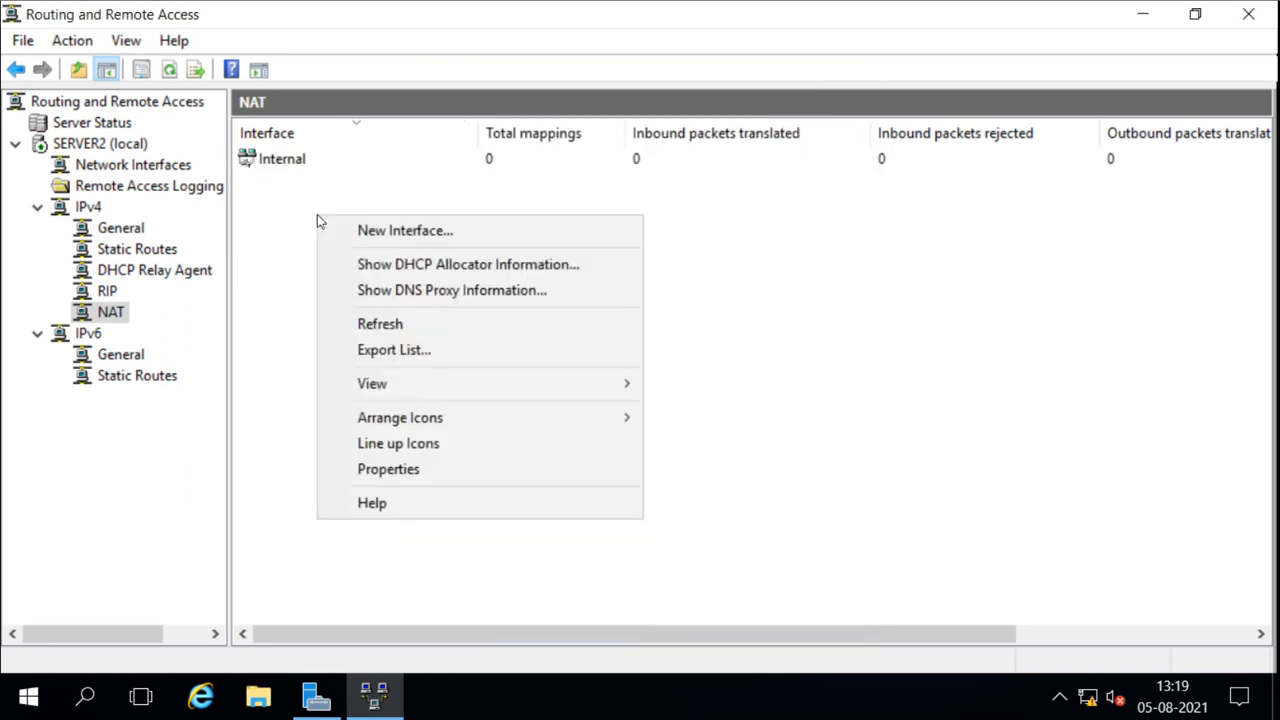
pyautogui.click(343, 231)
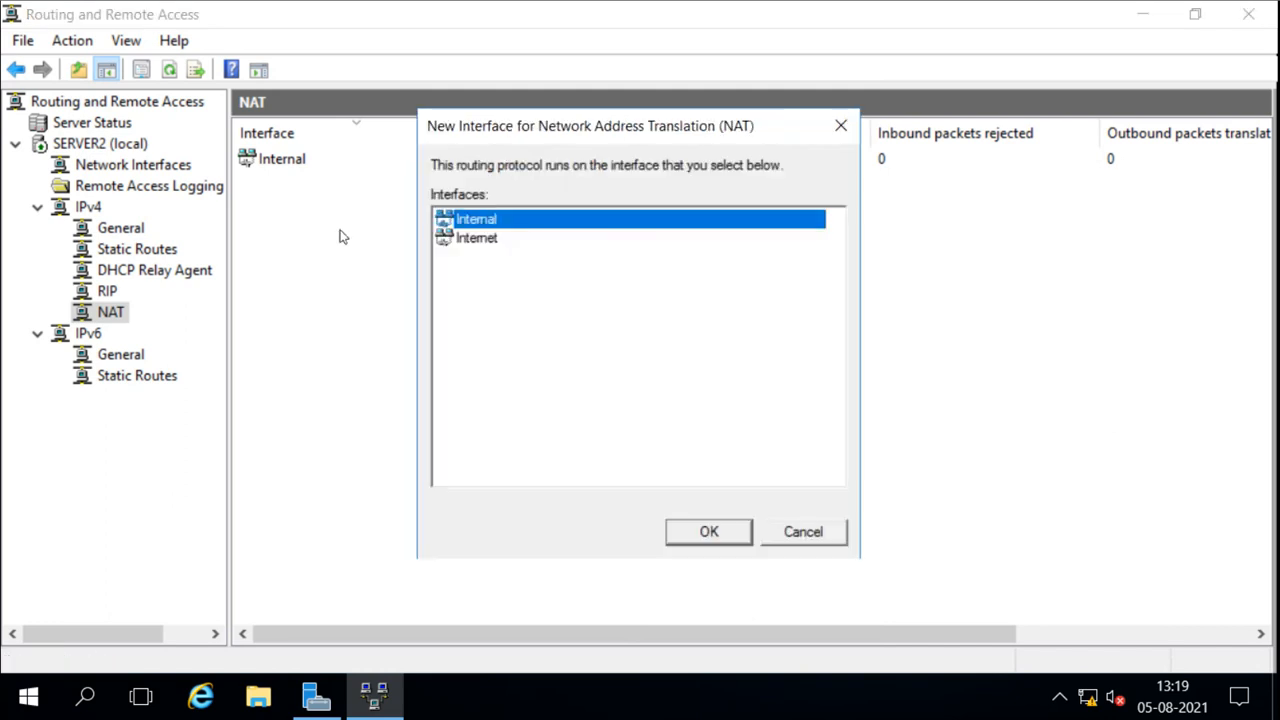
pyautogui.click(484, 240)
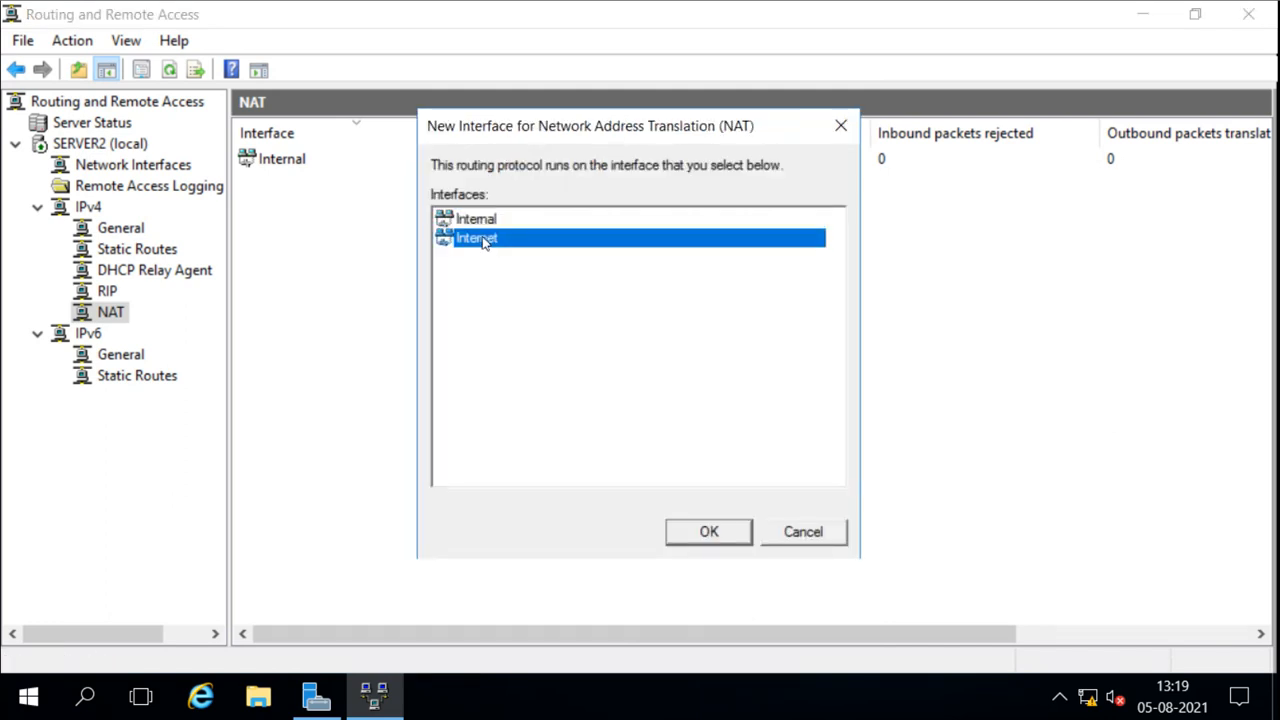
pyautogui.click(711, 540)
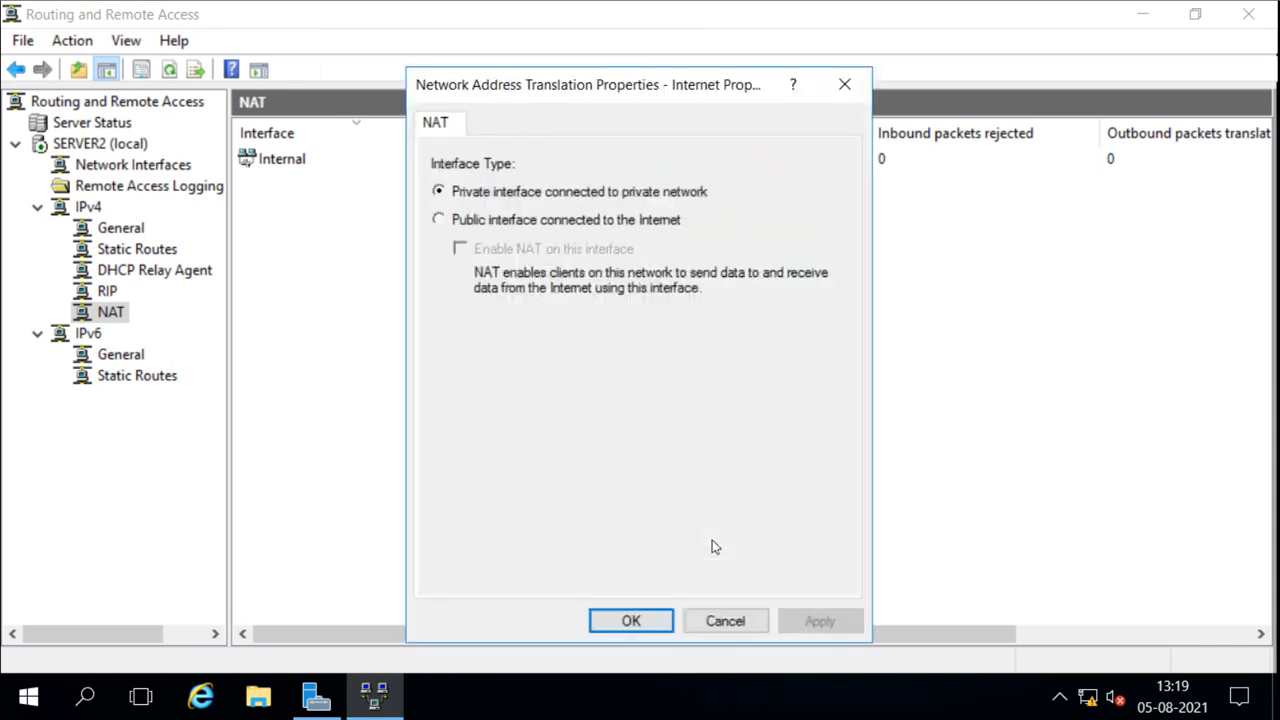
pyautogui.click(463, 224)
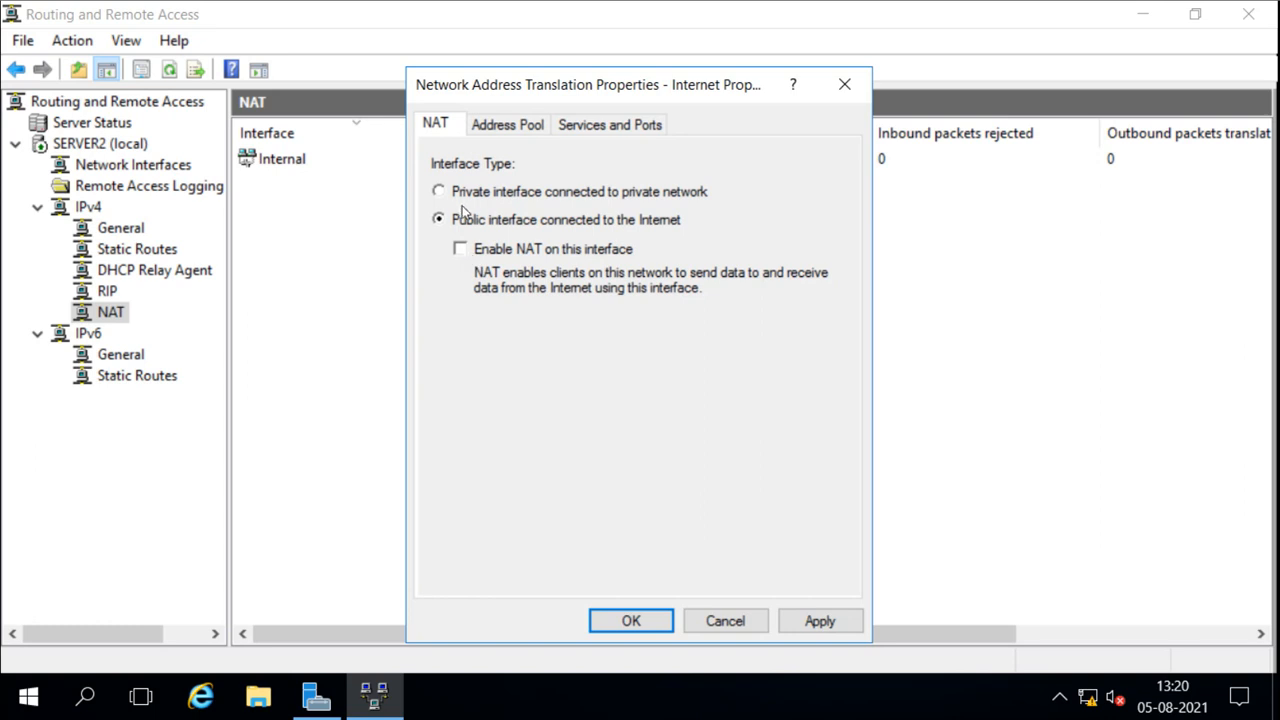
pyautogui.click(460, 249)
pyautogui.click(512, 124)
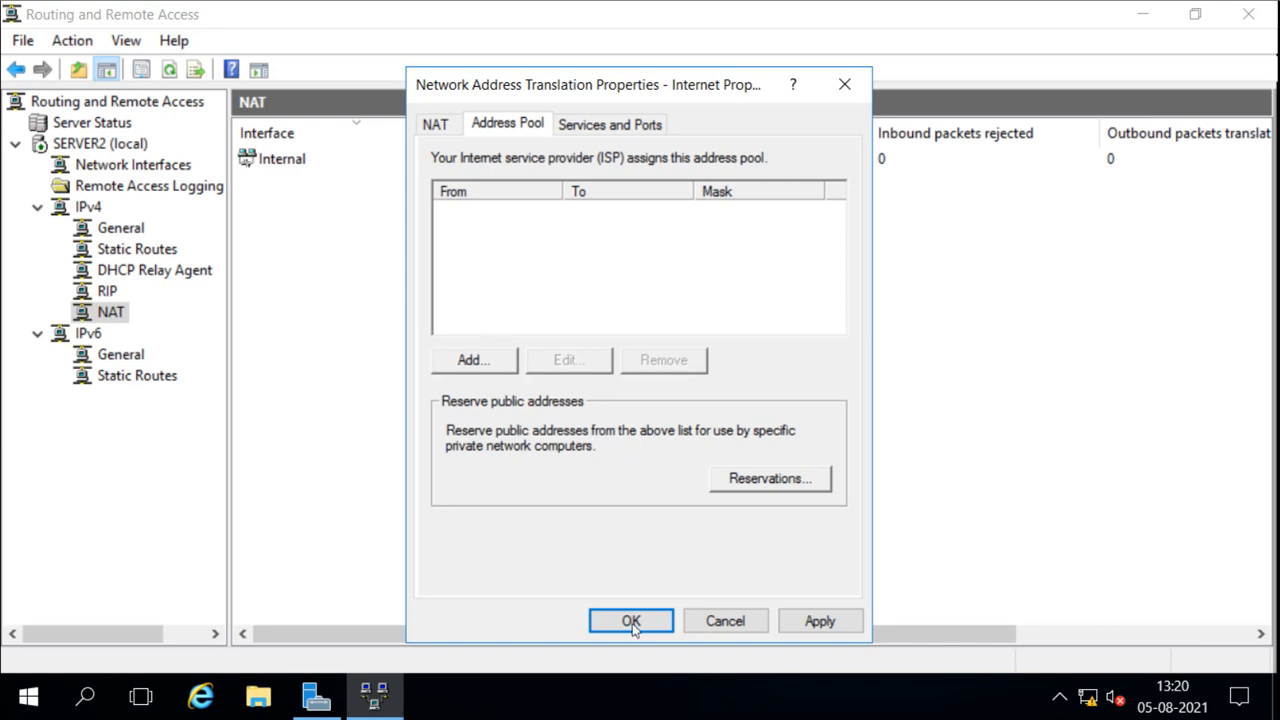
pyautogui.click(645, 128)
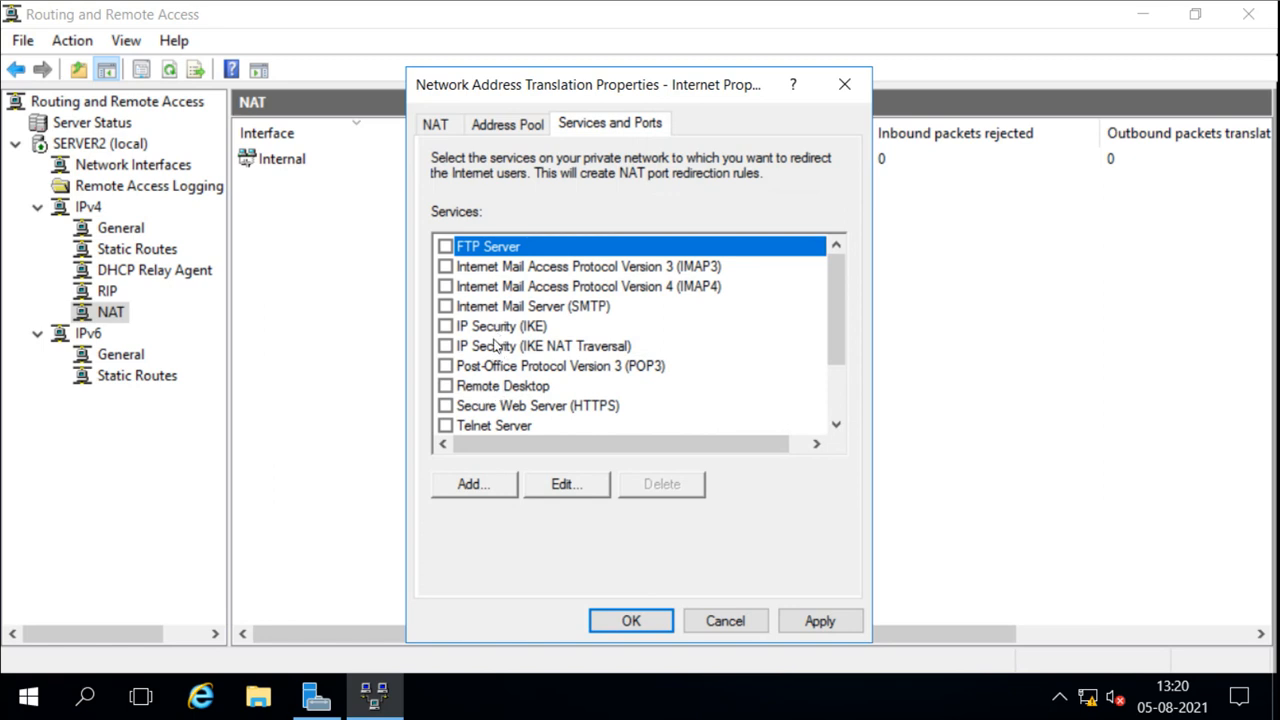
pyautogui.click(630, 620)
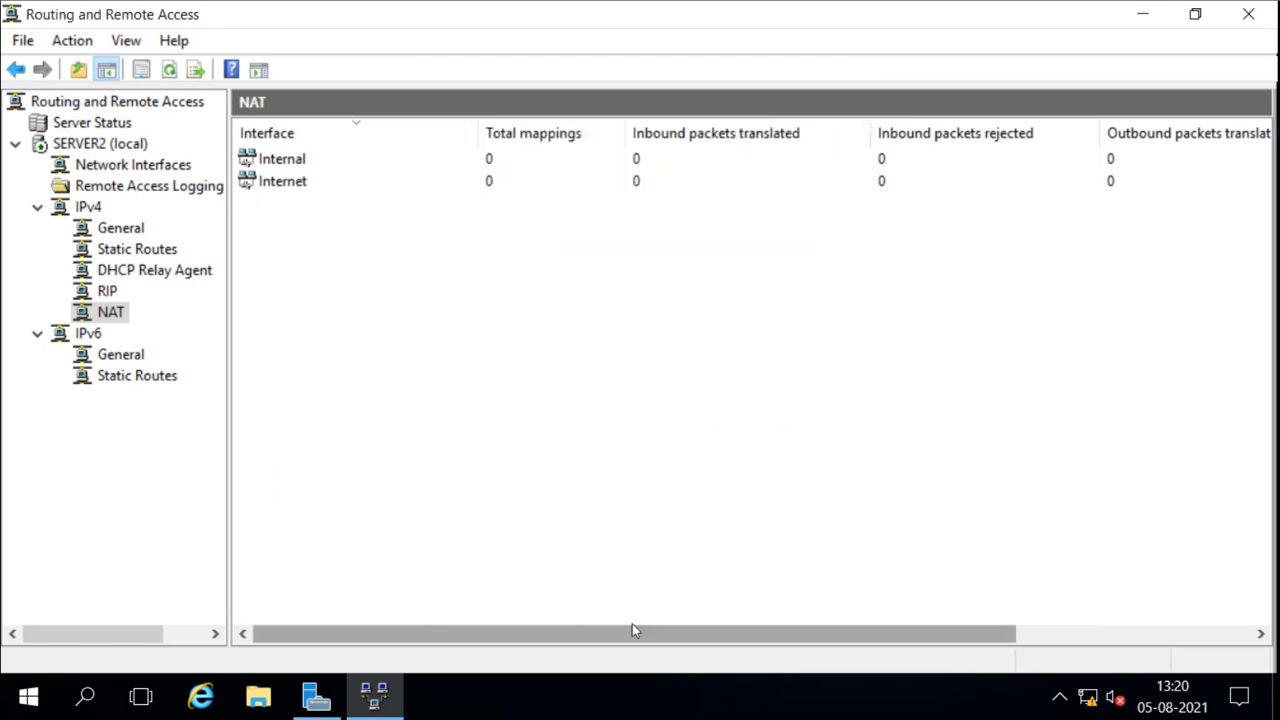
# Step: Check the Internal and Internet interfaces in the NAT list and compare them with the RIP interface list
pyautogui.click(296, 163)
pyautogui.click(295, 186)
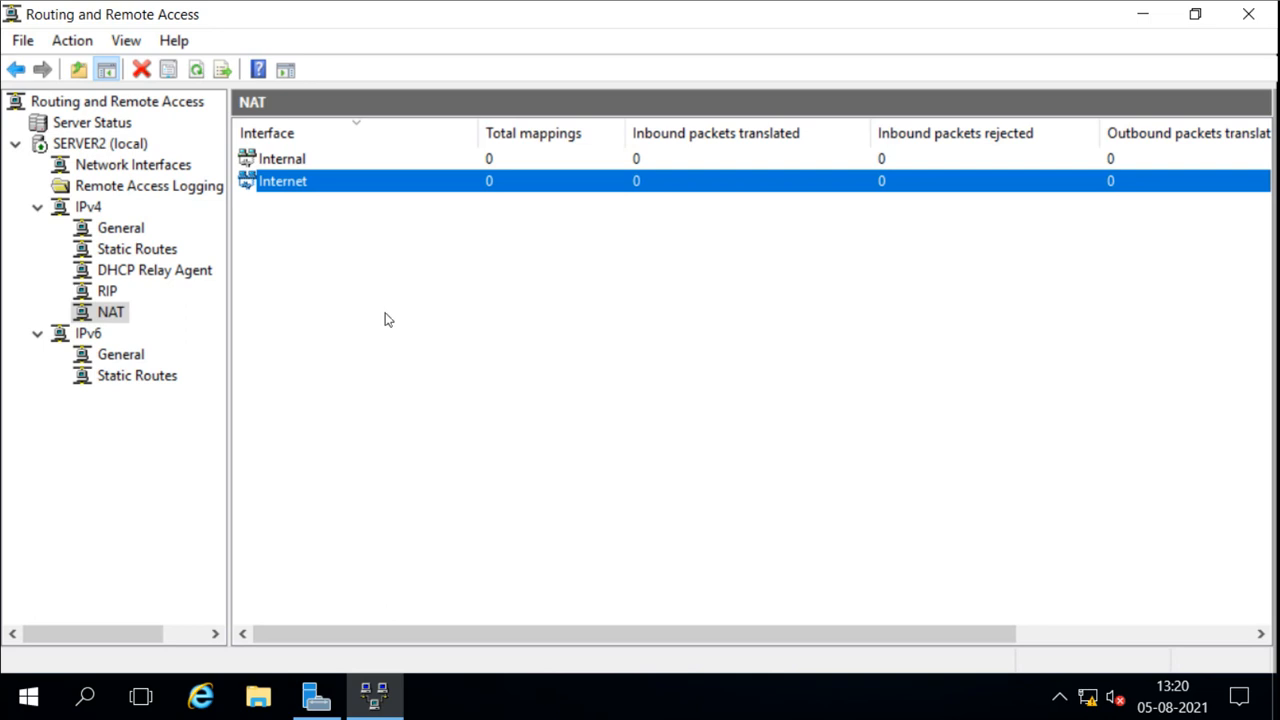
pyautogui.click(289, 162)
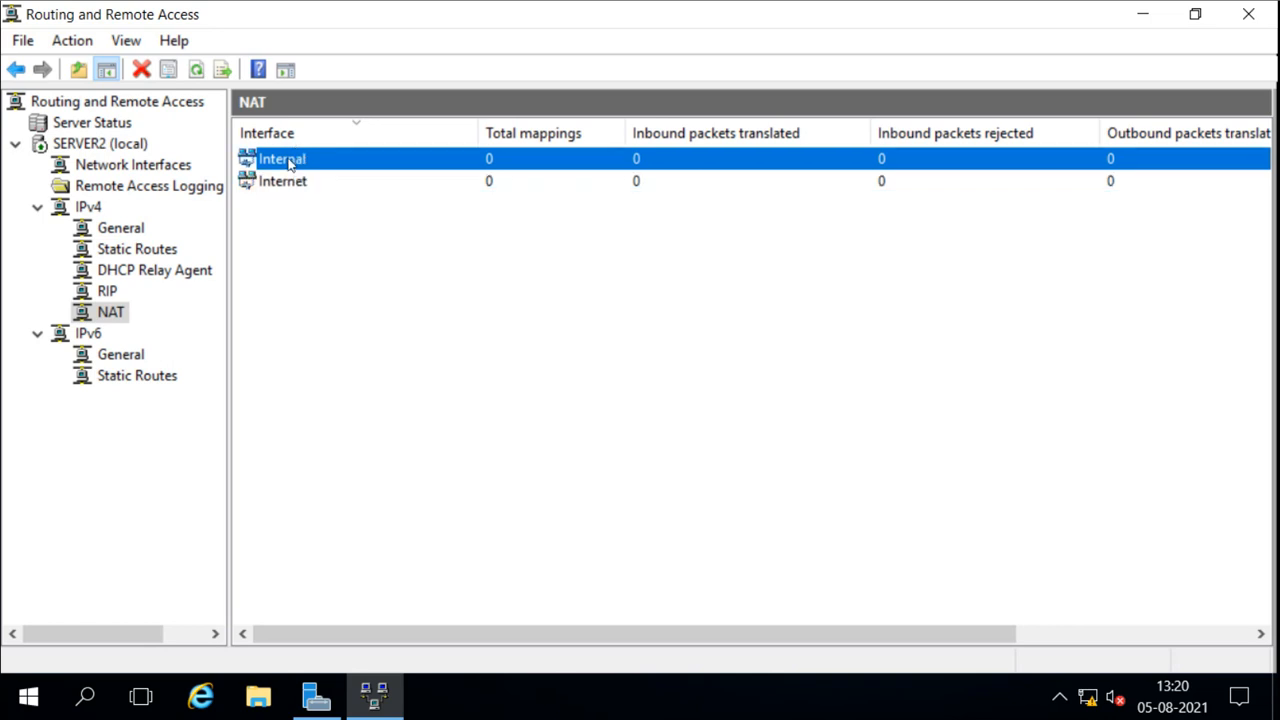
pyautogui.click(292, 187)
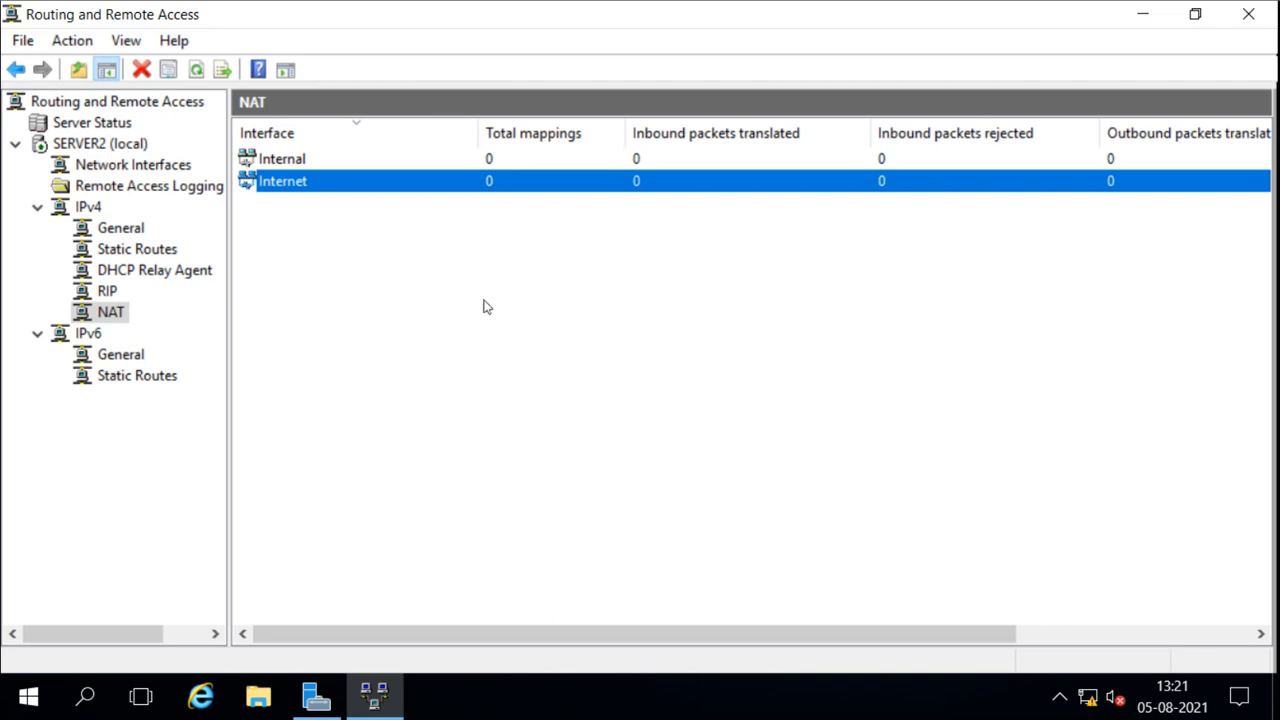
pyautogui.click(108, 292)
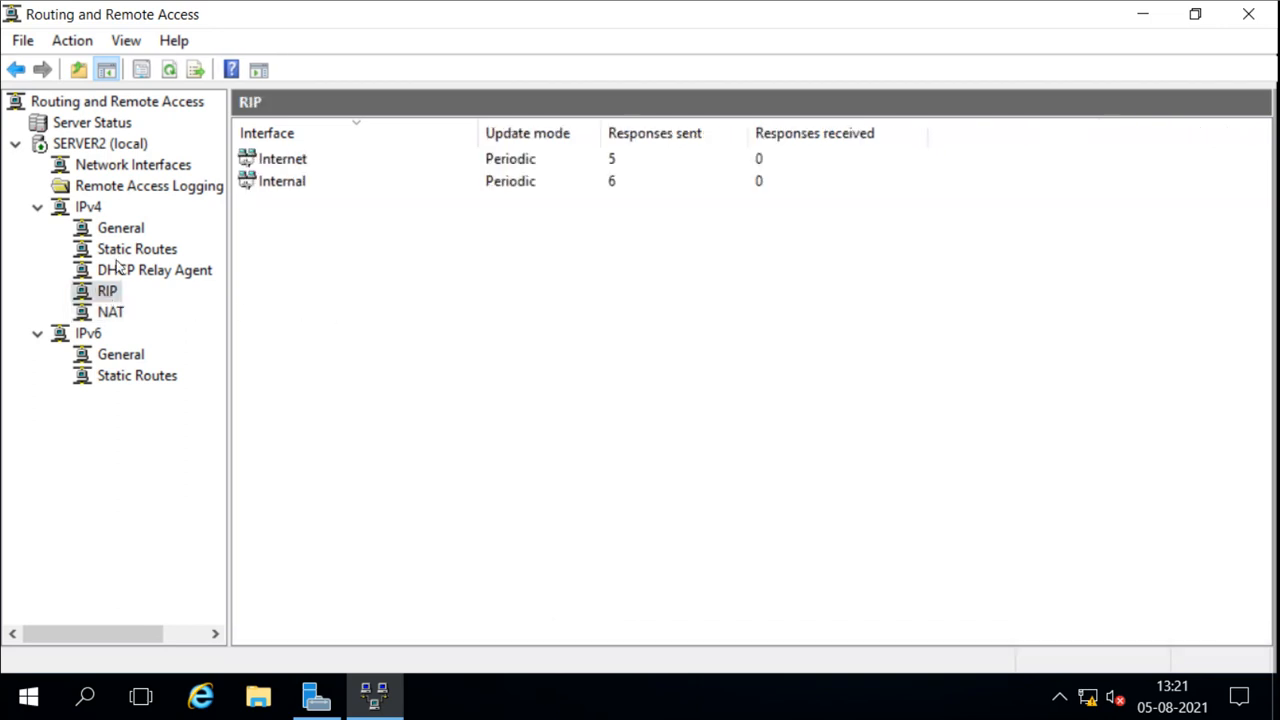
pyautogui.click(118, 313)
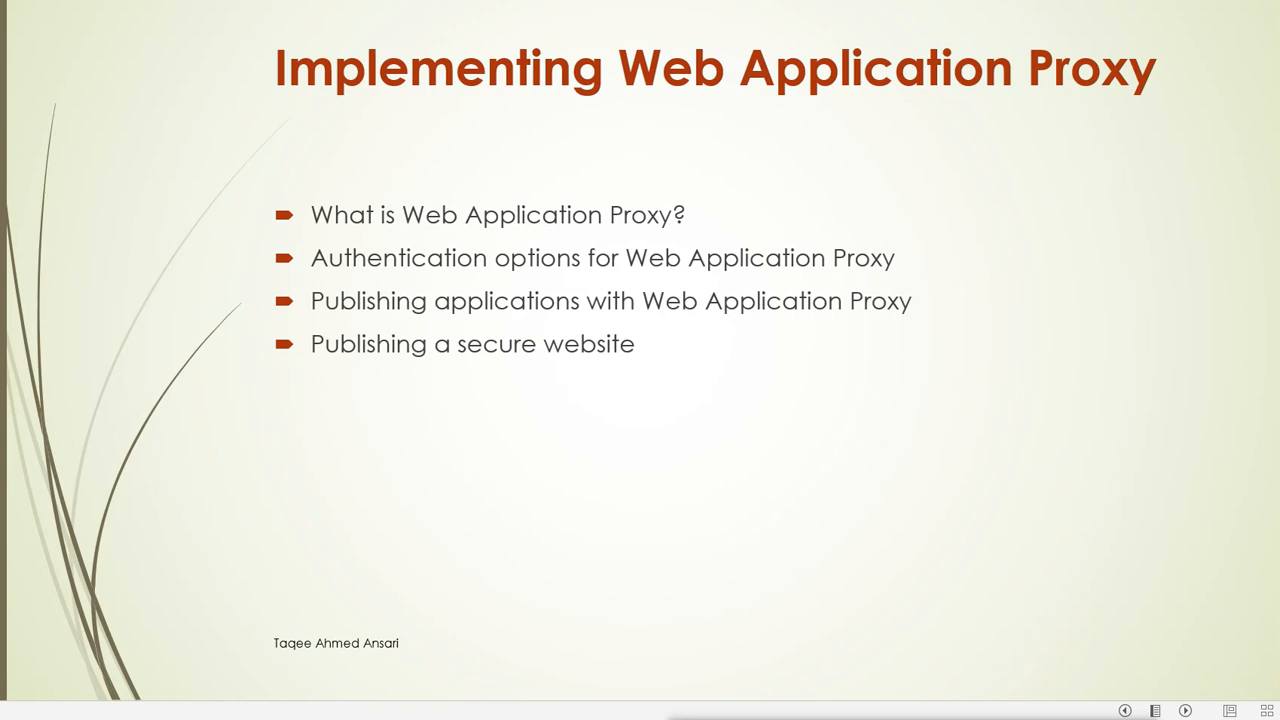
pyautogui.press('Right')
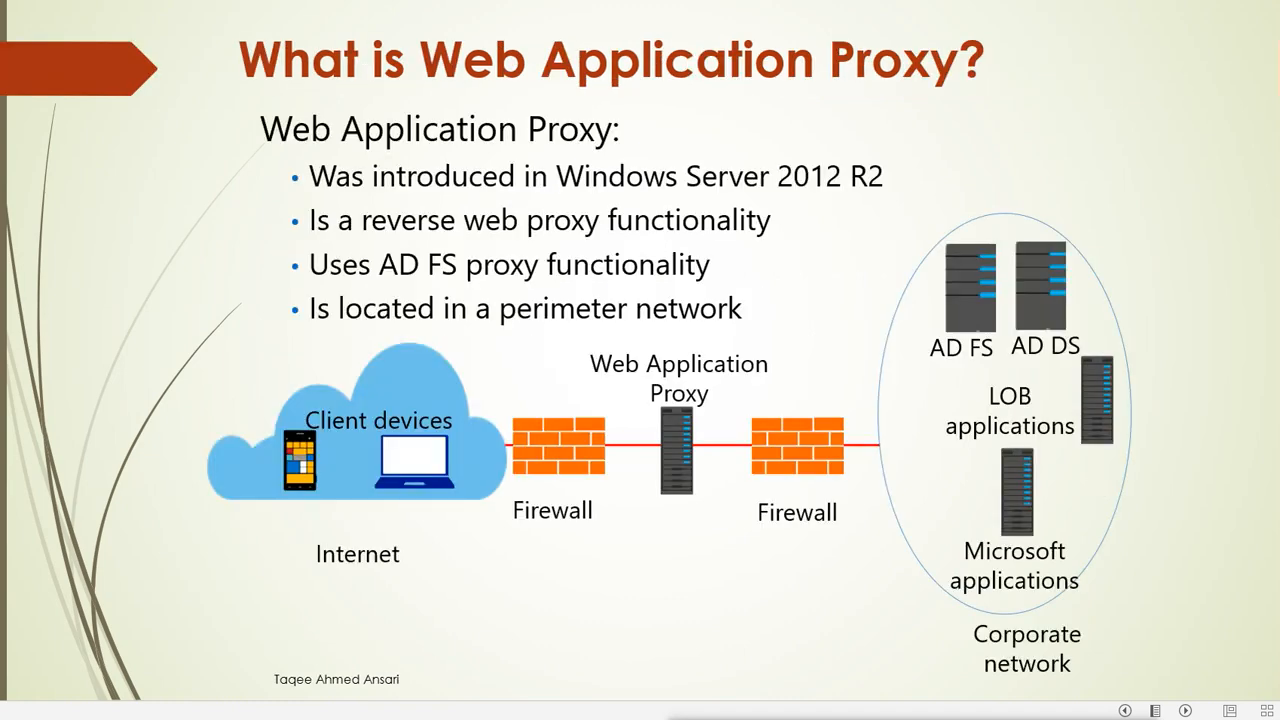